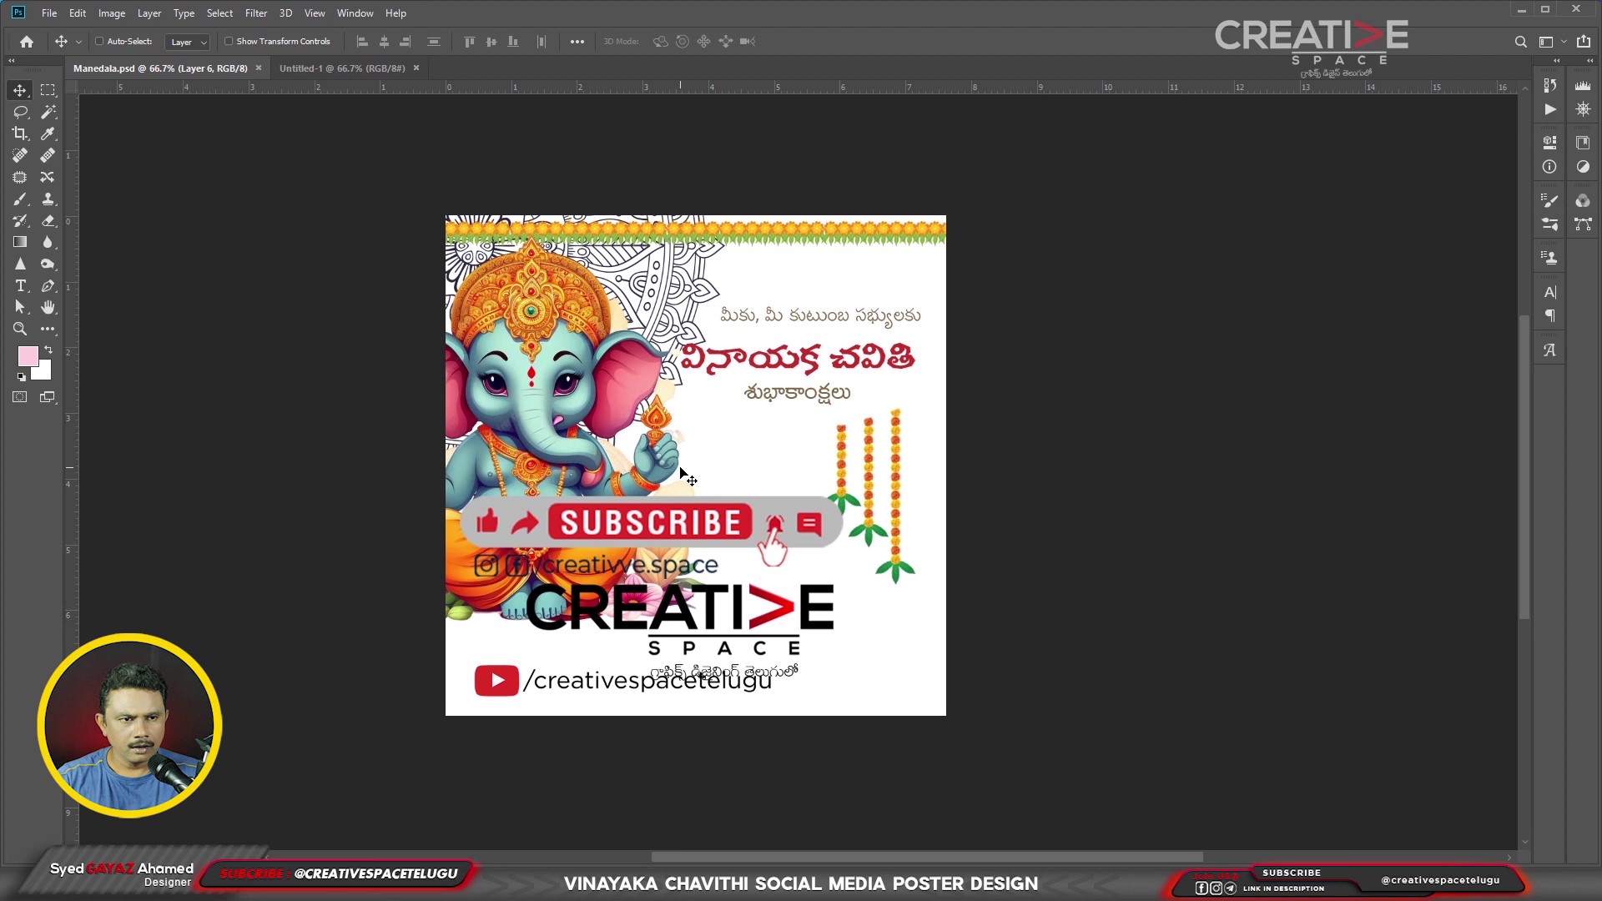
- Check the image size of the new 900 px square document
{"action": "left_click", "coordinate": [344, 68]}
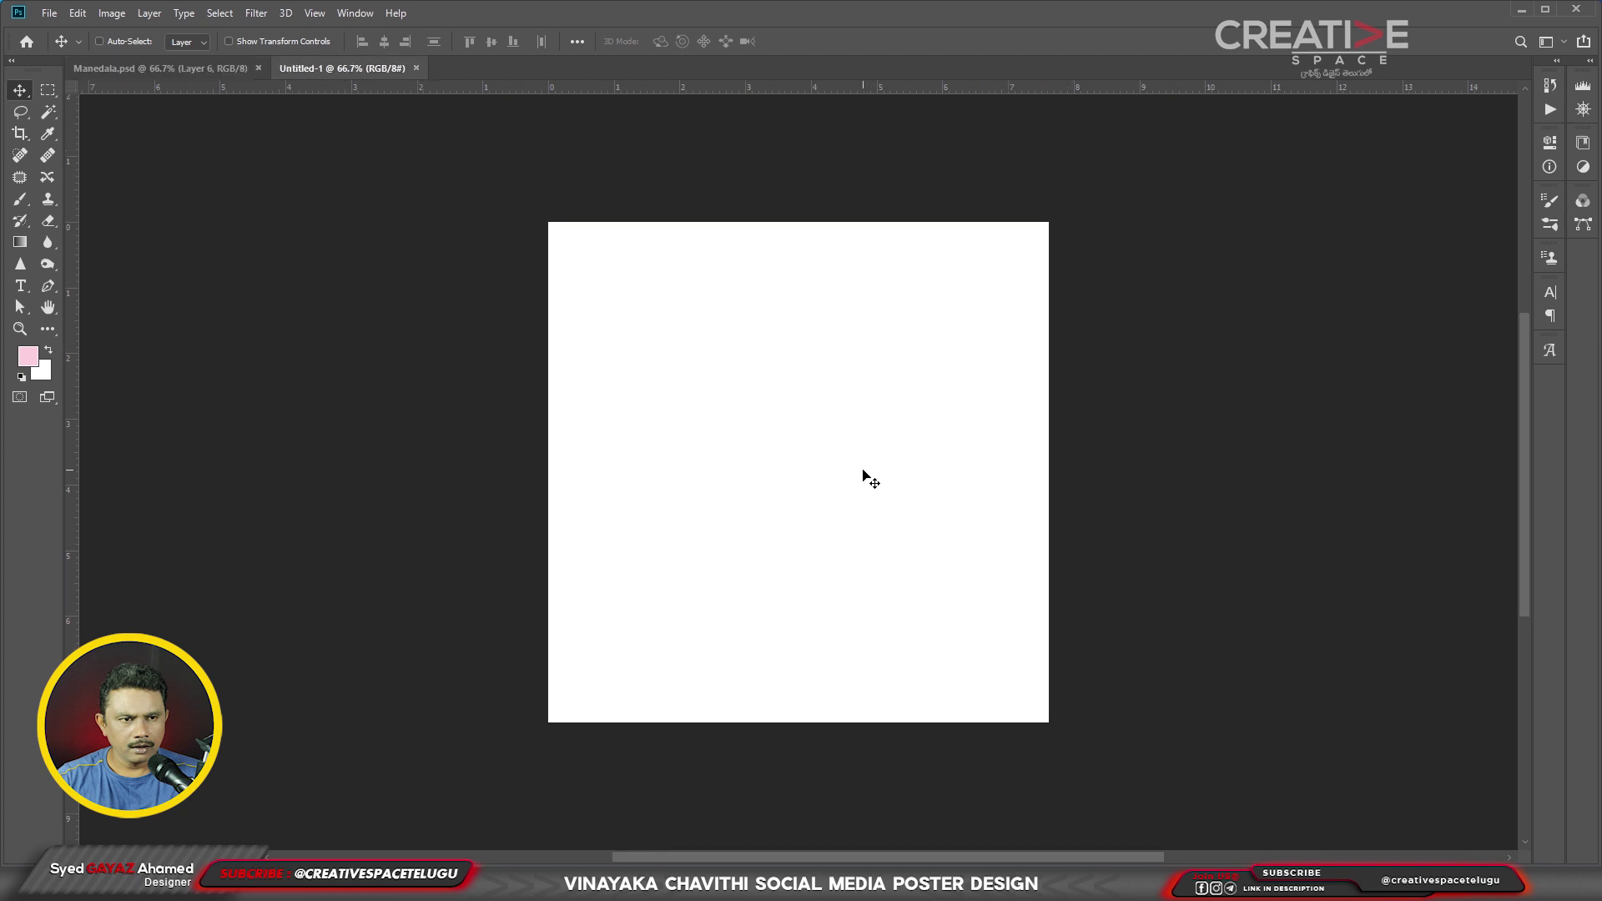
{"action": "key", "text": "ctrl+alt+i"}
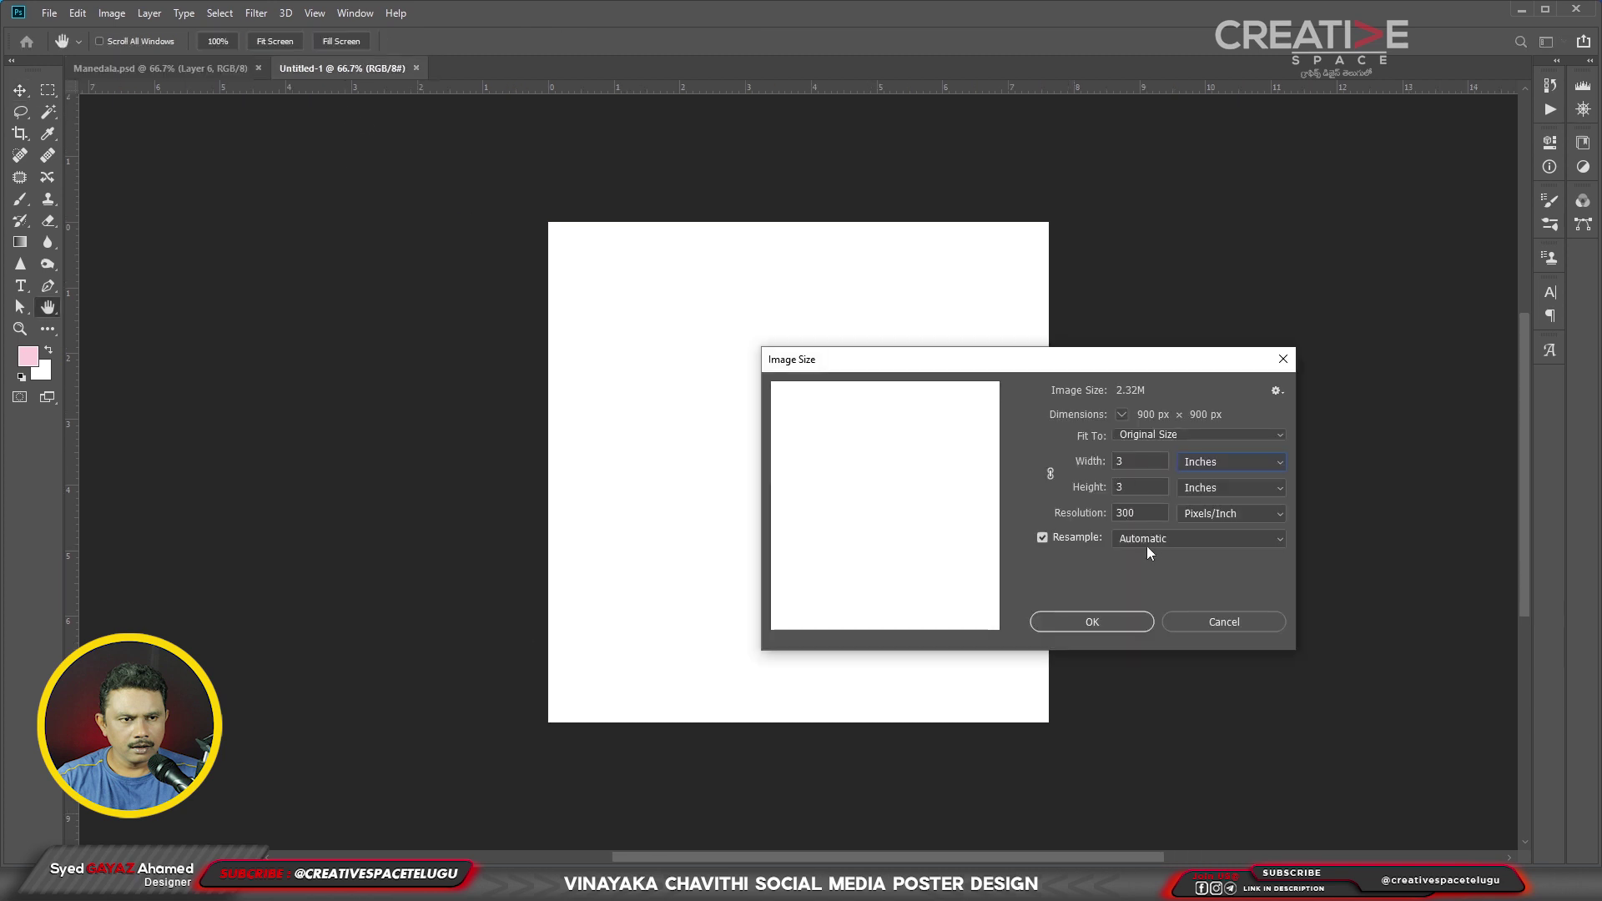
{"action": "left_click", "coordinate": [1100, 627]}
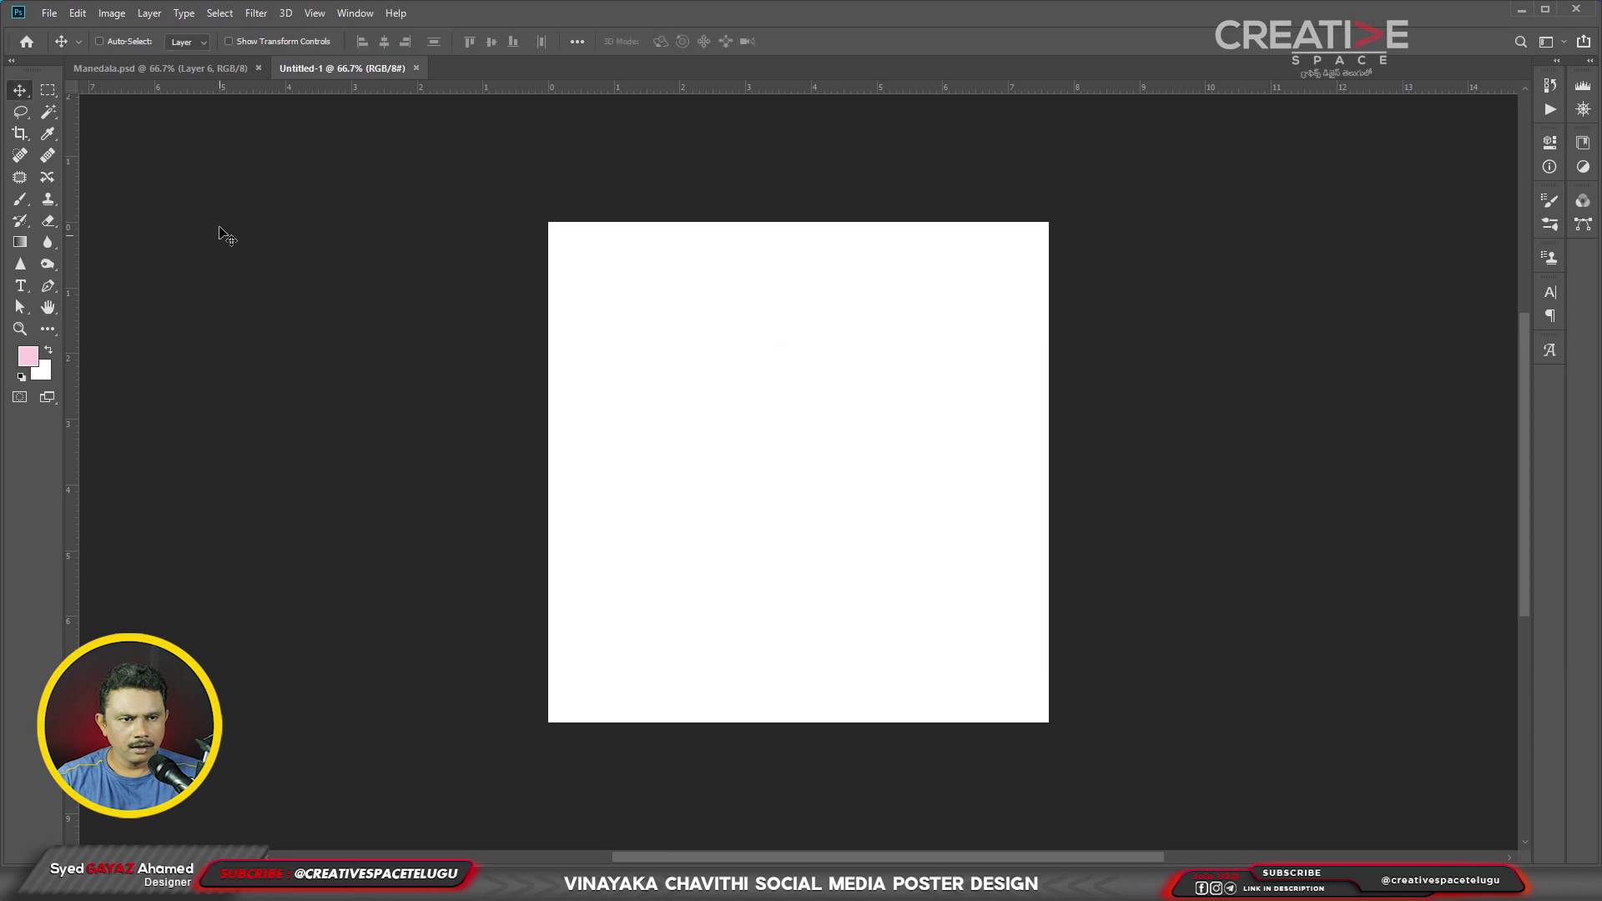
- Drag the Ganesha illustration from Manedala.psd in, scale it to about 75% and centre it
{"action": "left_click", "coordinate": [159, 68]}
{"action": "left_click_drag", "start_coordinate": [541, 462], "coordinate": [859, 534]}
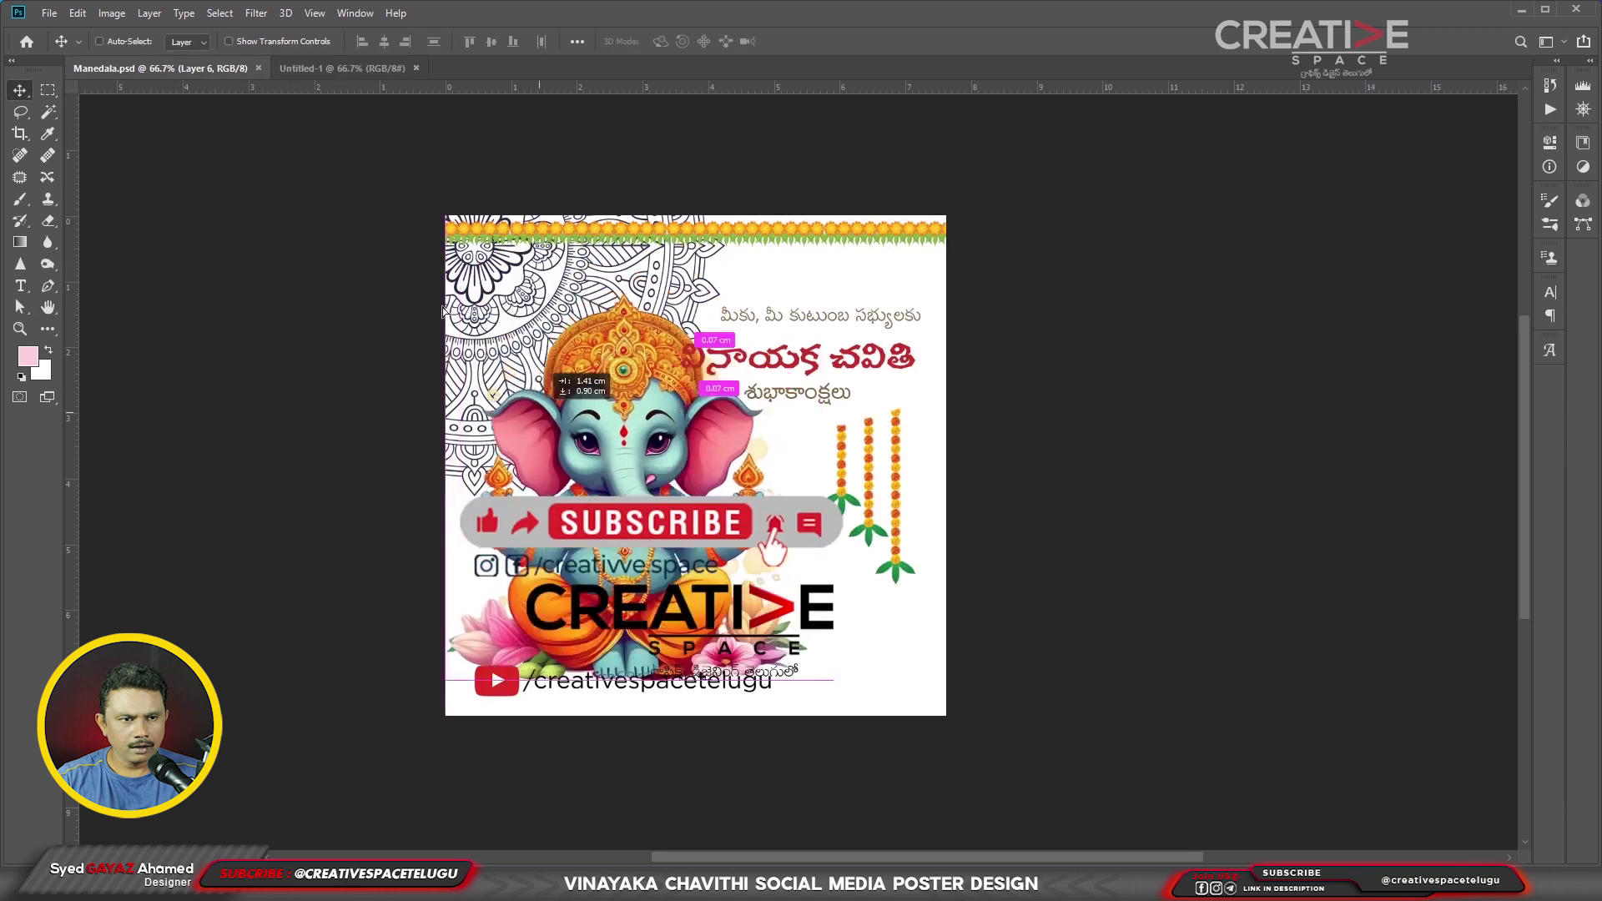
{"action": "key", "text": "ctrl+t"}
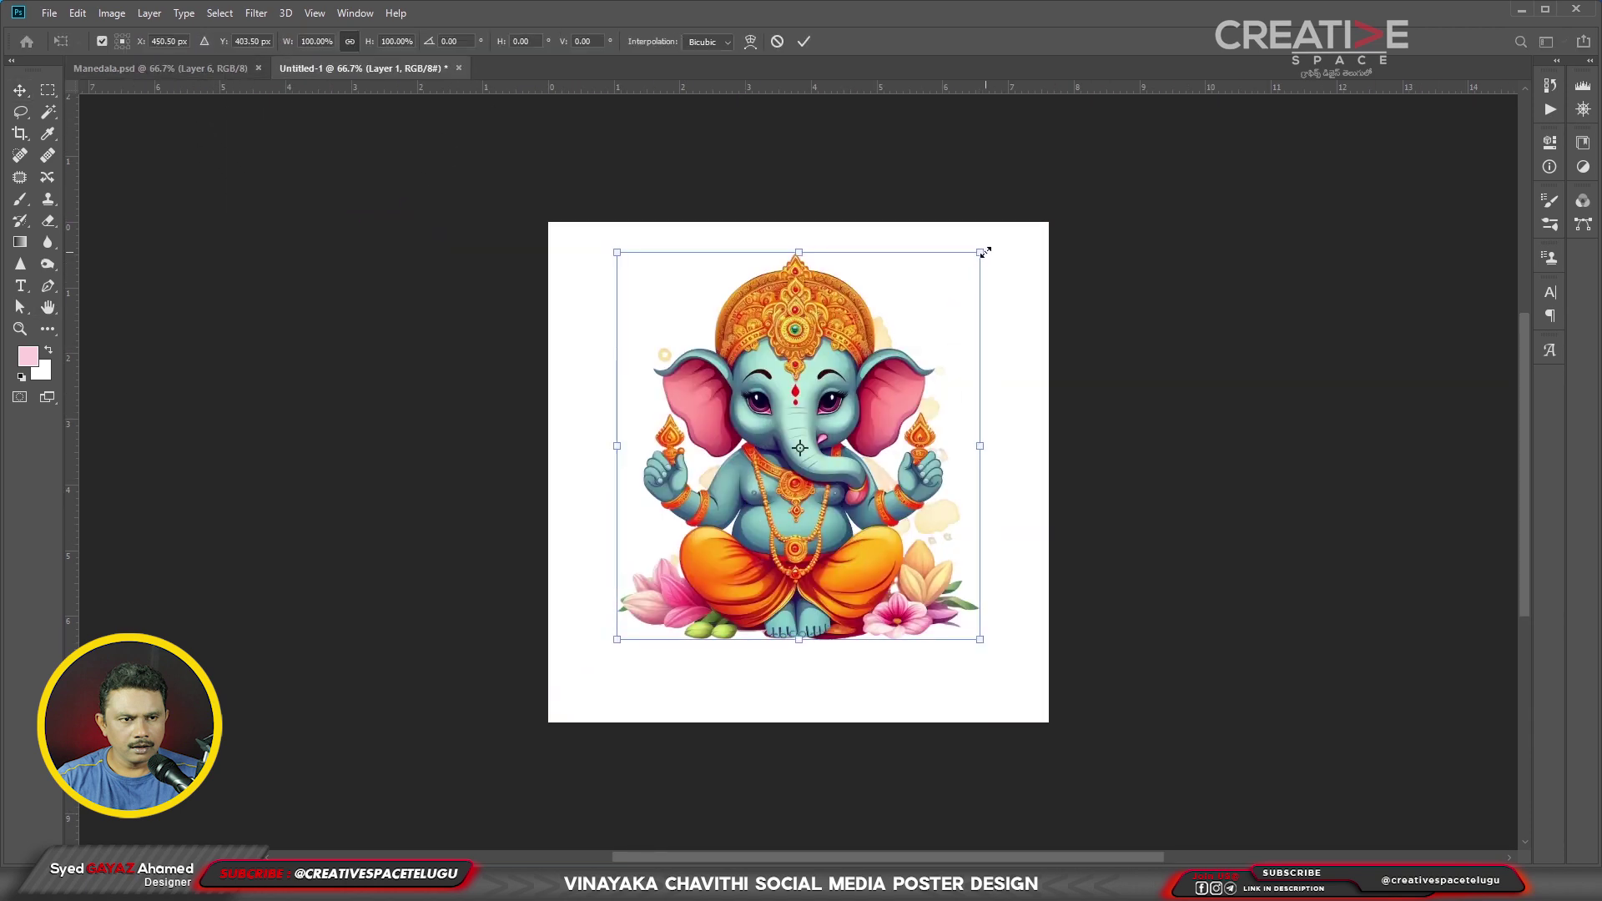
{"action": "left_click_drag", "start_coordinate": [984, 252], "coordinate": [940, 302]}
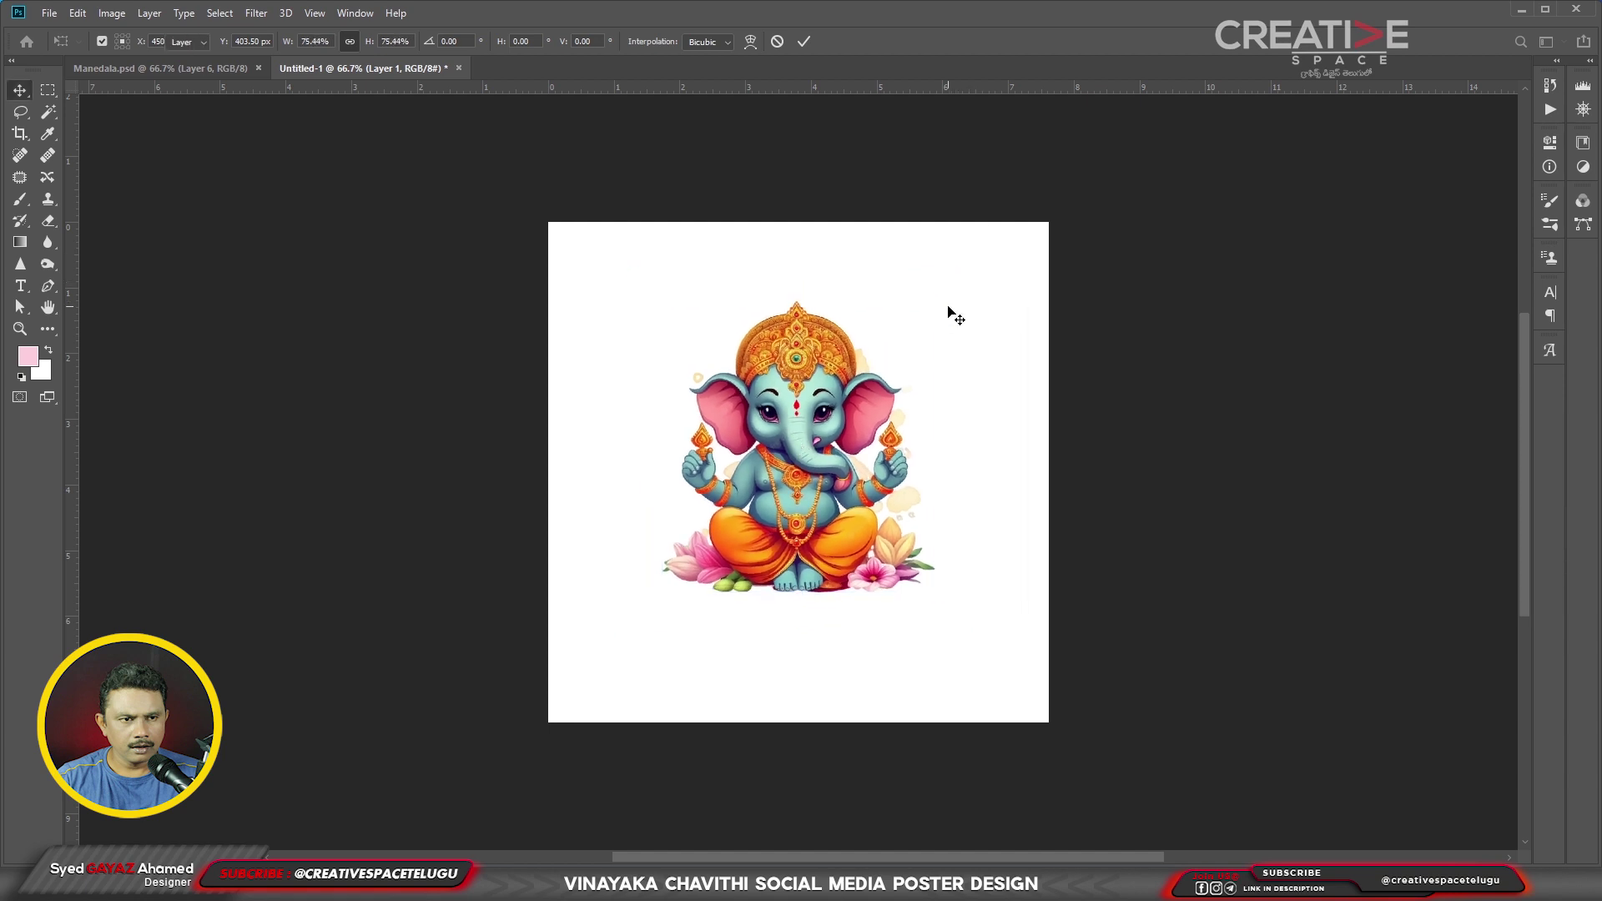
{"action": "key", "text": "Return"}
{"action": "left_click_drag", "start_coordinate": [798, 488], "coordinate": [787, 487]}
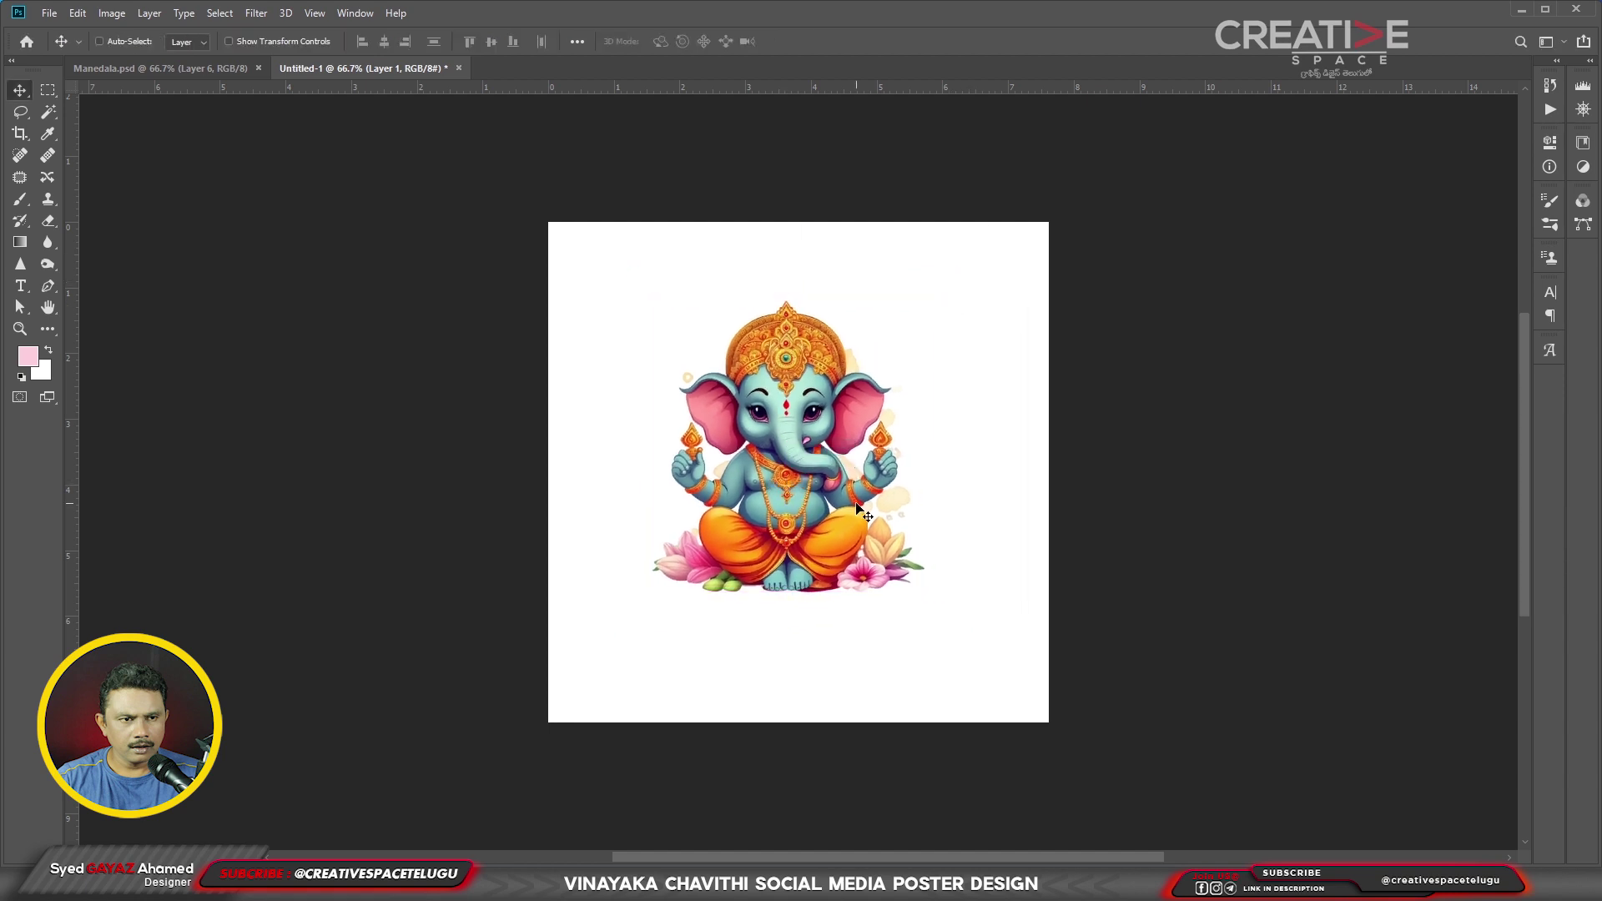
{"action": "key", "text": "ctrl+plus"}
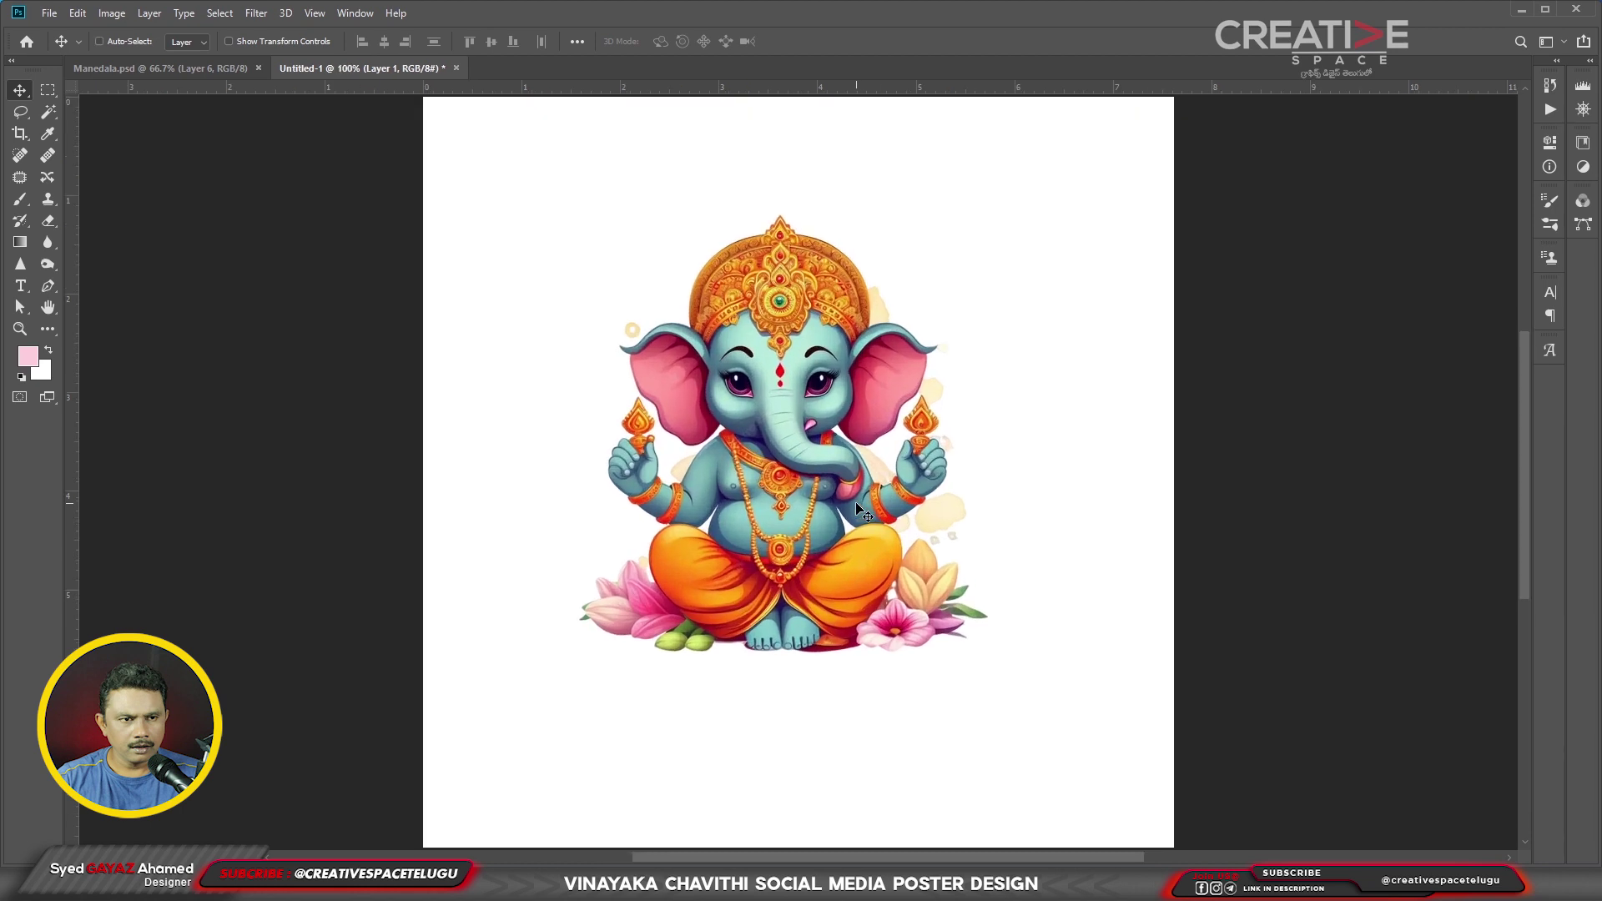
{"action": "key", "text": "ctrl+minus"}
- Add a filled Layer 2 and move it beneath the Ganesha
{"action": "key", "text": "ctrl+shift+n"}
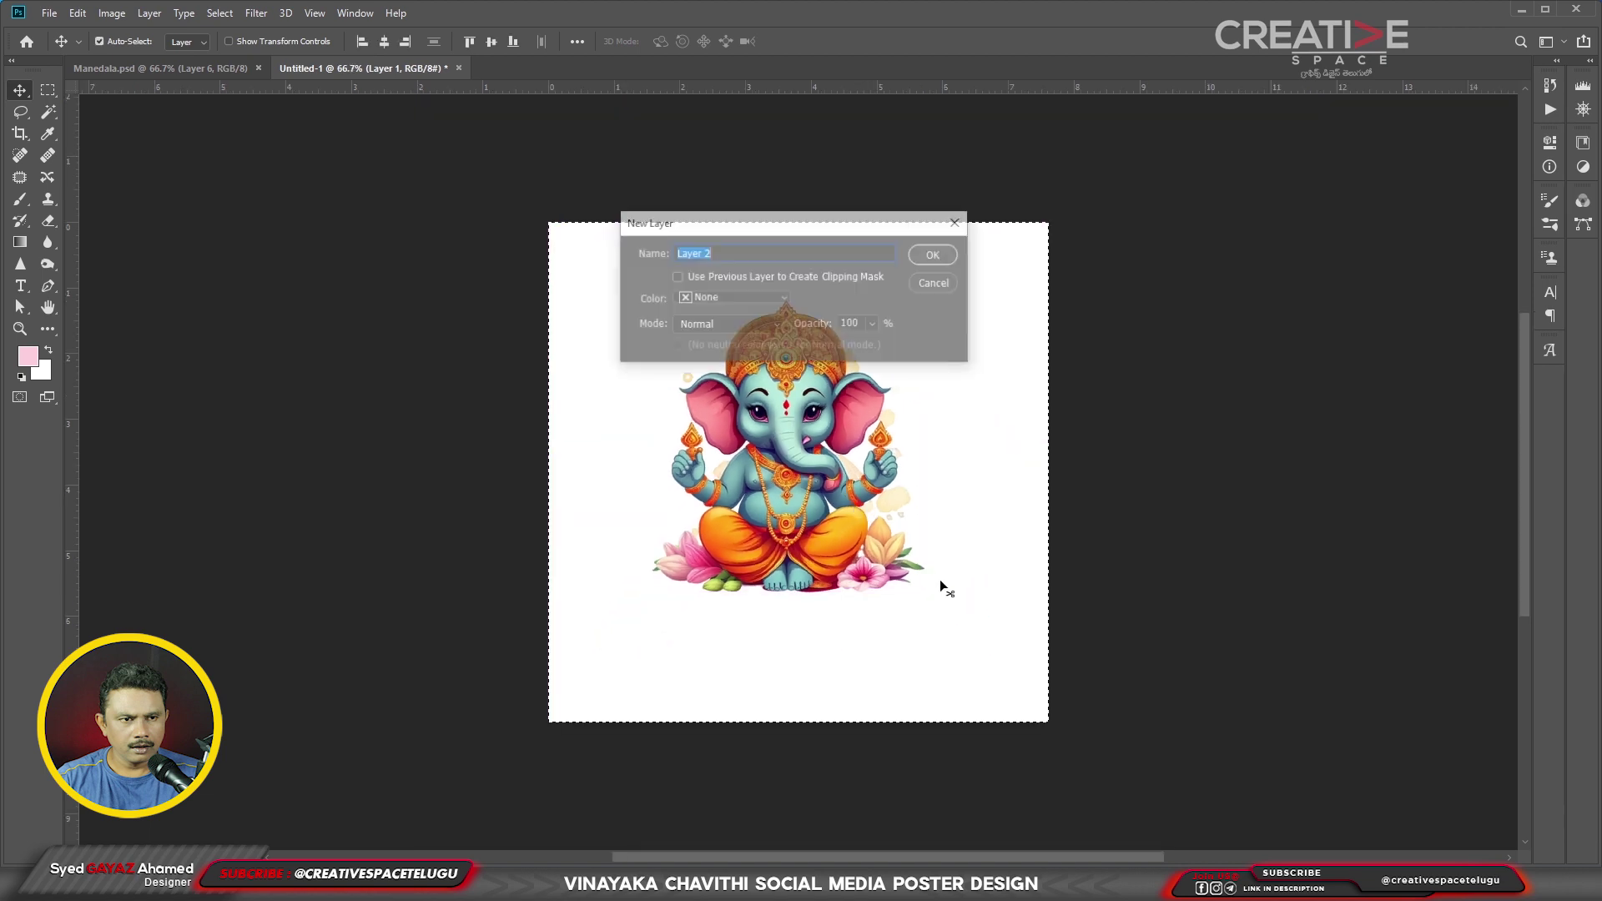
{"action": "key", "text": "Return"}
{"action": "key", "text": "alt+BackSpace"}
{"action": "key", "text": "ctrl+bracketleft"}
{"action": "key", "text": "ctrl+plus"}
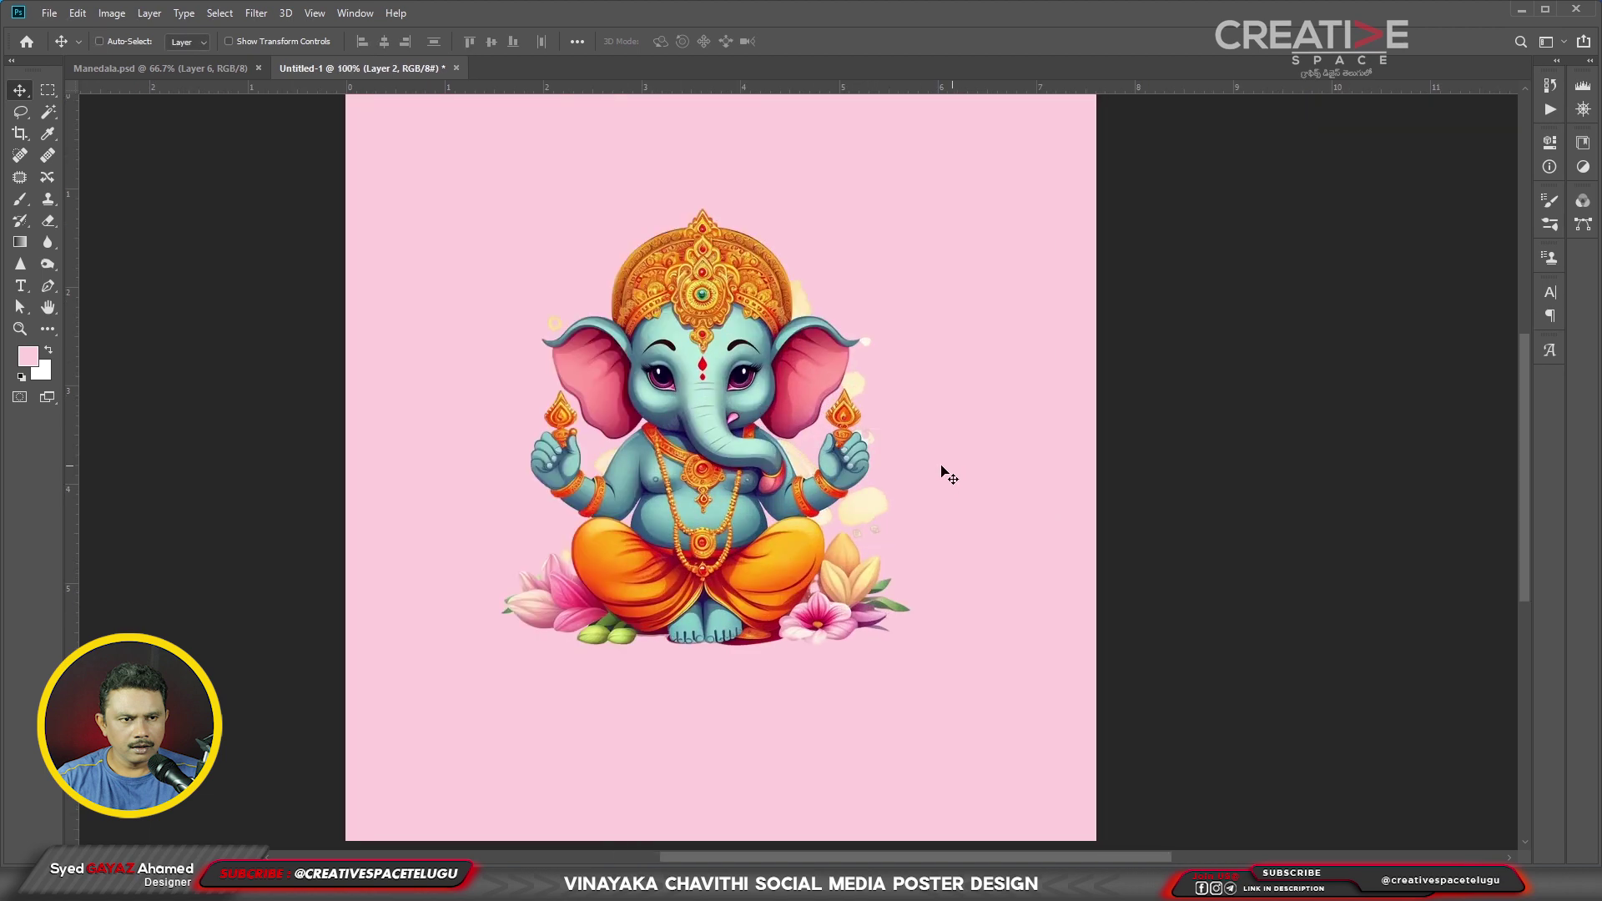
- Sample teal from Ganesha's skin and fill Layer 2 with it
{"action": "left_click", "coordinate": [27, 356]}
{"action": "left_click", "coordinate": [622, 366]}
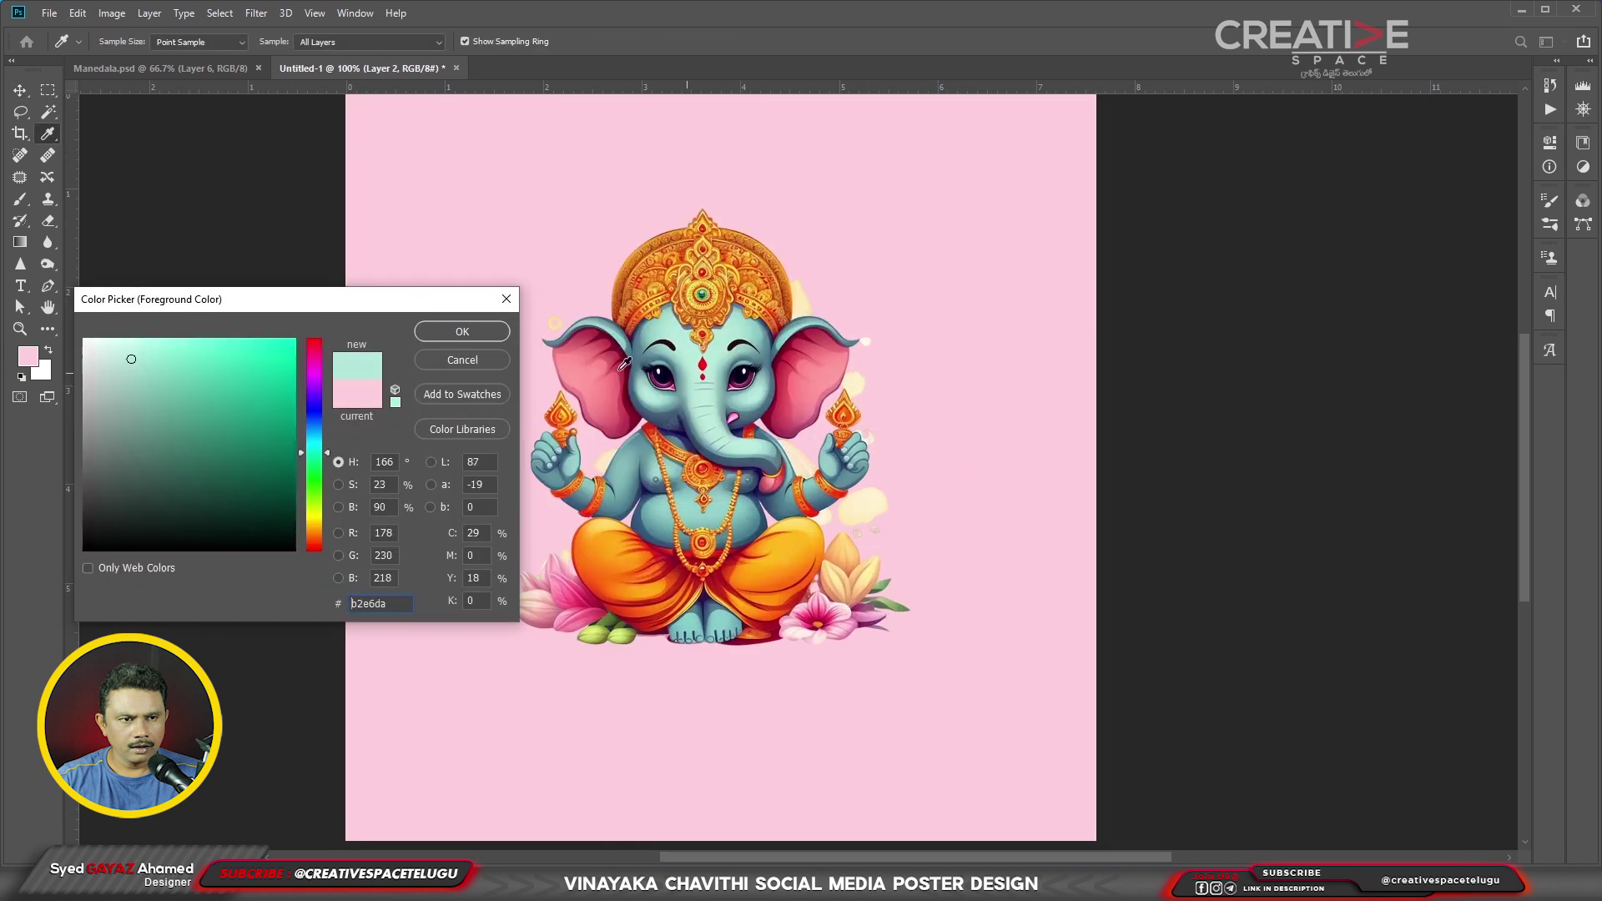
{"action": "left_click", "coordinate": [462, 332]}
{"action": "key", "text": "v"}
{"action": "right_click", "coordinate": [465, 435]}
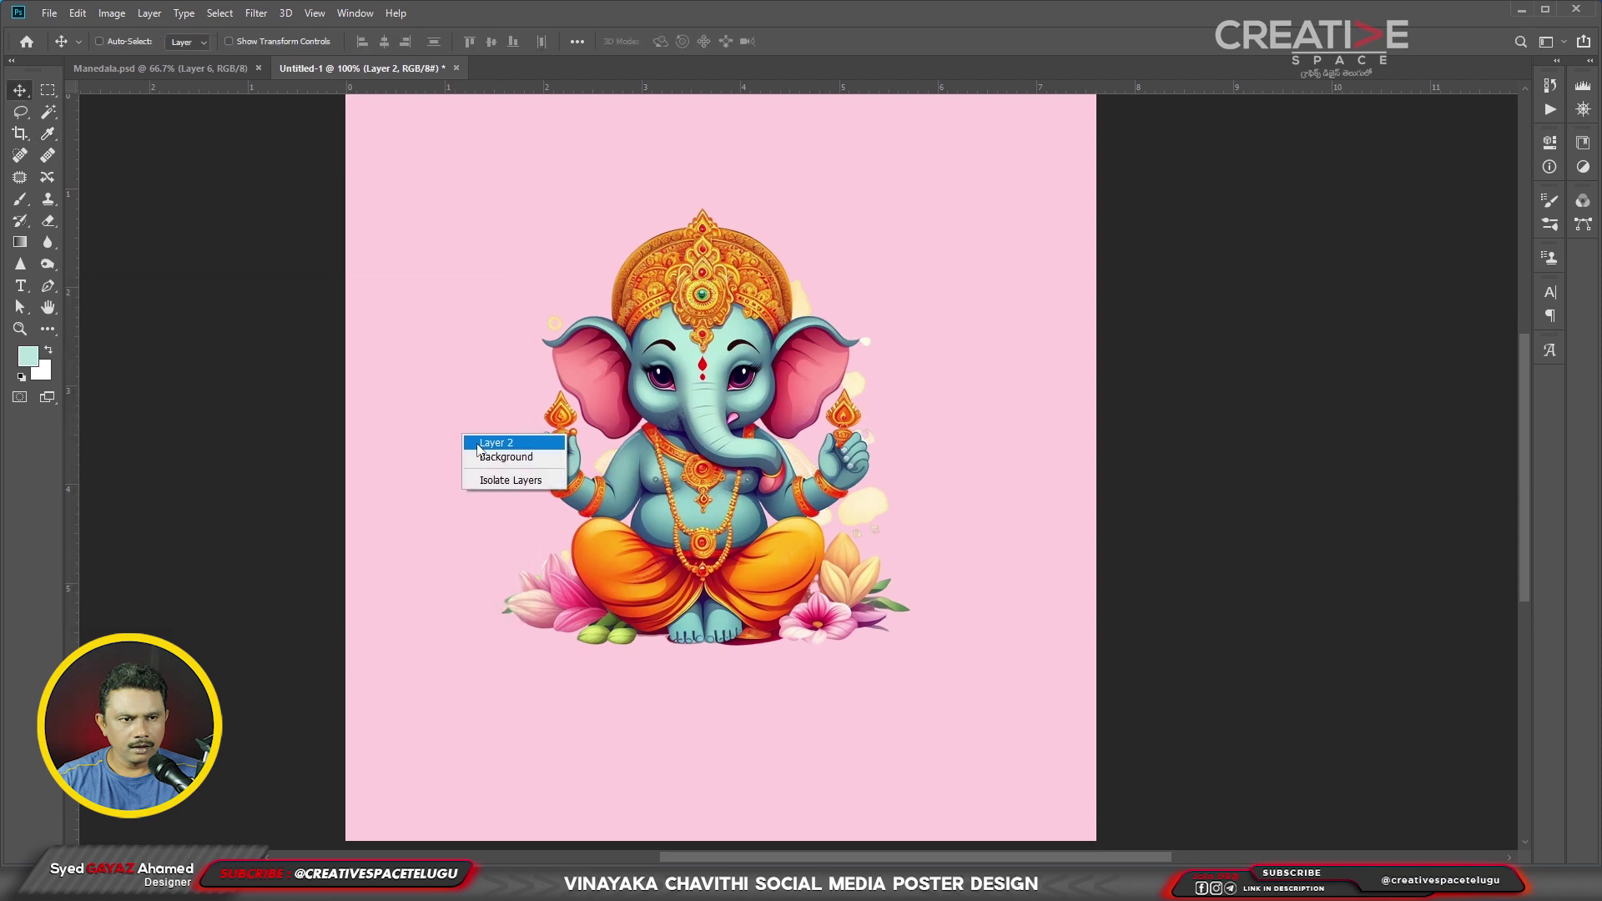
{"action": "left_click", "coordinate": [478, 449]}
{"action": "key", "text": "alt+BackSpace"}
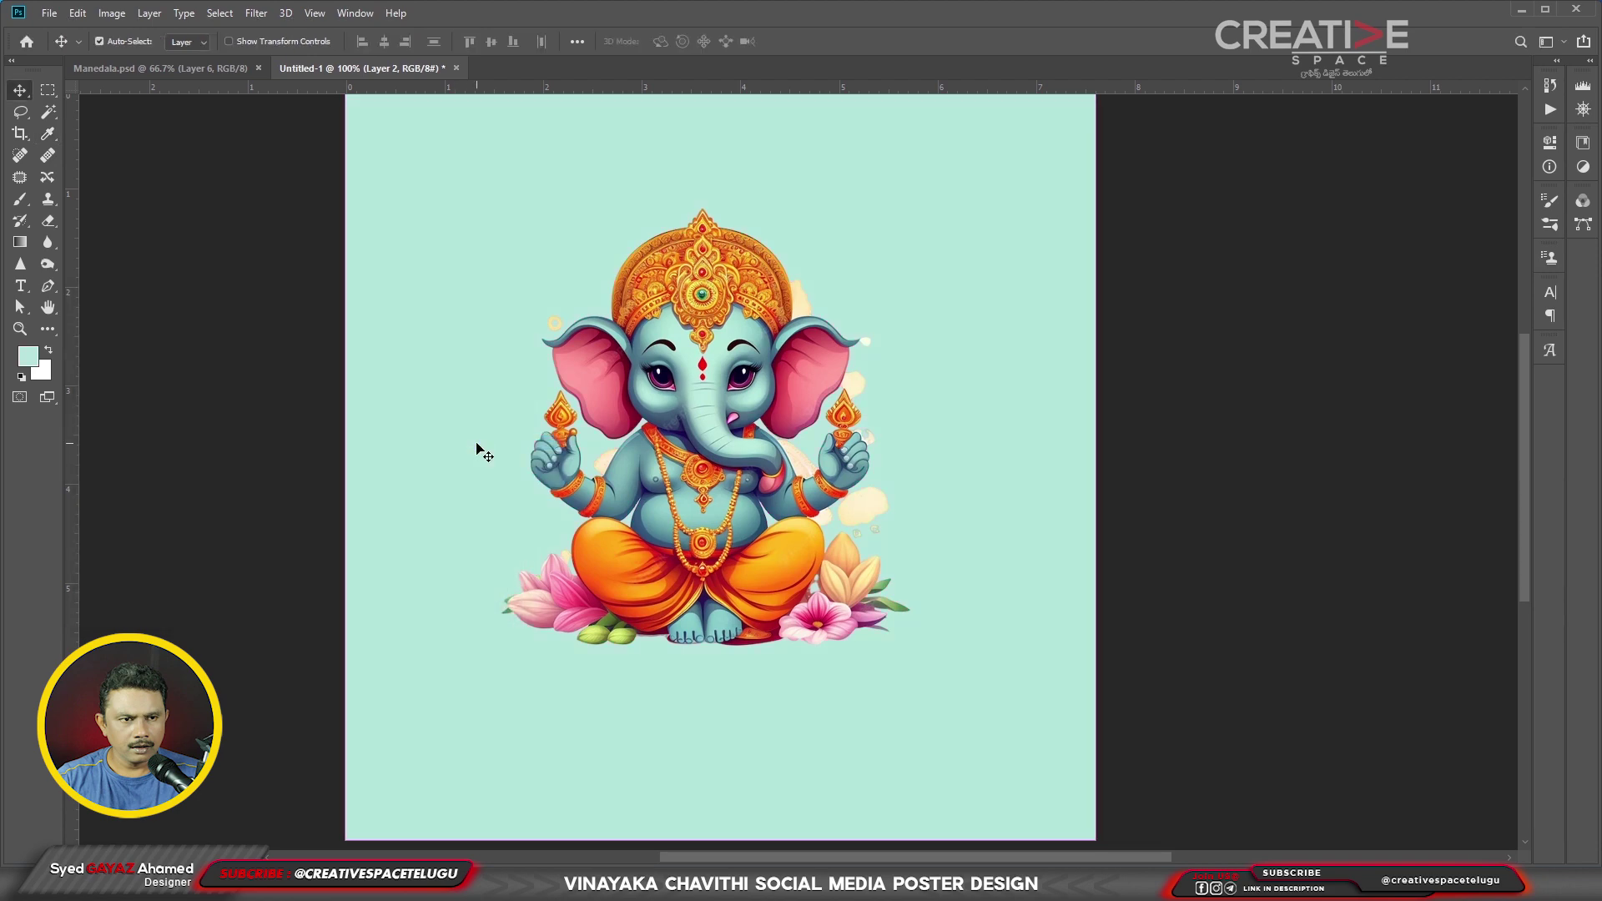
{"action": "scroll", "coordinate": [475, 447], "scroll_direction": "down", "scroll_amount": 2}
{"action": "scroll", "coordinate": [826, 626], "scroll_direction": "up", "scroll_amount": 2}
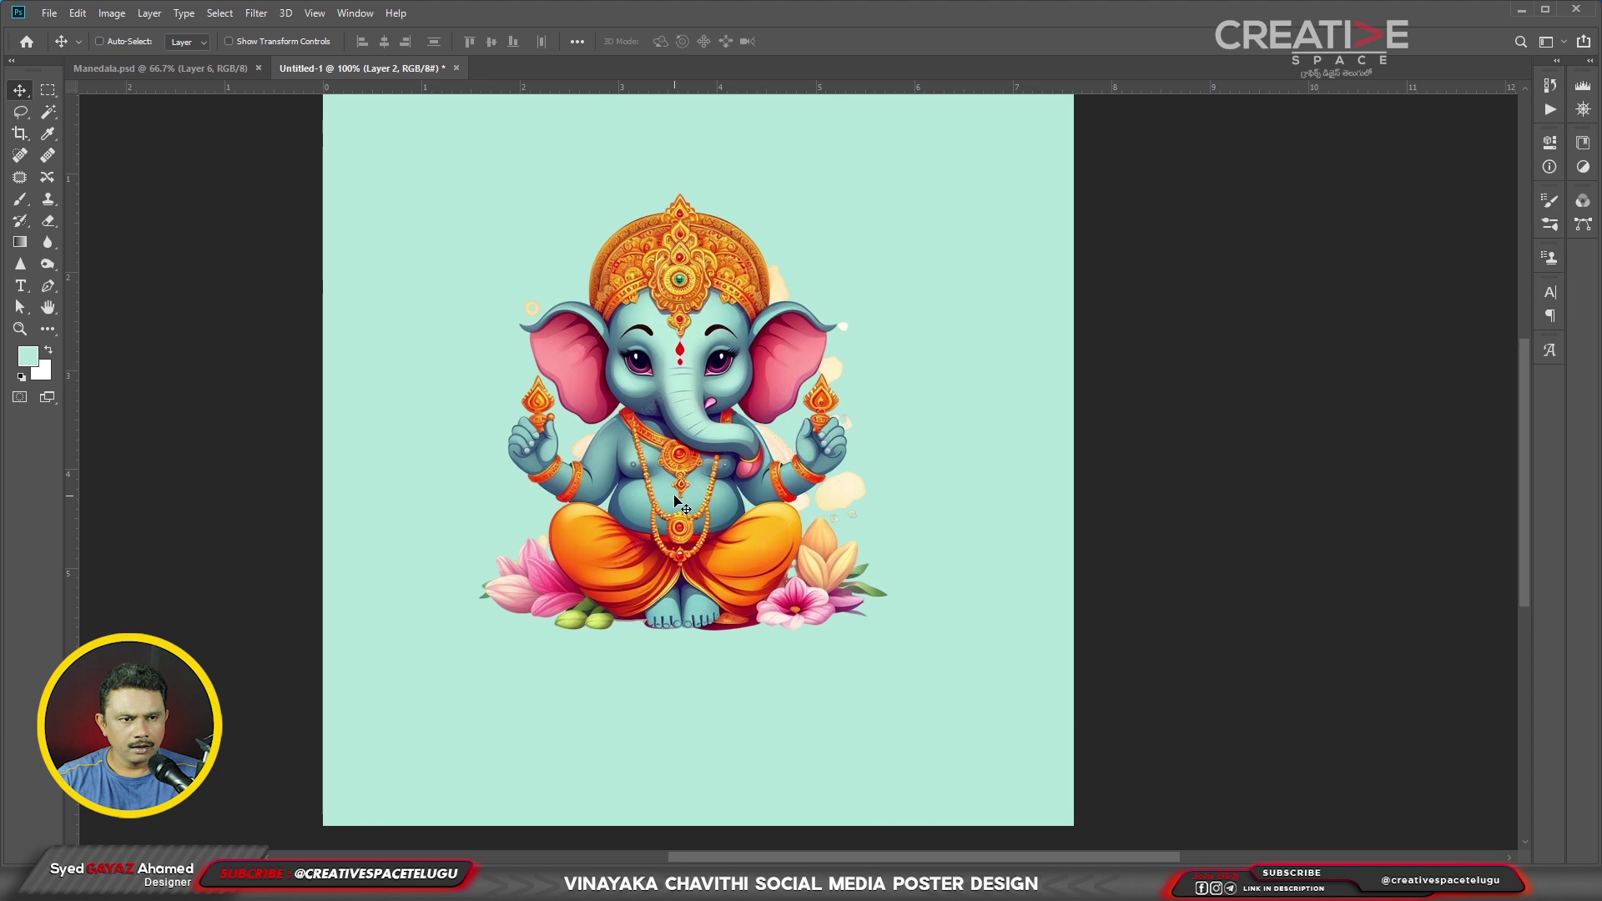
- On new Layer 3, paint a soft glow around Ganesha with the brush, using sampled cream
{"action": "key", "text": "b"}
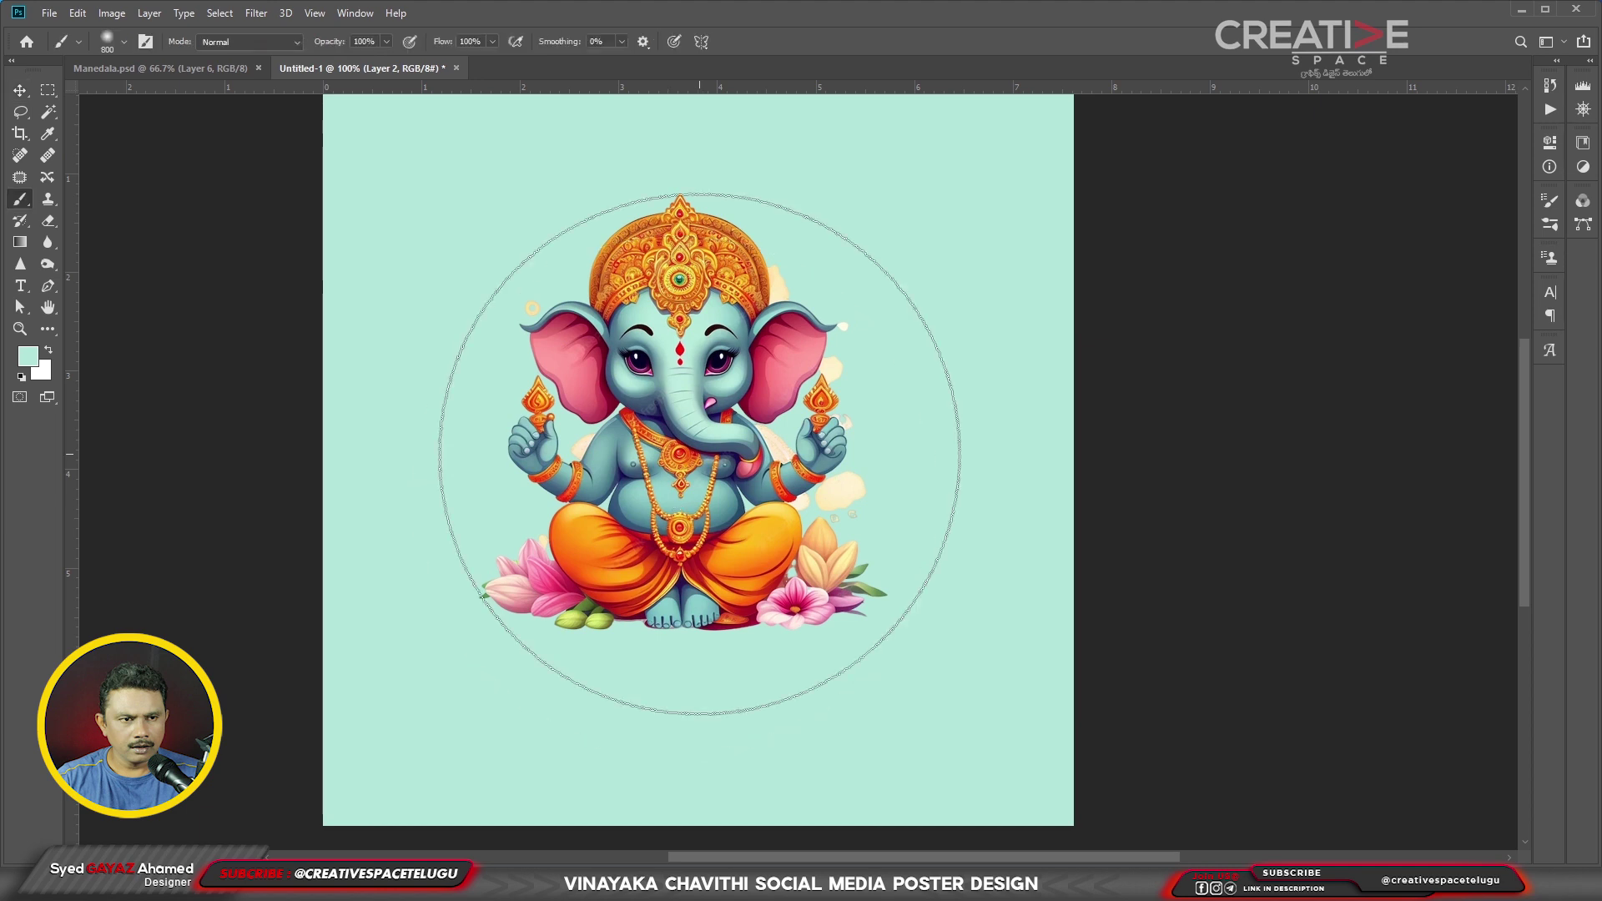
{"action": "key", "text": "ctrl+shift+alt+n"}
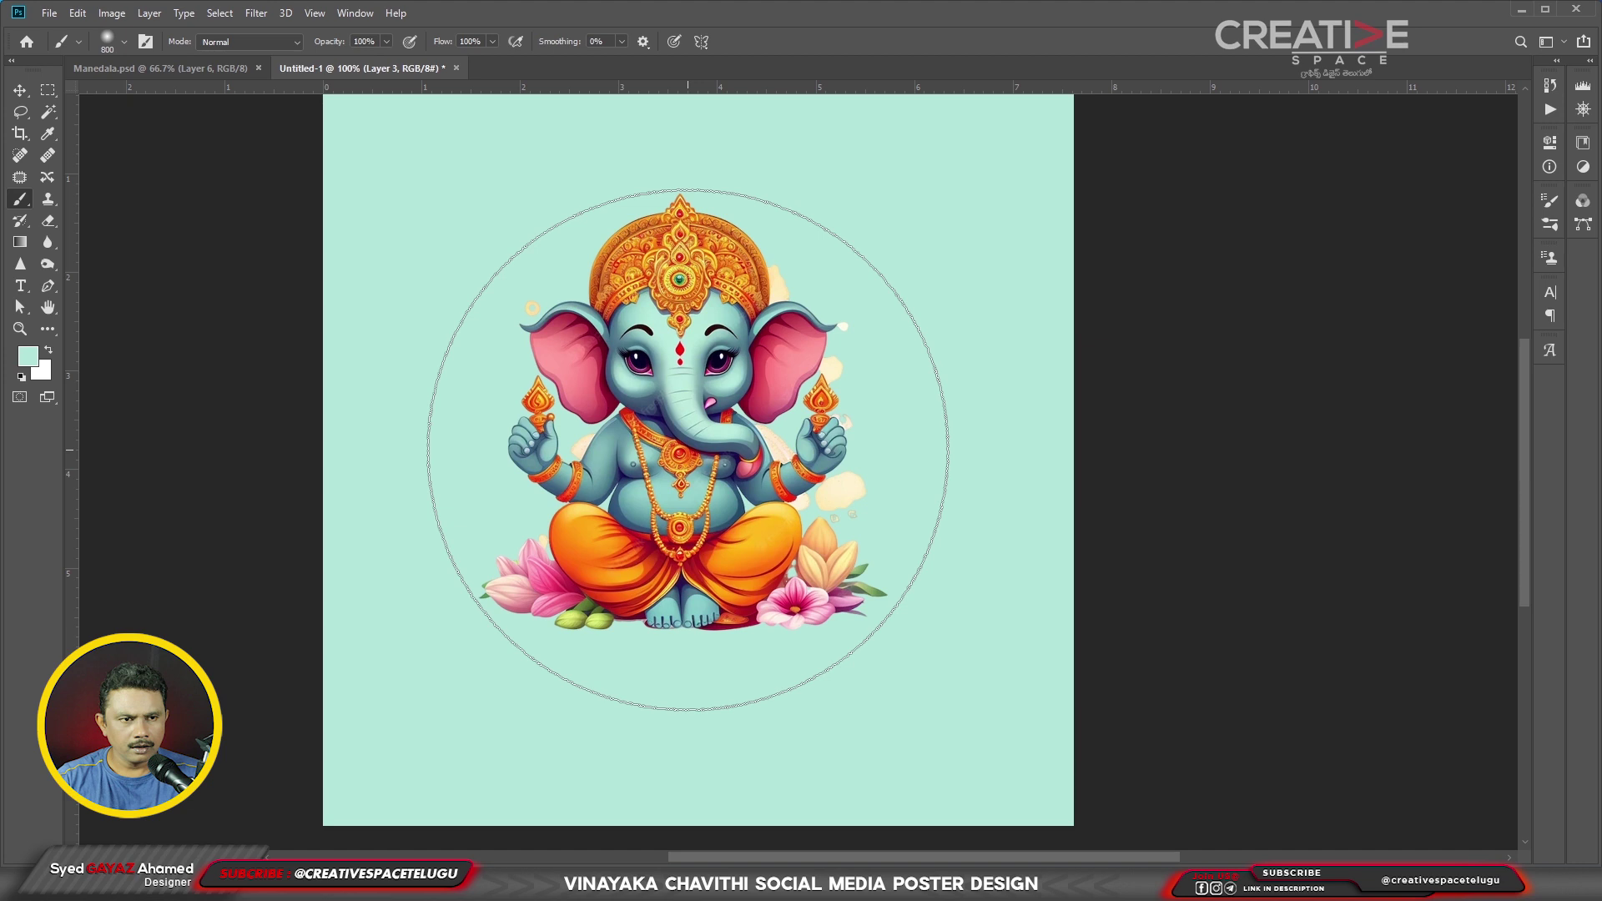
{"action": "key", "text": "F7"}
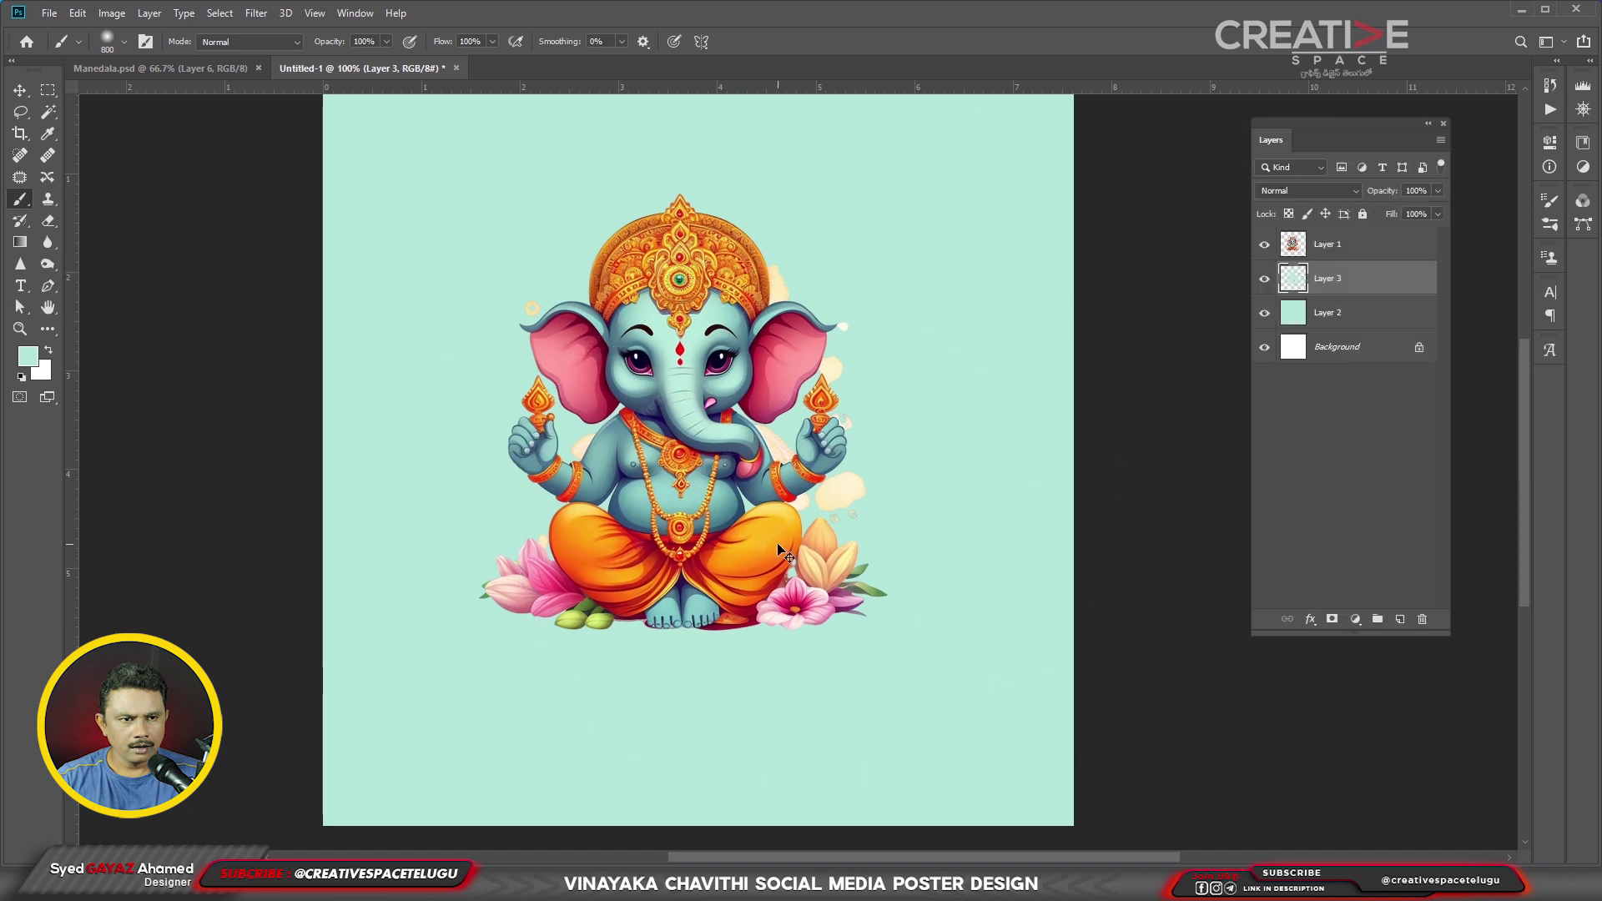
{"action": "left_click_drag", "start_coordinate": [734, 467], "coordinate": [762, 551]}
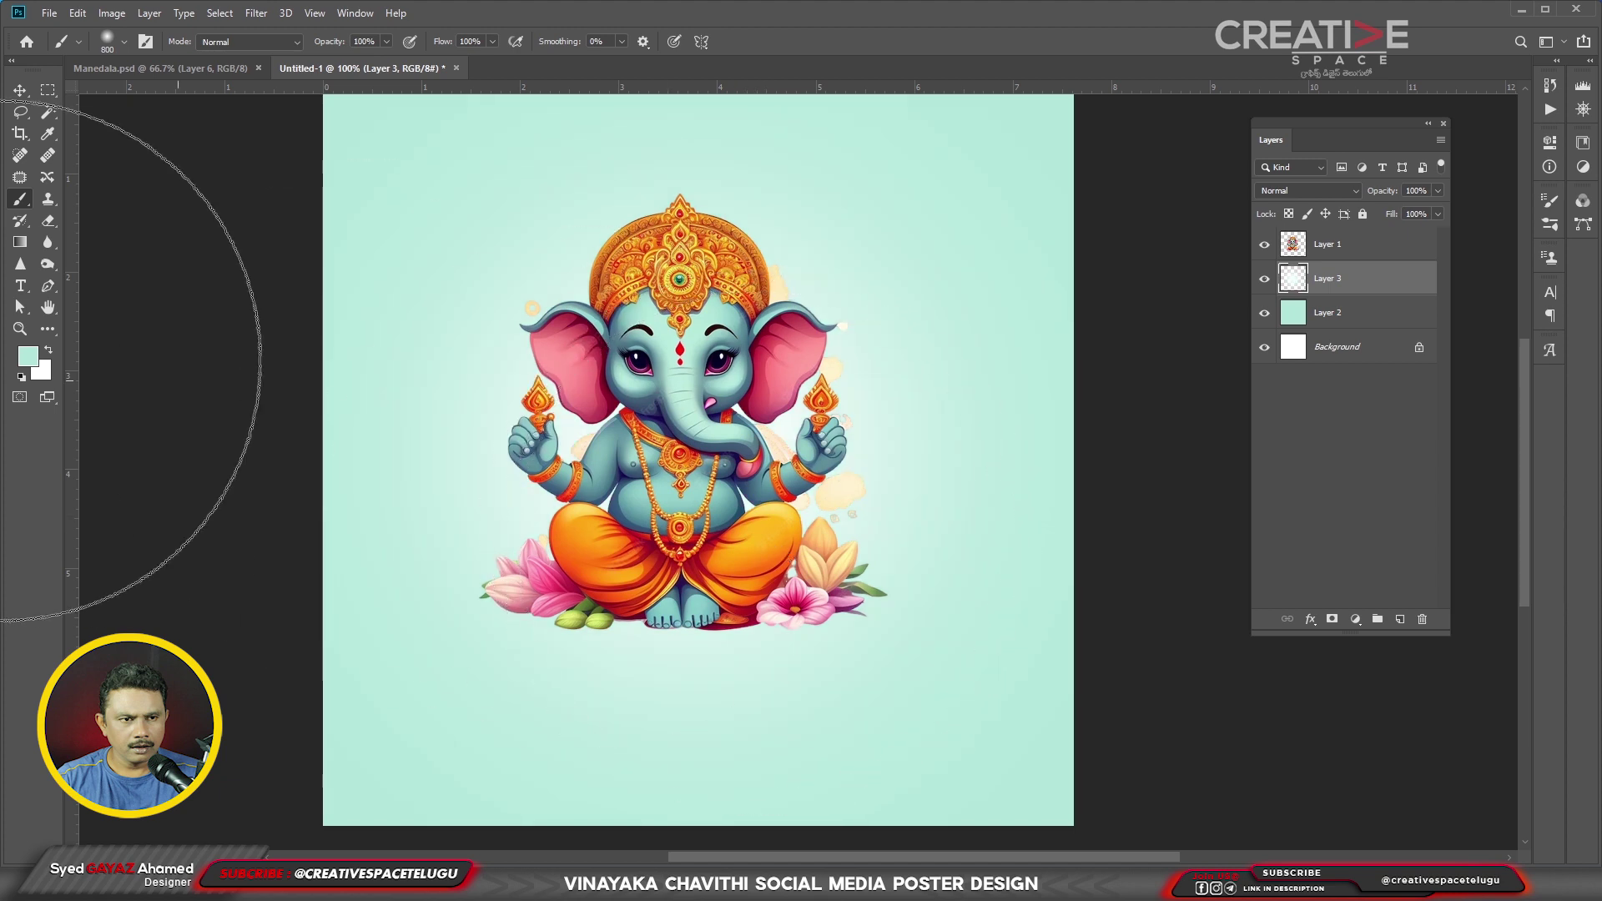
{"action": "left_click", "coordinate": [27, 357]}
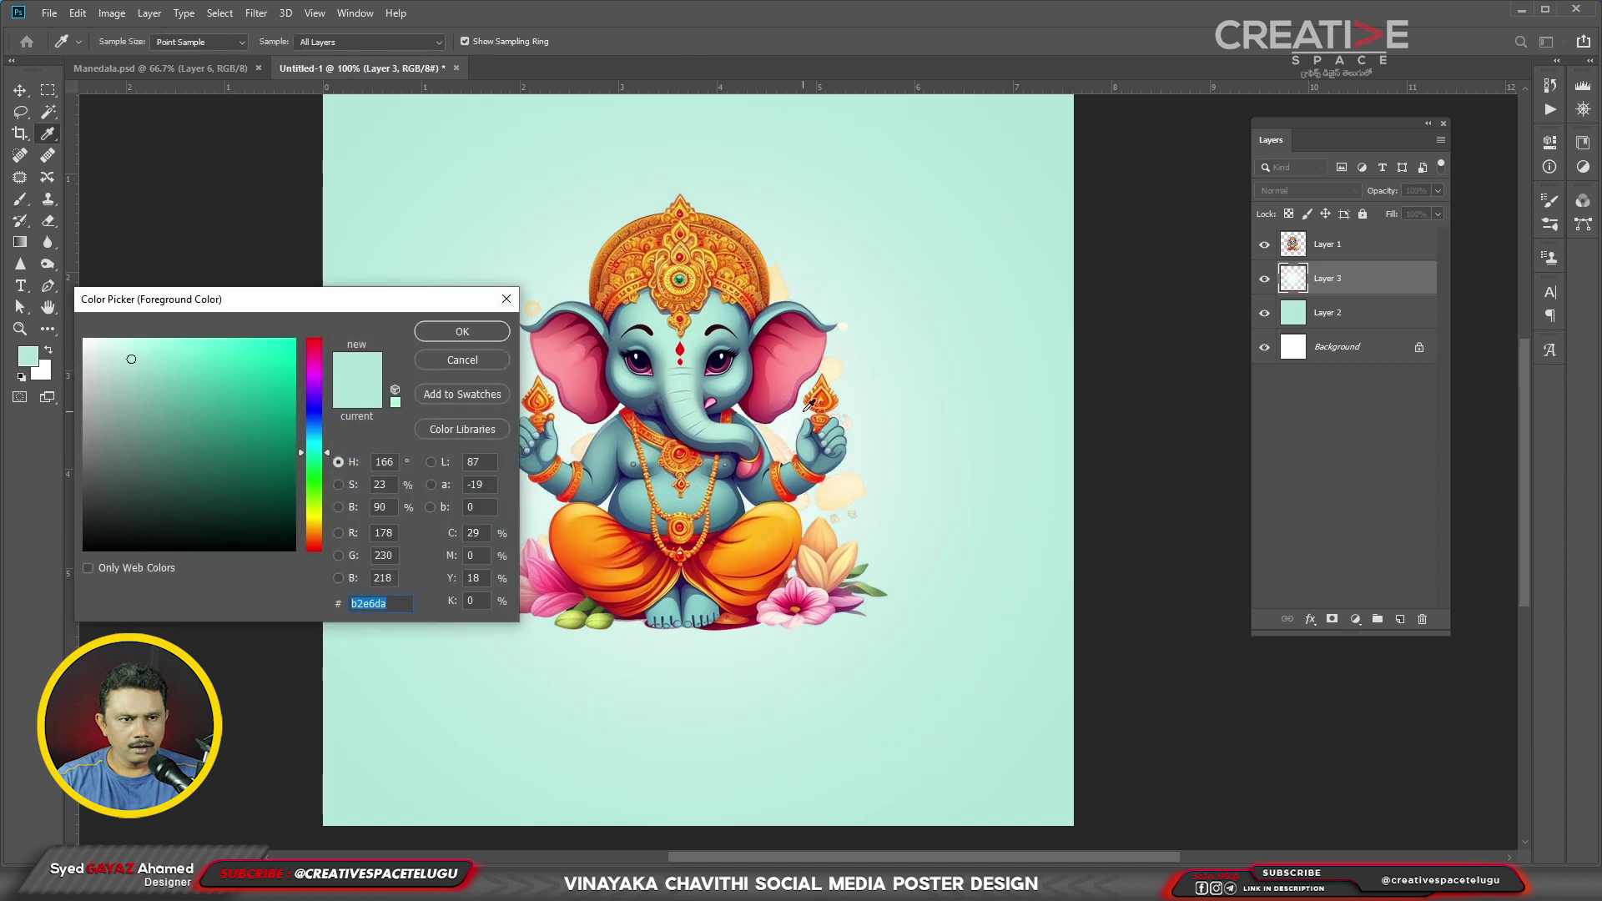
{"action": "left_click", "coordinate": [832, 355]}
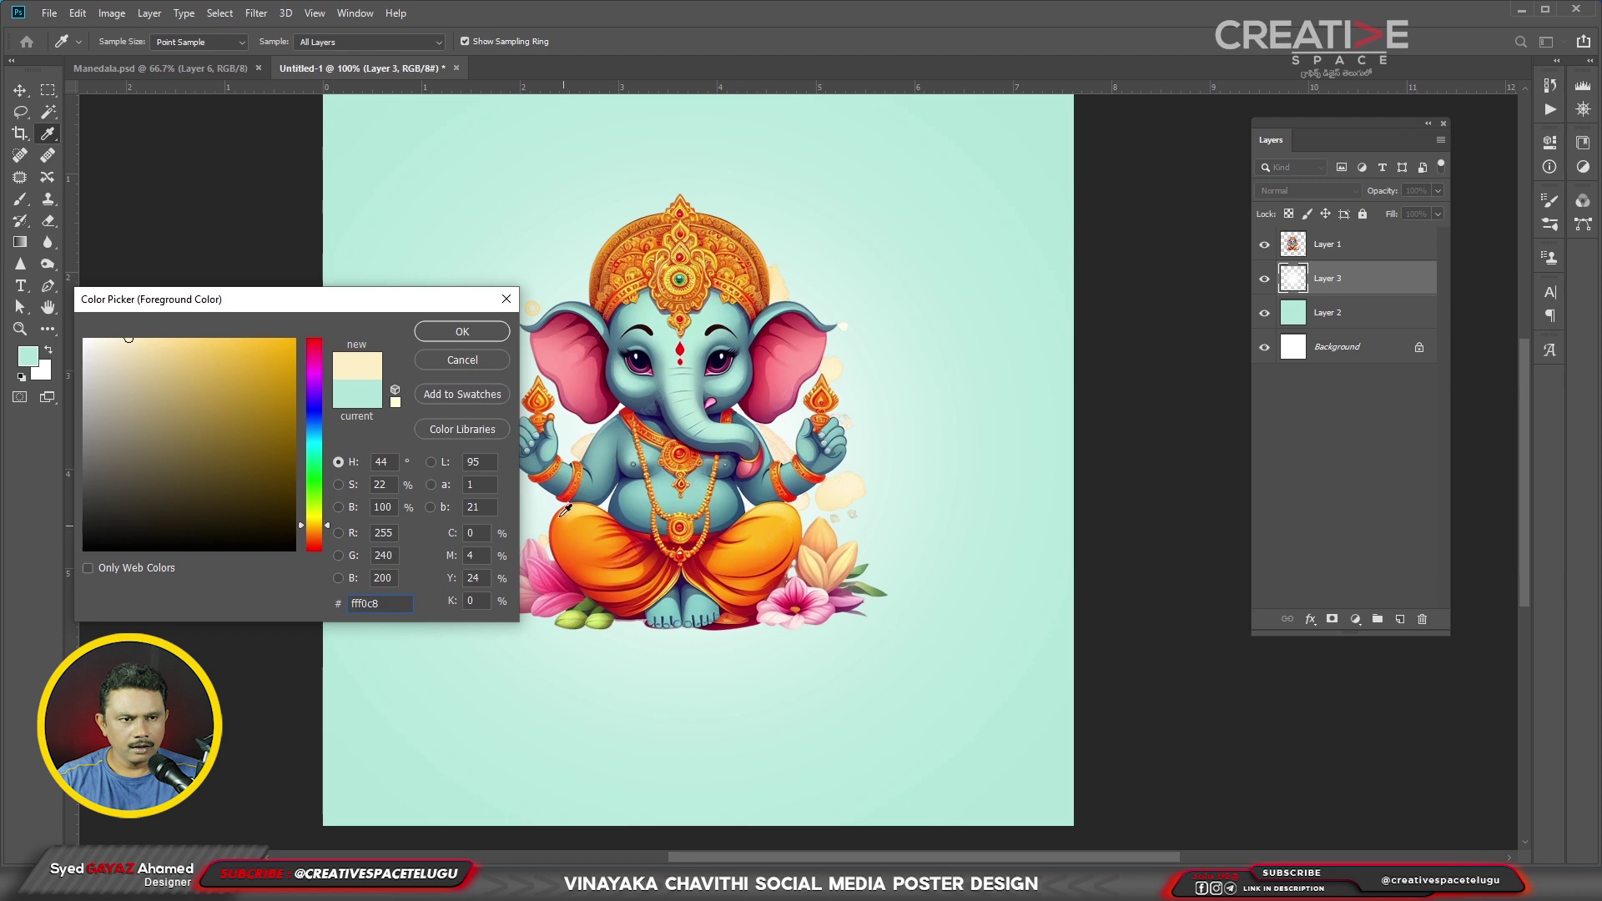
{"action": "left_click_drag", "start_coordinate": [417, 310], "coordinate": [487, 503]}
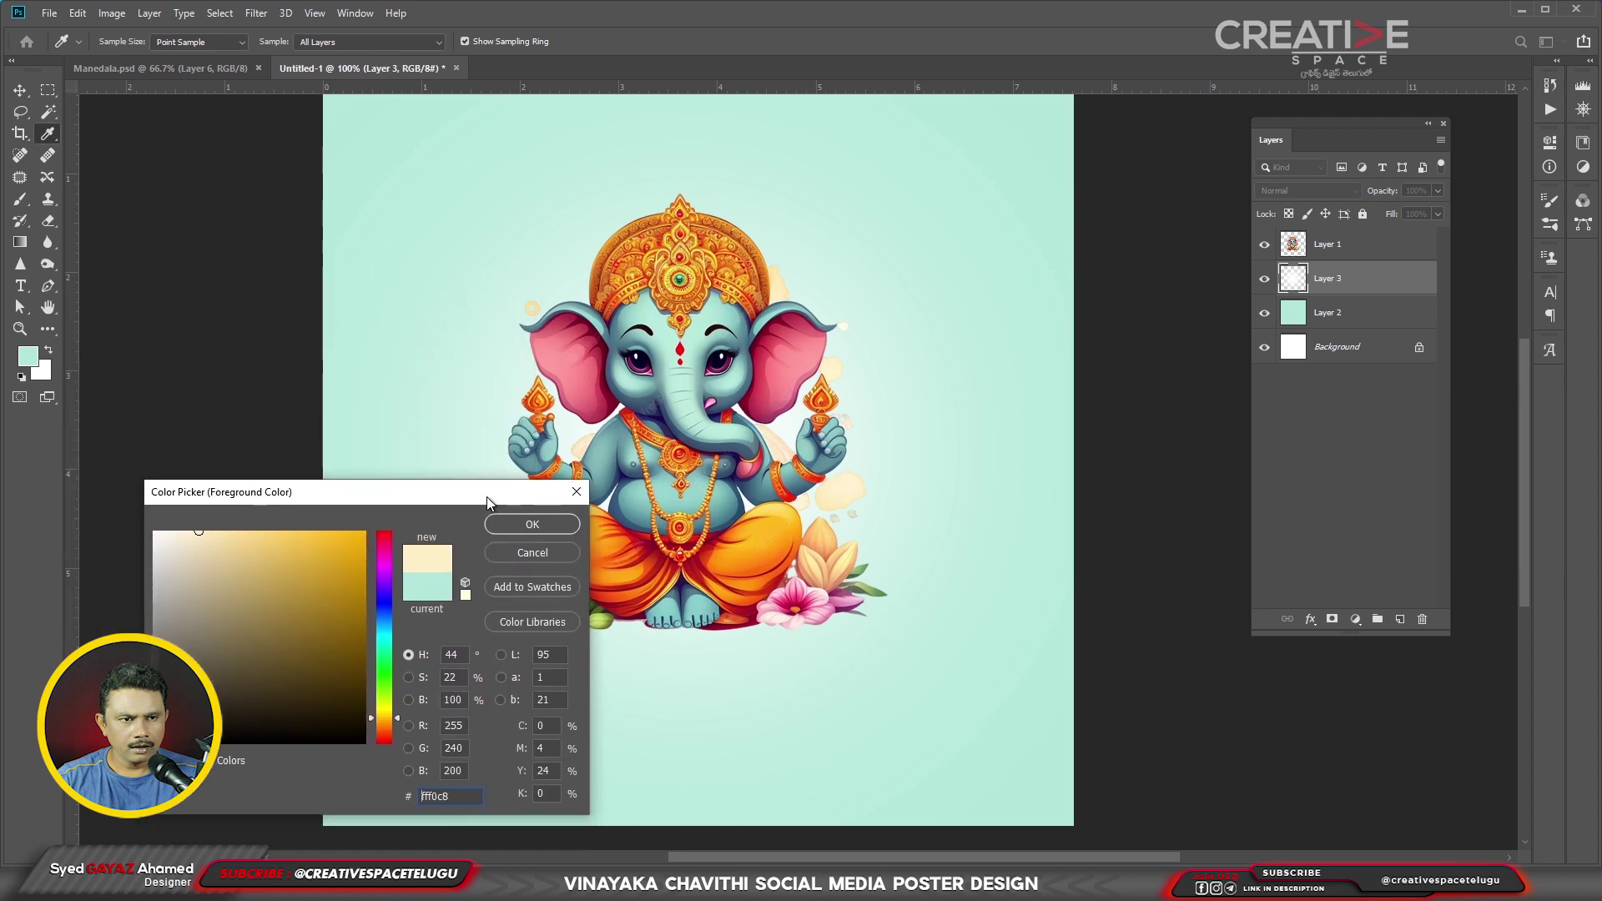
{"action": "left_click", "coordinate": [532, 525]}
{"action": "key", "text": "b"}
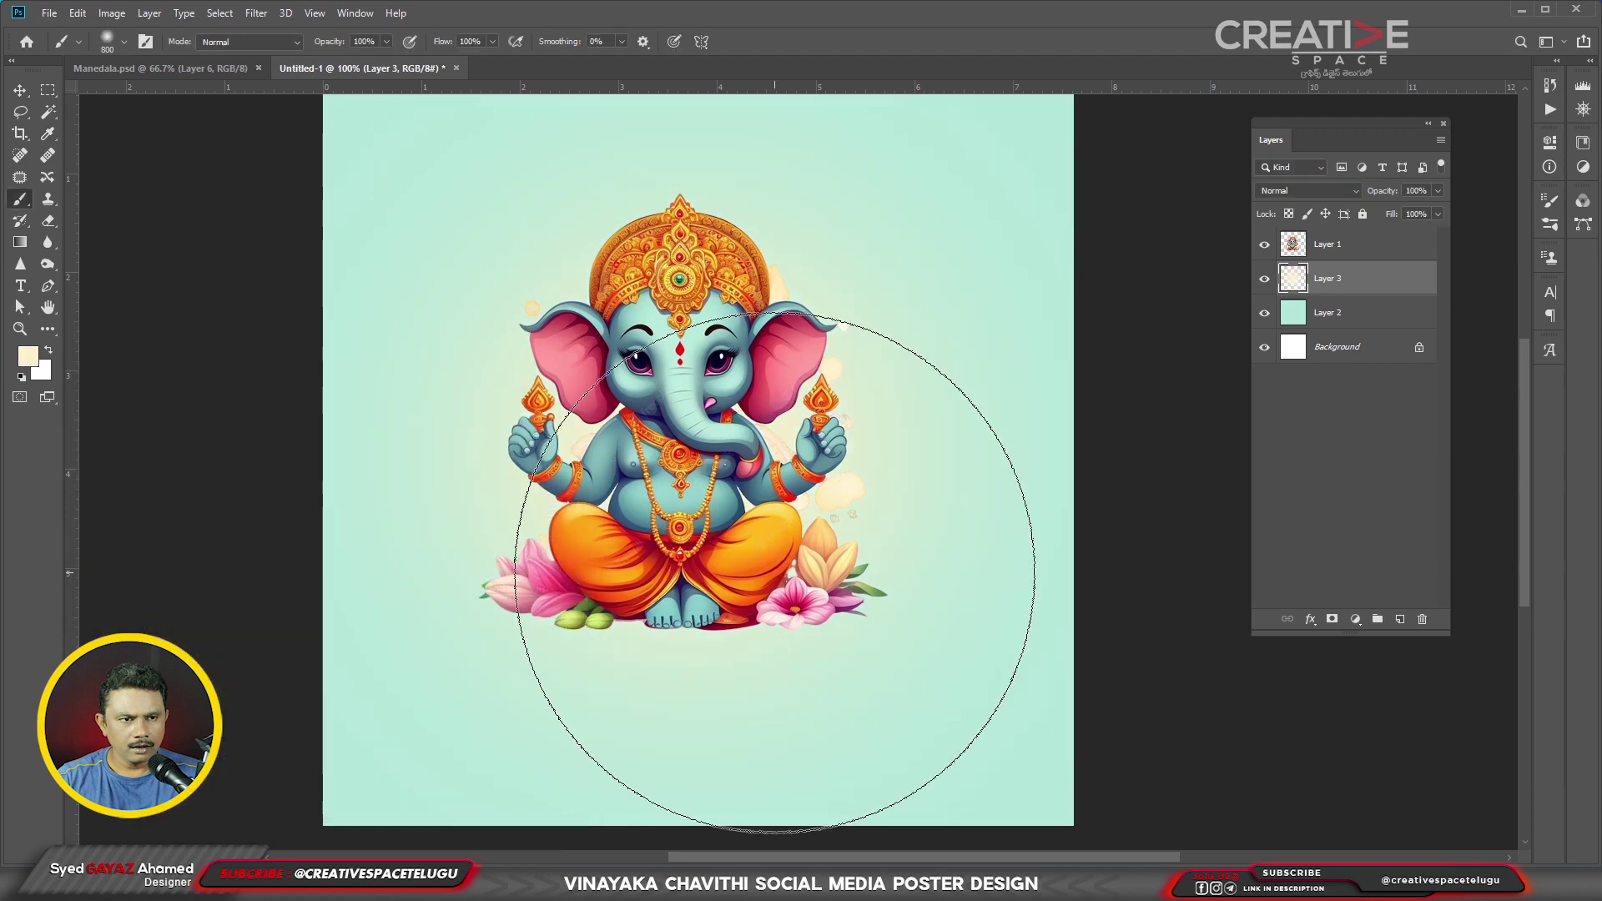
- Enlarge the glow layer to about 133% with Free Transform
{"action": "key", "text": "ctrl+t"}
{"action": "key", "text": "ctrl+minus"}
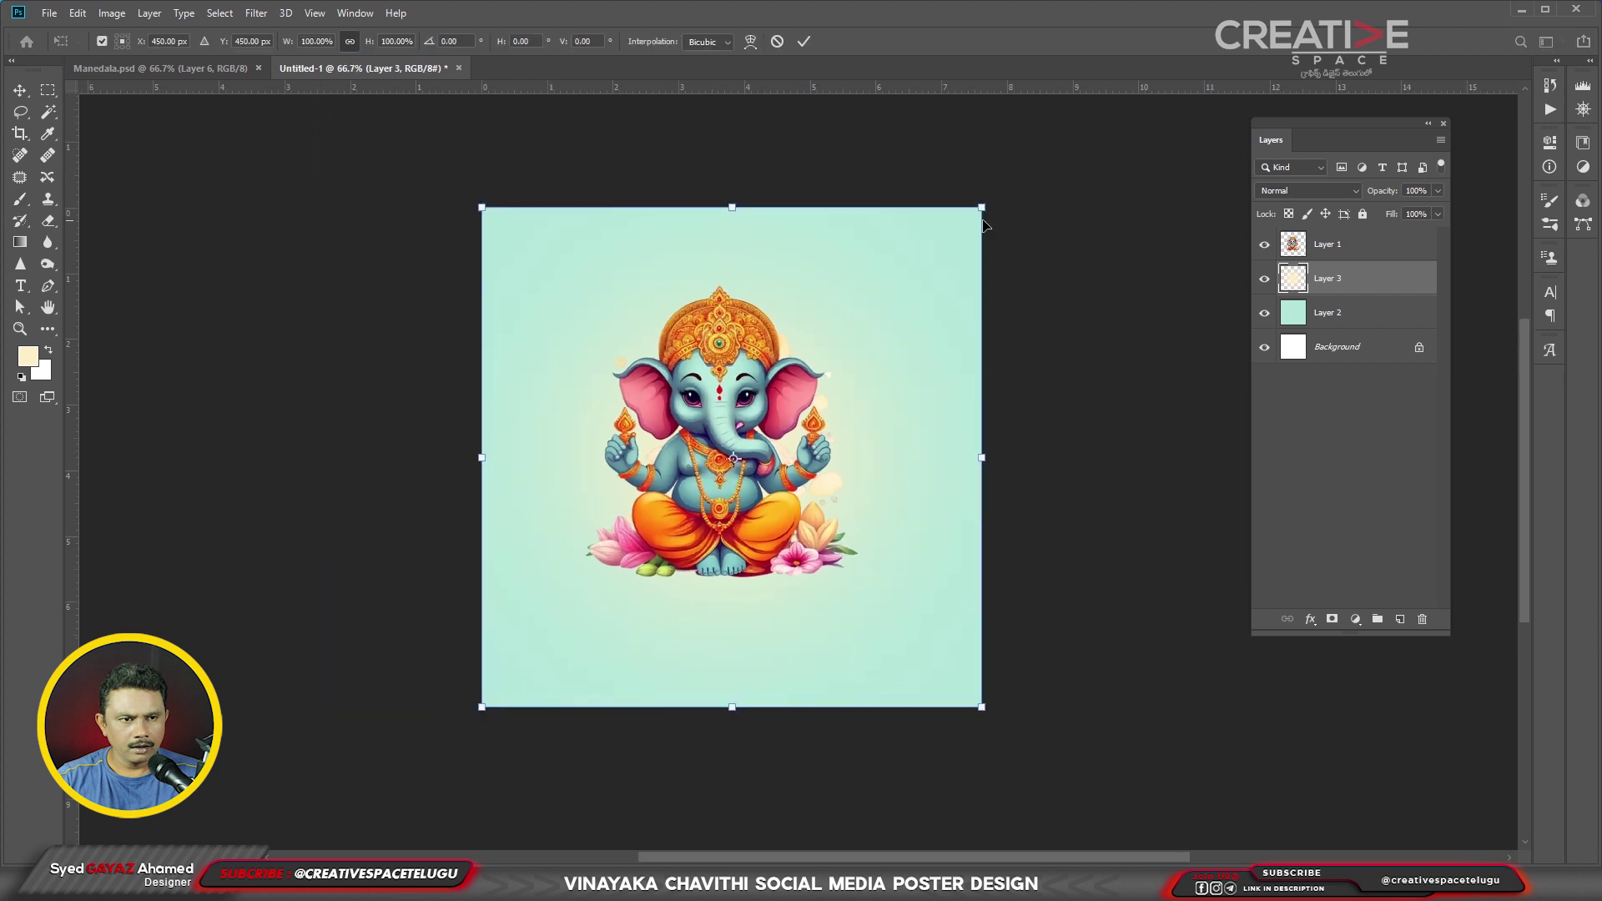
{"action": "left_click_drag", "start_coordinate": [982, 208], "coordinate": [1064, 125]}
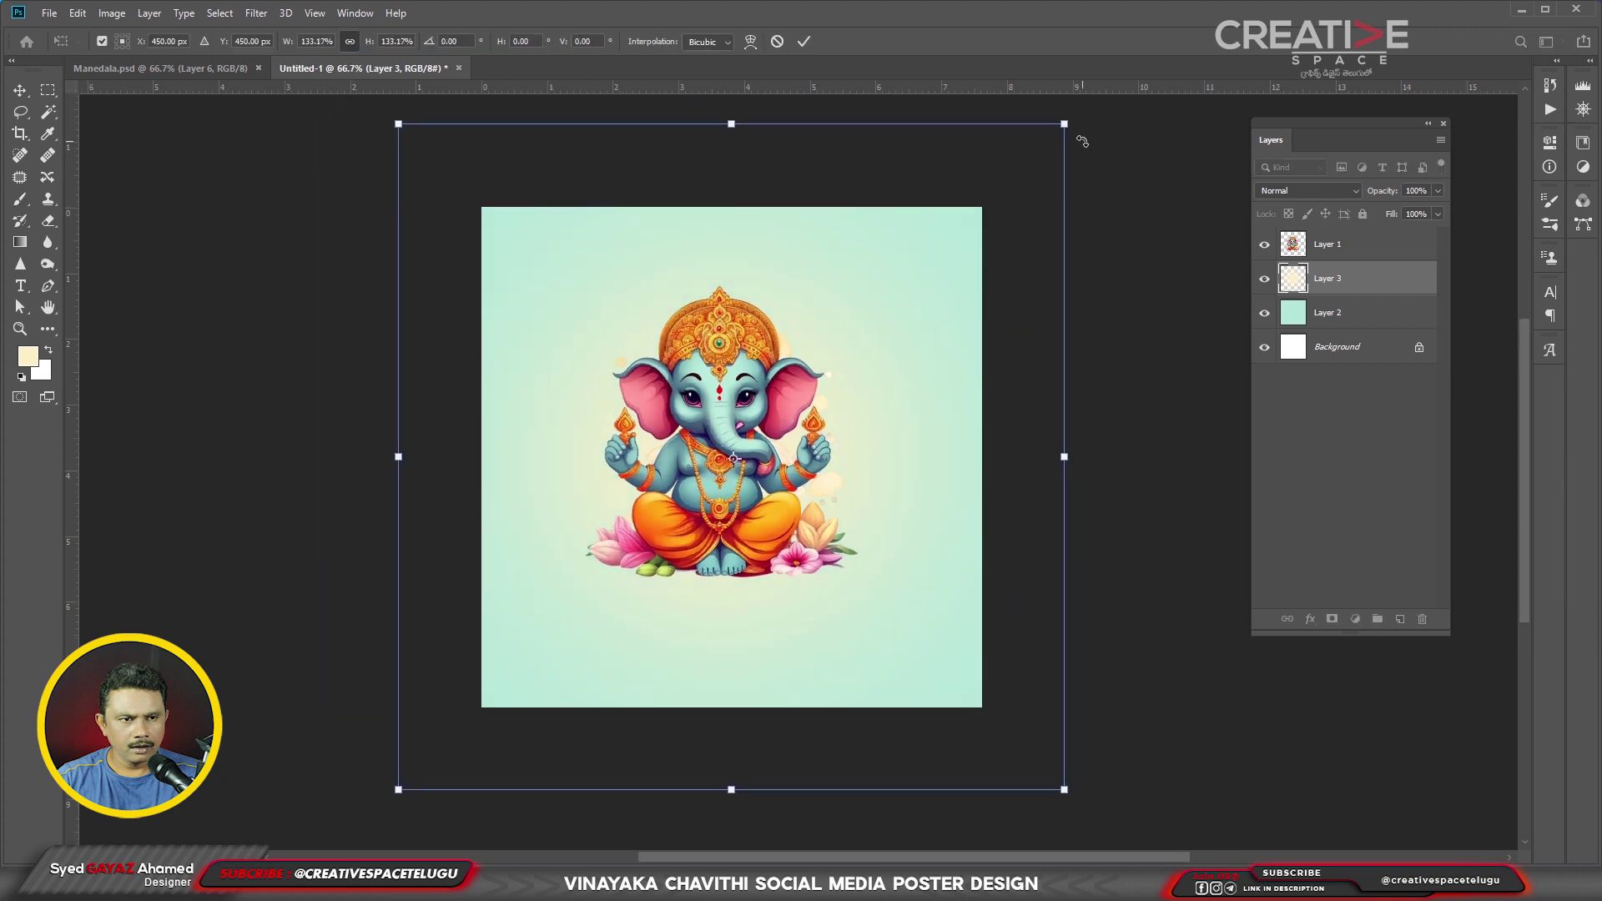
{"action": "key", "text": "Return"}
{"action": "key", "text": "ctrl+plus"}
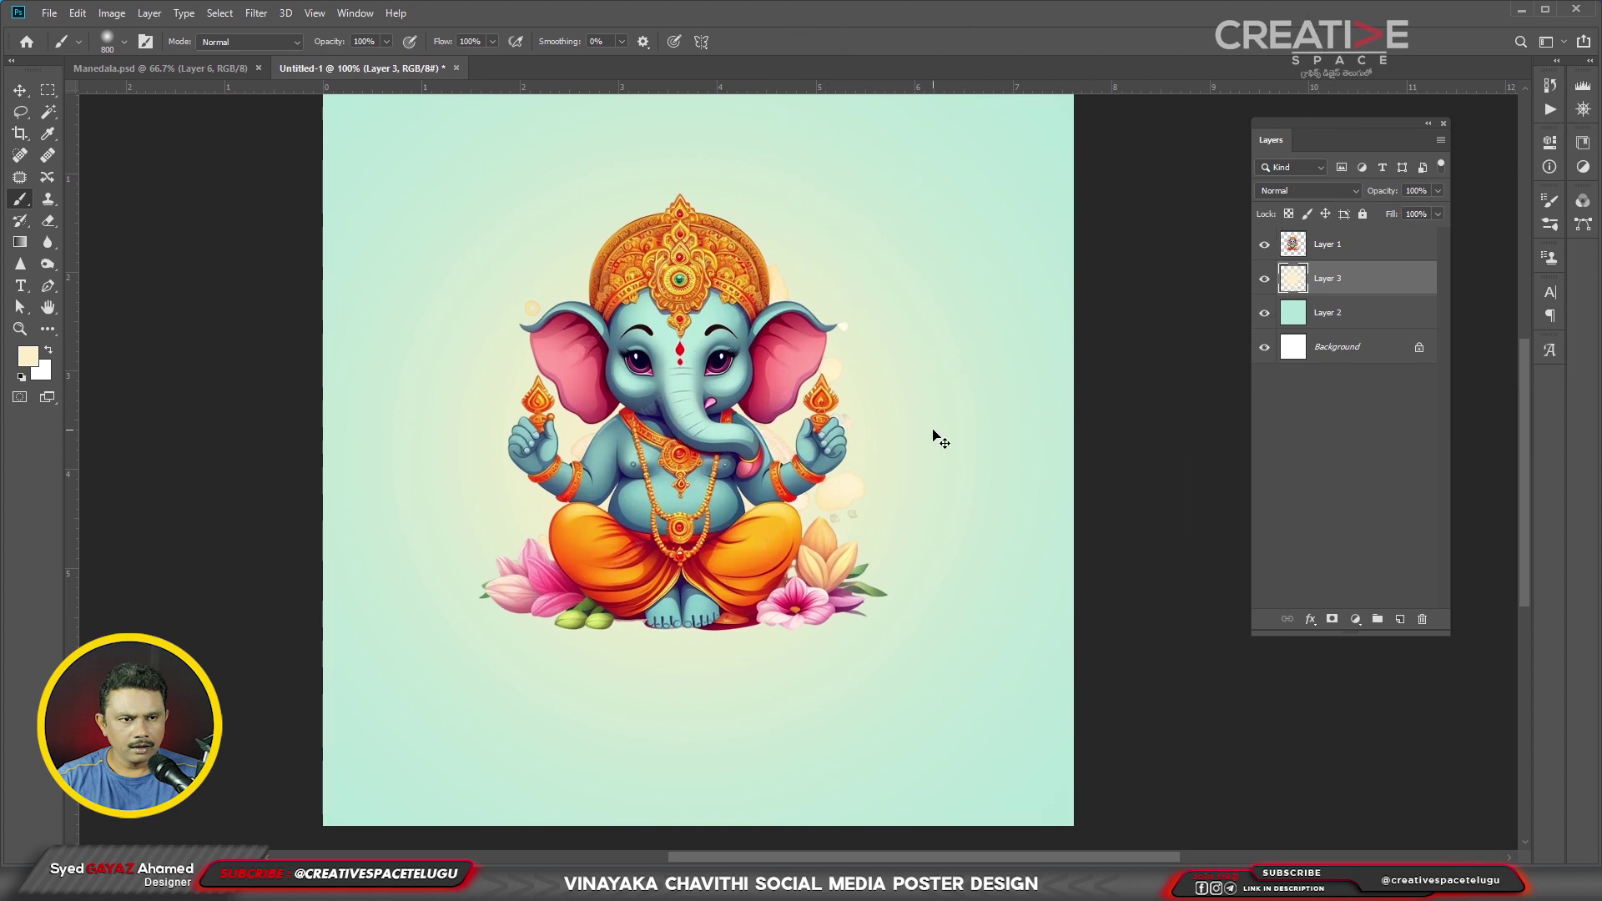
- Duplicate the glow and recolour it with a lightened pink sampled from the lotus
{"action": "key", "text": "ctrl+j"}
{"action": "left_click", "coordinate": [28, 357]}
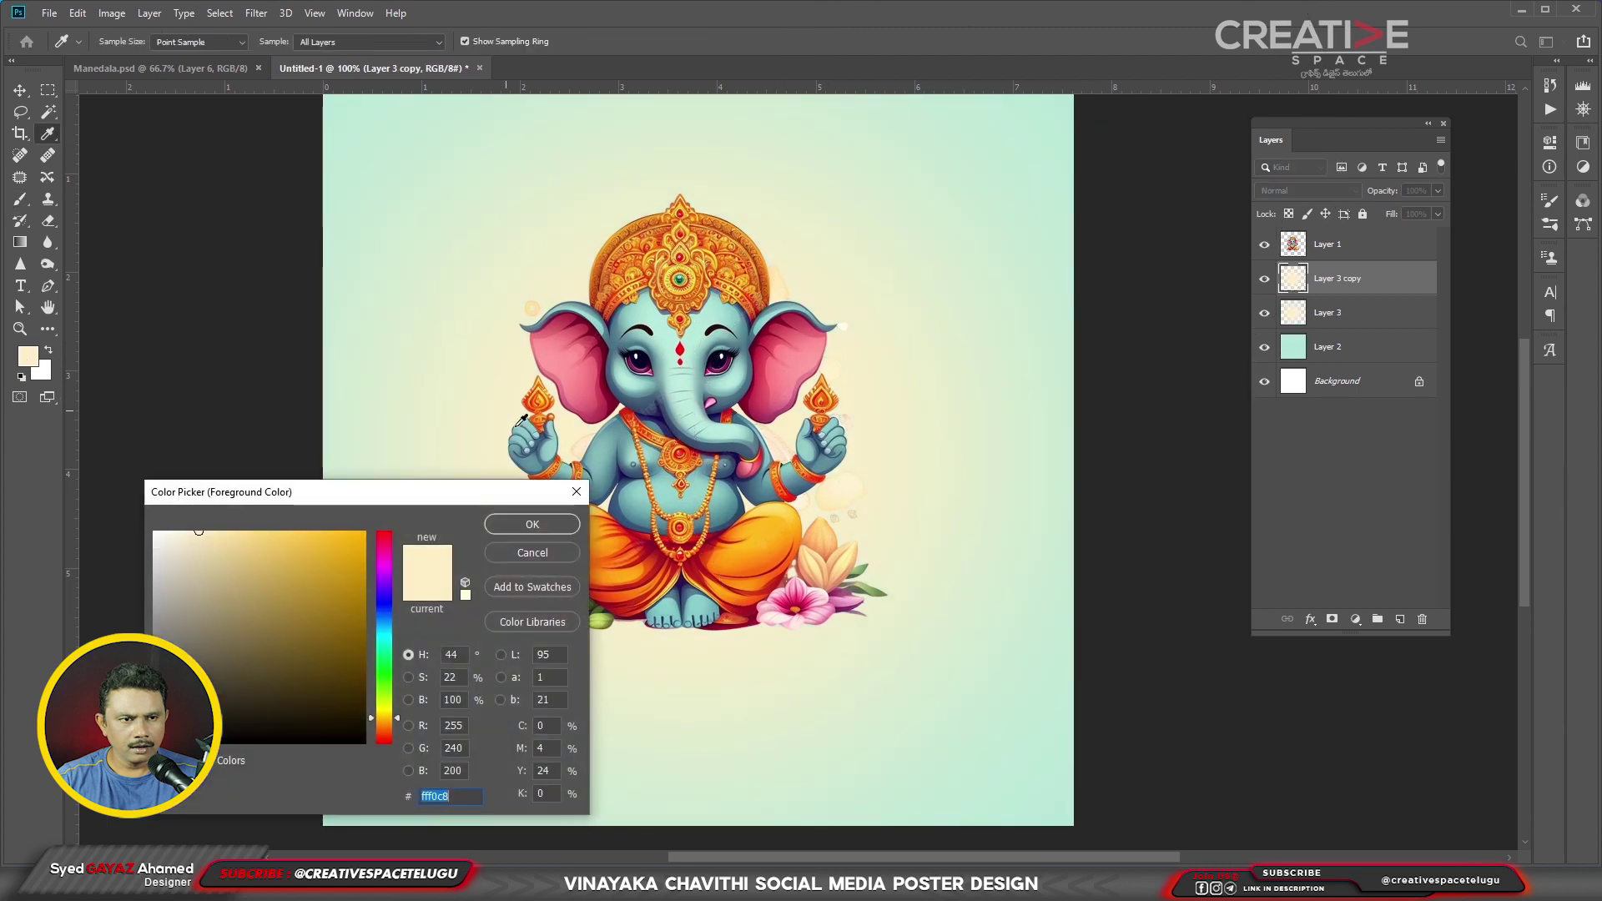
{"action": "left_click_drag", "start_coordinate": [513, 490], "coordinate": [426, 547]}
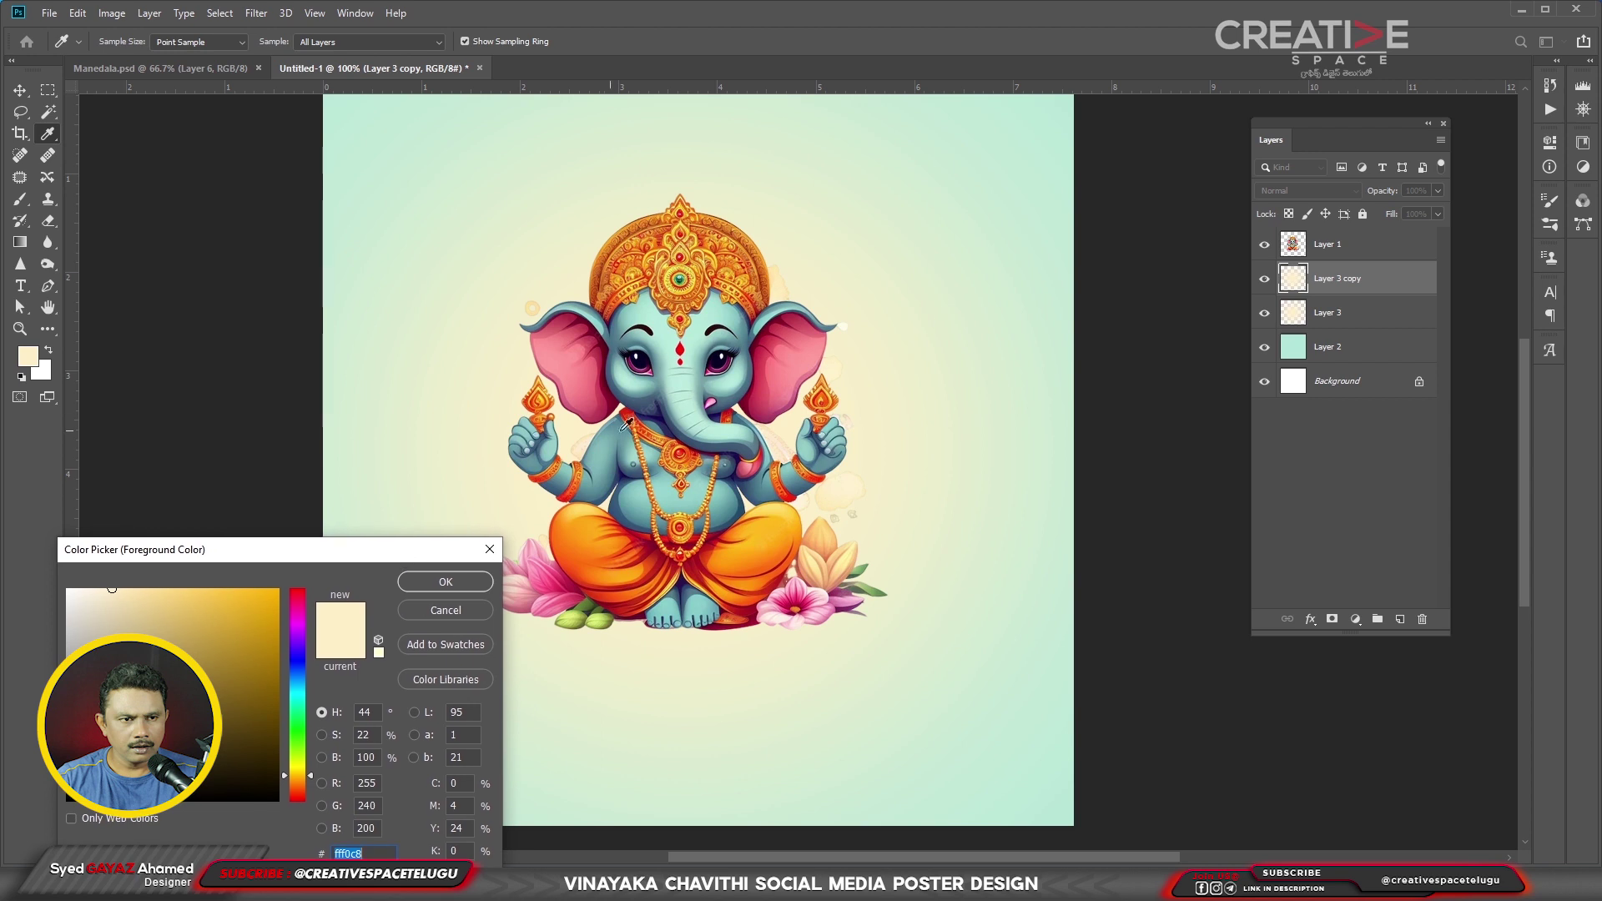
{"action": "left_click", "coordinate": [537, 565]}
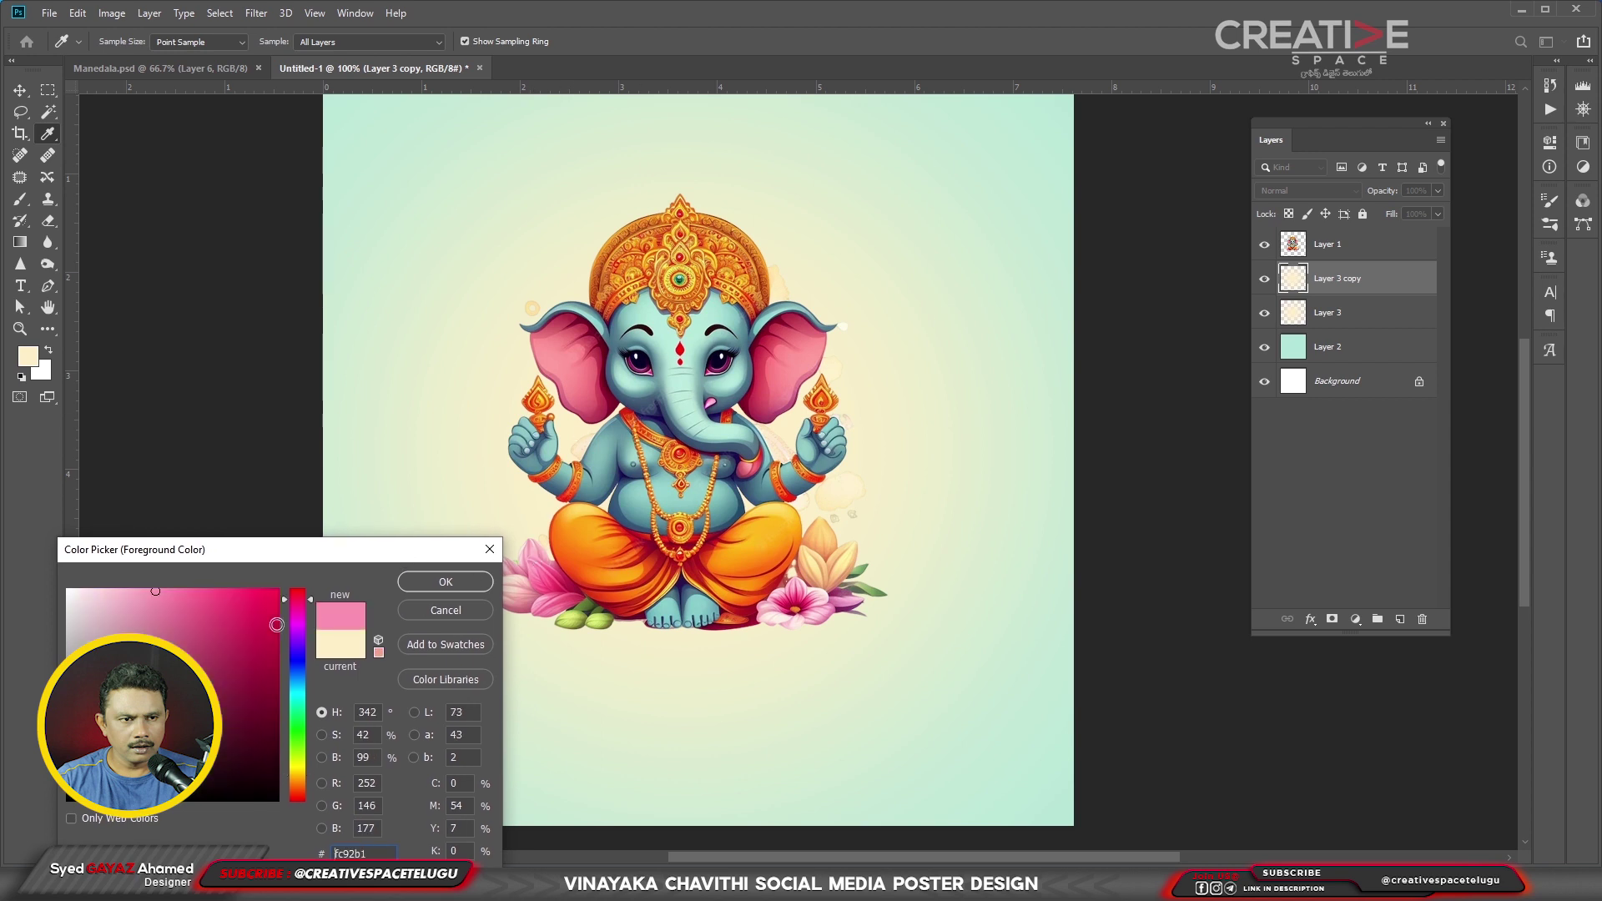
{"action": "left_click", "coordinate": [127, 588]}
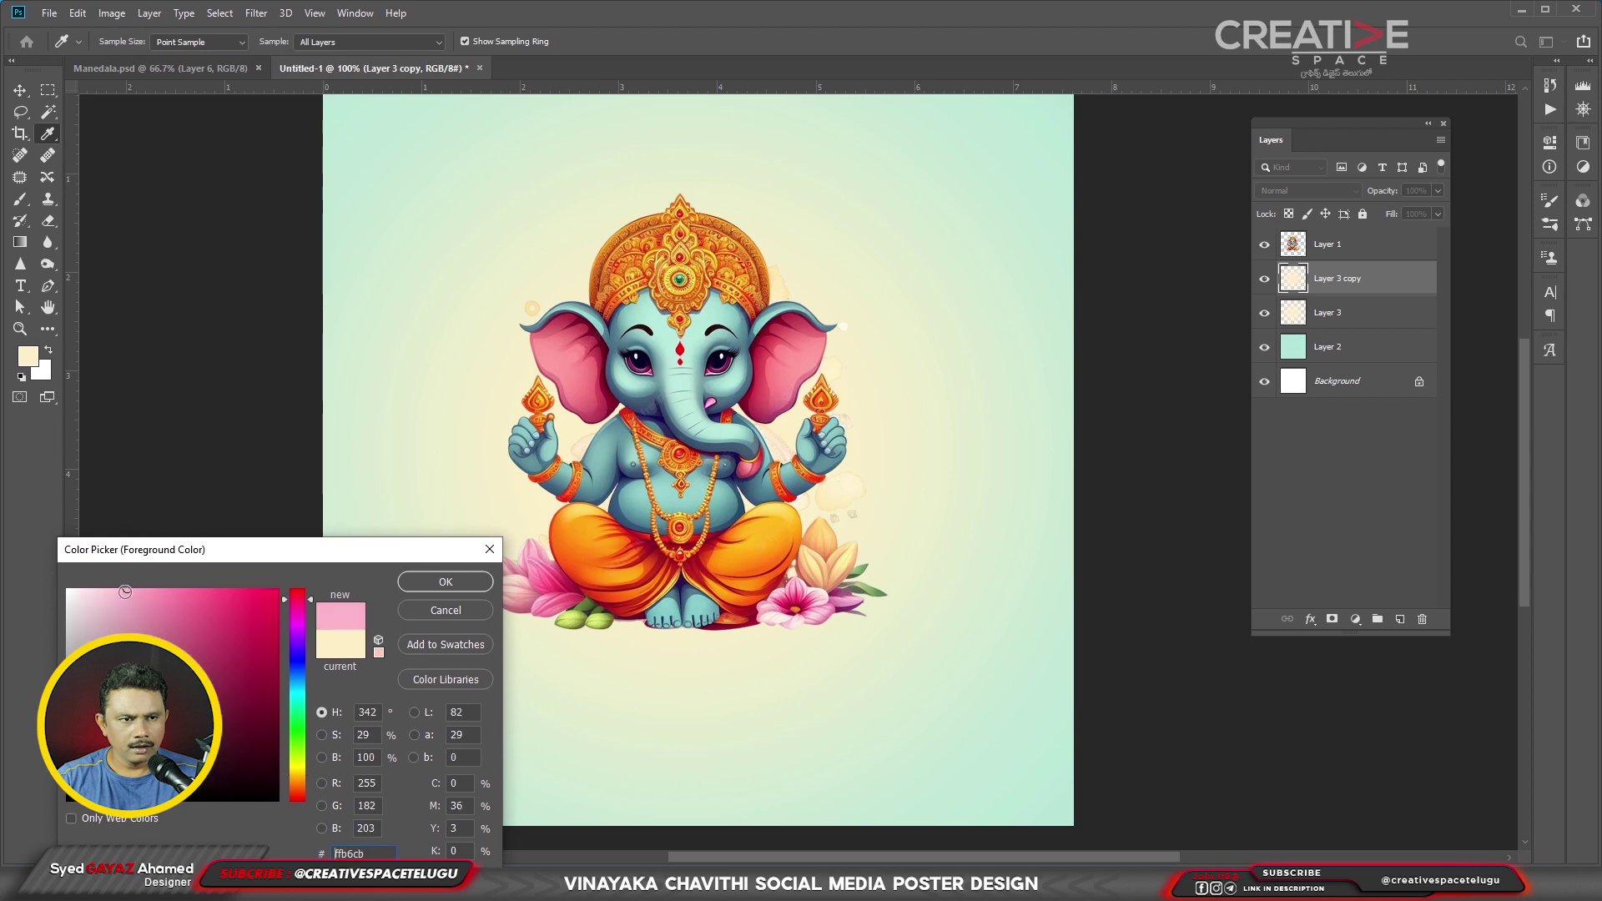
{"action": "left_click", "coordinate": [446, 582]}
{"action": "key", "text": "b"}
{"action": "key", "text": "shift+alt+BackSpace"}
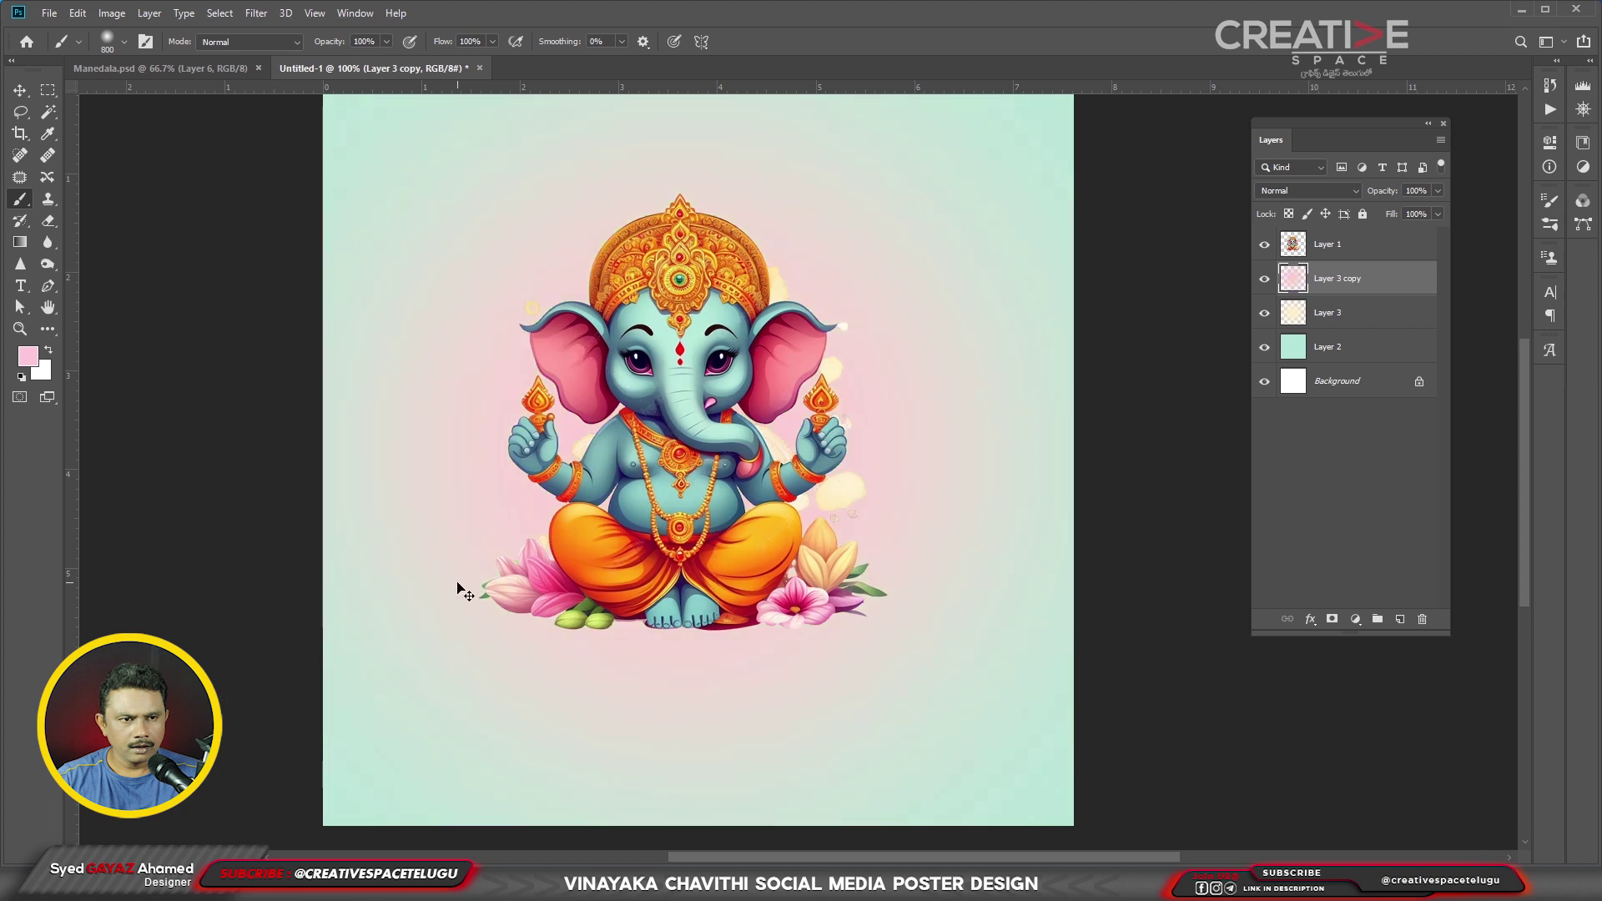
- Shrink the pink glow layer to fit the canvas
{"action": "key", "text": "ctrl+t"}
{"action": "key", "text": "ctrl+0"}
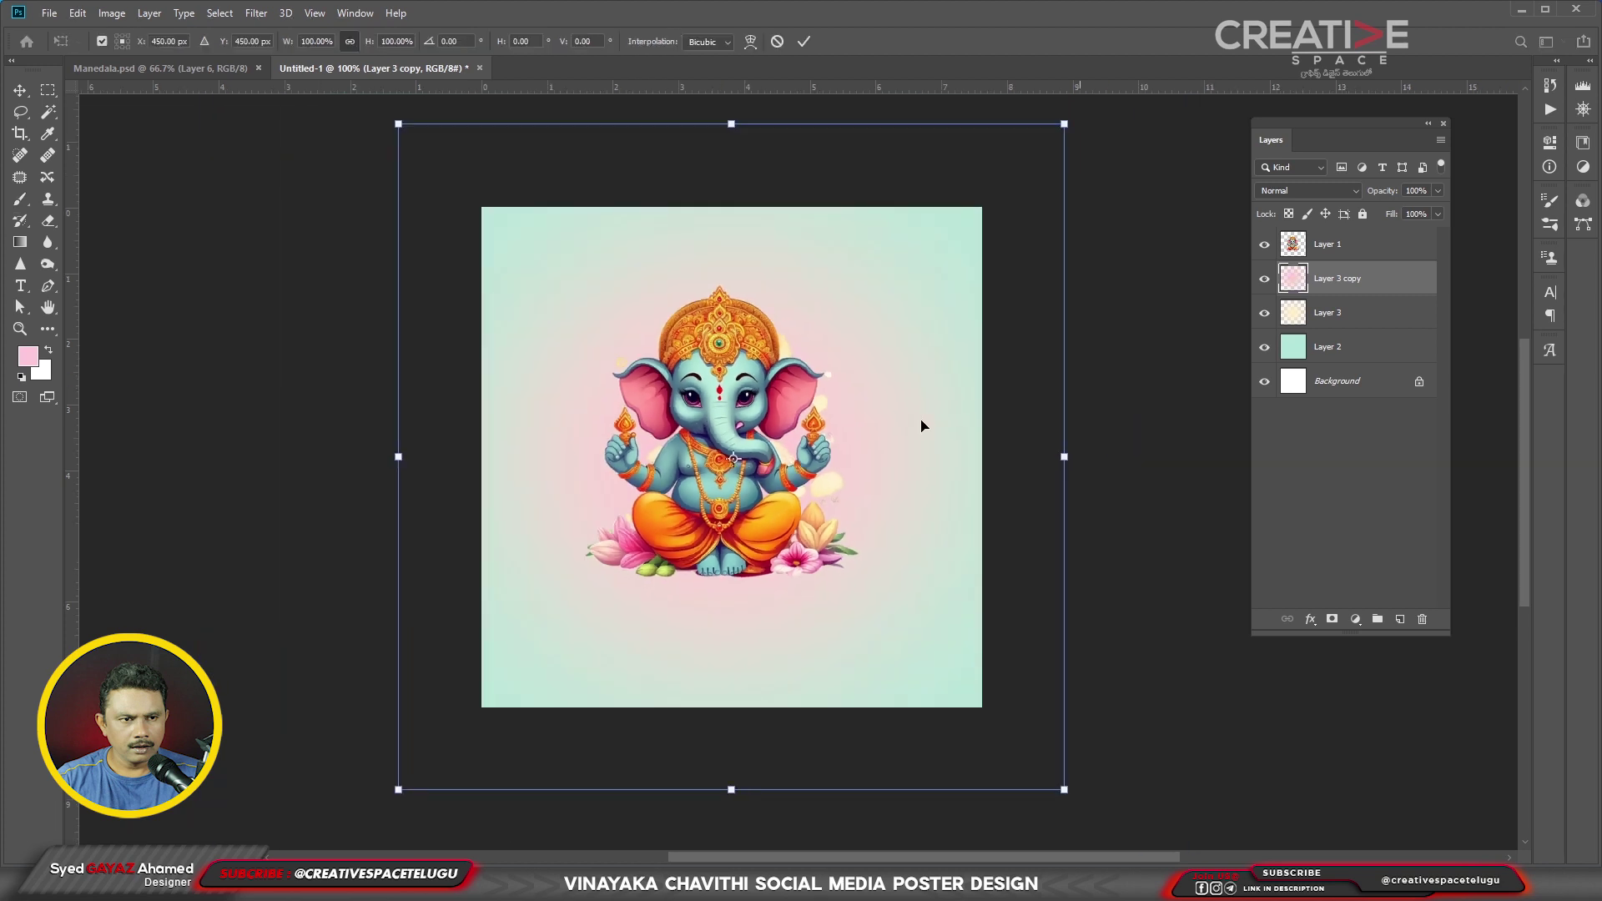
{"action": "left_click_drag", "start_coordinate": [1064, 124], "coordinate": [987, 200]}
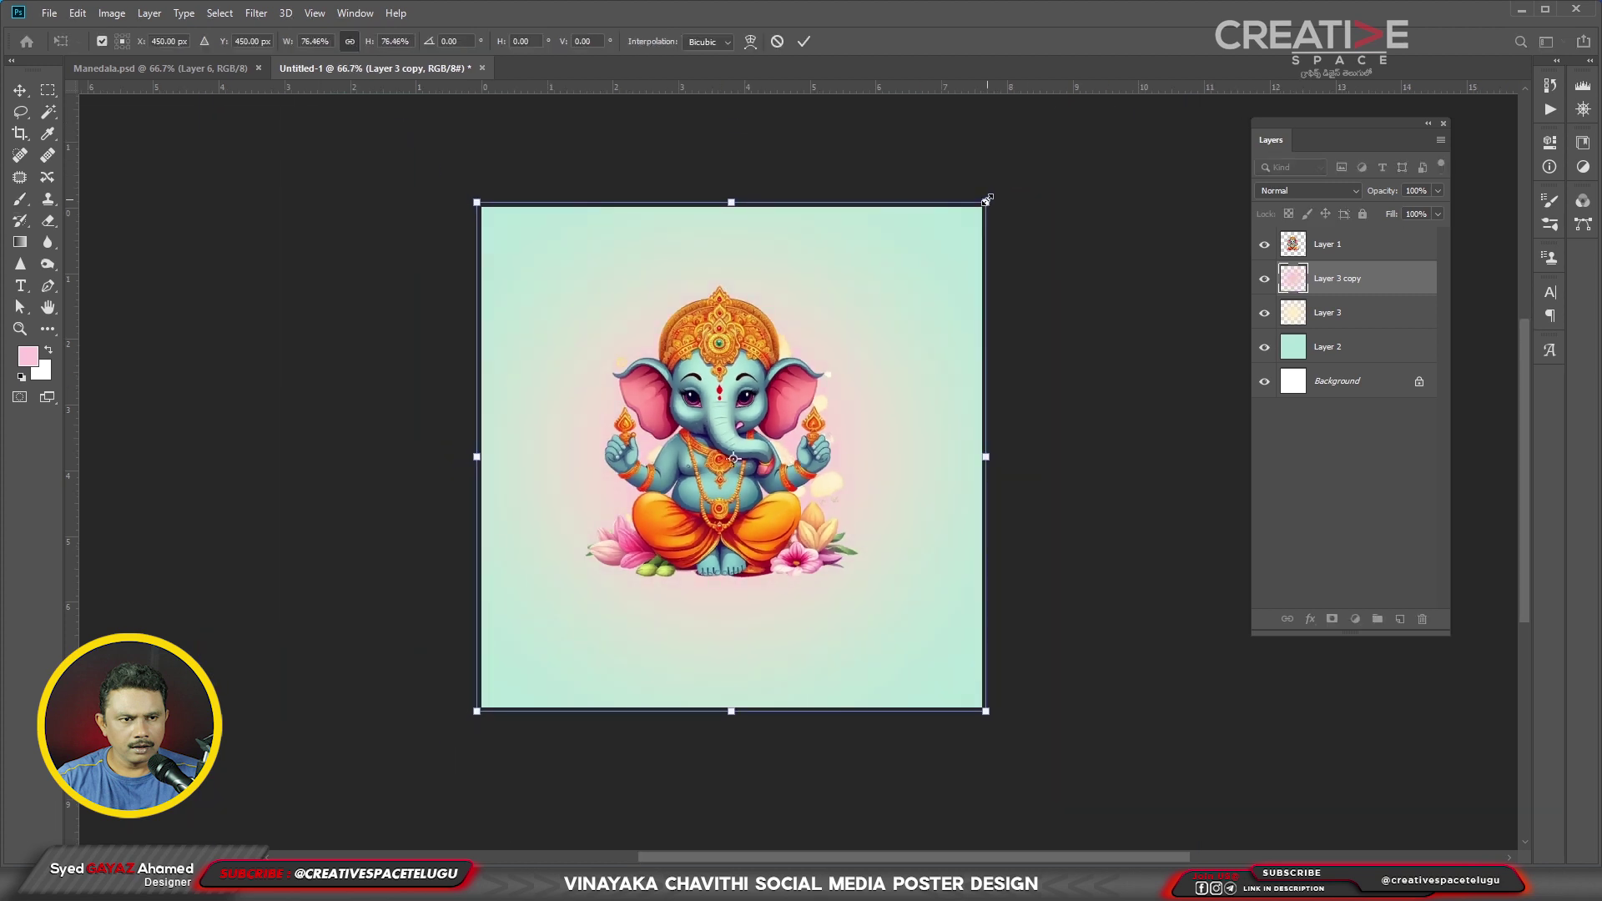
{"action": "key", "text": "Return"}
{"action": "key", "text": "ctrl+1"}
- Duplicate the pink glow and scale the copy slightly smaller
{"action": "key", "text": "ctrl+j"}
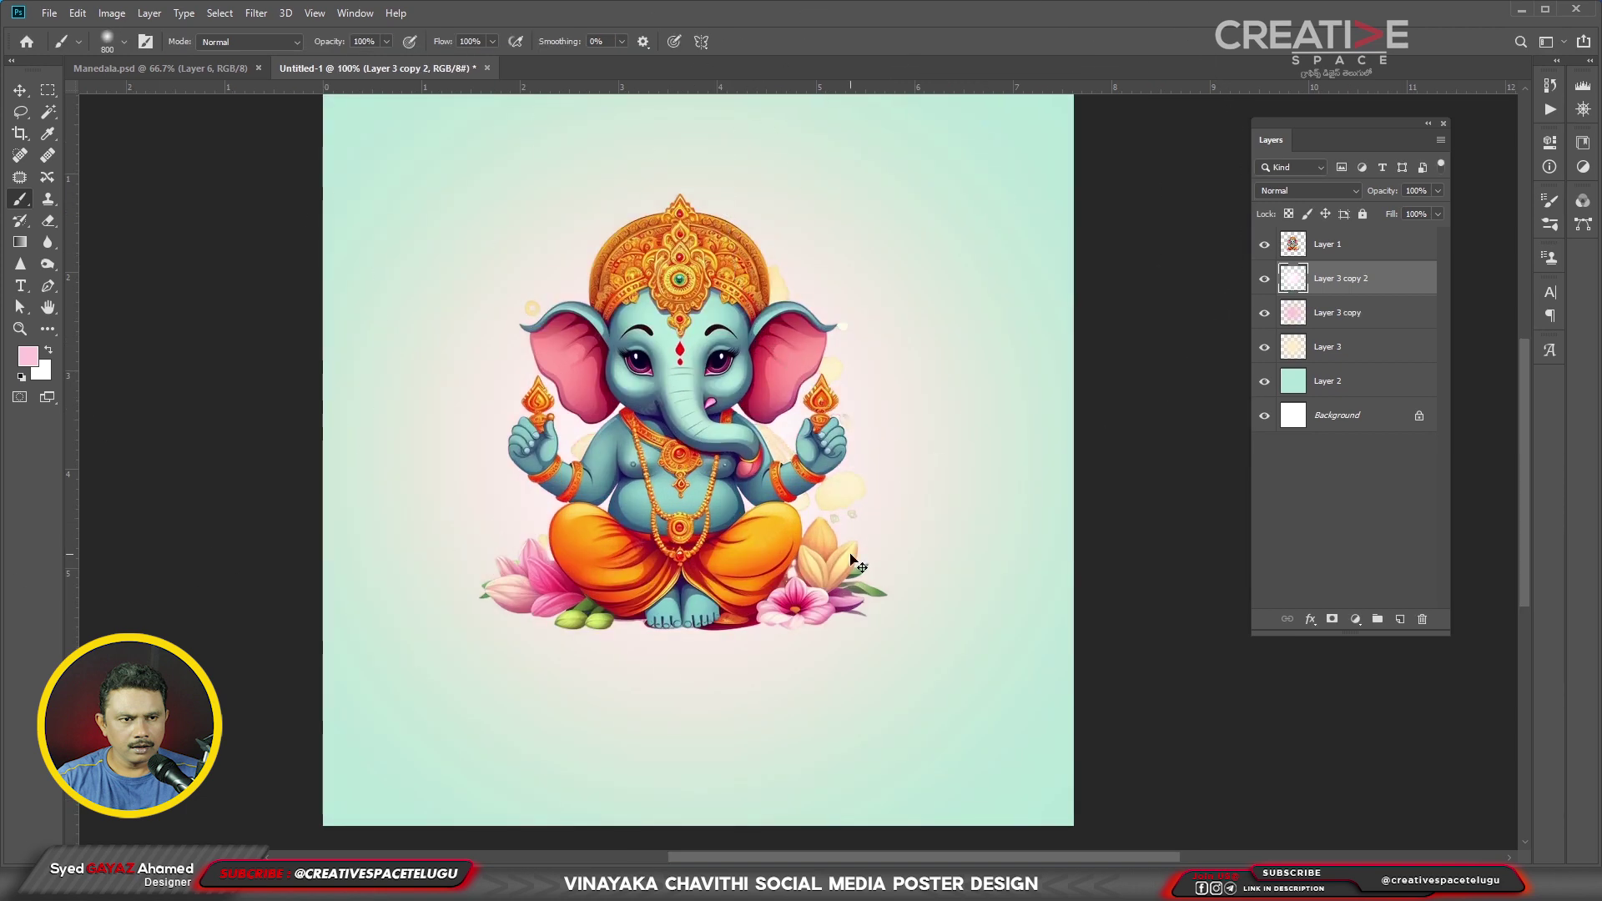
{"action": "key", "text": "ctrl+minus"}
{"action": "key", "text": "ctrl+t"}
{"action": "left_click_drag", "start_coordinate": [979, 211], "coordinate": [953, 241]}
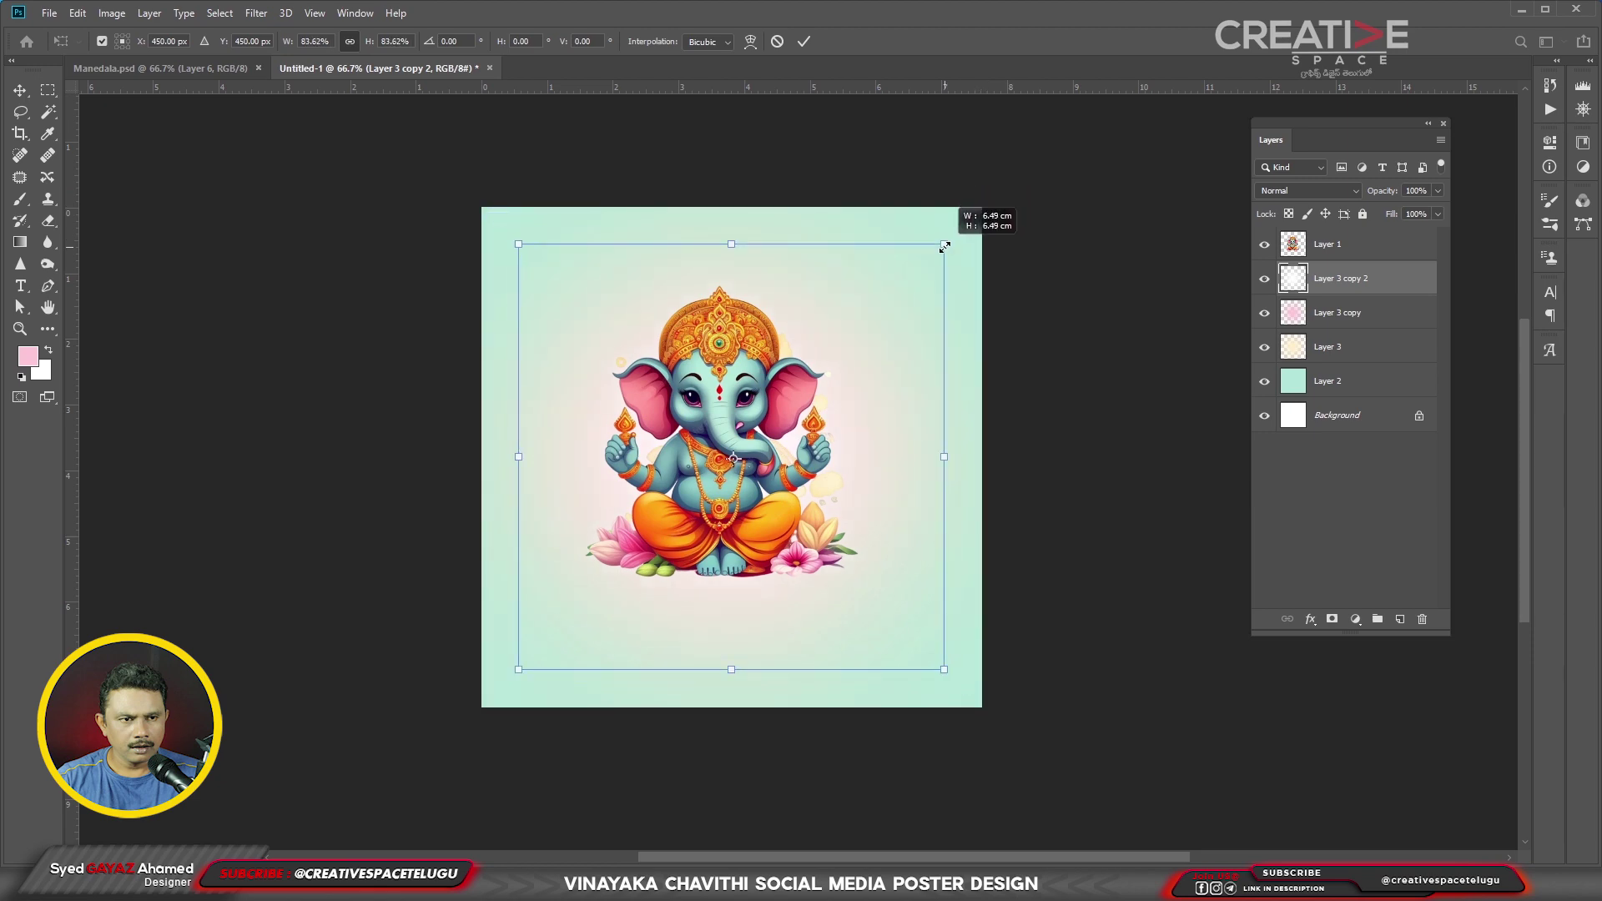
{"action": "key", "text": "Return"}
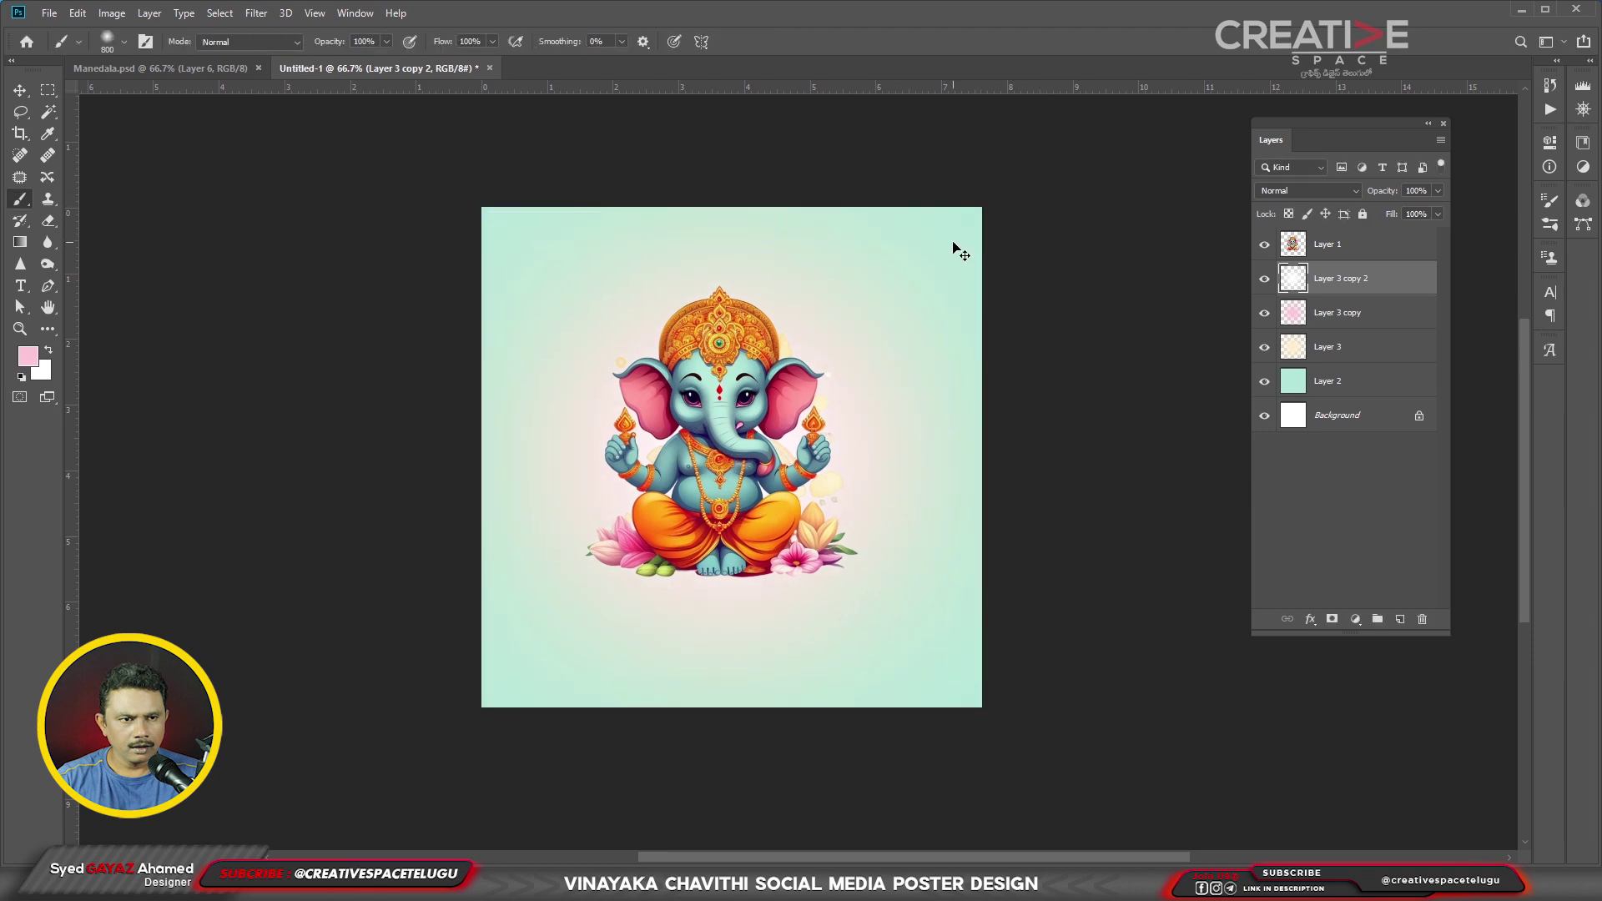
{"action": "key", "text": "ctrl+plus"}
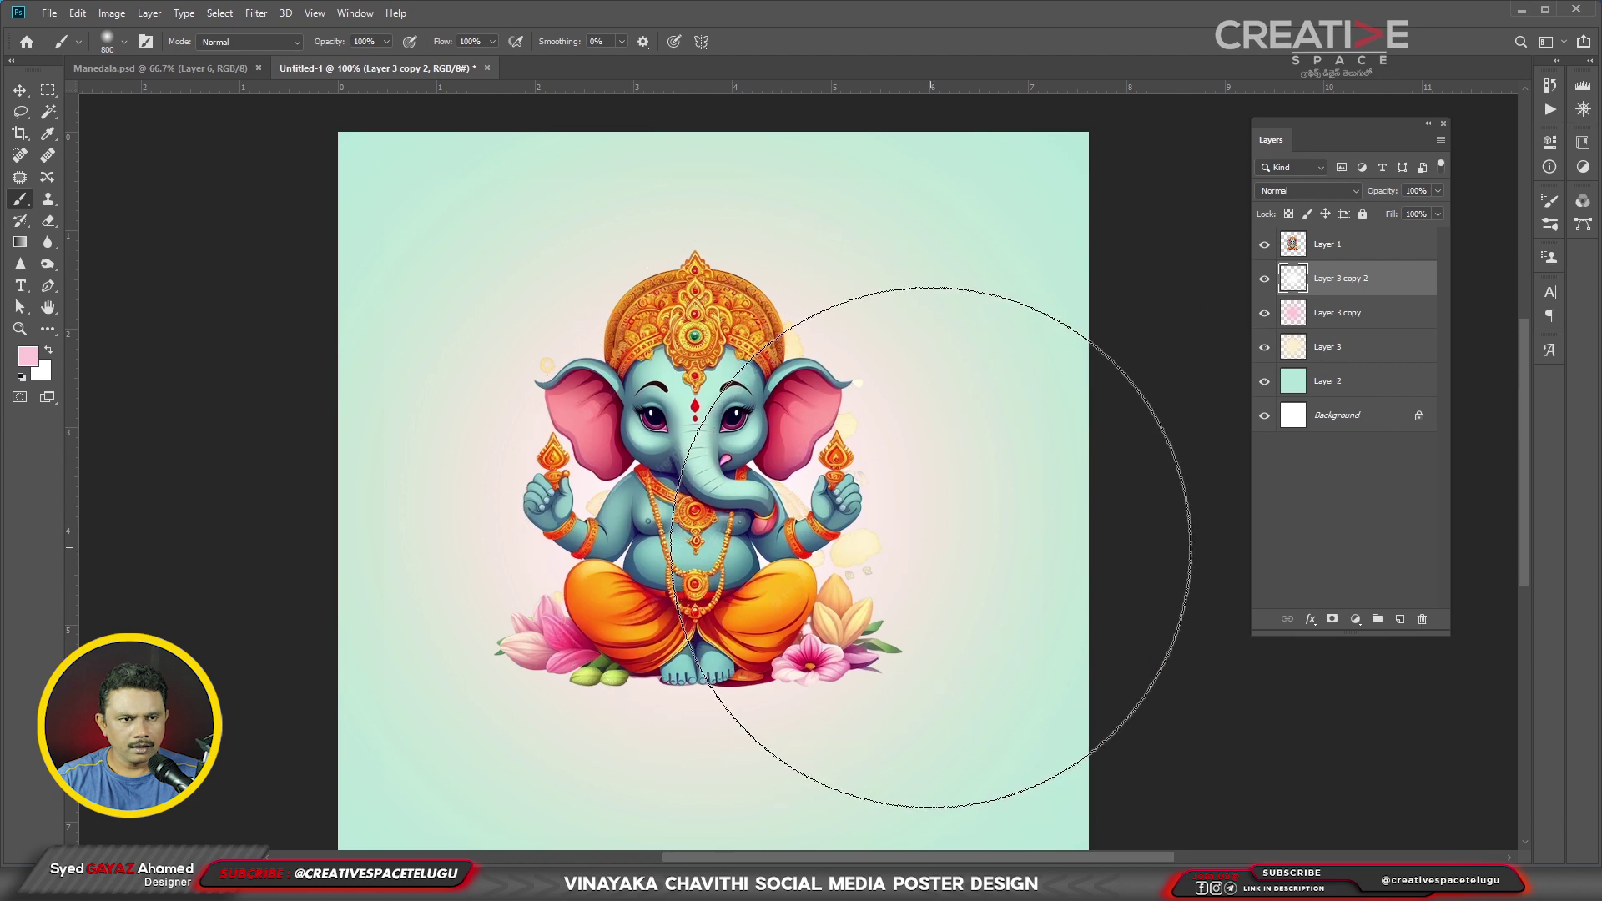
{"action": "key", "text": "v"}
{"action": "left_click", "coordinate": [158, 68]}
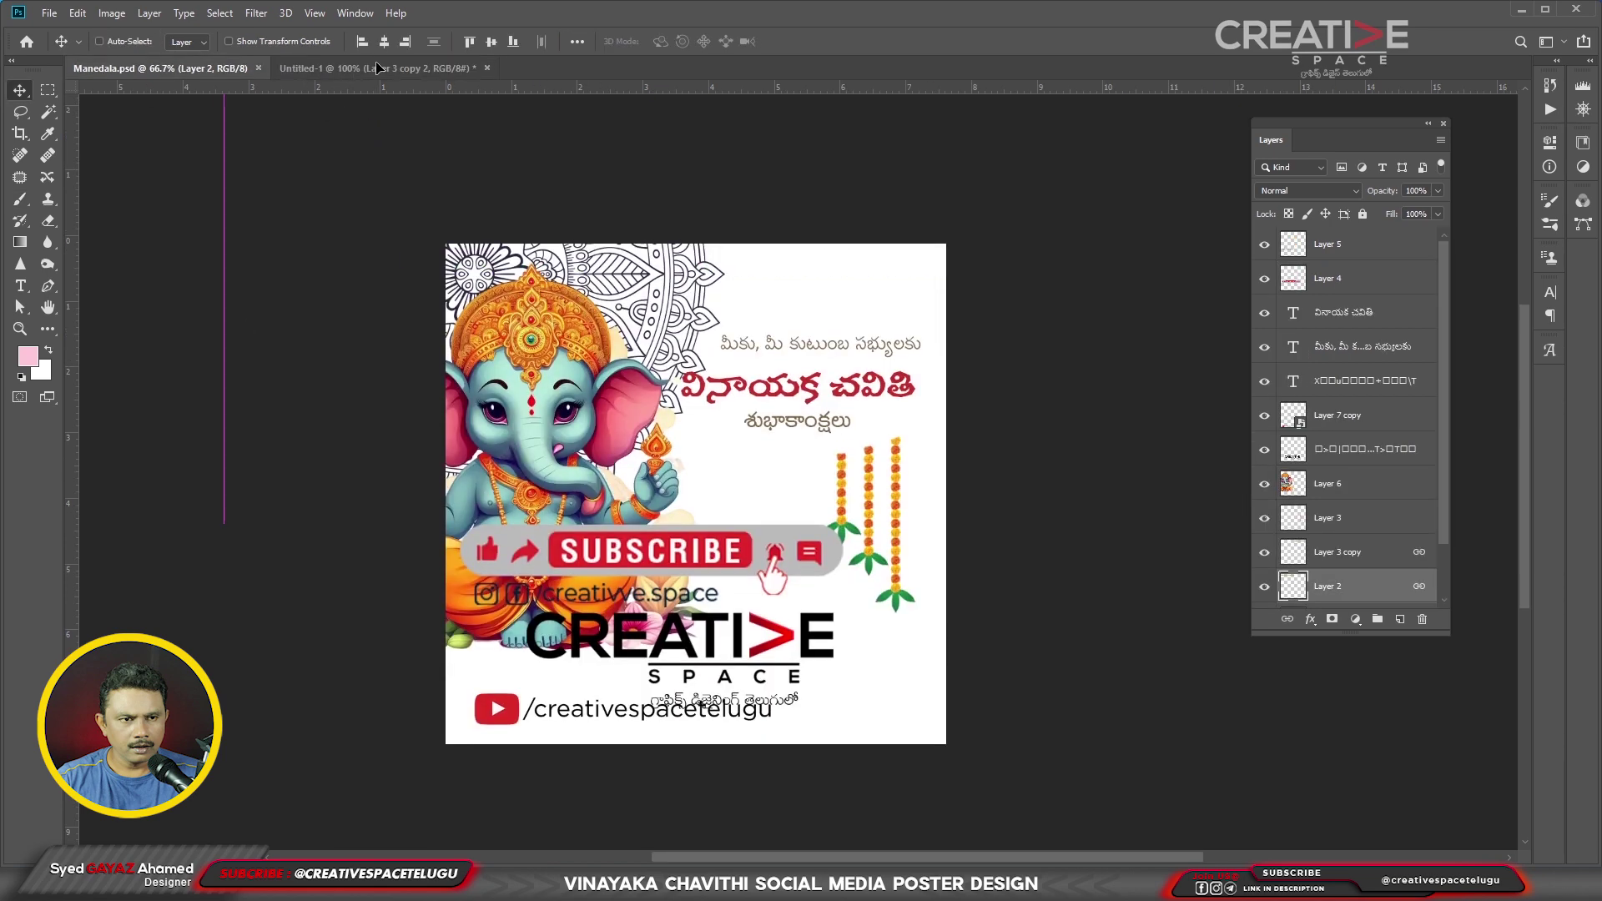
- Copy the marigold flower border across the top of the new poster
{"action": "mouse_move", "coordinate": [534, 351]}
{"action": "left_mouse_down"}
{"action": "mouse_move", "coordinate": [709, 257]}
{"action": "mouse_move", "coordinate": [627, 137]}
{"action": "left_mouse_up"}
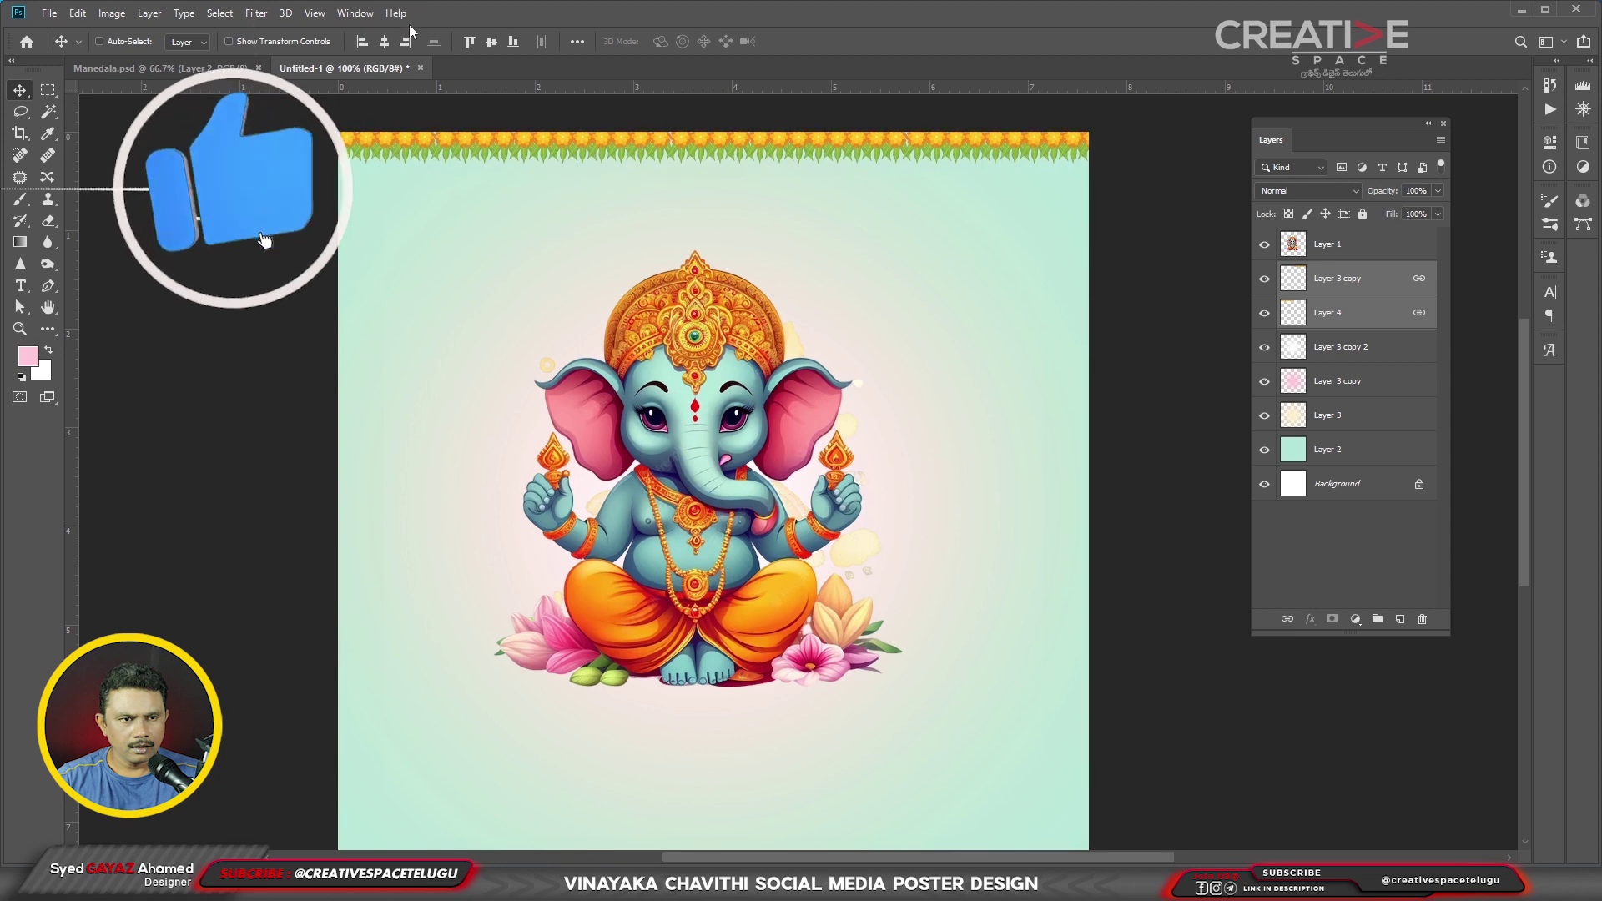
{"action": "left_click", "coordinate": [178, 72]}
{"action": "key", "text": "ctrl+v"}
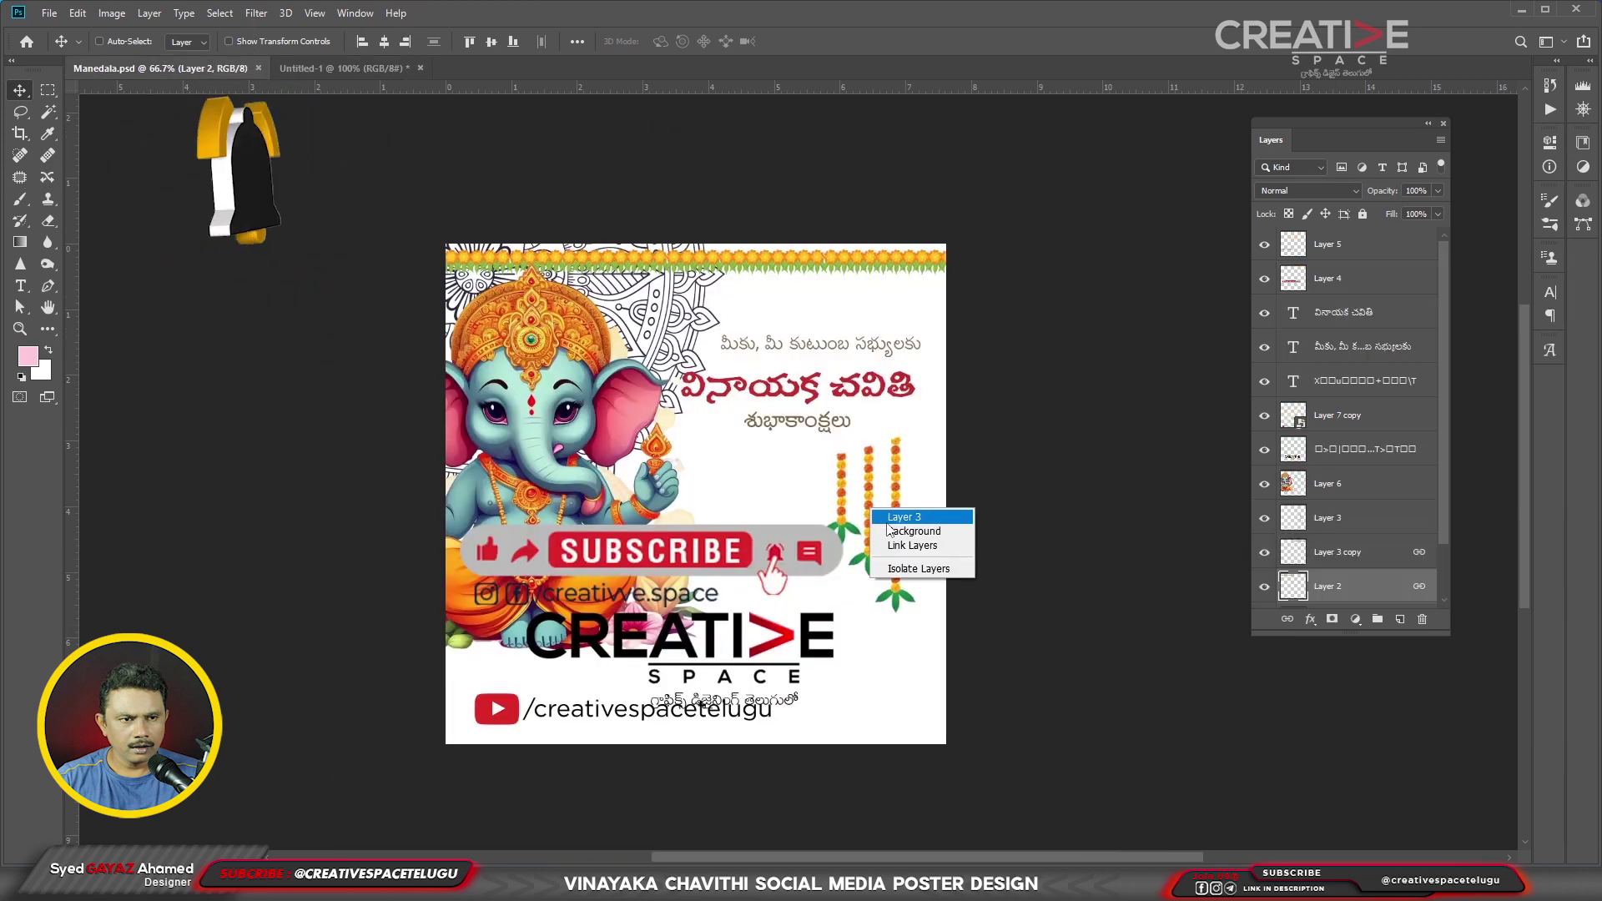
- Bring in the hanging garlands, scale them into the top-right corner and adjust their stacking
{"action": "left_click_drag", "start_coordinate": [859, 501], "coordinate": [1072, 364]}
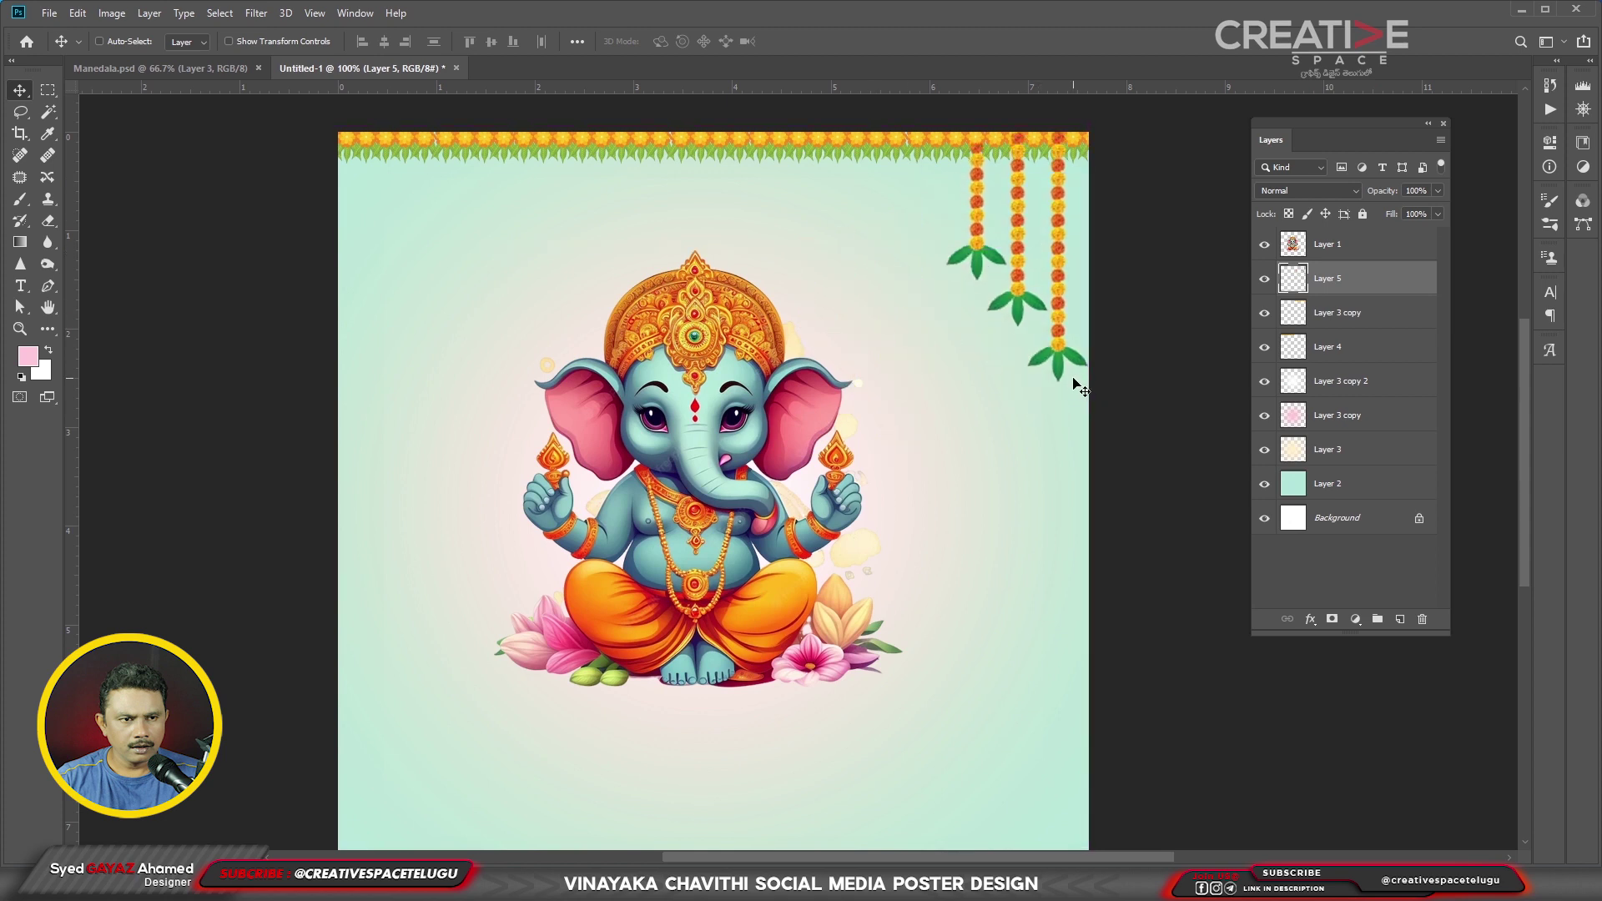
{"action": "key", "text": "ctrl+t"}
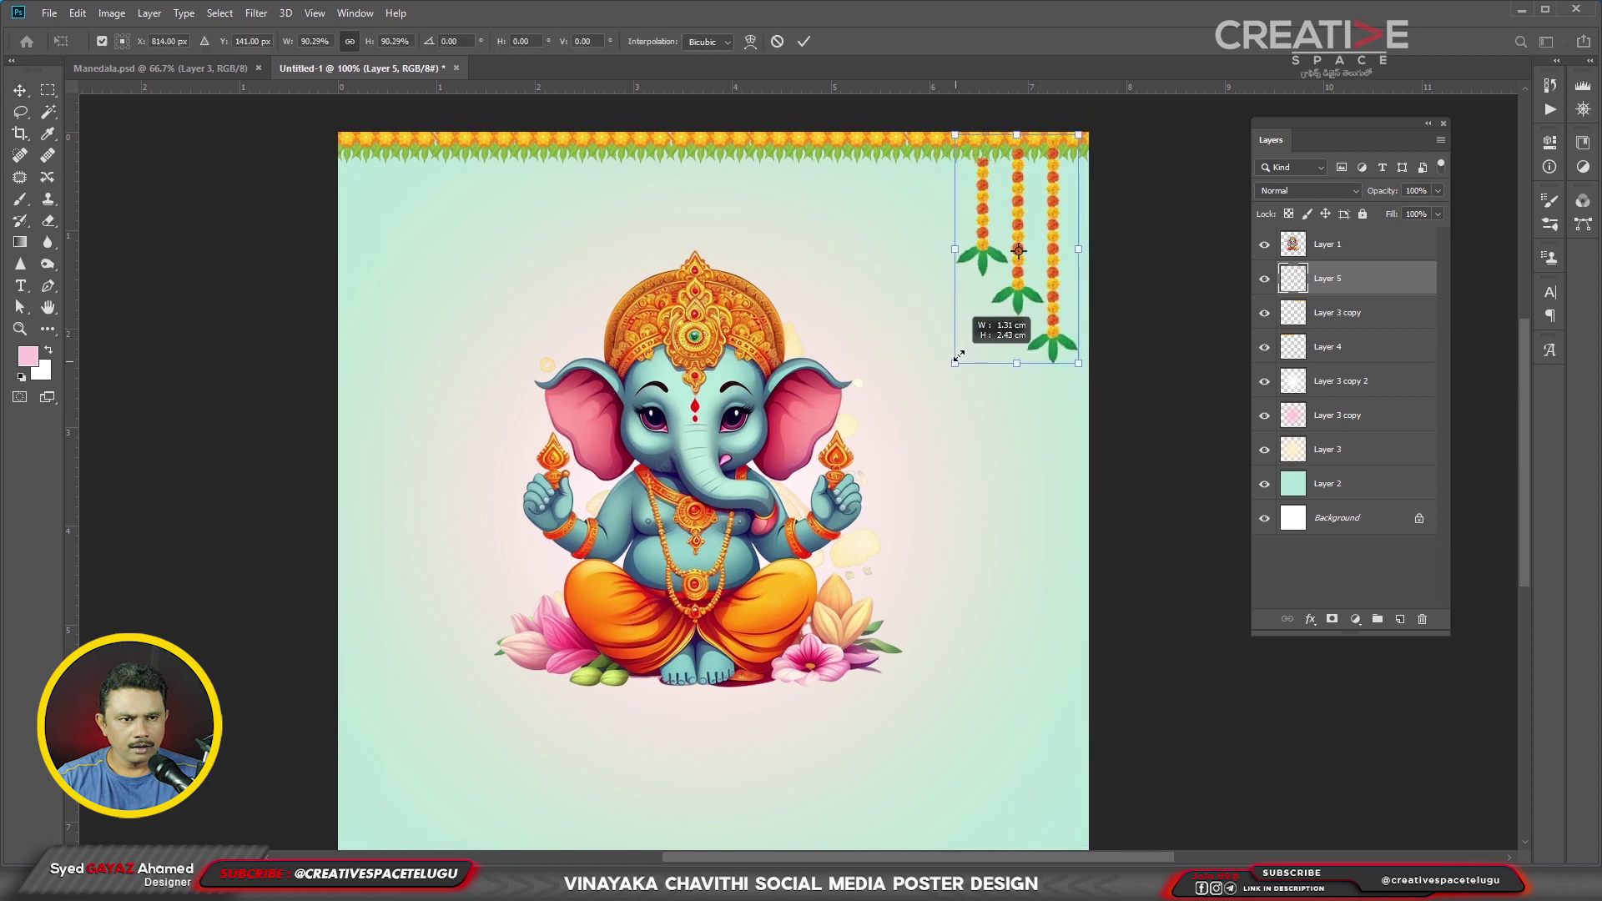
{"action": "left_click_drag", "start_coordinate": [946, 373], "coordinate": [968, 338]}
{"action": "key", "text": "Return"}
{"action": "key", "text": "ctrl+shift+bracketleft"}
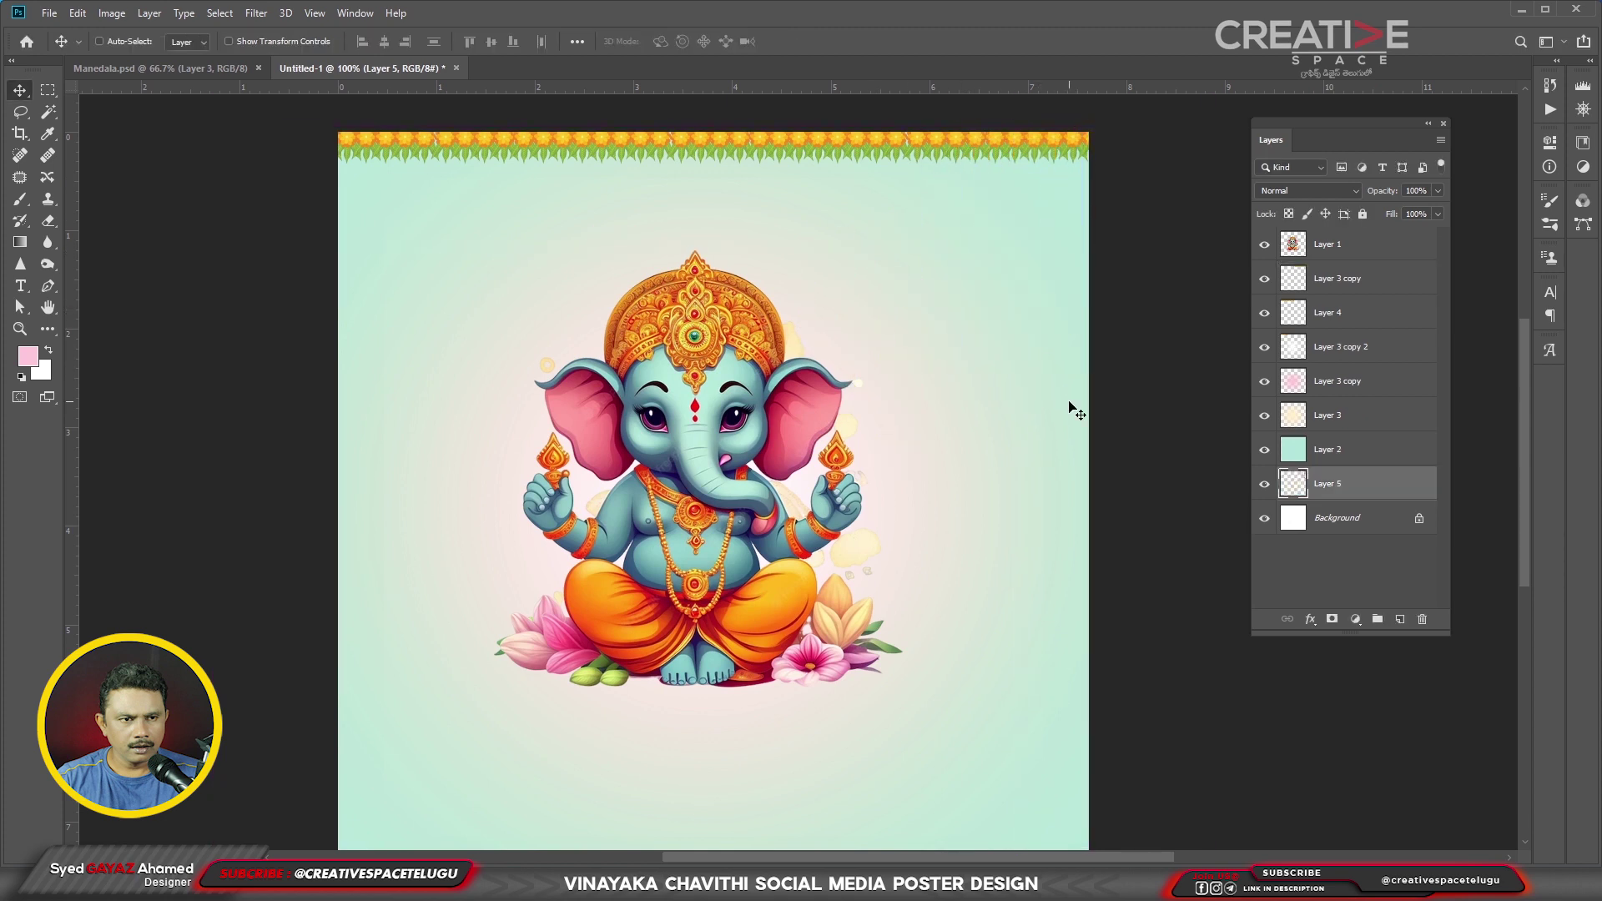
{"action": "key", "text": "ctrl+bracketright"}
{"action": "key", "text": "ctrl+bracketright"}
{"action": "key", "text": "ctrl+bracketright"}
{"action": "key", "text": "ctrl+bracketright"}
{"action": "key", "text": "ctrl+bracketright"}
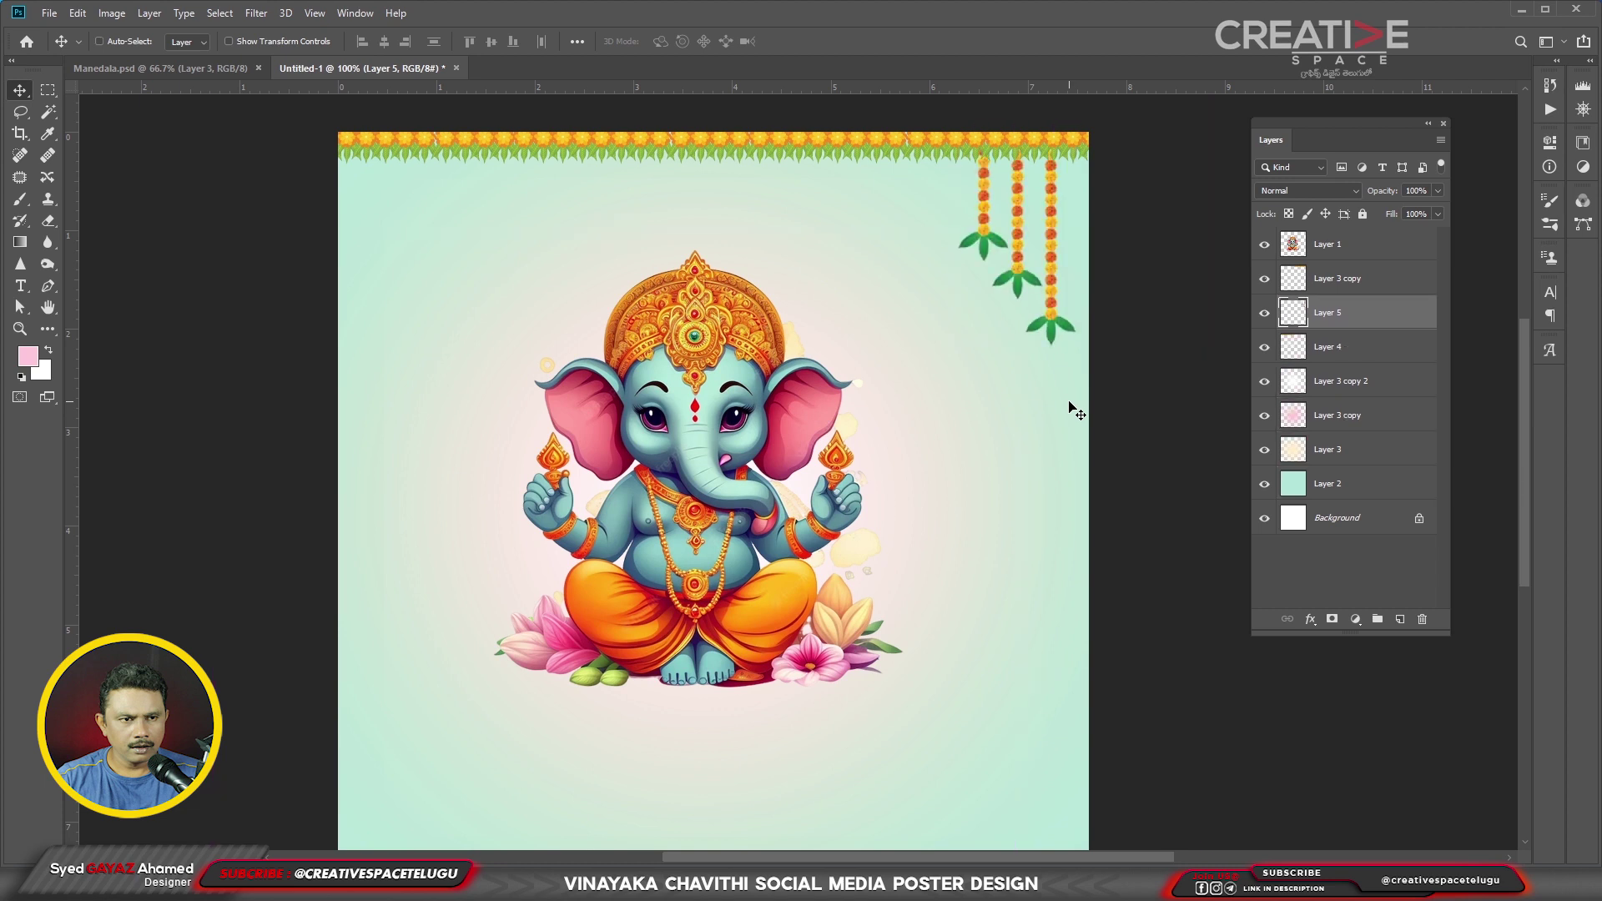
- Duplicate the garlands to the top-left corner, flipped horizontally and nudged to the edge
{"action": "left_click_drag", "start_coordinate": [1077, 412], "coordinate": [513, 409]}
{"action": "key", "text": "ctrl+t"}
{"action": "right_click", "coordinate": [643, 306]}
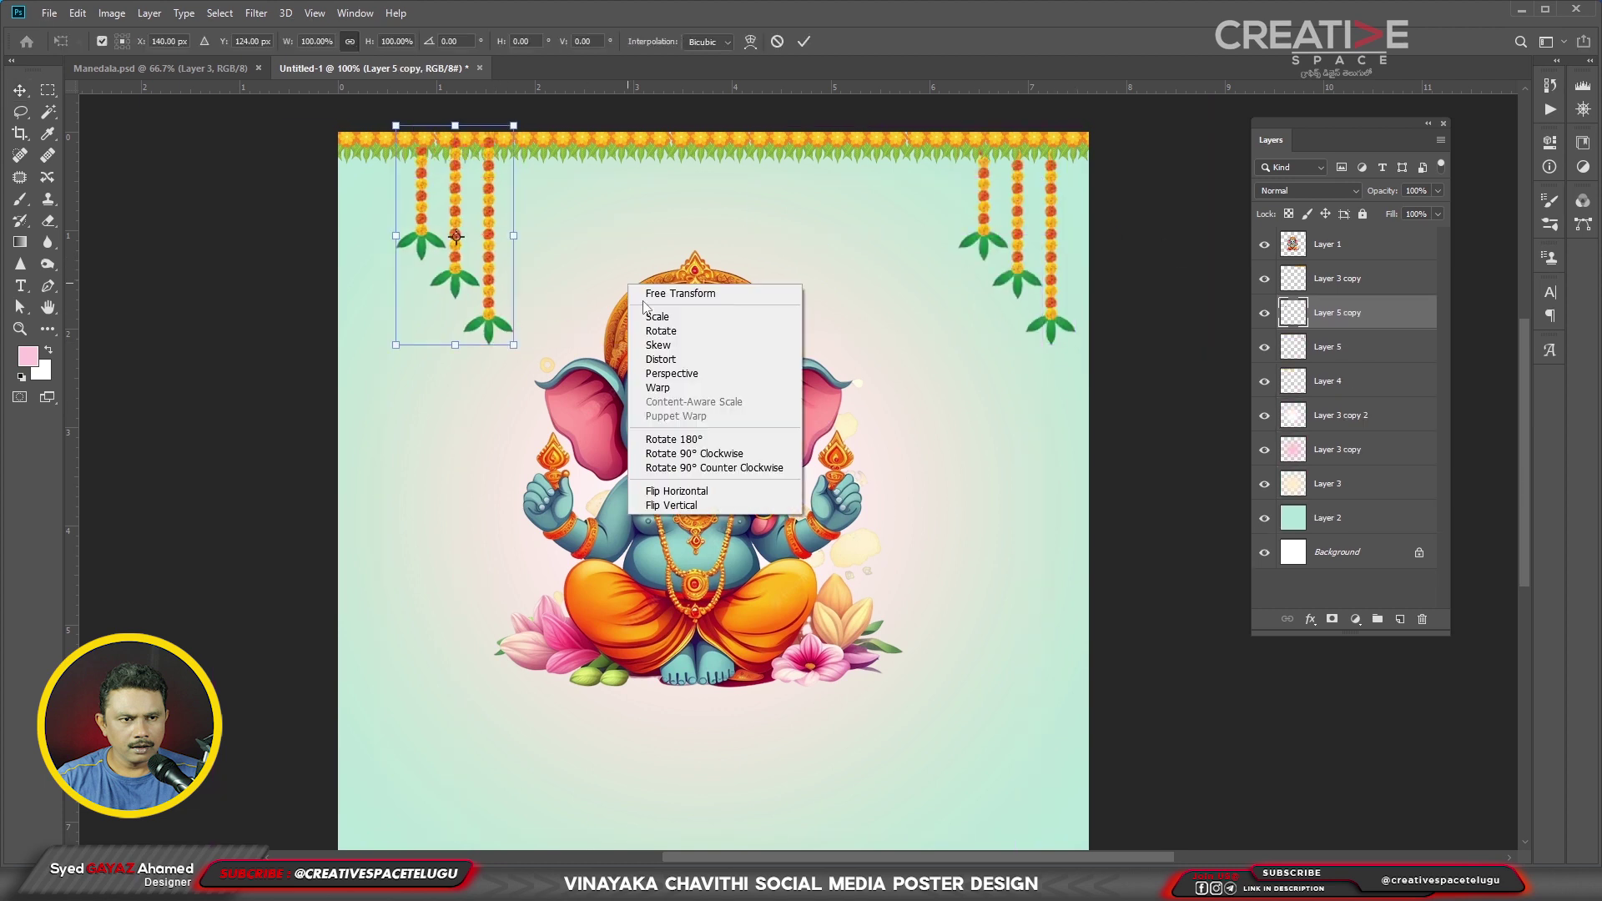
{"action": "left_click", "coordinate": [677, 491]}
{"action": "key", "text": "Return"}
{"action": "left_click_drag", "start_coordinate": [509, 242], "coordinate": [464, 242]}
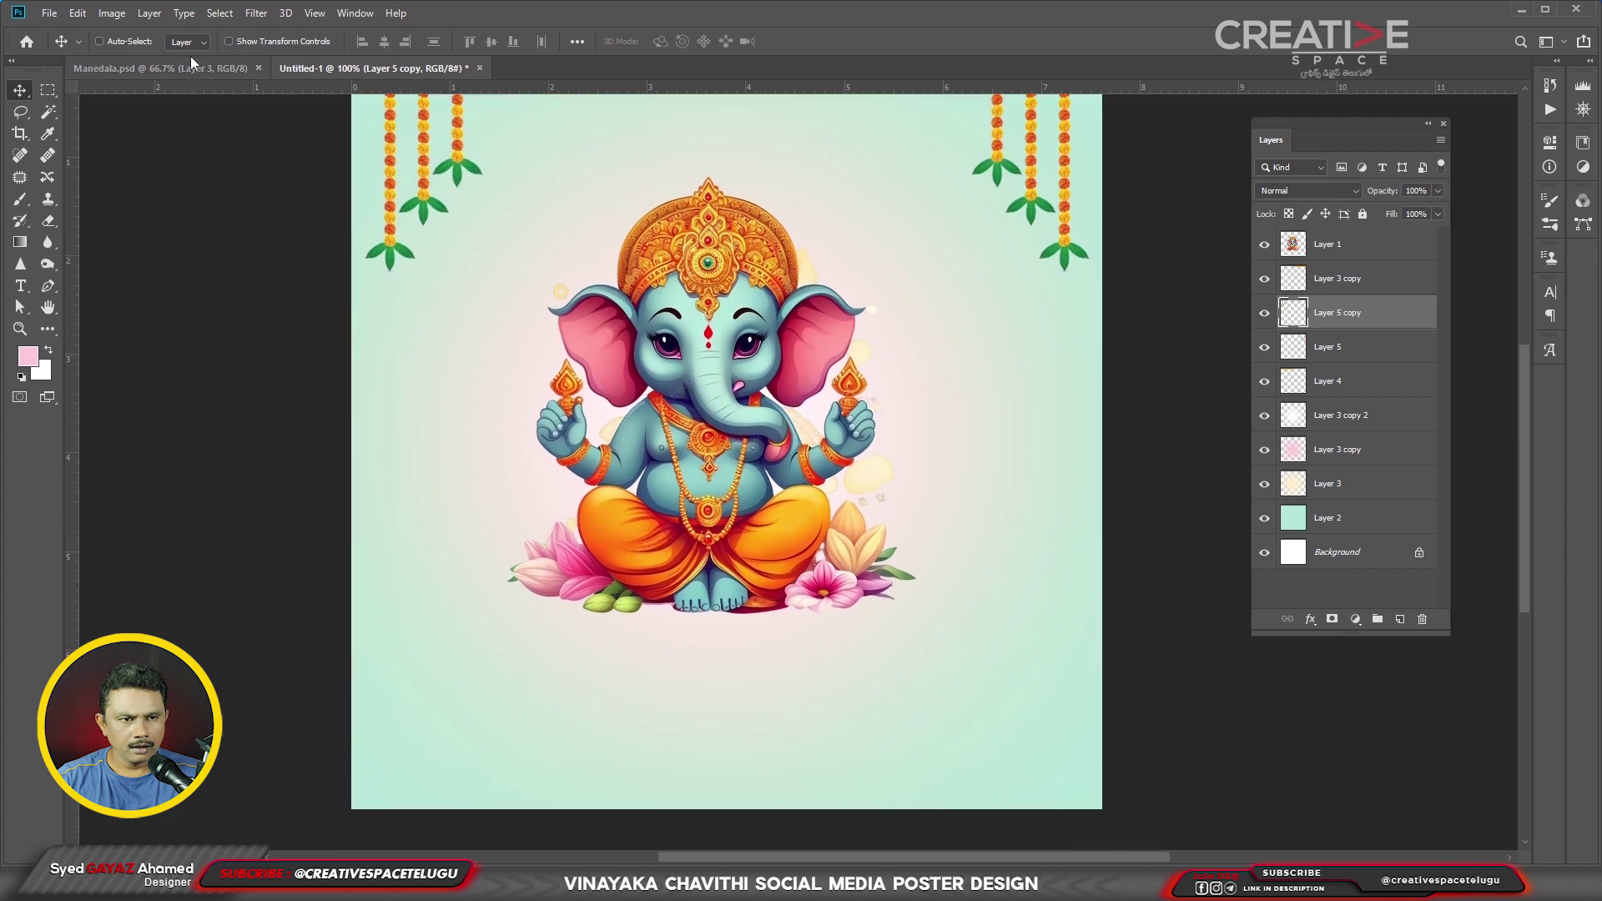
{"action": "left_click", "coordinate": [159, 68]}
- Select the mandala layer in Manedala.psd and drag it into the Ganesha poster
{"action": "left_click_drag", "start_coordinate": [498, 292], "coordinate": [373, 367]}
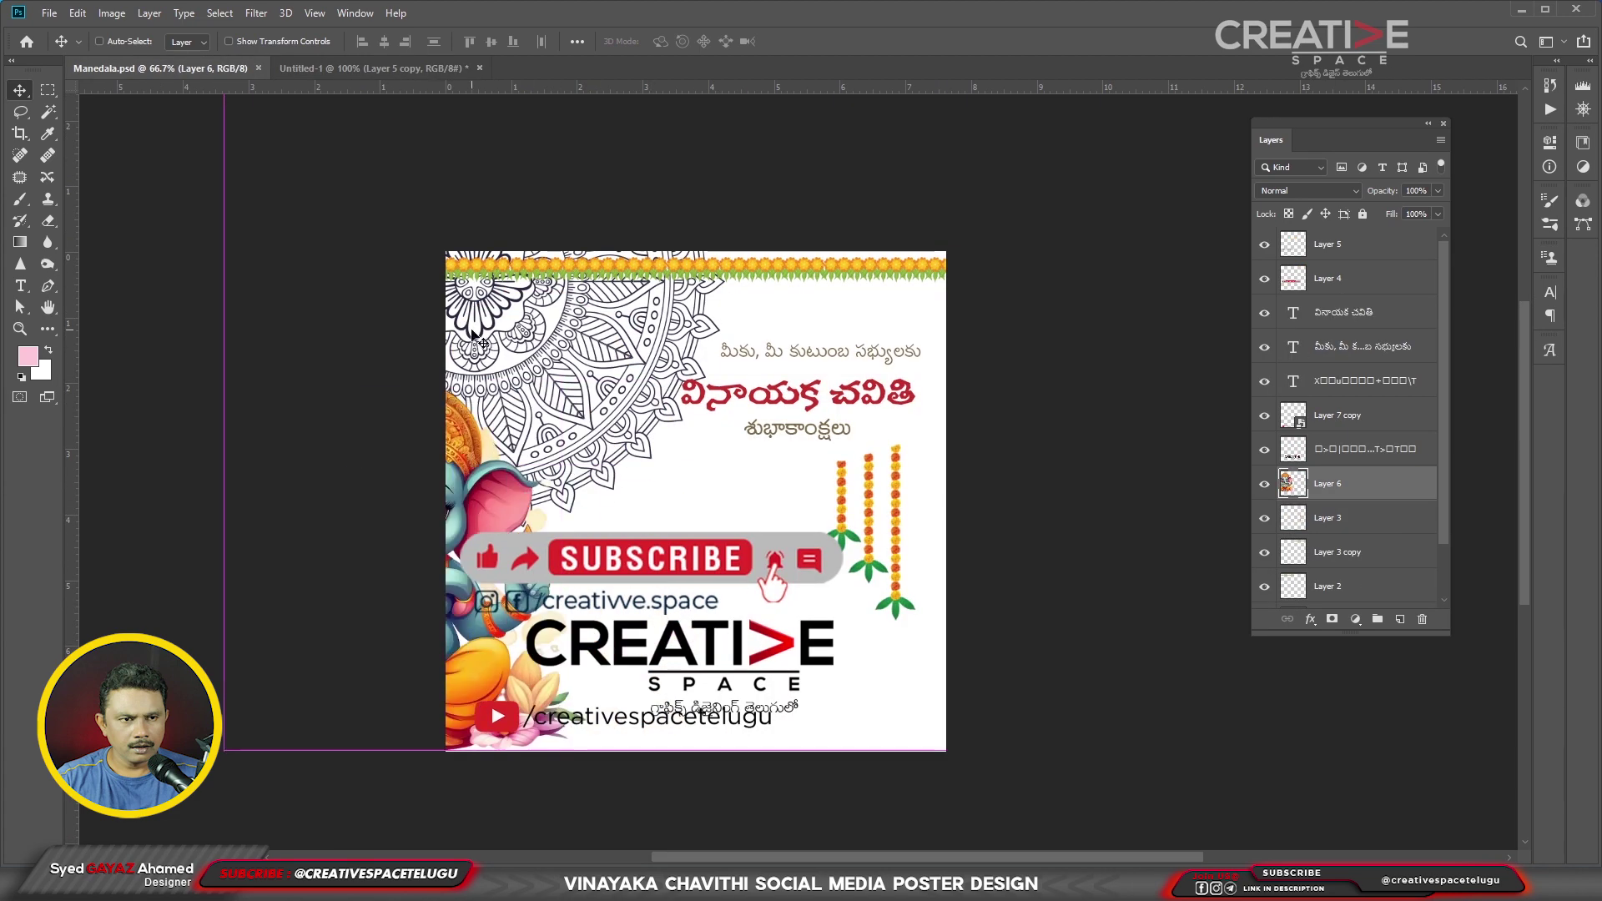
{"action": "right_click", "coordinate": [491, 345]}
{"action": "left_click", "coordinate": [513, 345]}
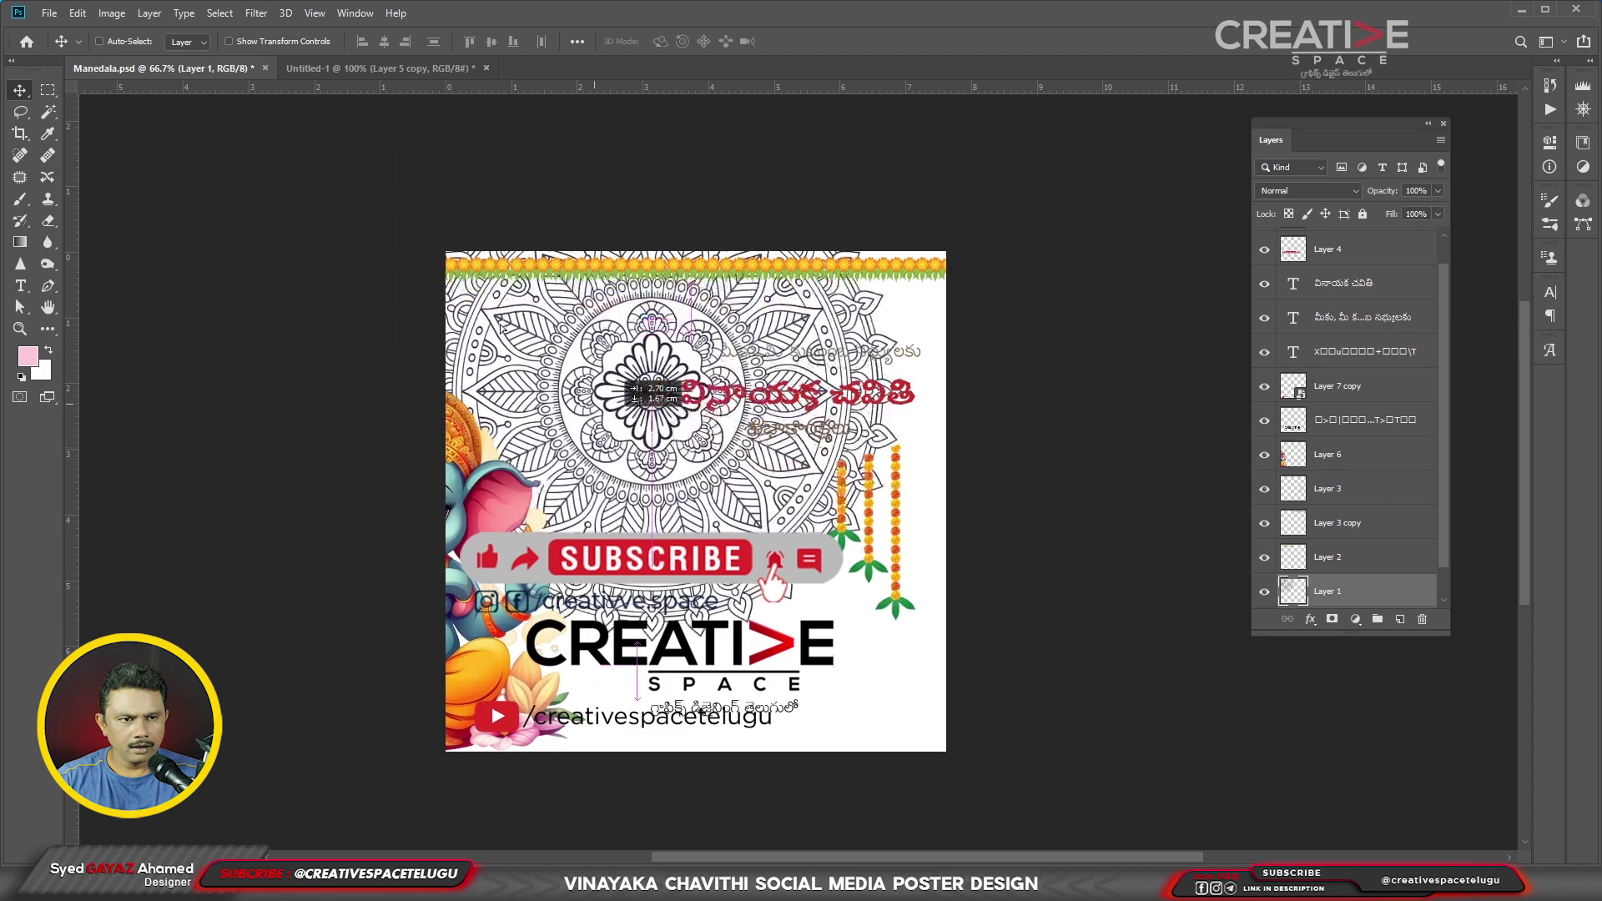
{"action": "mouse_move", "coordinate": [491, 345]}
{"action": "left_mouse_down"}
{"action": "mouse_move", "coordinate": [668, 350]}
{"action": "mouse_move", "coordinate": [710, 370]}
{"action": "mouse_move", "coordinate": [668, 334]}
{"action": "left_mouse_up"}
- Scale the mandala down and nudge it left and down so it frames Ganesha's crown
{"action": "key", "text": "ctrl+t"}
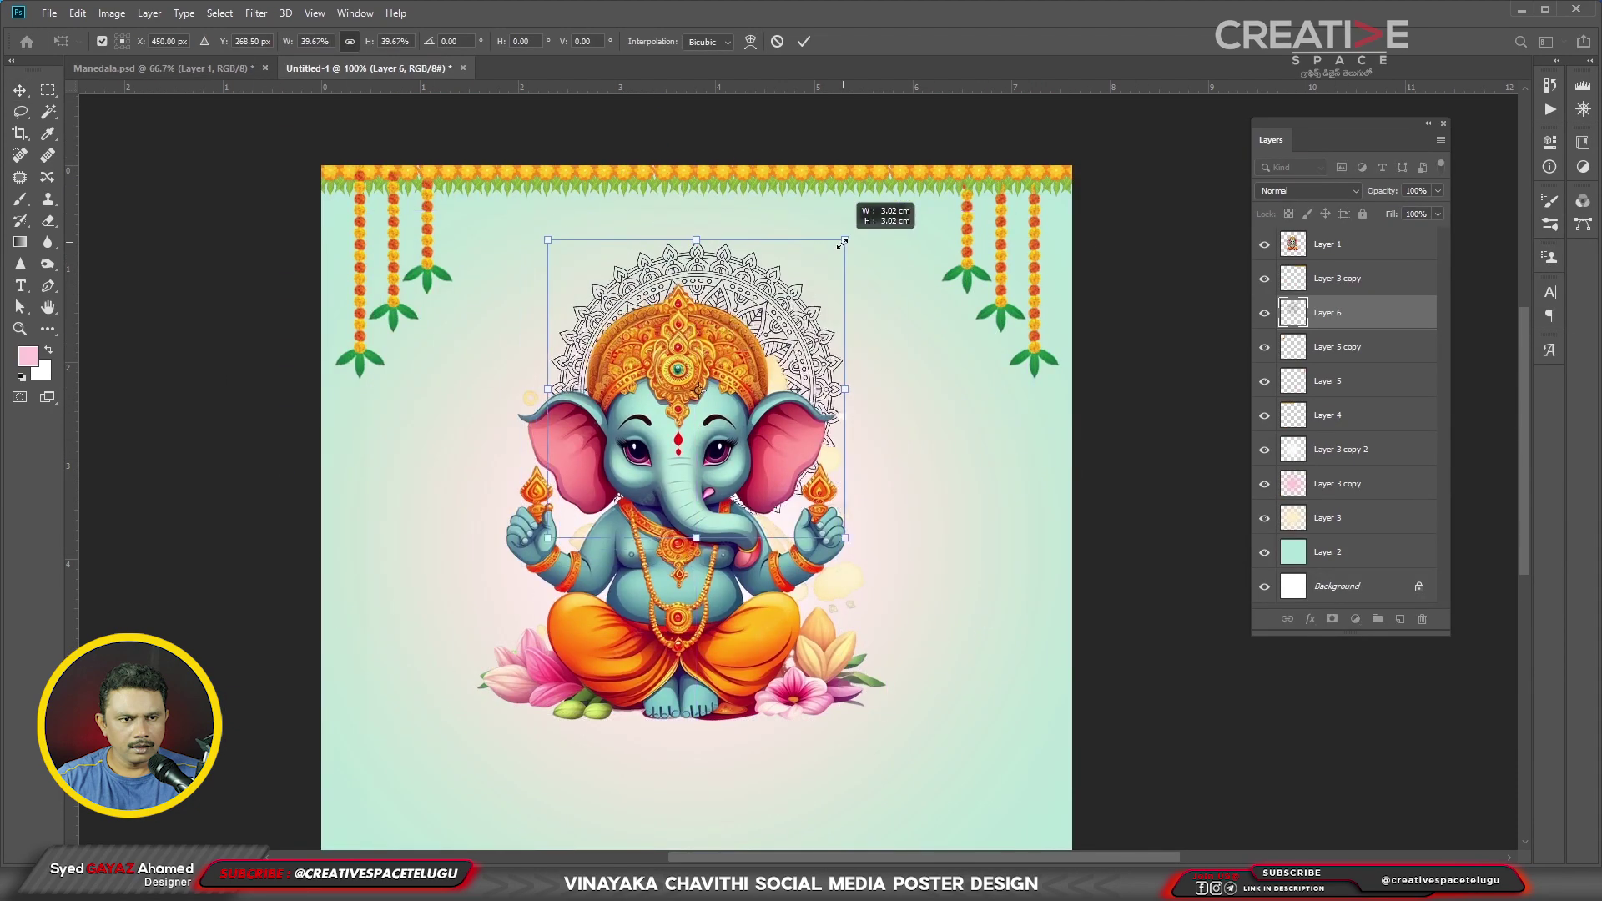
{"action": "left_click_drag", "start_coordinate": [844, 237], "coordinate": [801, 267]}
{"action": "key", "text": "ctrl+plus"}
{"action": "key", "text": "Left"}
{"action": "key", "text": "Left"}
{"action": "key", "text": "Left"}
{"action": "key", "text": "Down"}
{"action": "key", "text": "Down"}
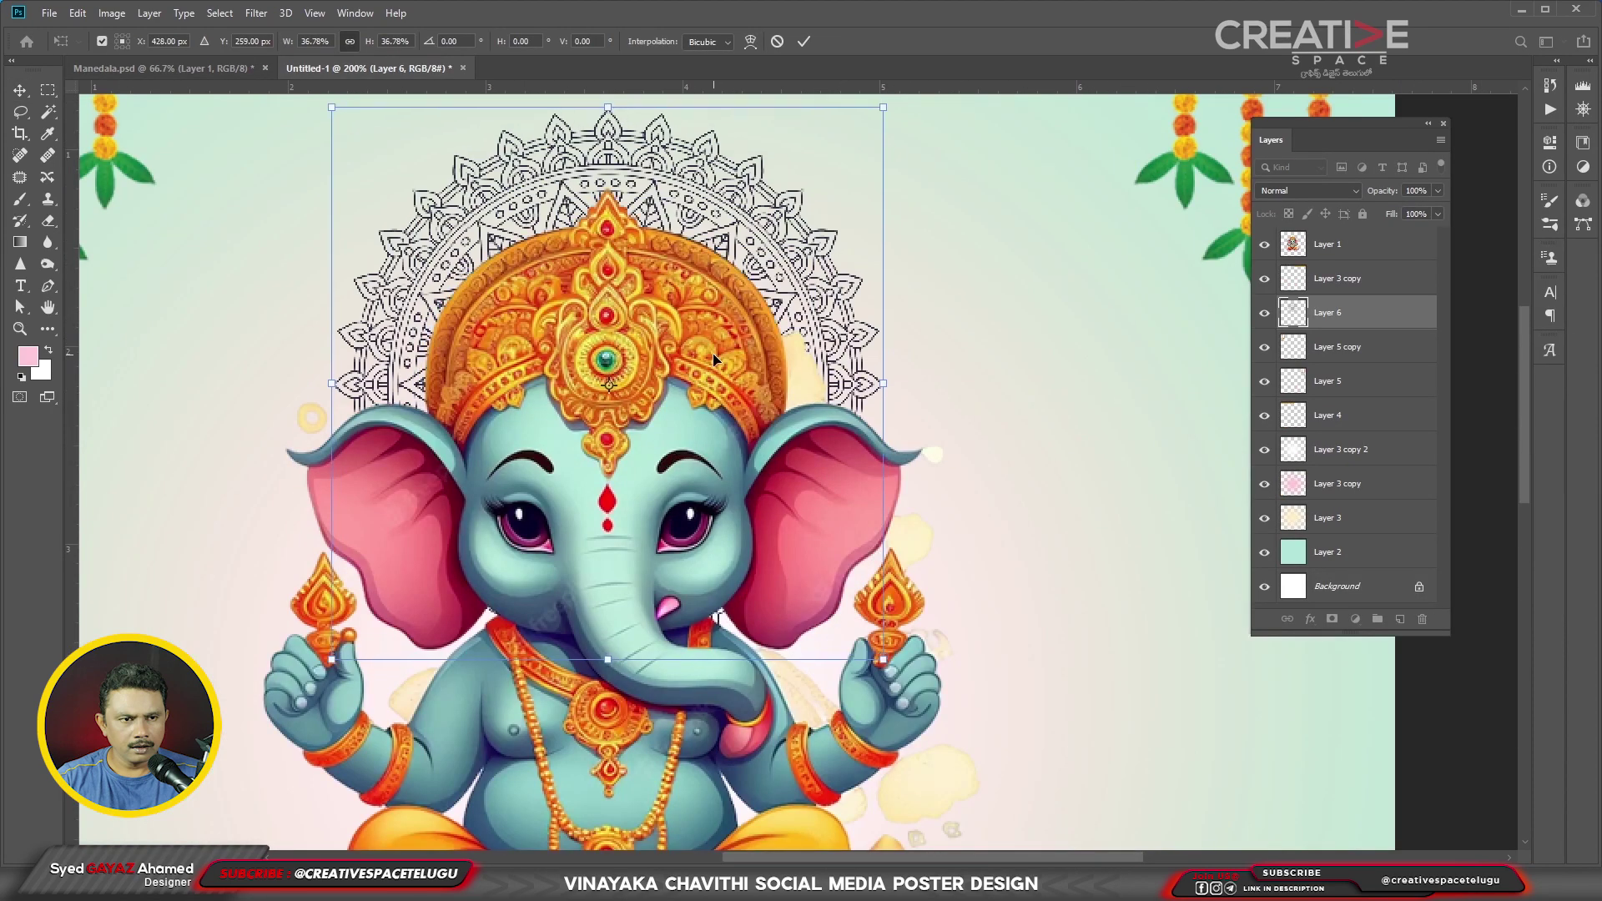
{"action": "key", "text": "Down"}
{"action": "key", "text": "Down"}
{"action": "key", "text": "Down"}
{"action": "key", "text": "Return"}
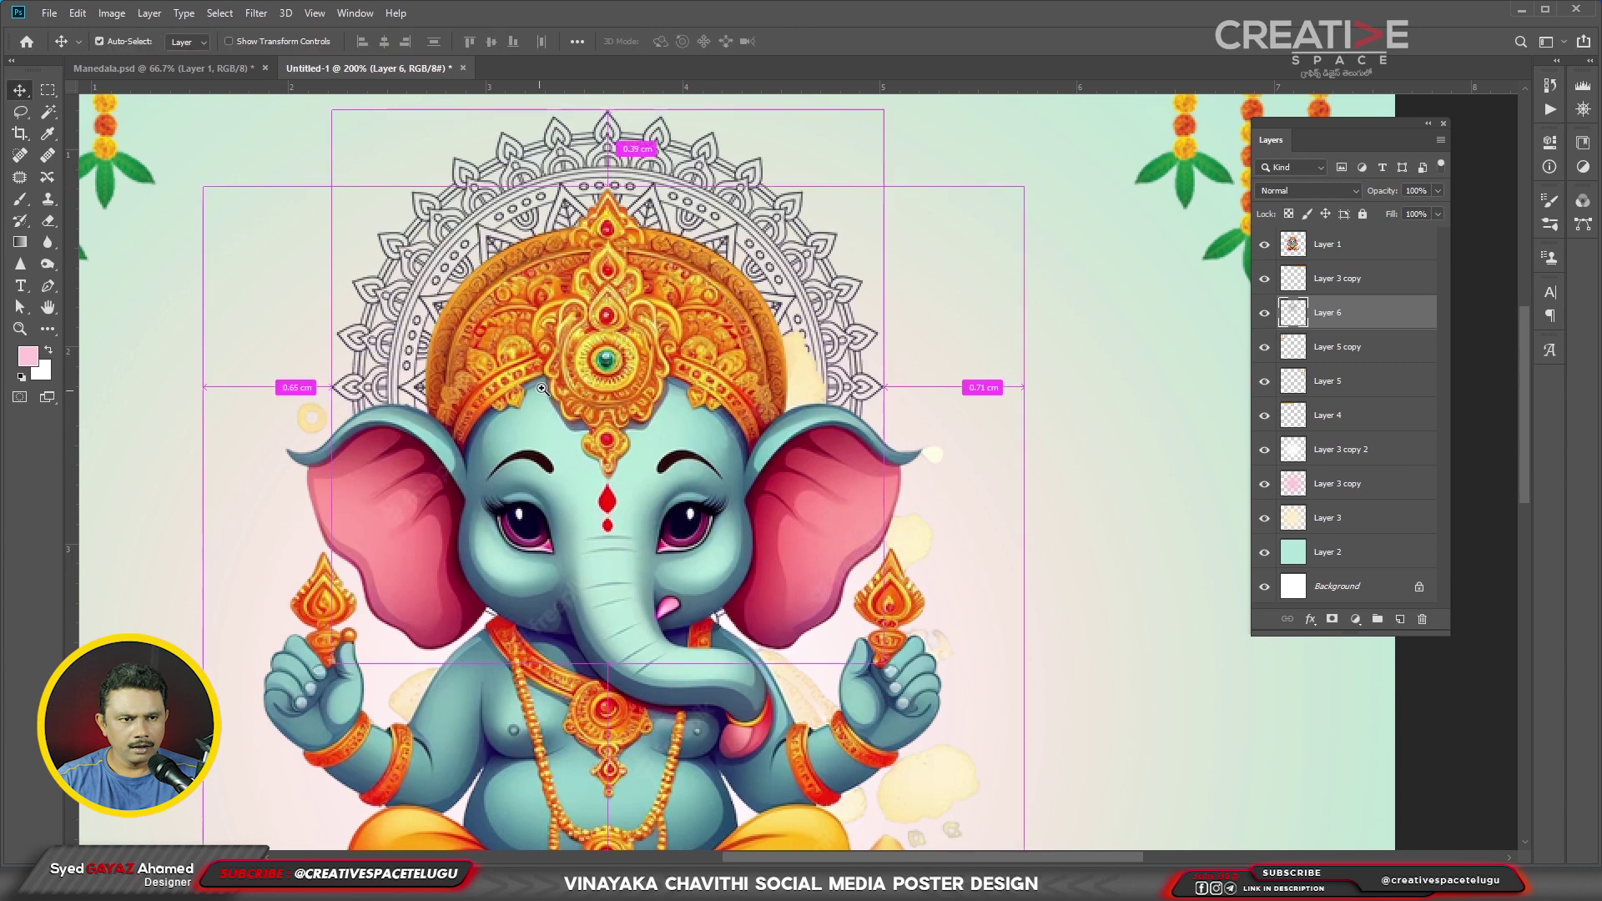
{"action": "key", "text": "ctrl+plus"}
{"action": "right_click", "coordinate": [656, 354]}
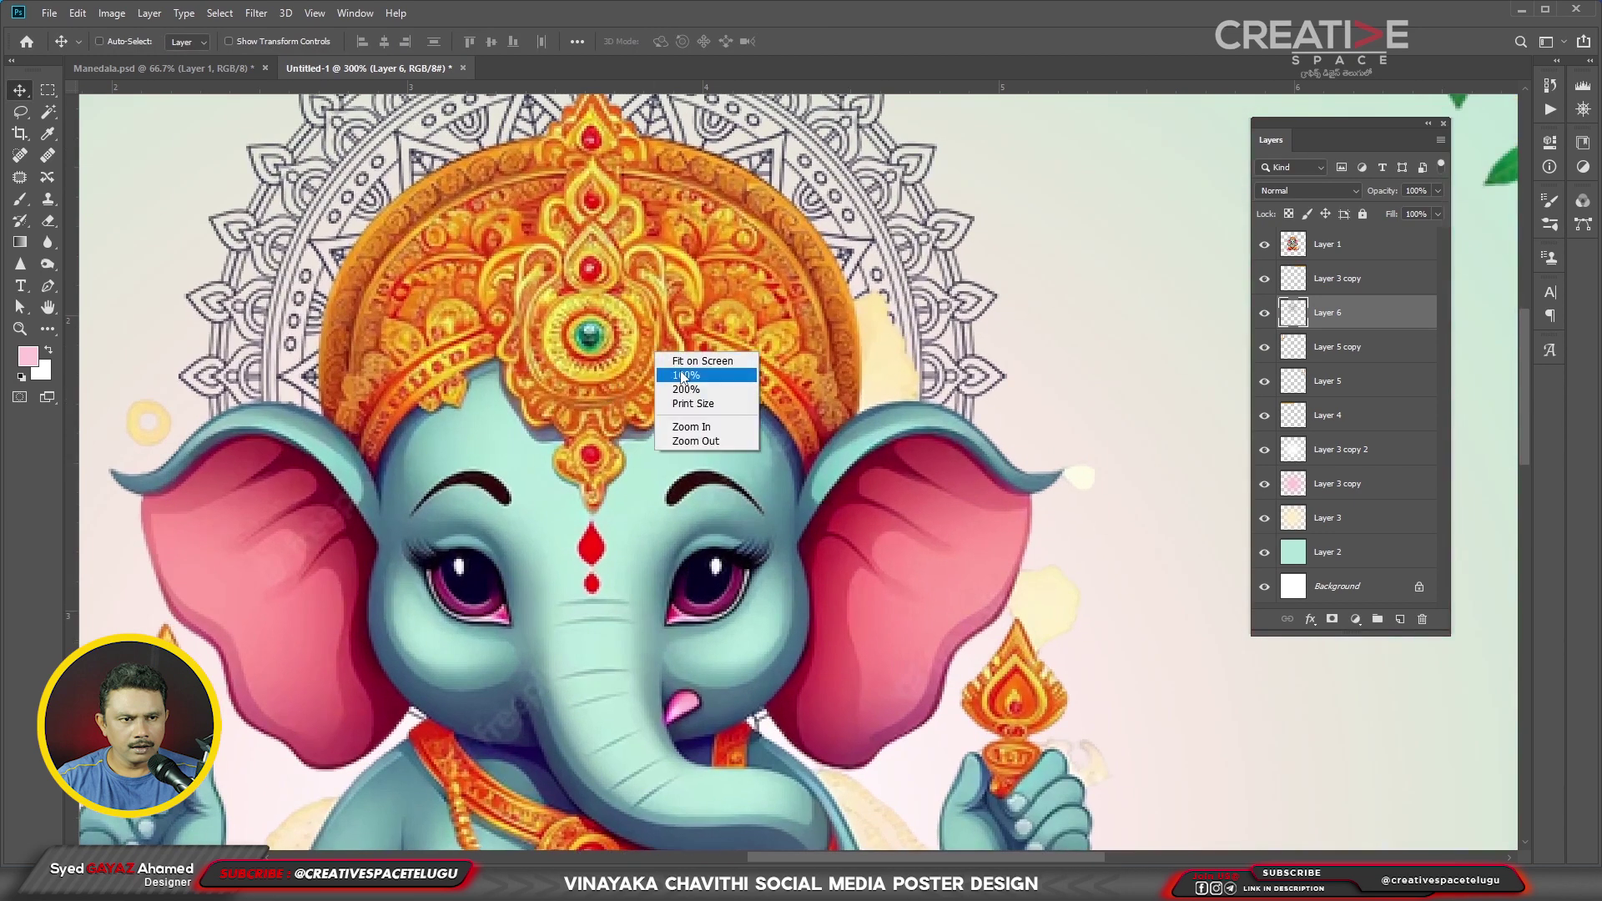
{"action": "left_click", "coordinate": [679, 373]}
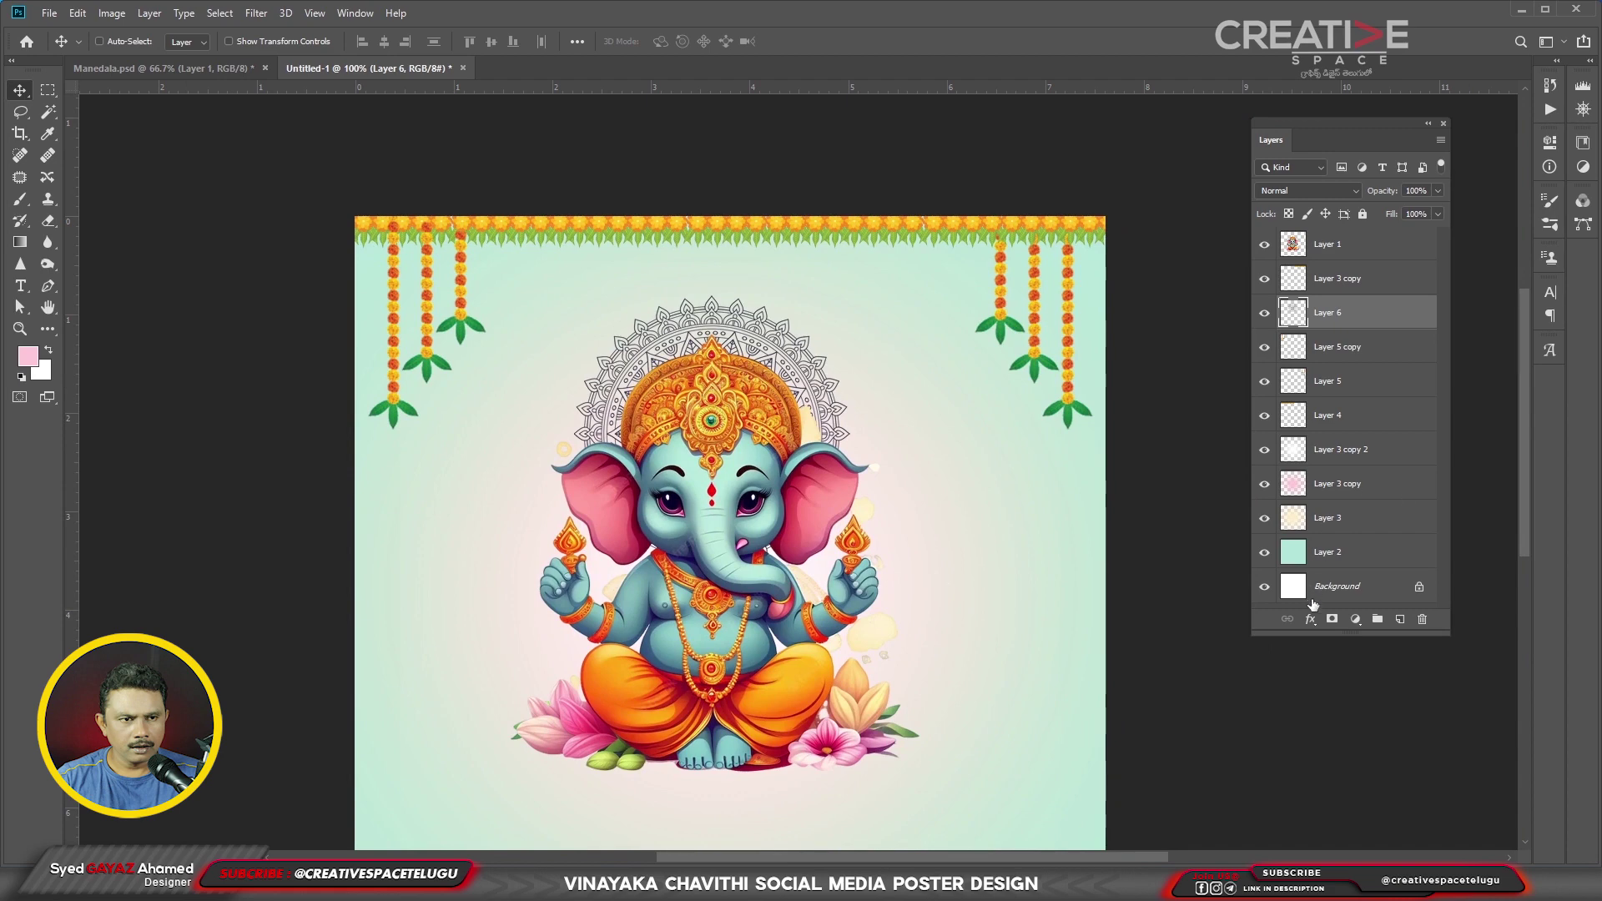
- Give the mandala layer a radial Gradient Overlay using an orange preset gradient
{"action": "left_click", "coordinate": [1310, 620]}
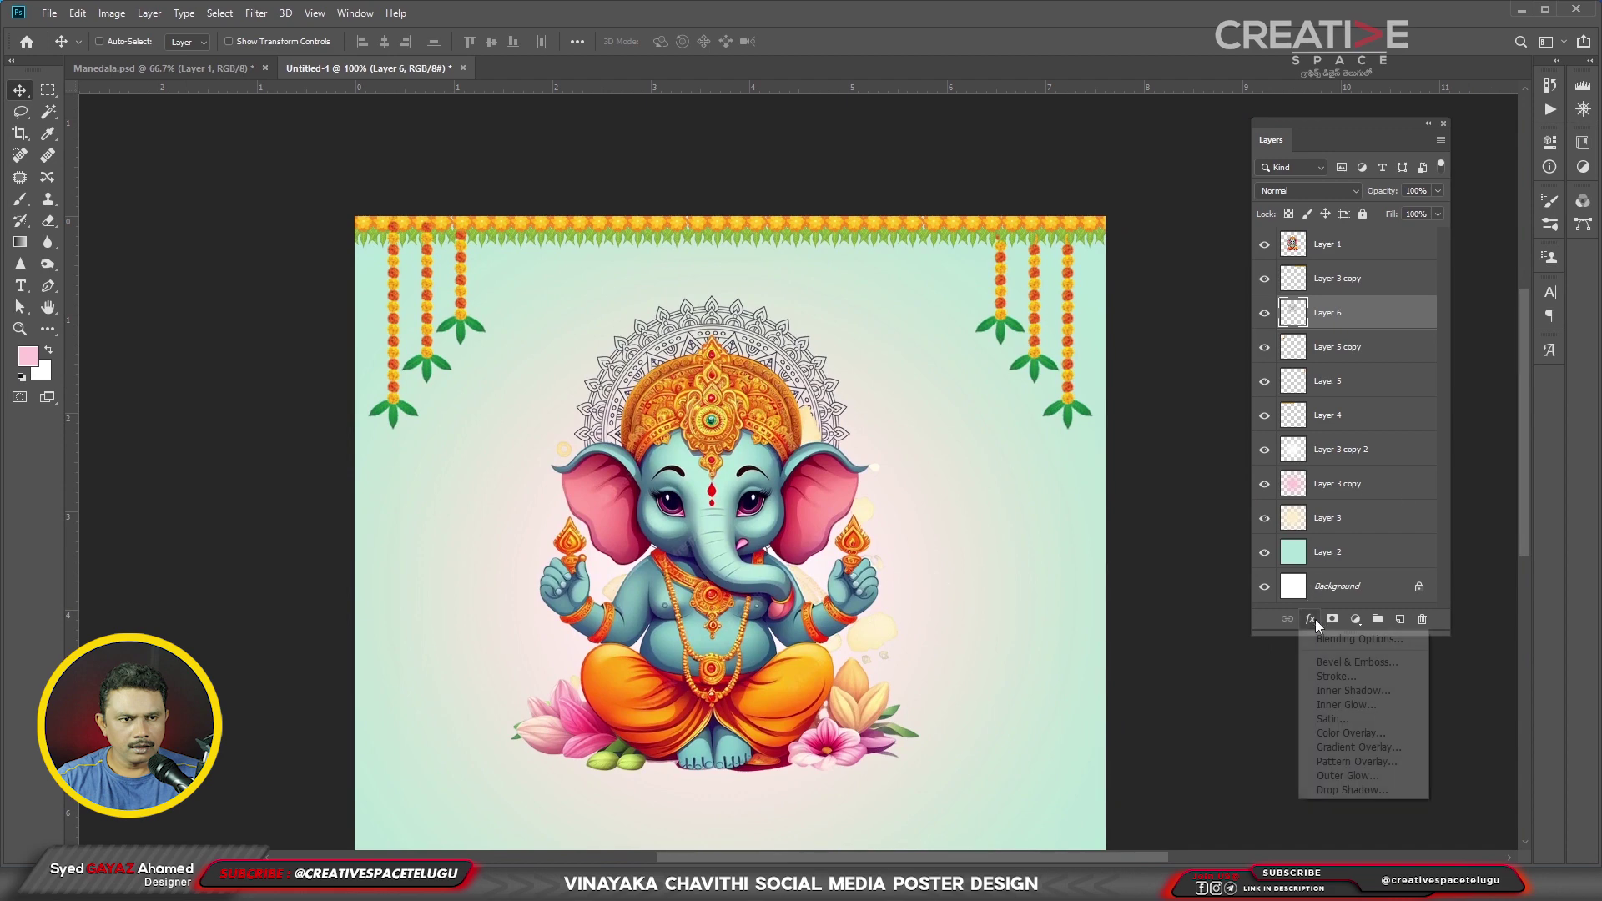
{"action": "left_click", "coordinate": [1359, 747]}
{"action": "left_click", "coordinate": [1277, 489]}
{"action": "left_click", "coordinate": [401, 384]}
{"action": "scroll", "coordinate": [401, 384], "scroll_direction": "down", "scroll_amount": 1}
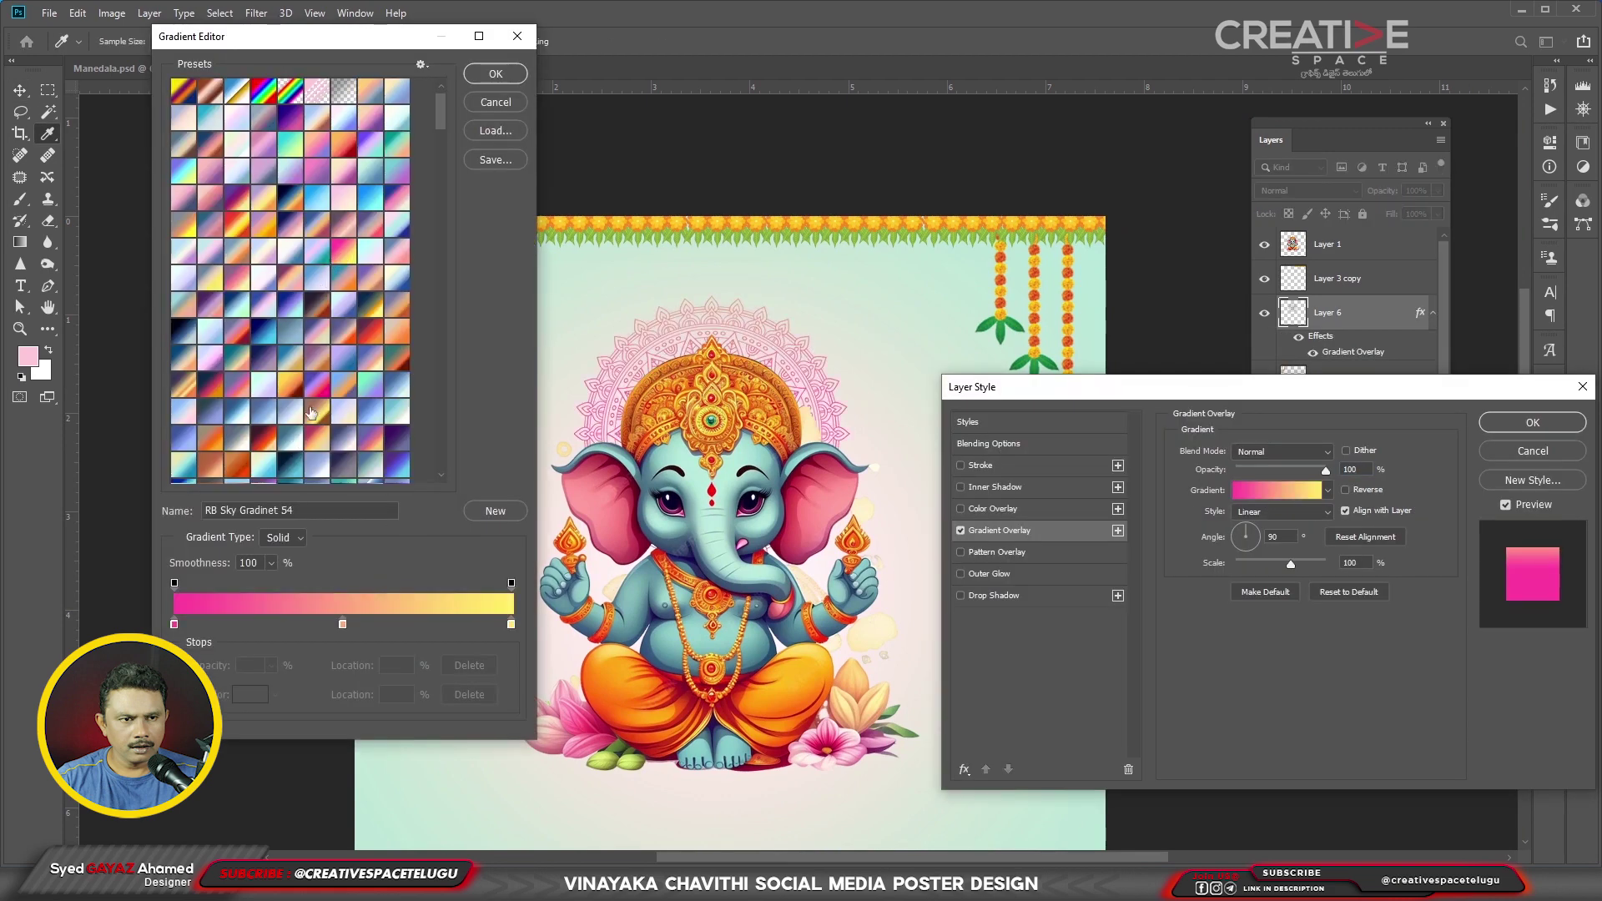
{"action": "left_click", "coordinate": [496, 73]}
{"action": "left_click", "coordinate": [1283, 512]}
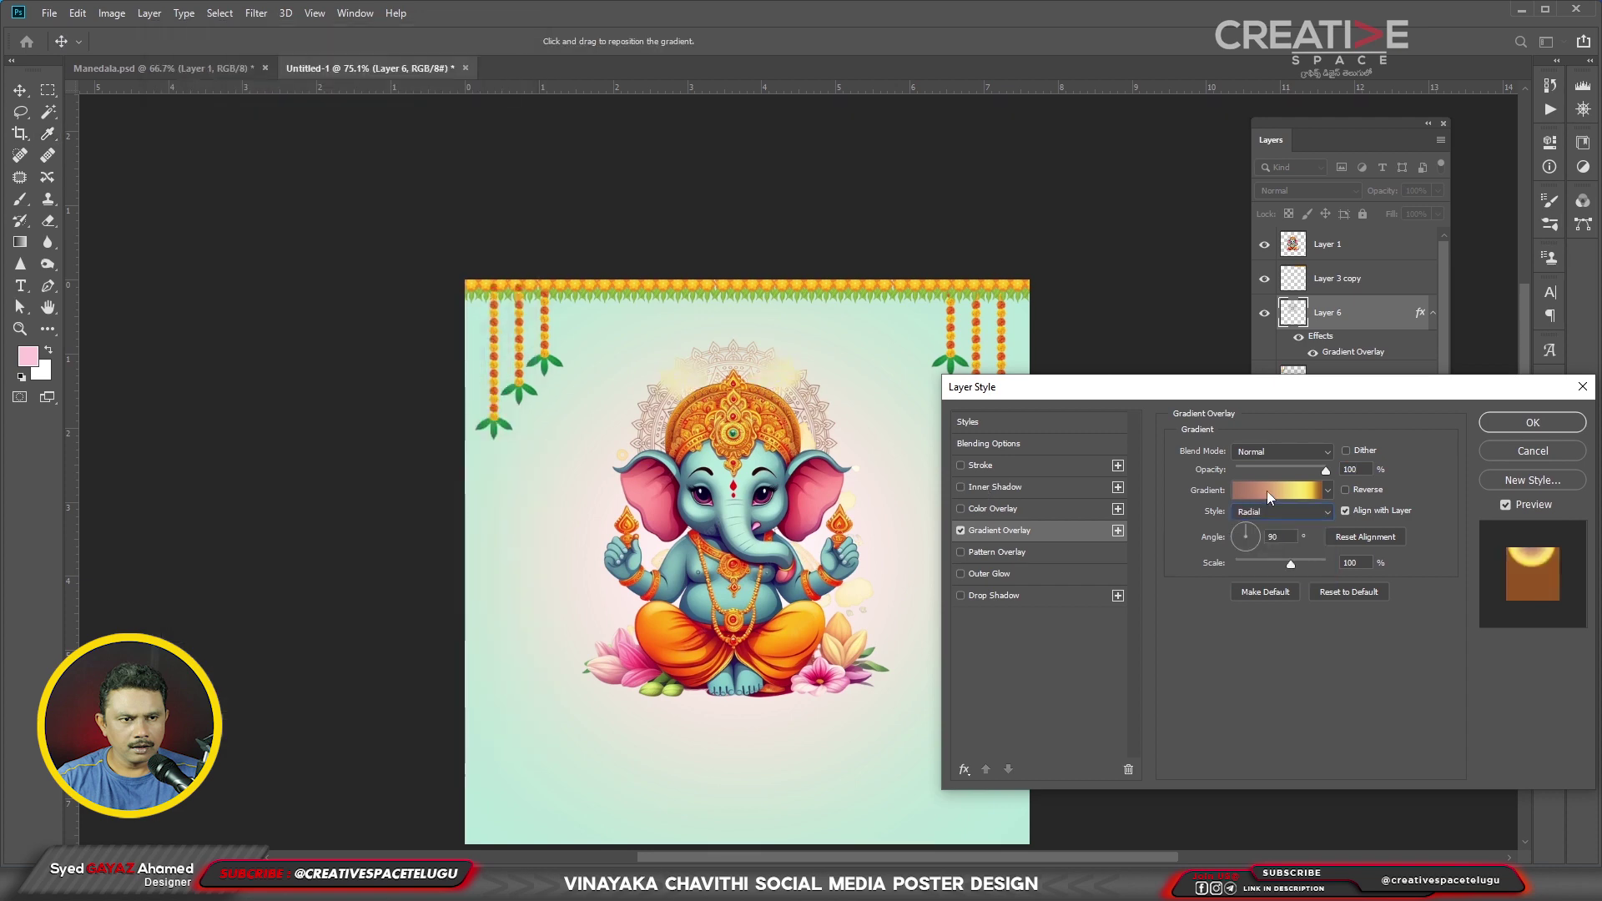
{"action": "key", "text": "ctrl+plus"}
{"action": "left_click", "coordinate": [1277, 490]}
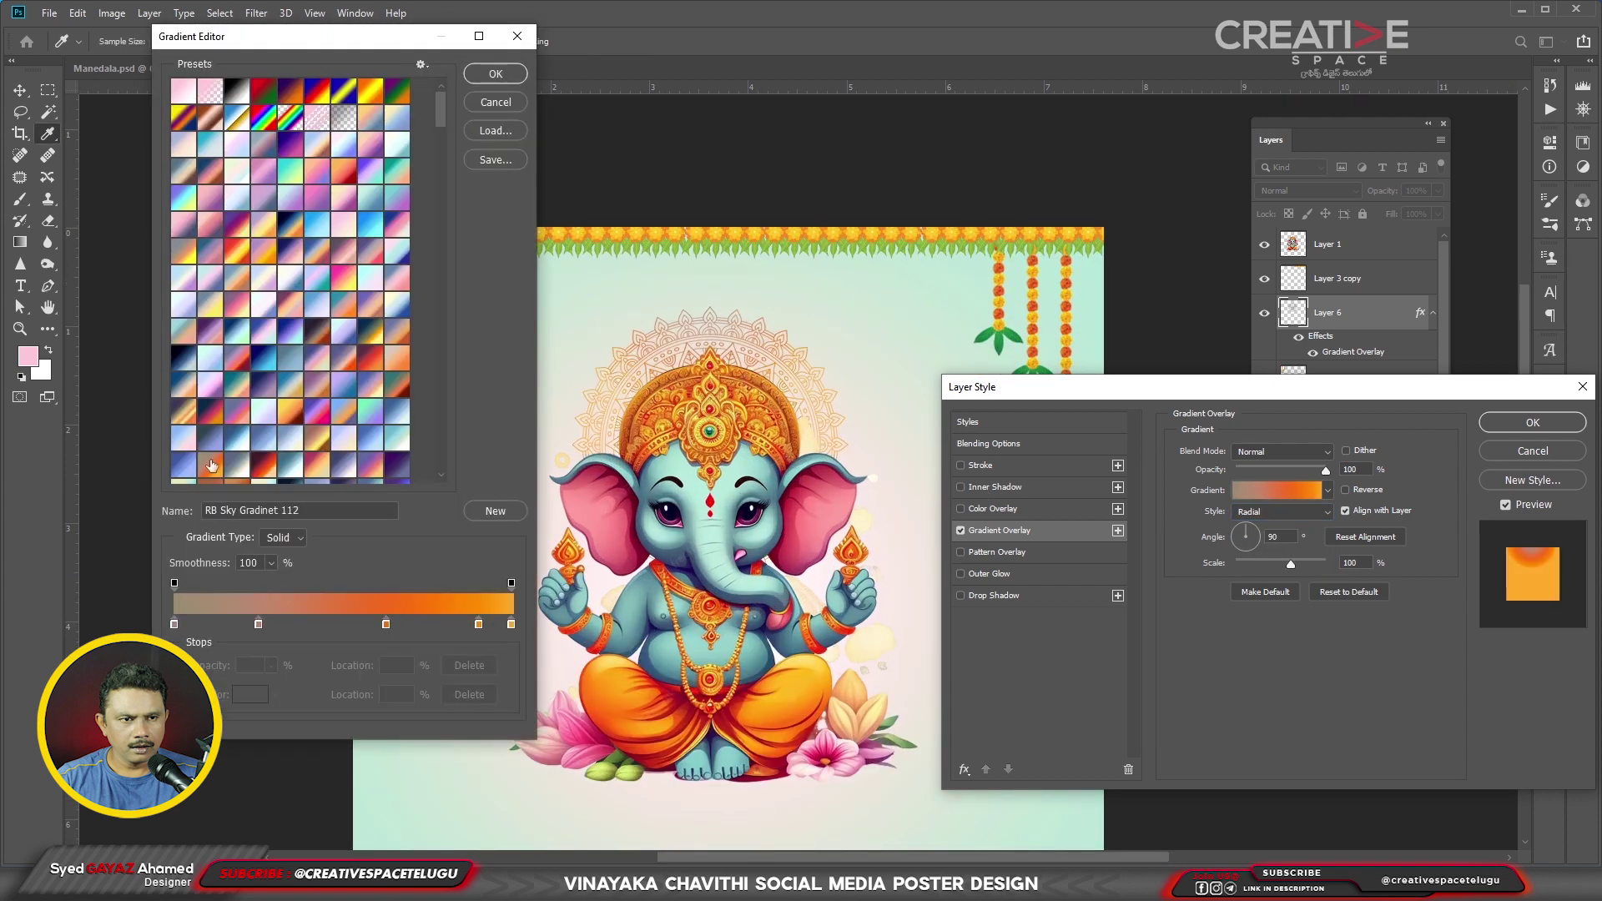
{"action": "left_click", "coordinate": [498, 74]}
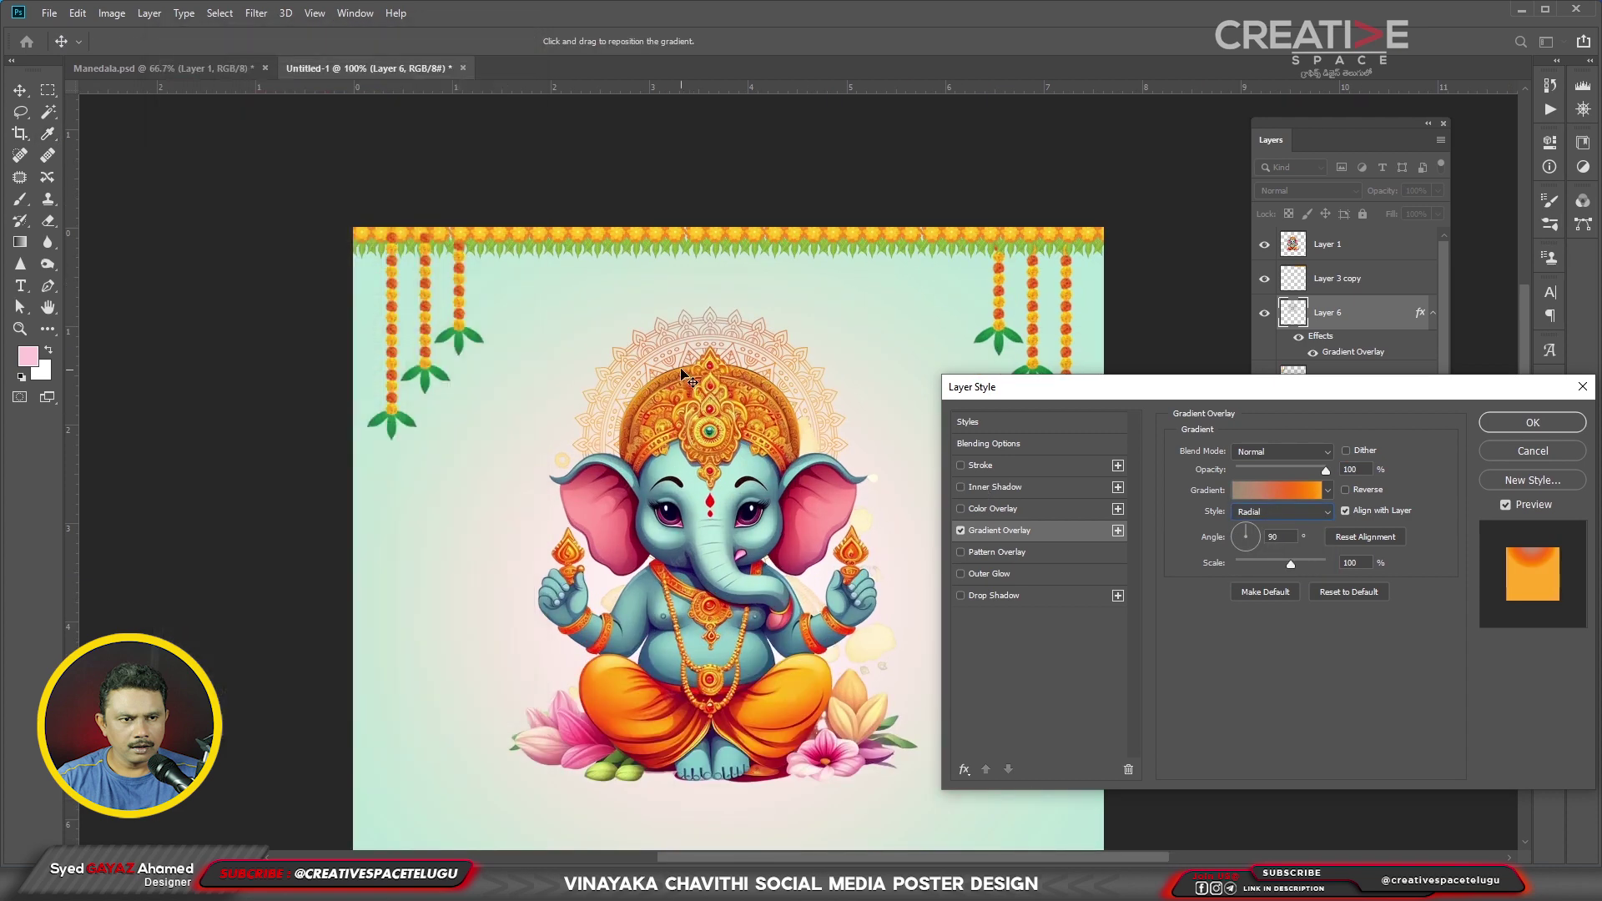
{"action": "left_click", "coordinate": [1551, 423]}
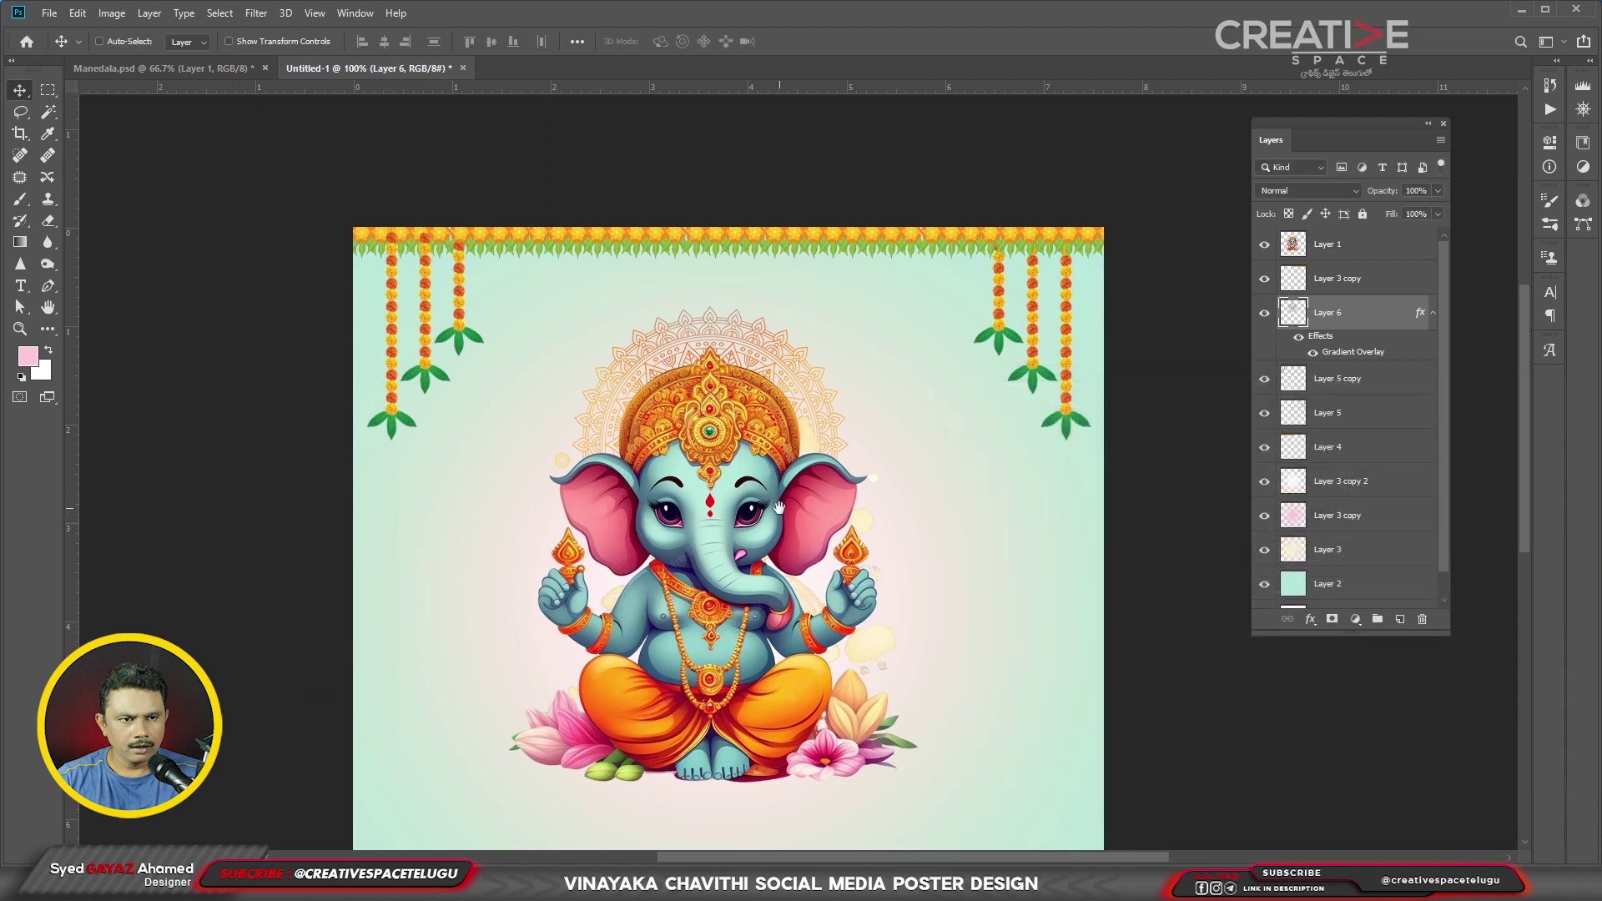
{"action": "mouse_move", "coordinate": [777, 614]}
{"action": "left_mouse_down"}
{"action": "mouse_move", "coordinate": [759, 491]}
{"action": "mouse_move", "coordinate": [758, 512]}
{"action": "left_mouse_up"}
- Select the Ganesha layer and reposition it on the poster
{"action": "right_click", "coordinate": [689, 442]}
{"action": "left_click", "coordinate": [717, 443]}
{"action": "left_click_drag", "start_coordinate": [718, 443], "coordinate": [837, 569]}
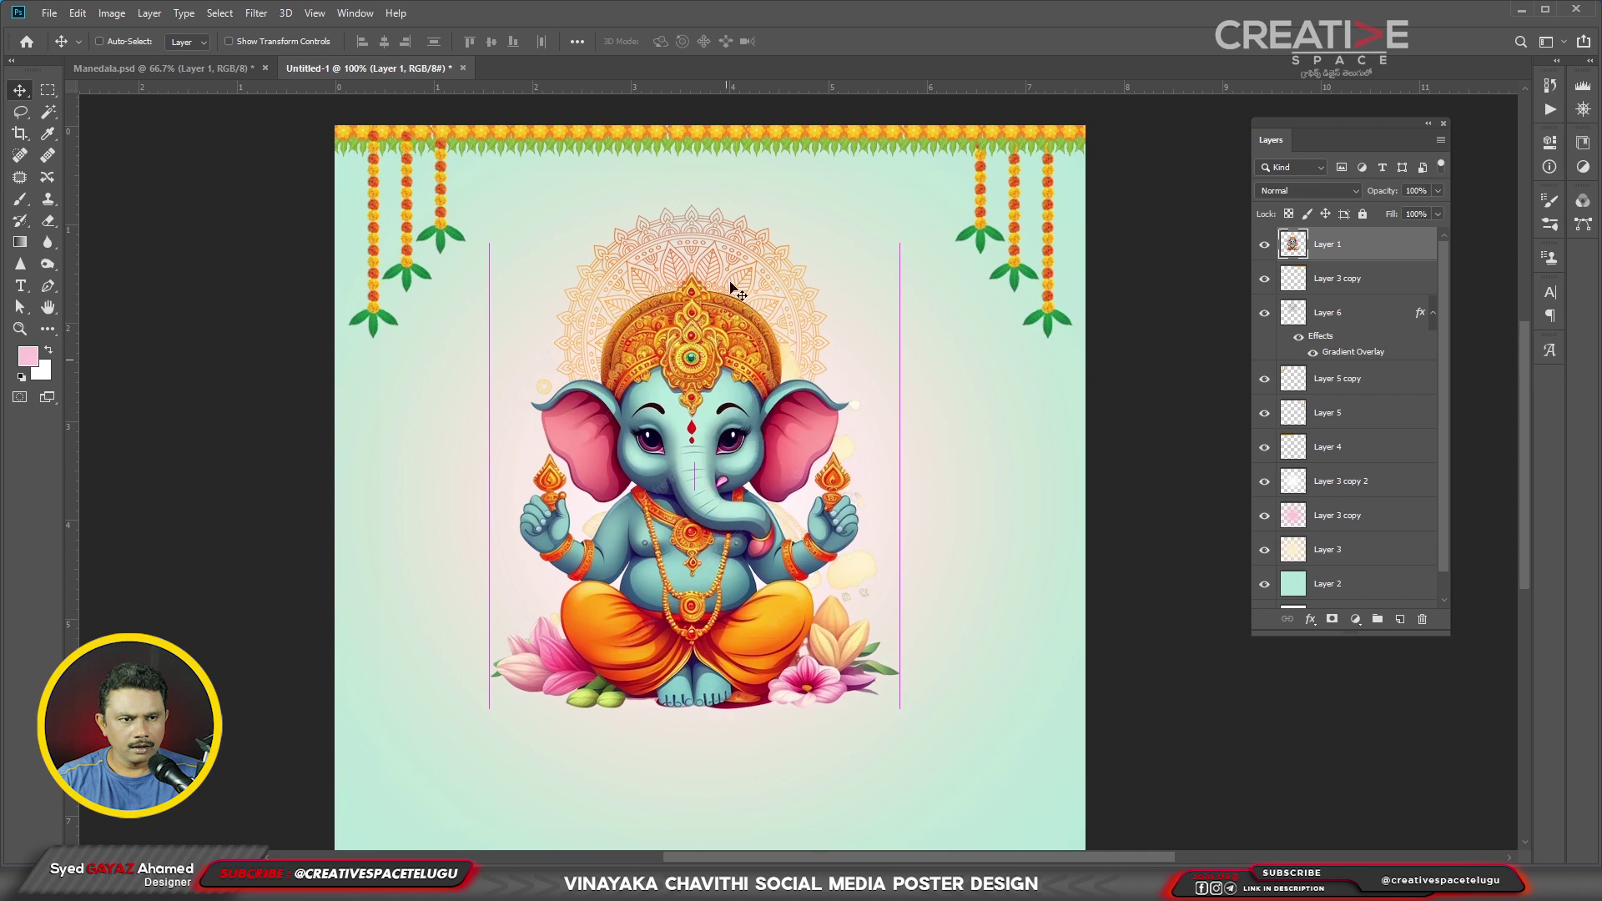
{"action": "left_click_drag", "start_coordinate": [575, 818], "coordinate": [568, 697]}
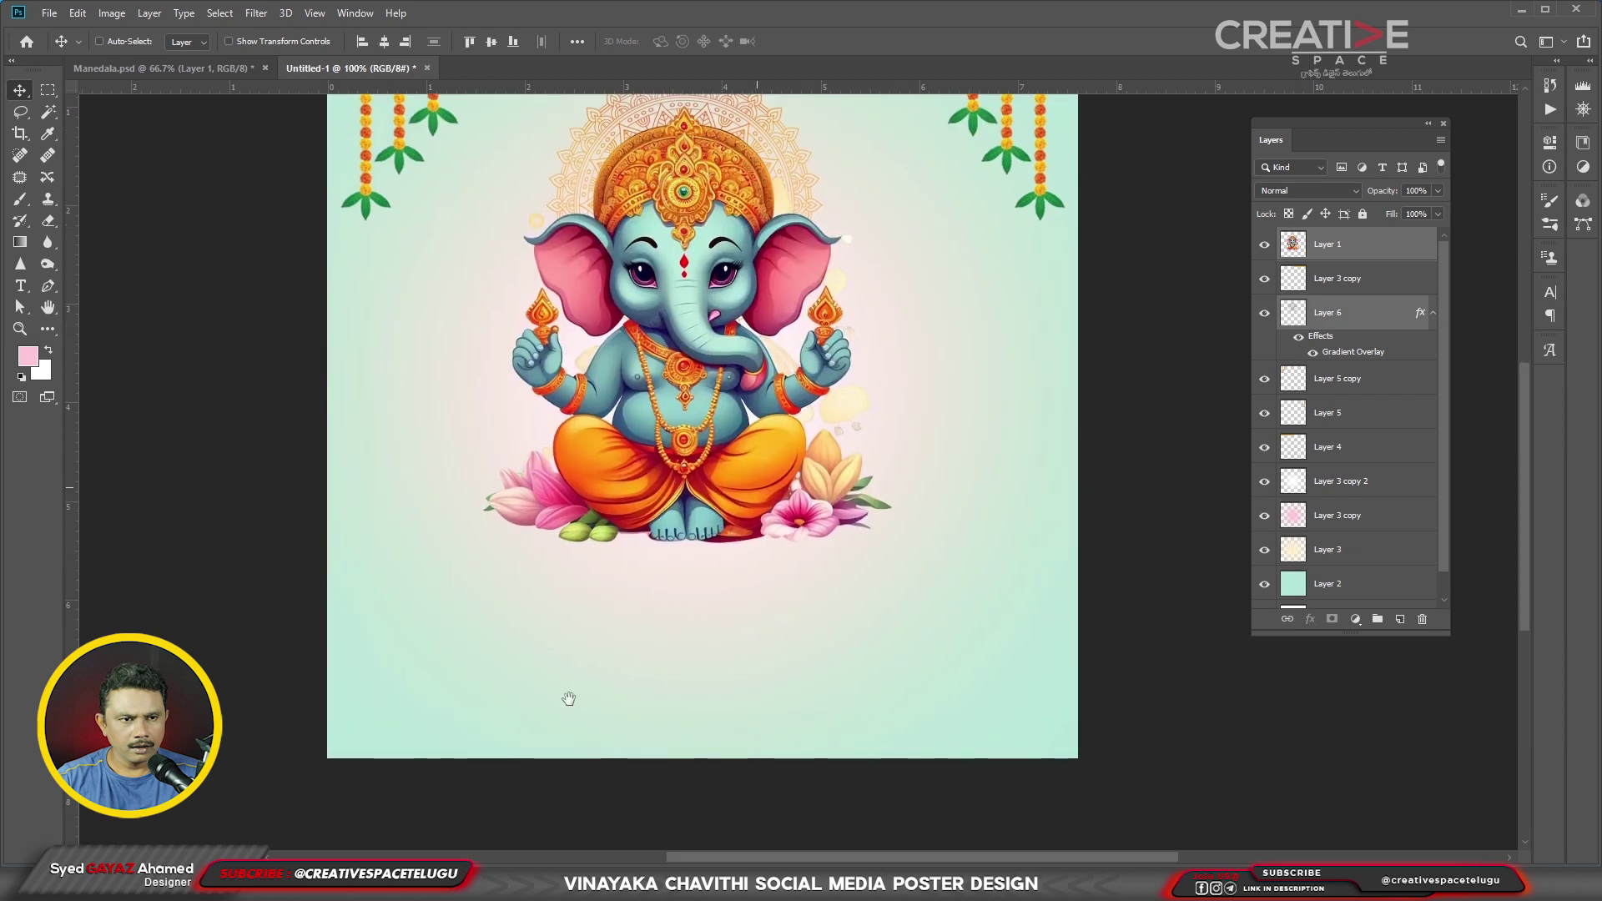
- Bring the Telugu title and greeting text layers from Manedala.psd into the poster
{"action": "left_click", "coordinate": [159, 67]}
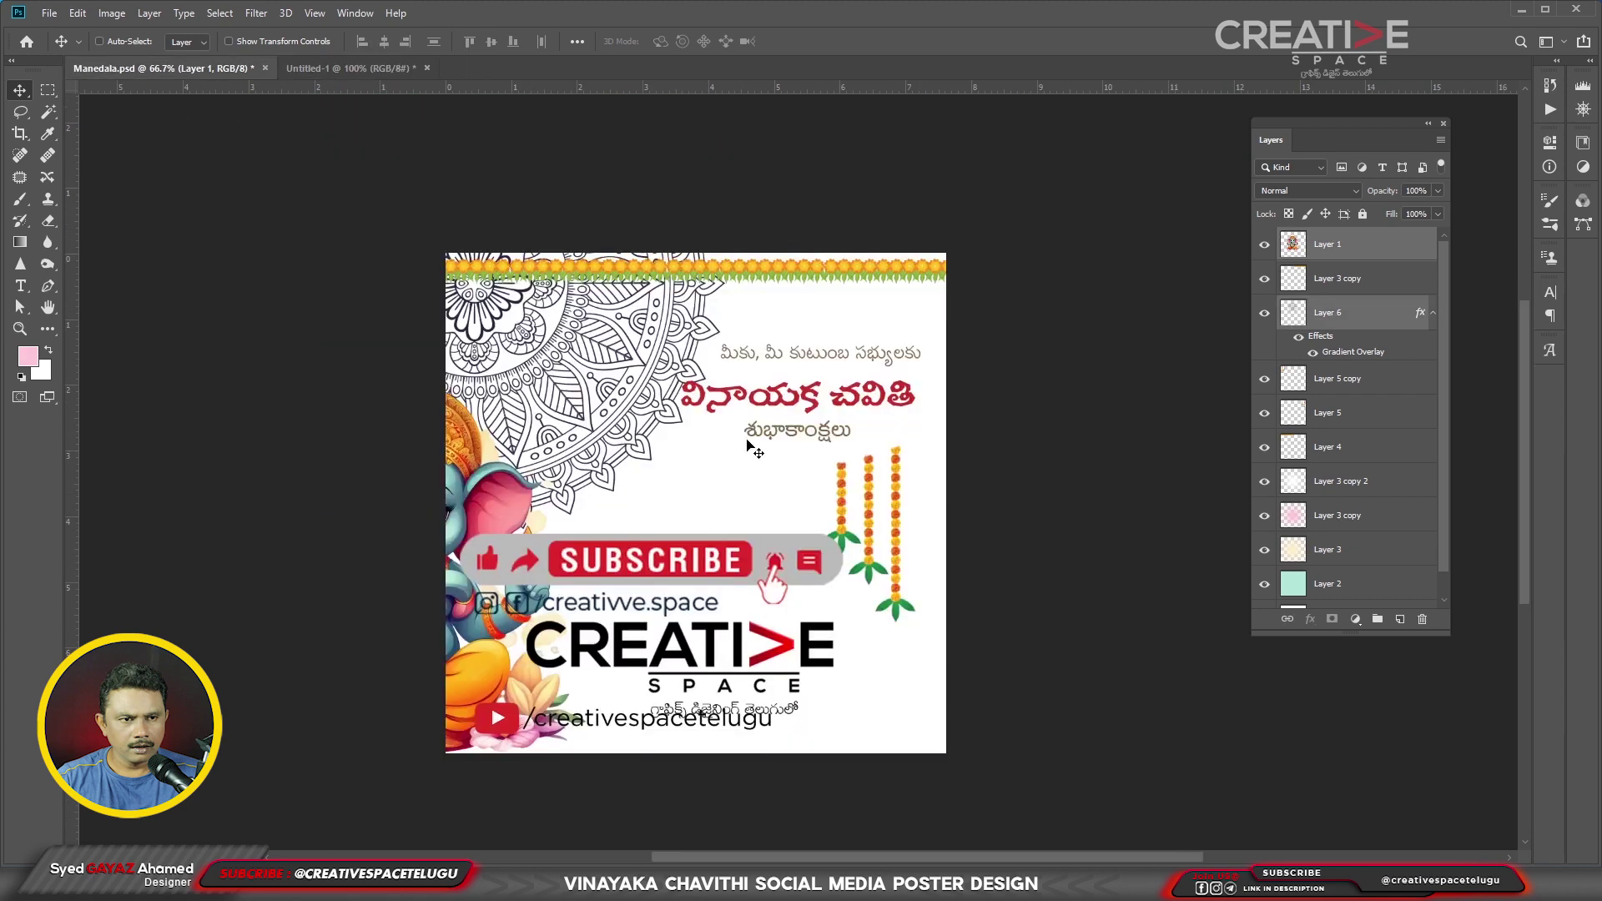
{"action": "mouse_move", "coordinate": [728, 406]}
{"action": "left_mouse_down"}
{"action": "mouse_move", "coordinate": [401, 74]}
{"action": "mouse_move", "coordinate": [718, 551]}
{"action": "left_mouse_up"}
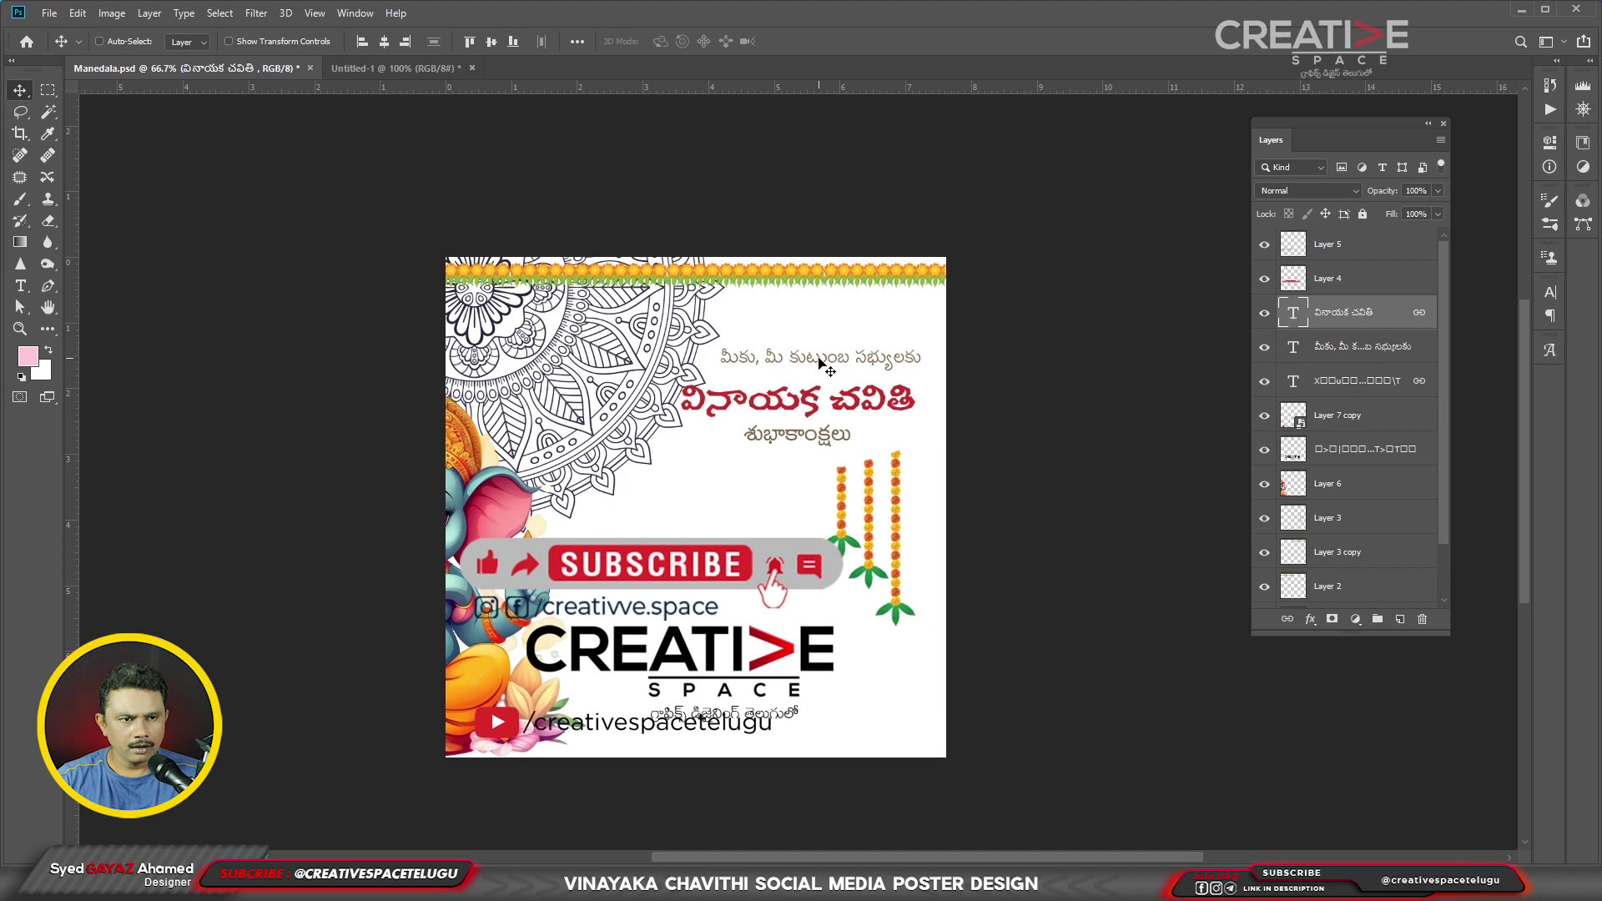
{"action": "right_click", "coordinate": [819, 362]}
{"action": "left_click", "coordinate": [835, 366]}
{"action": "left_click_drag", "start_coordinate": [835, 366], "coordinate": [815, 606]}
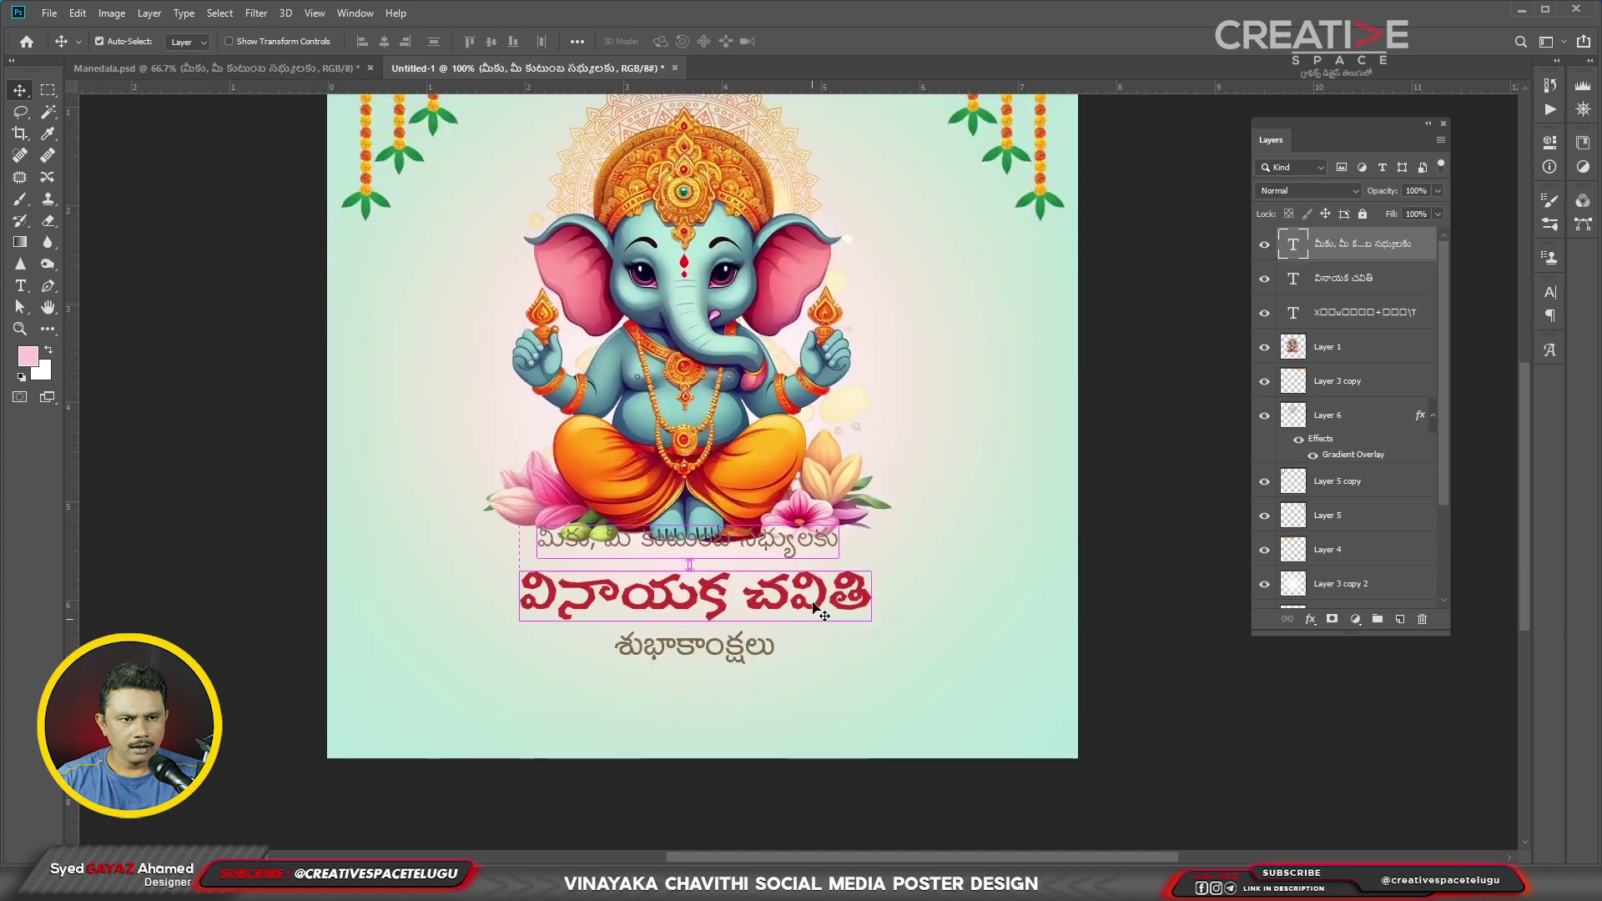
- Move the small greeting line to the poster's top and centre it horizontally
{"action": "left_click_drag", "start_coordinate": [750, 683], "coordinate": [746, 850]}
{"action": "left_click_drag", "start_coordinate": [693, 707], "coordinate": [693, 219]}
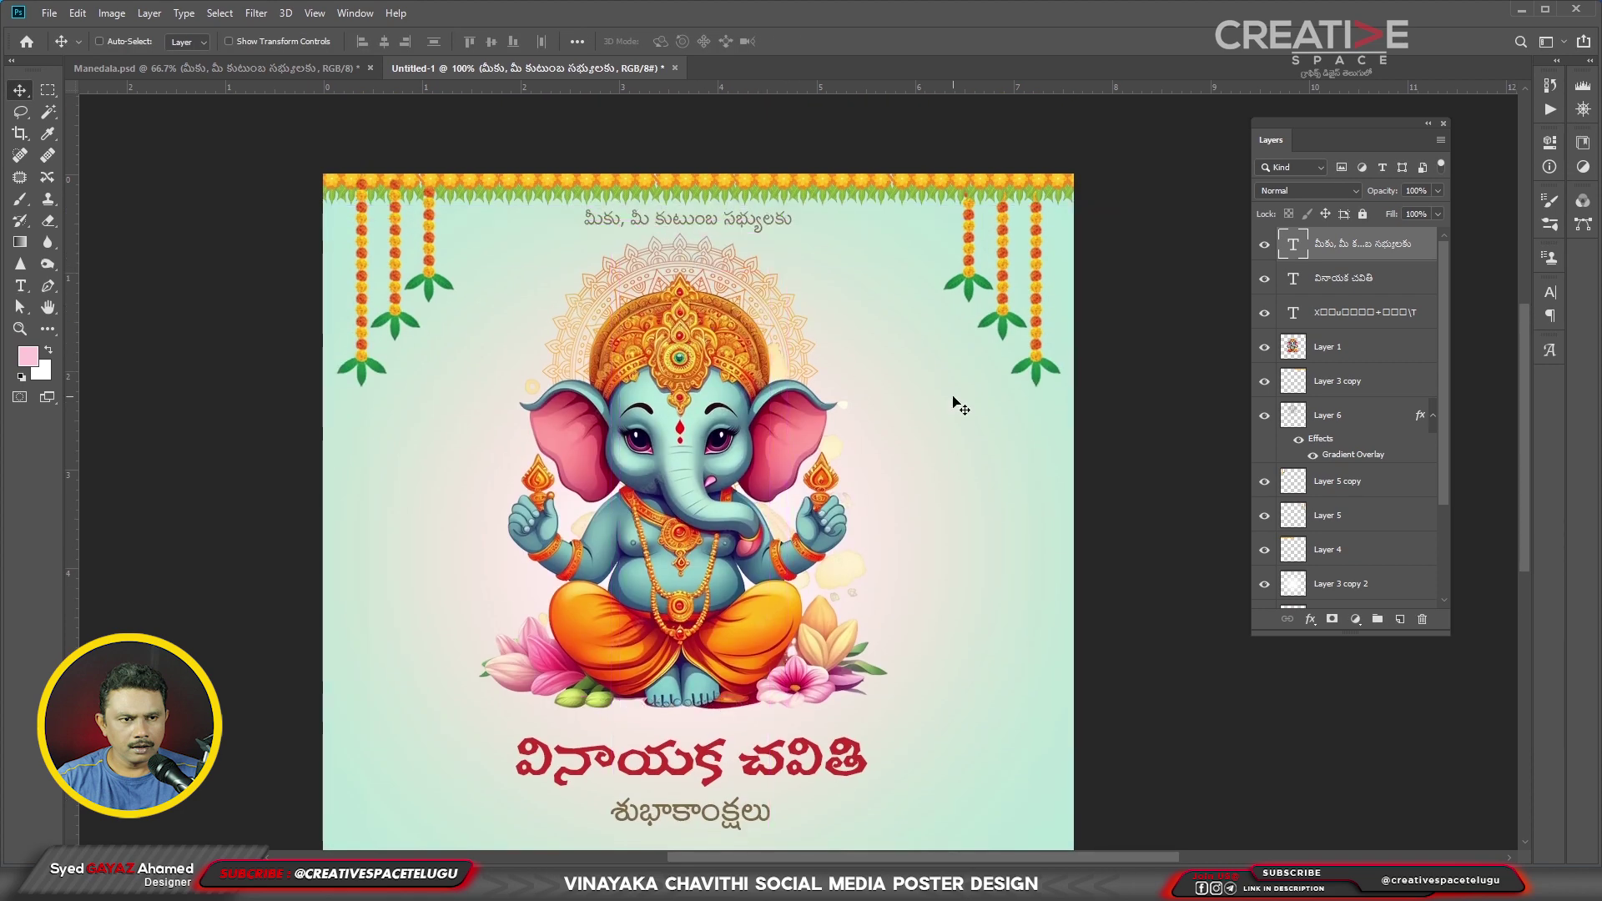
{"action": "key", "text": "ctrl+a"}
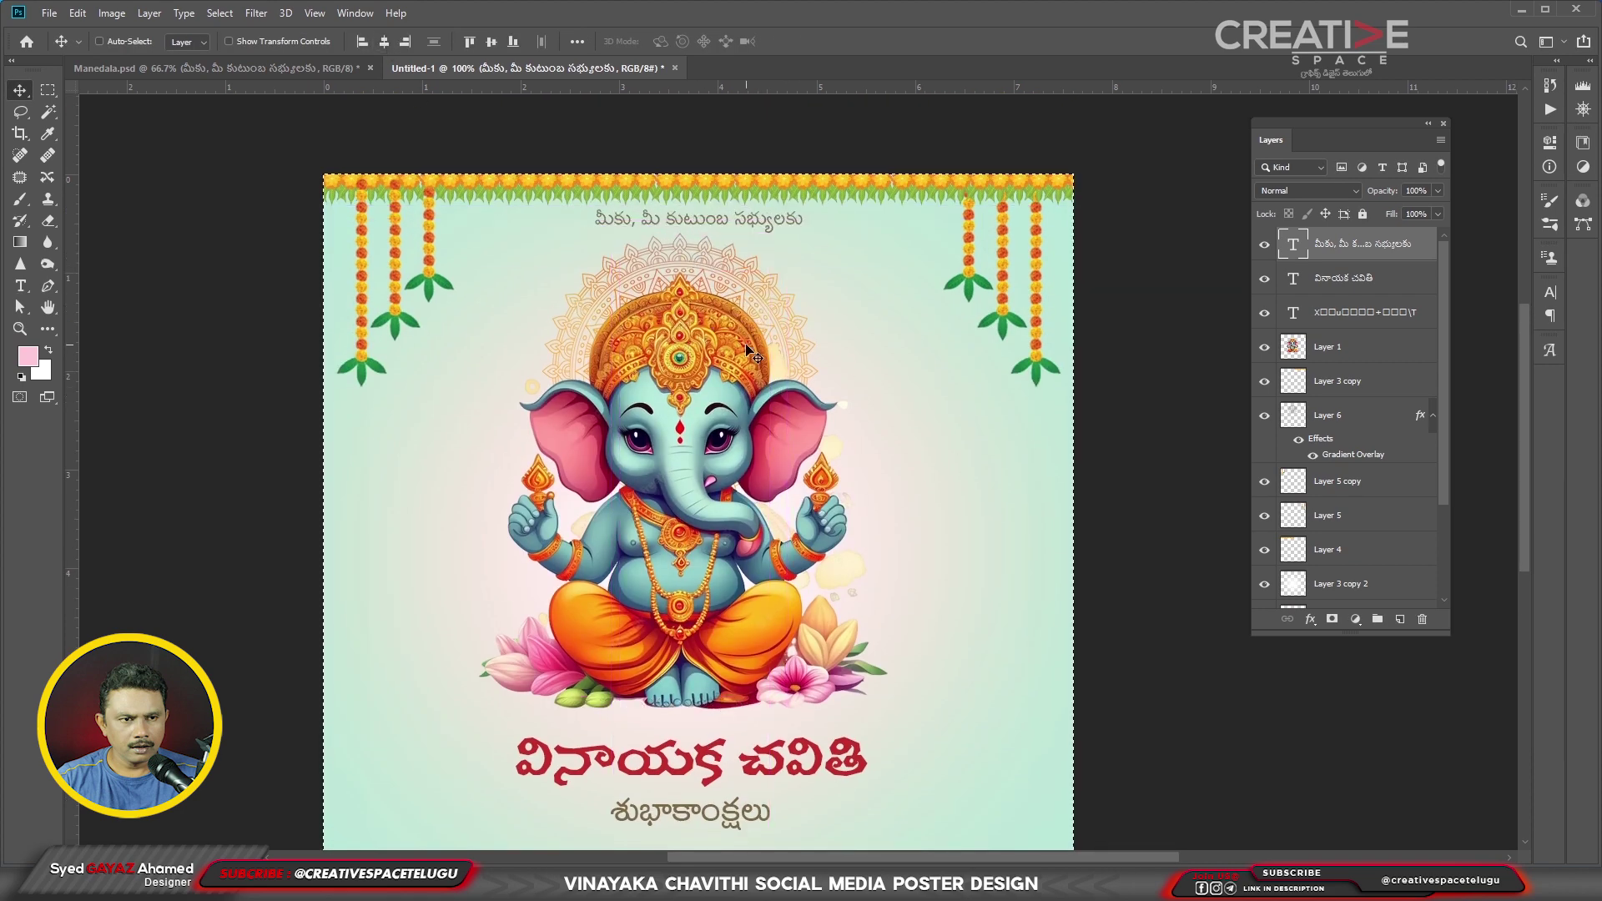
{"action": "key", "text": "ctrl+d"}
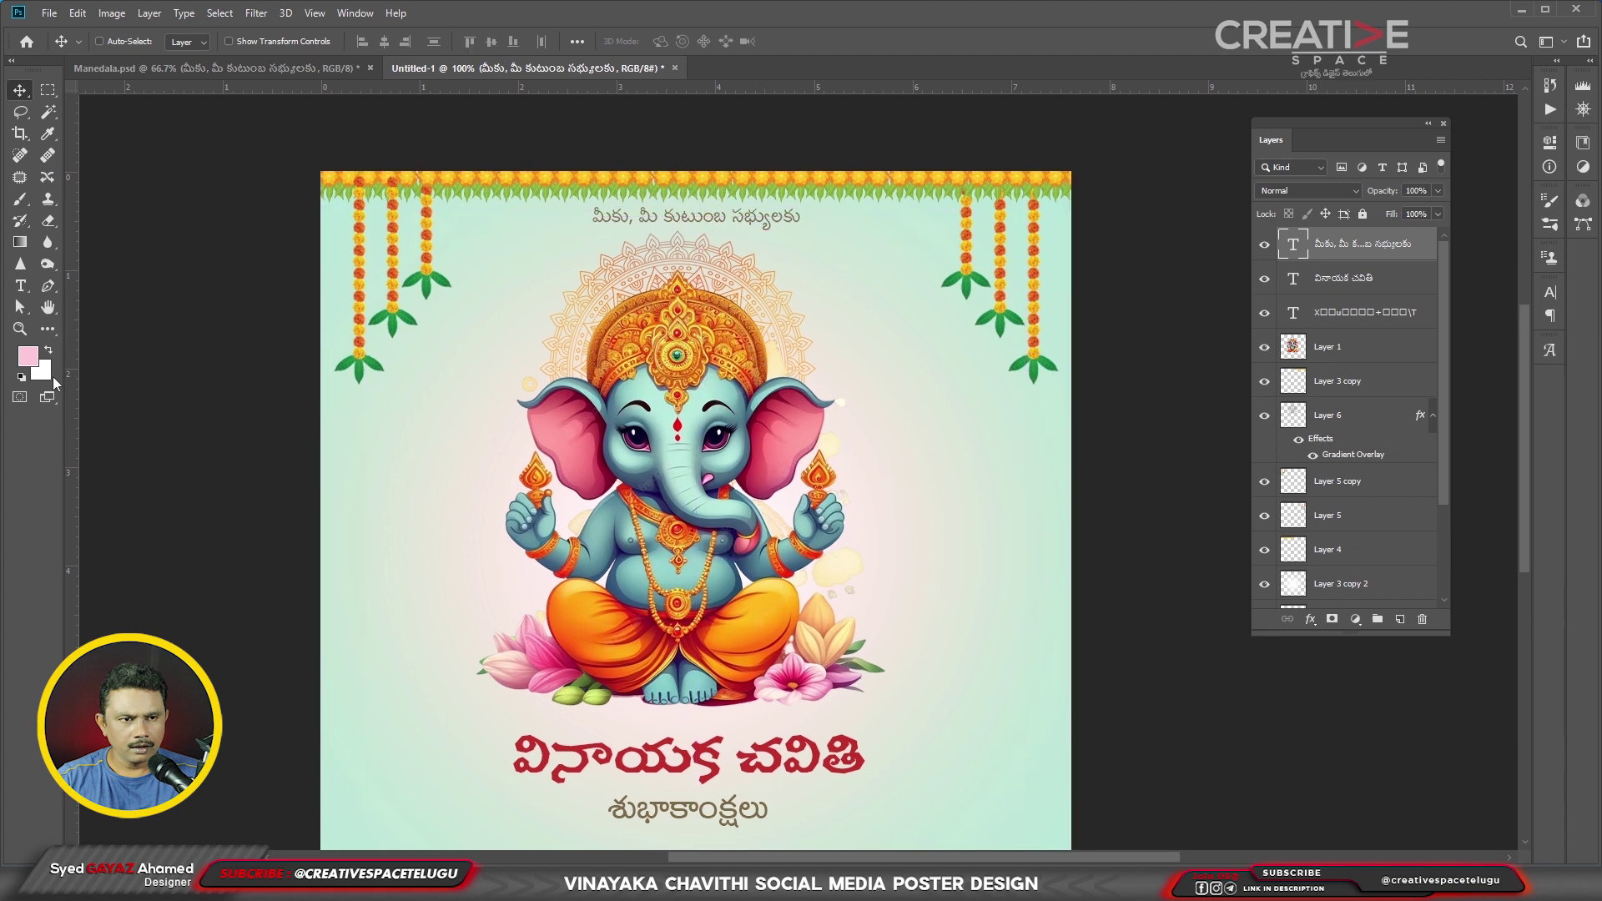
{"action": "scroll", "coordinate": [735, 501], "scroll_direction": "down", "scroll_amount": 3}
- Raise the Vinayaka Chavithi title and wishes lines slightly and select both text layers
{"action": "right_click", "coordinate": [732, 527]}
{"action": "left_click", "coordinate": [732, 519]}
{"action": "left_click_drag", "start_coordinate": [717, 564], "coordinate": [717, 551]}
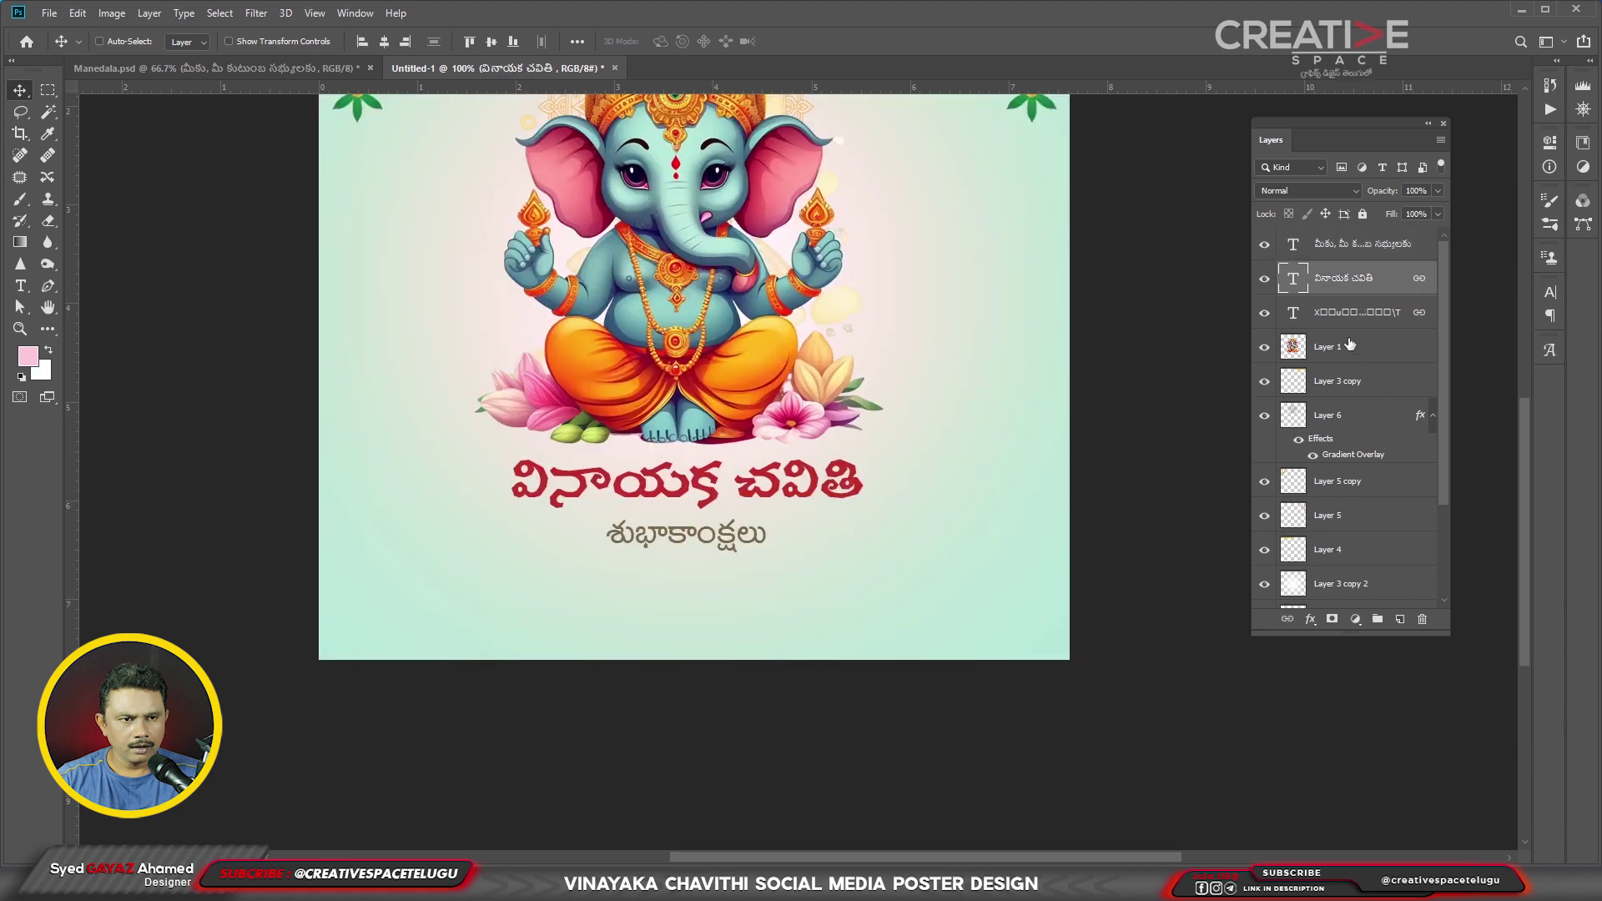
{"action": "left_click", "coordinate": [1377, 312]}
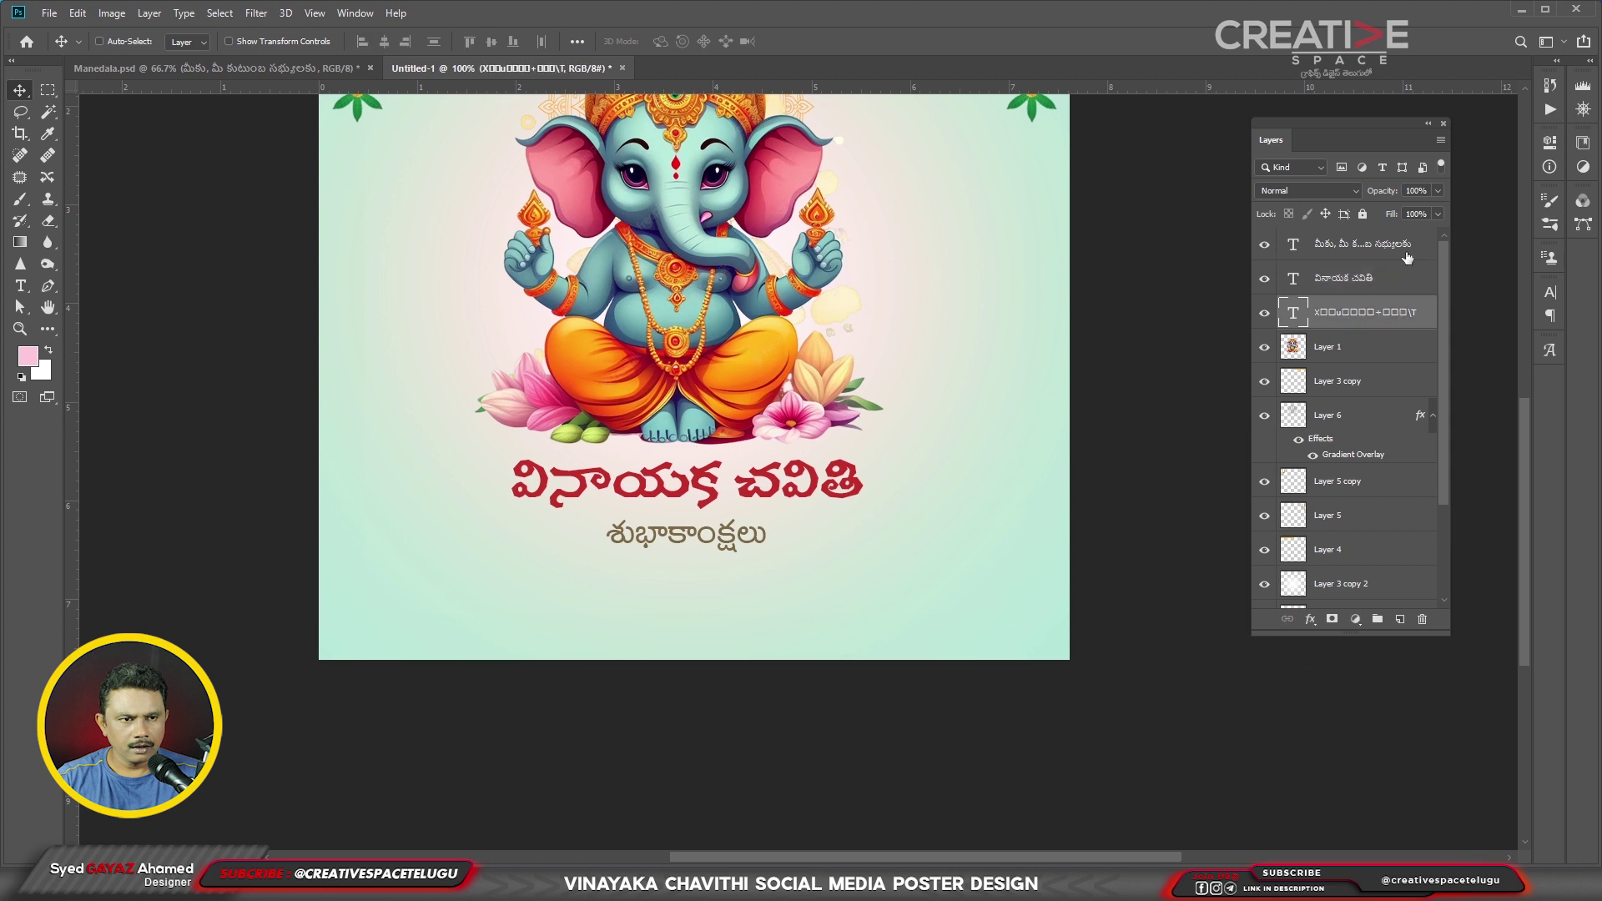
{"action": "left_click", "coordinate": [726, 495], "text": "ctrl+shift"}
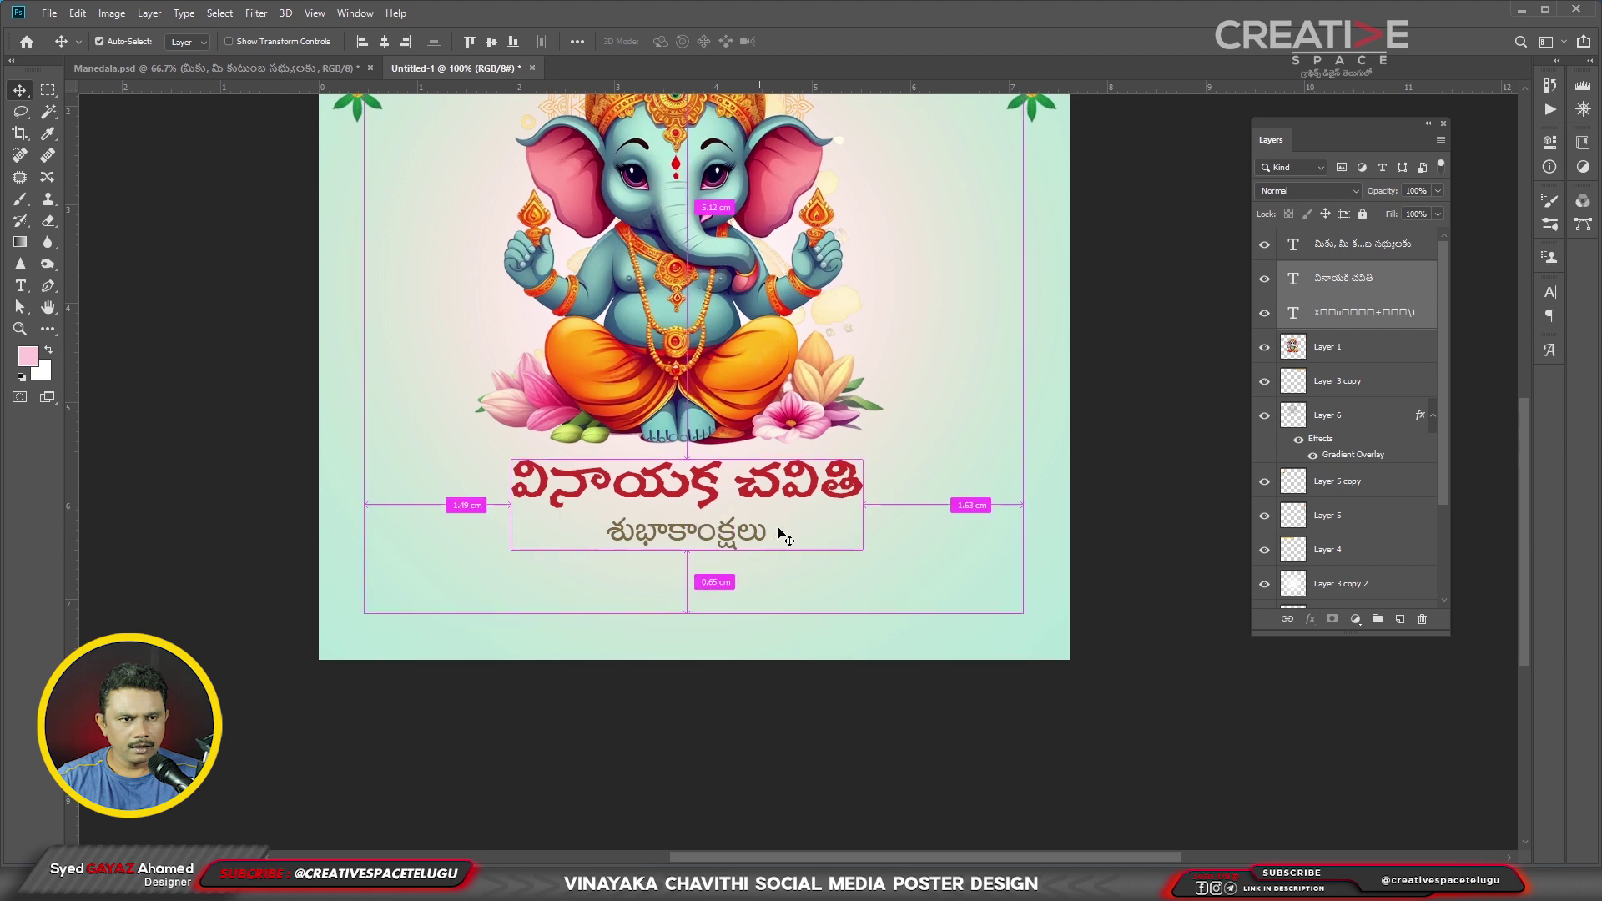
{"action": "scroll", "coordinate": [723, 515], "scroll_direction": "up", "scroll_amount": 2}
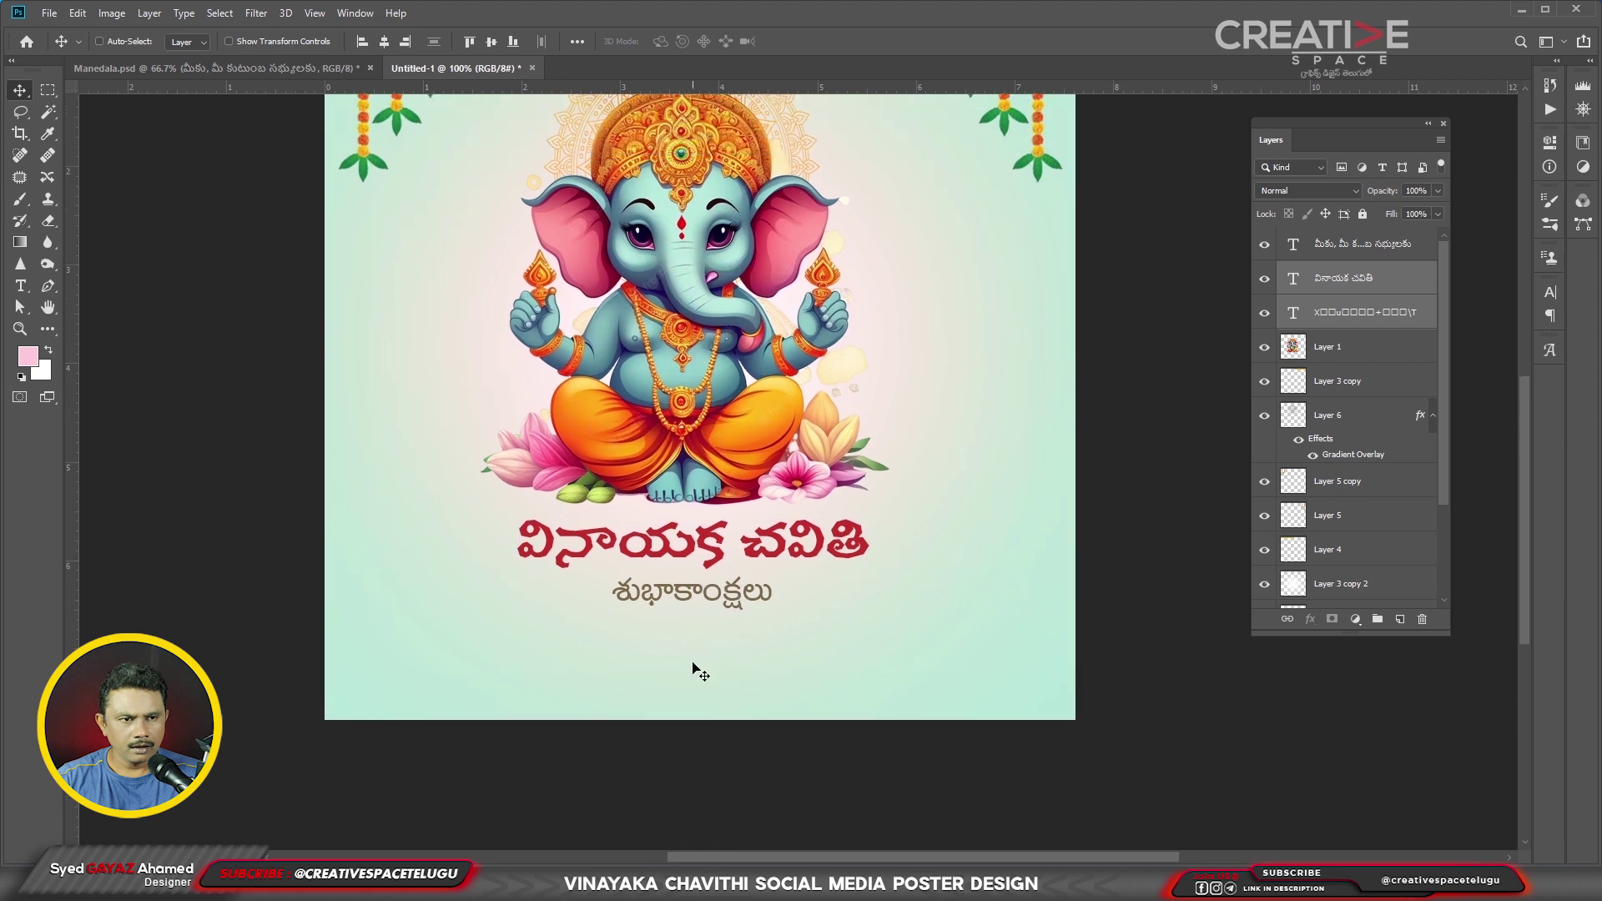
- Bring the CREATIVE SPACE logo into the poster's bottom-left
{"action": "left_click", "coordinate": [209, 67]}
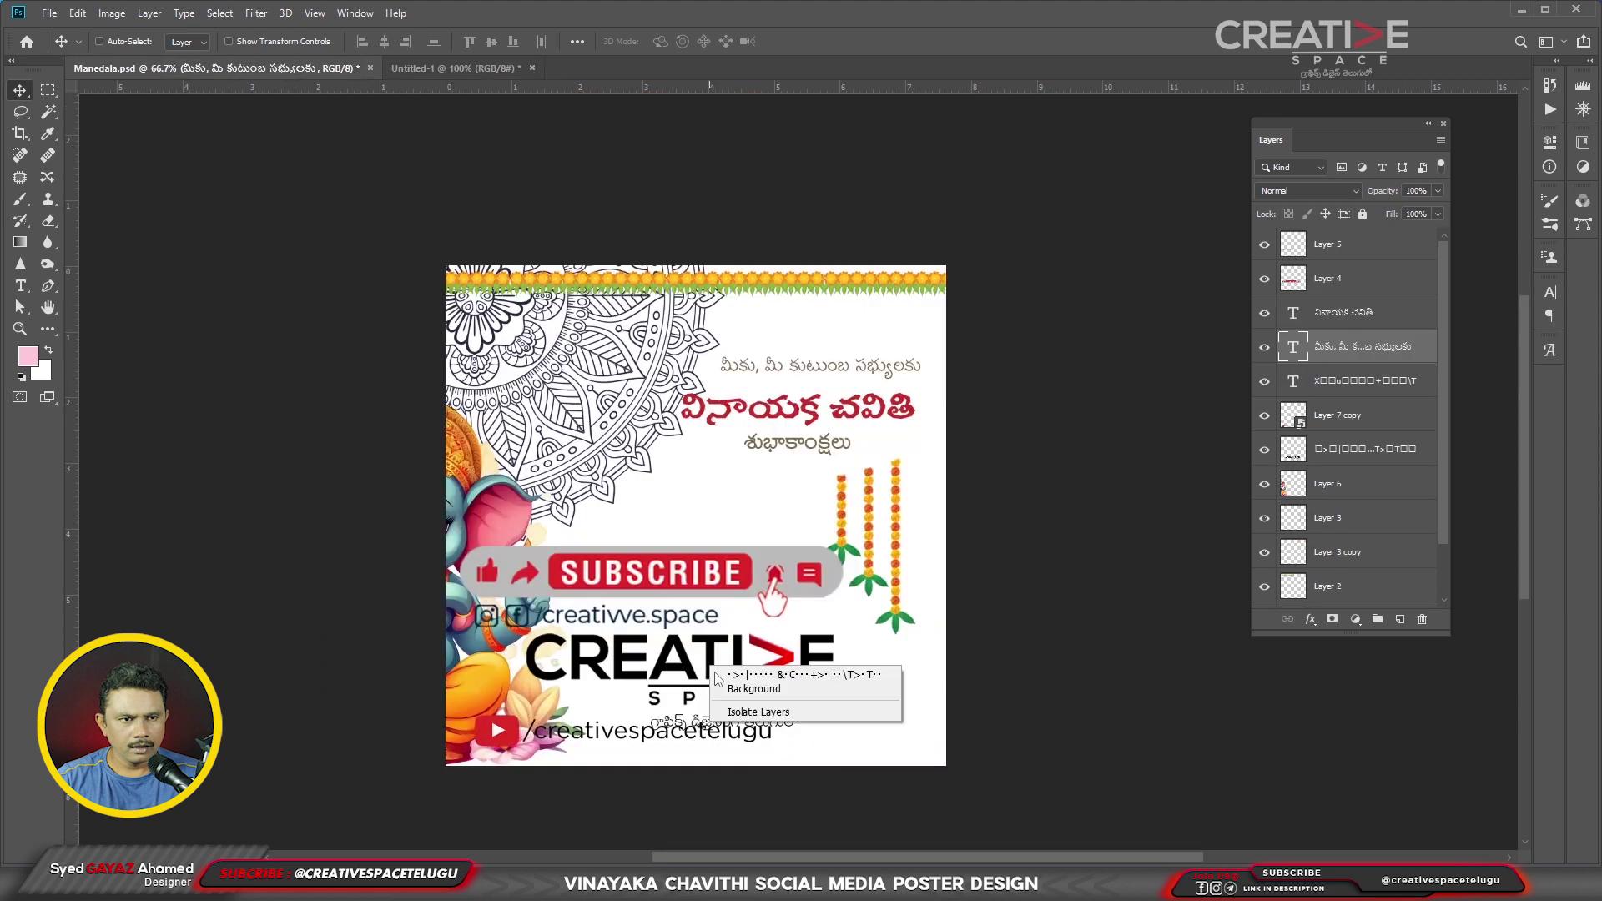
{"action": "mouse_move", "coordinate": [759, 680]}
{"action": "left_mouse_down"}
{"action": "mouse_move", "coordinate": [772, 650]}
{"action": "mouse_move", "coordinate": [796, 669]}
{"action": "mouse_move", "coordinate": [637, 726]}
{"action": "left_mouse_up"}
{"action": "scroll", "coordinate": [796, 669], "scroll_direction": "up", "scroll_amount": 1}
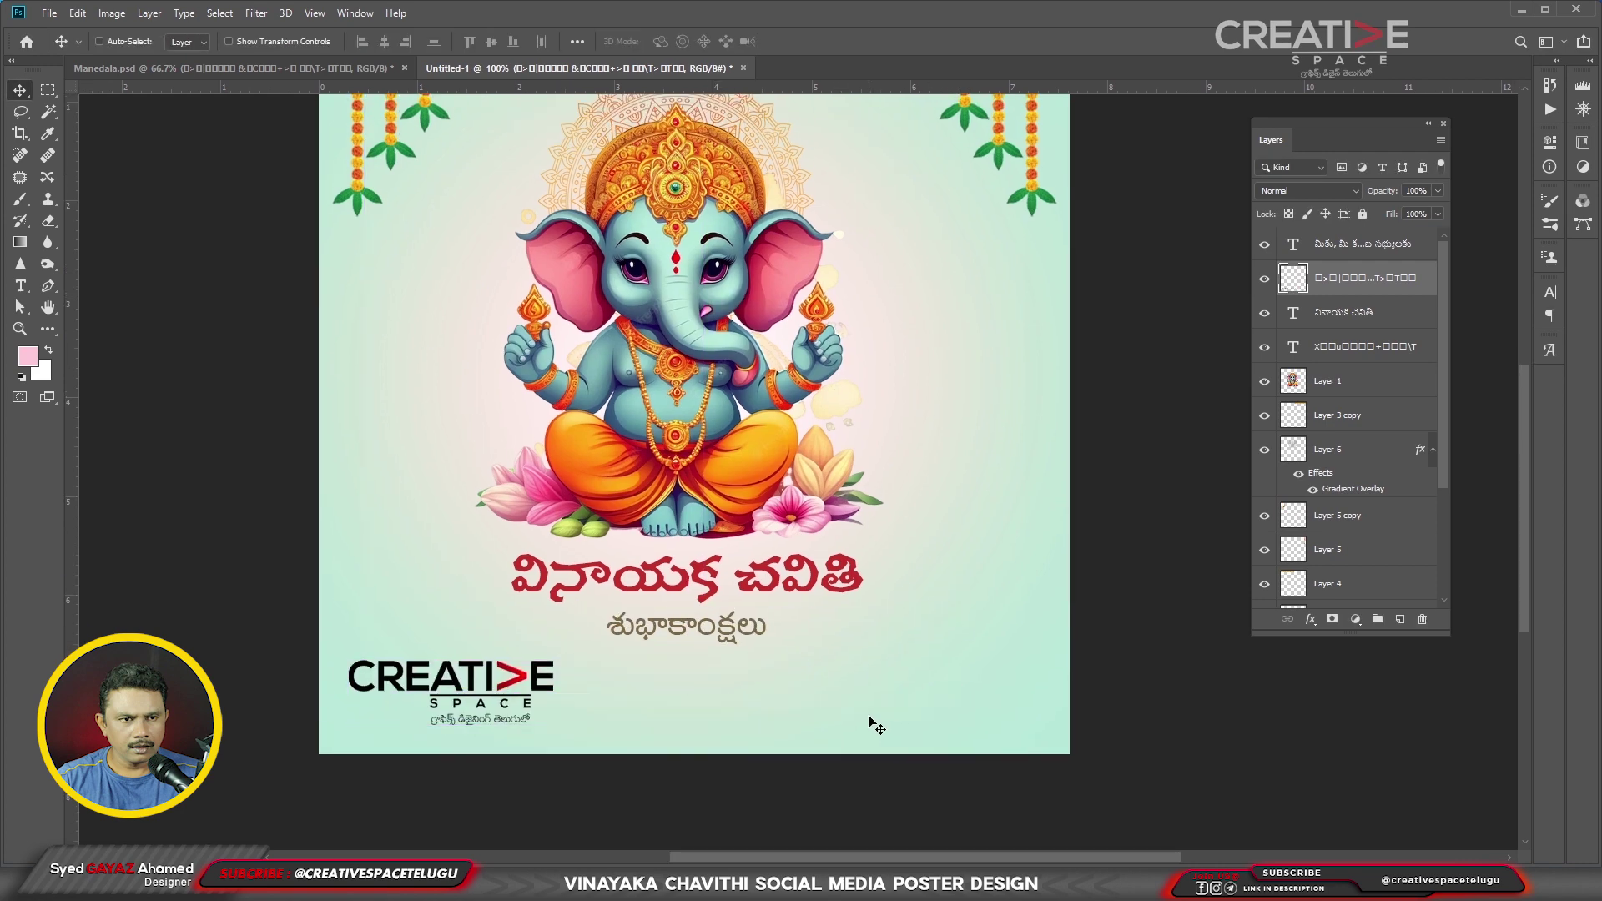
- Add the Subscribe bar, scaled down, in the poster's bottom-right corner
{"action": "key", "text": "ctrl+Tab"}
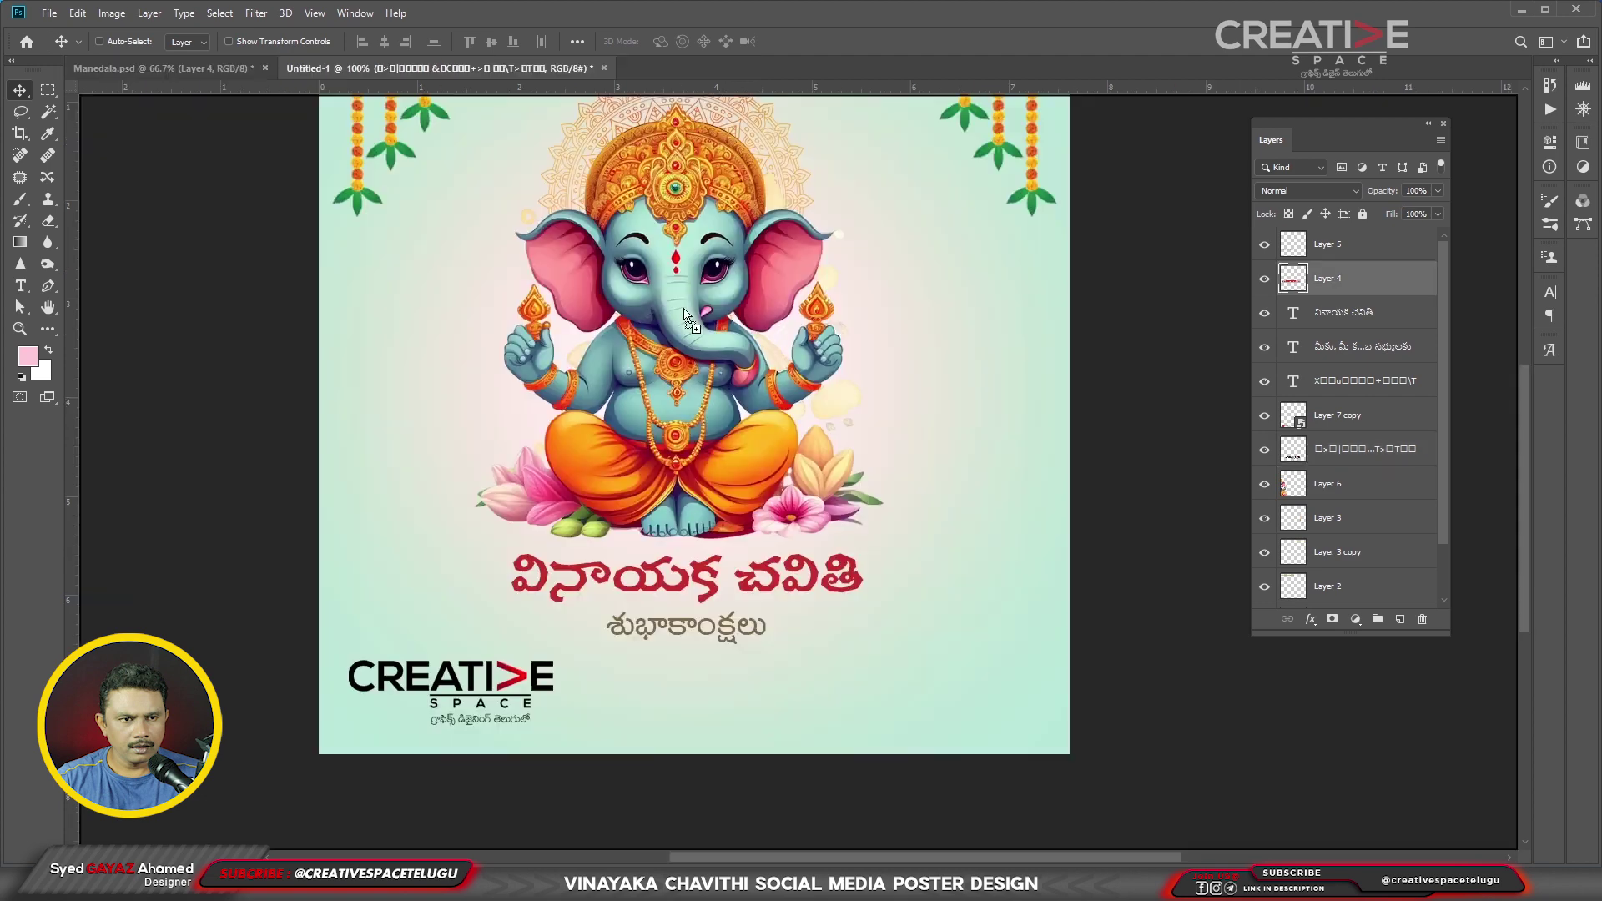
{"action": "left_click_drag", "start_coordinate": [739, 573], "coordinate": [994, 626]}
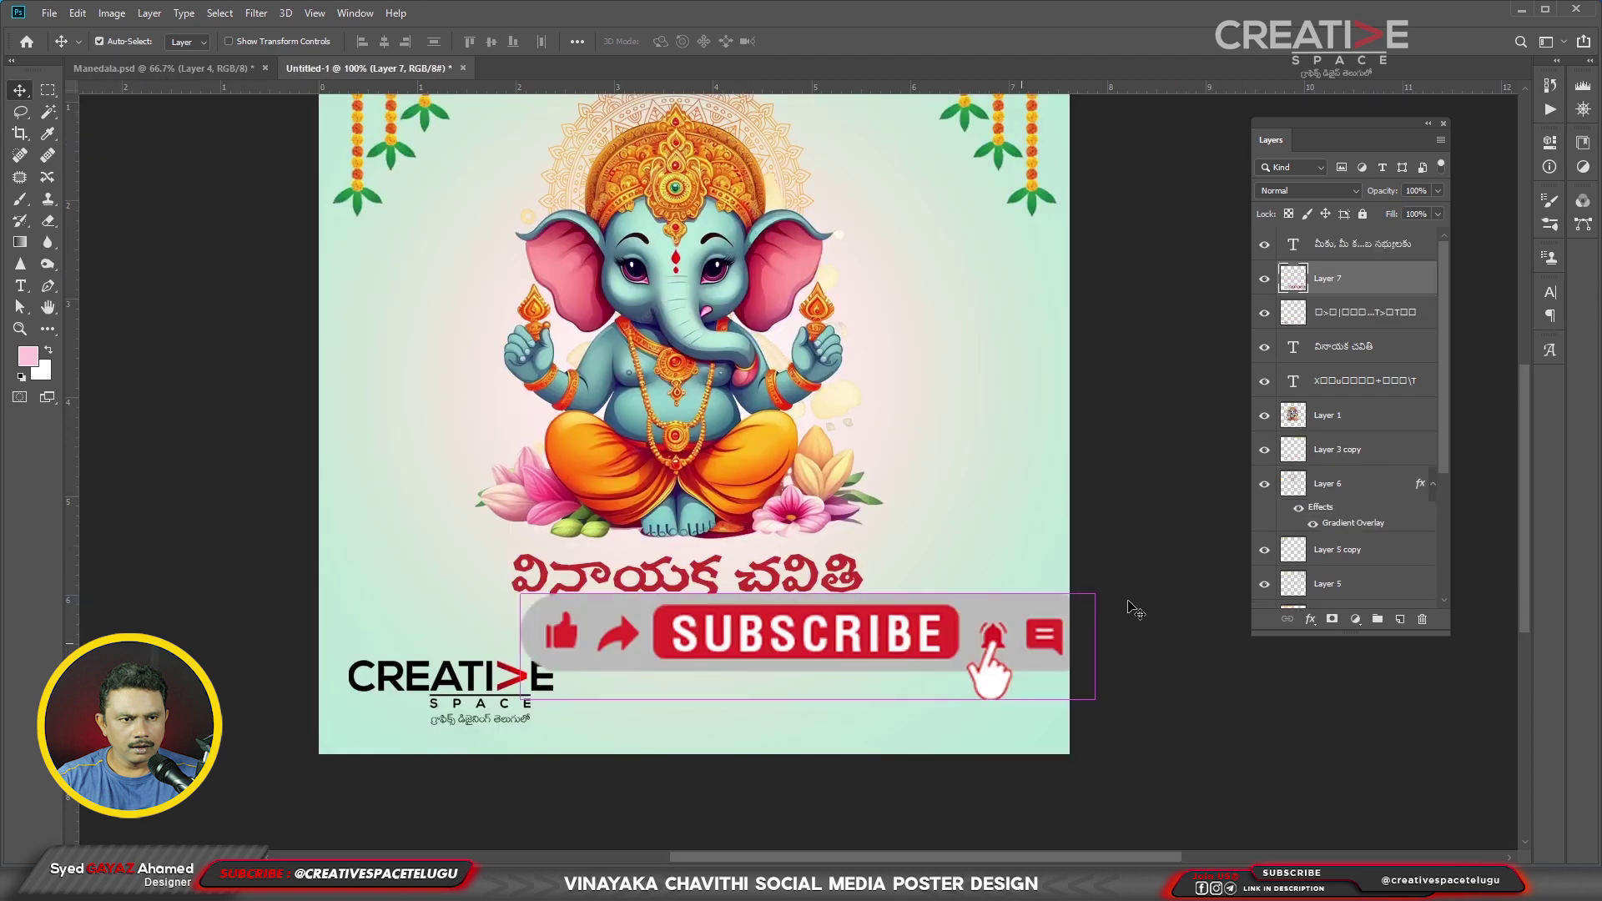
{"action": "key", "text": "ctrl+t"}
{"action": "left_click_drag", "start_coordinate": [1074, 591], "coordinate": [916, 626]}
{"action": "key", "text": "Return"}
{"action": "mouse_move", "coordinate": [808, 643]}
{"action": "left_mouse_down"}
{"action": "mouse_move", "coordinate": [1026, 667]}
{"action": "mouse_move", "coordinate": [1012, 644]}
{"action": "left_mouse_up"}
- Add the /creativespacetelugu channel line, scaled down, just above the Subscribe bar
{"action": "key", "text": "ctrl+Tab"}
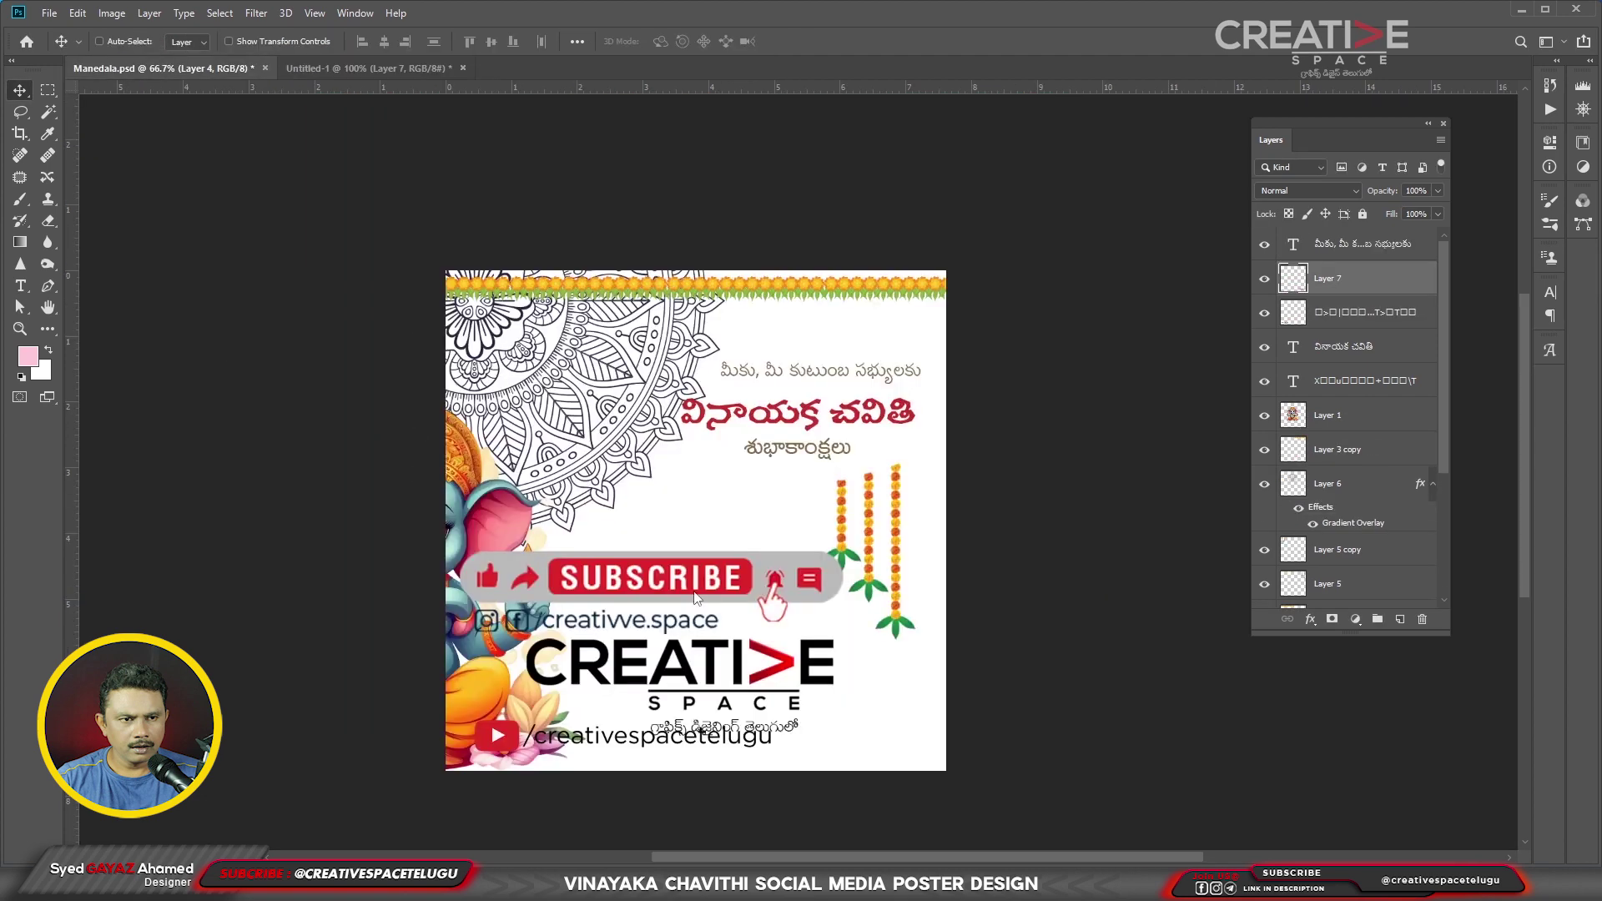
{"action": "left_click_drag", "start_coordinate": [524, 364], "coordinate": [980, 626]}
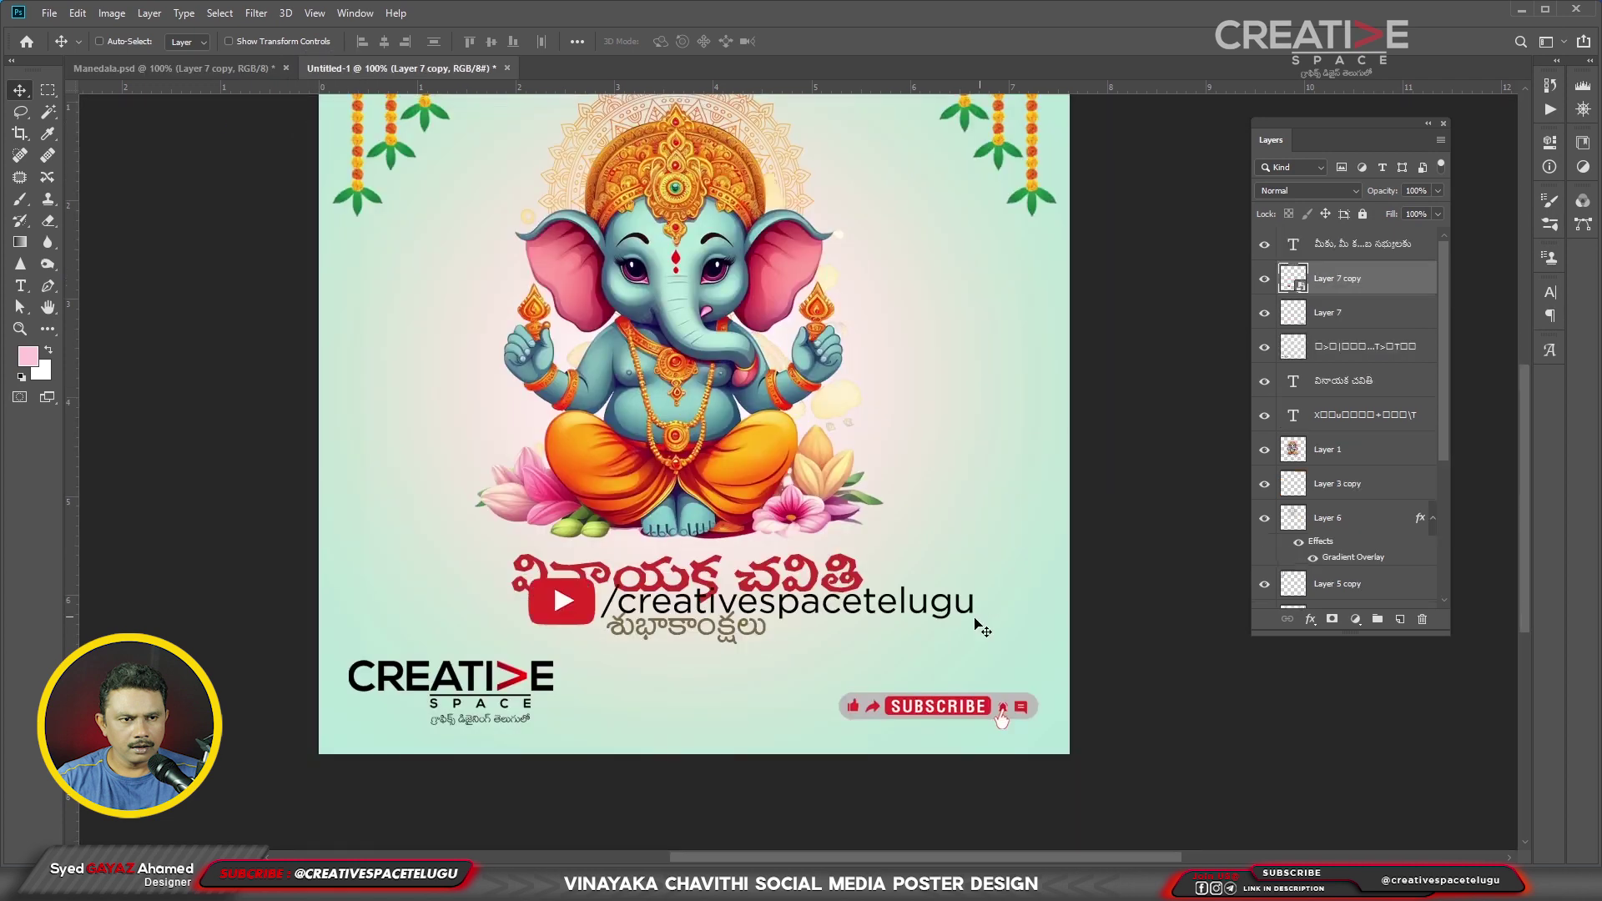
{"action": "key", "text": "ctrl+t"}
{"action": "mouse_move", "coordinate": [528, 584]}
{"action": "left_mouse_down"}
{"action": "mouse_move", "coordinate": [860, 630]}
{"action": "mouse_move", "coordinate": [935, 668]}
{"action": "left_mouse_up"}
{"action": "key", "text": "Return"}
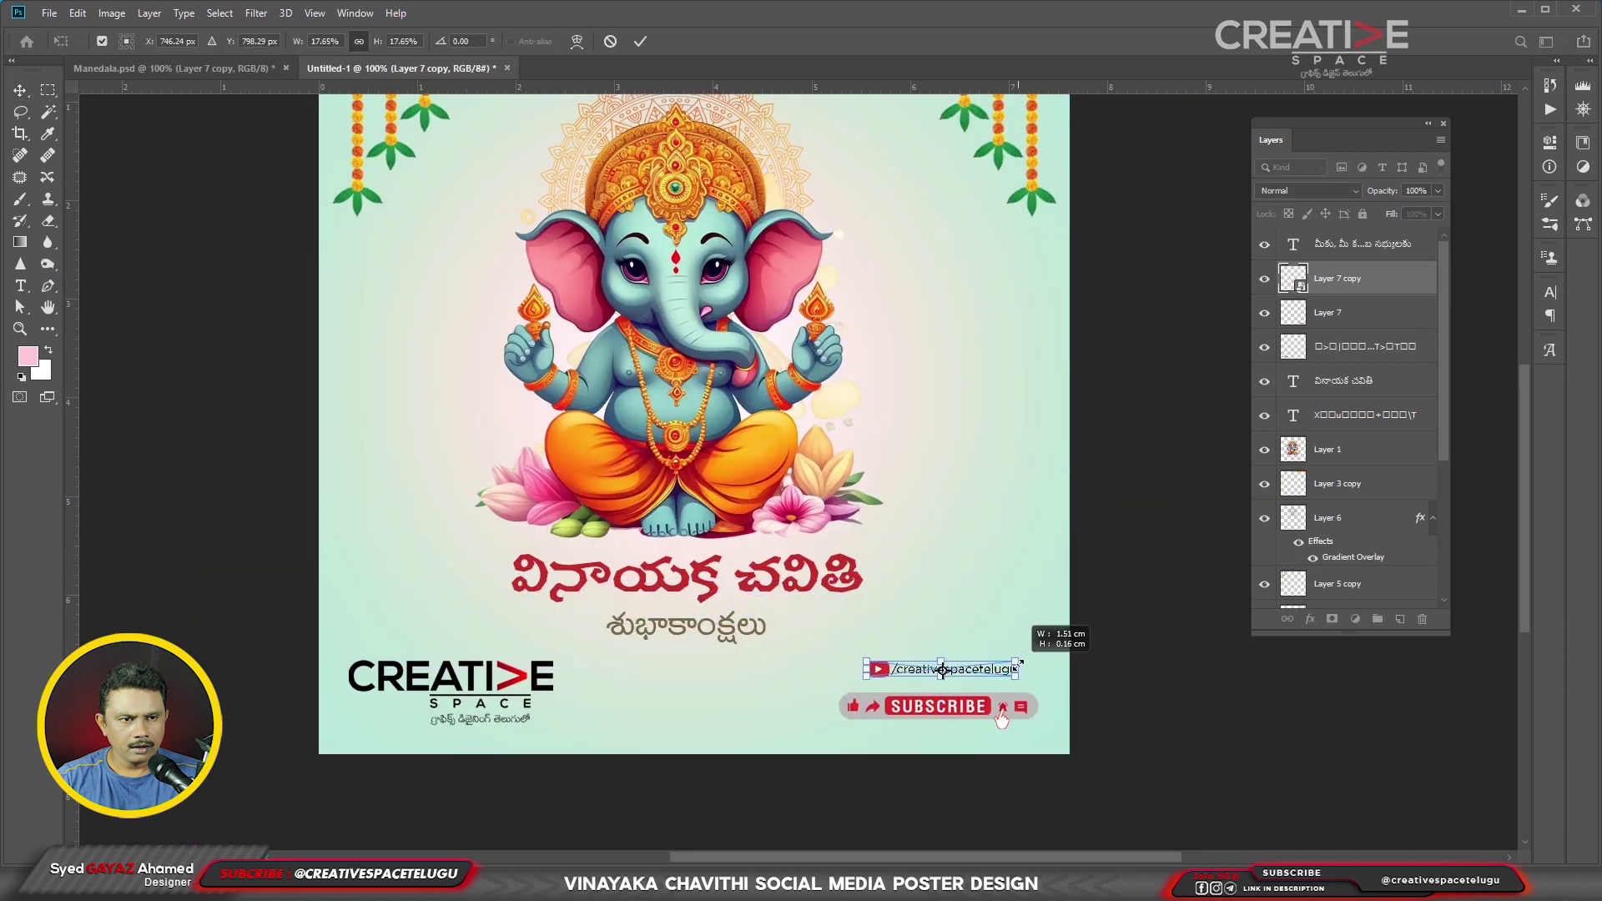
{"action": "key", "text": "ctrl+Tab"}
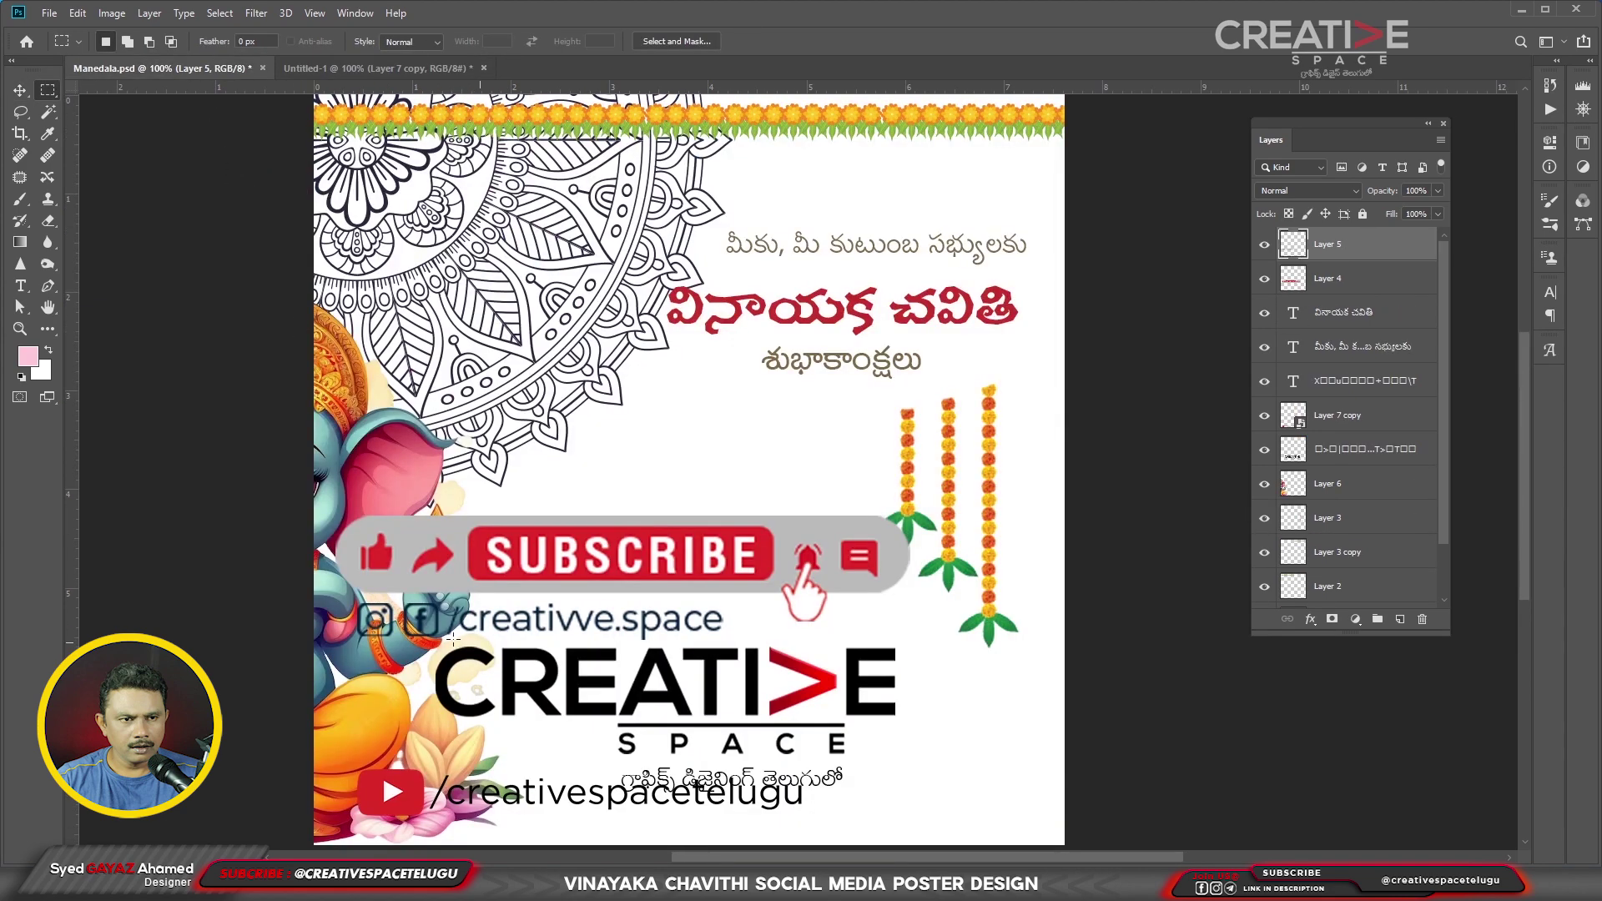
- Bring the creativve.space social-links line in, rotate it -90°, and set it along the right edge
{"action": "key", "text": "v"}
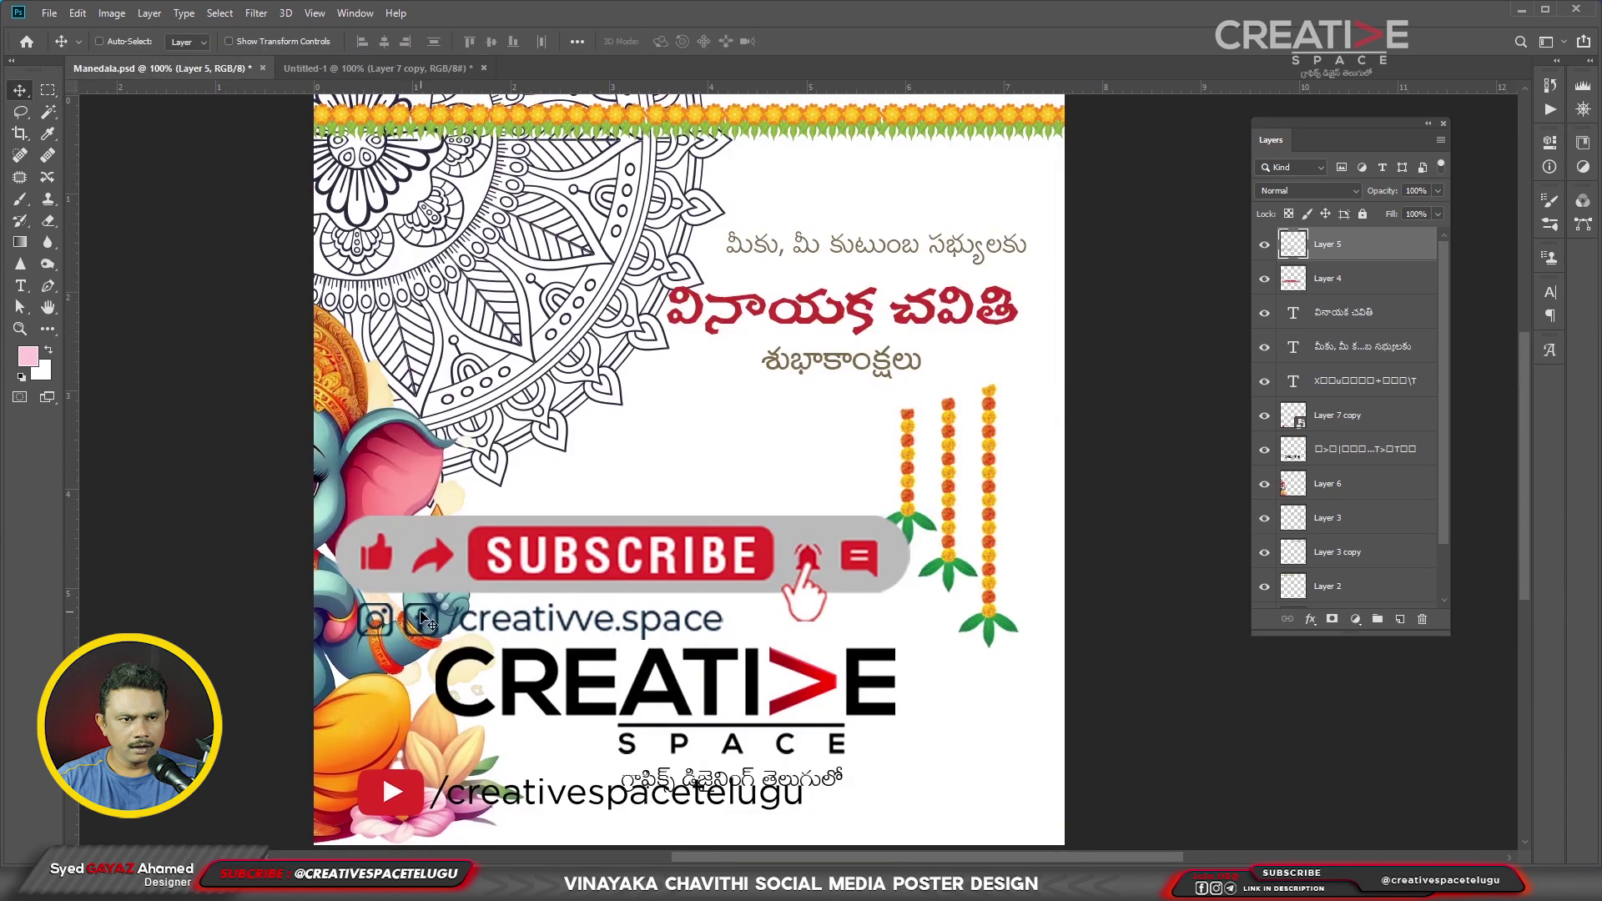
{"action": "left_click_drag", "start_coordinate": [421, 618], "coordinate": [804, 546]}
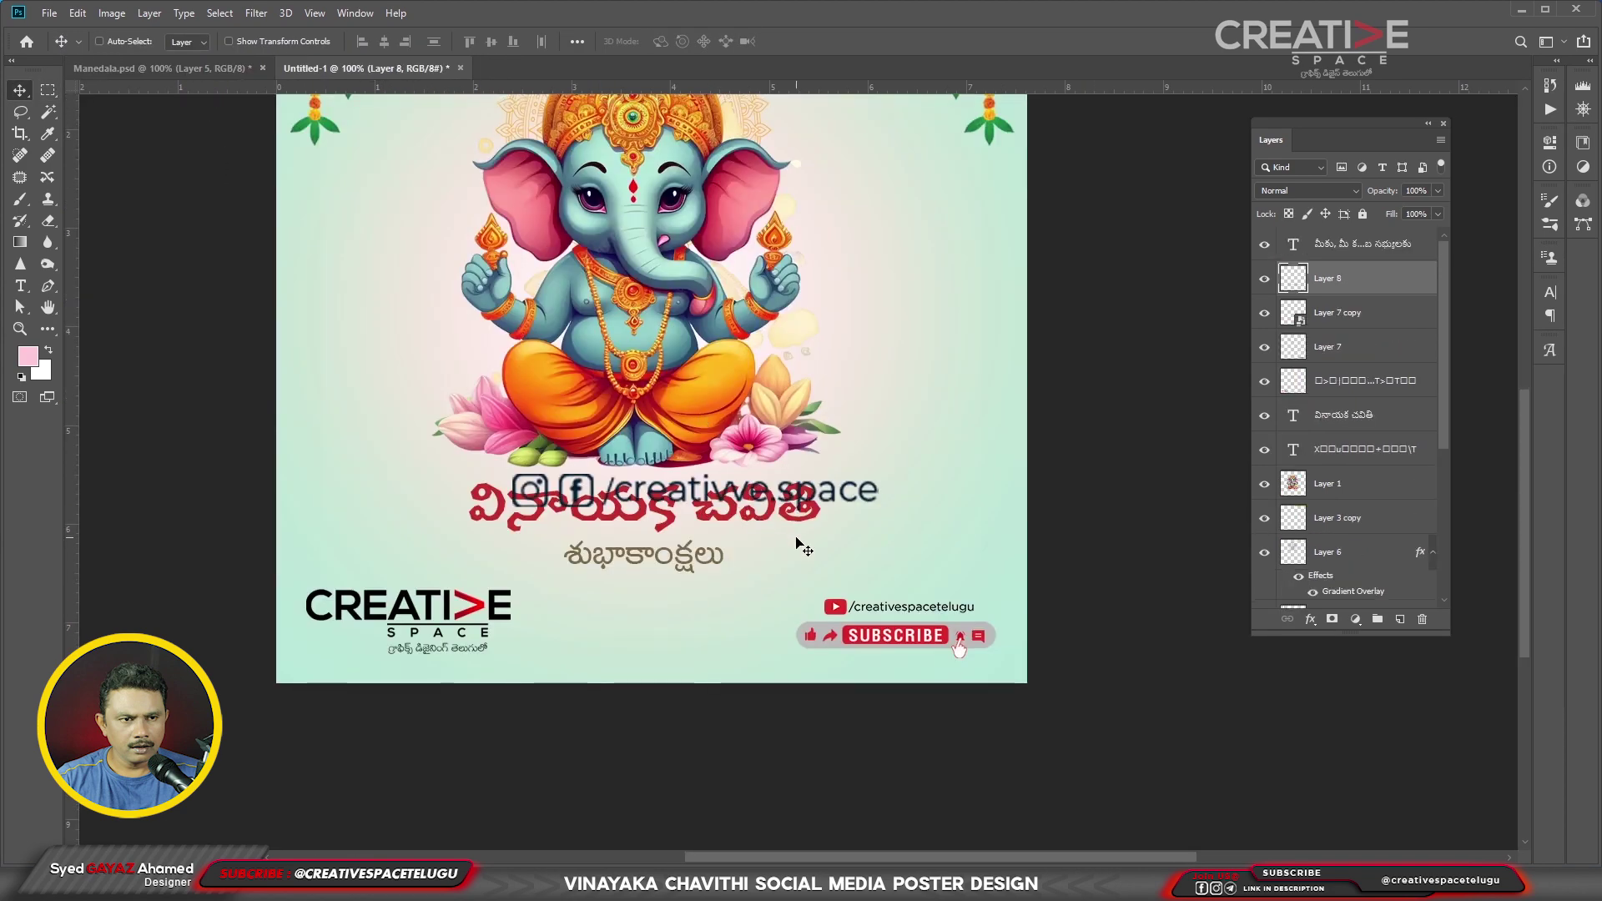
{"action": "key", "text": "ctrl+t"}
{"action": "mouse_move", "coordinate": [890, 490]}
{"action": "left_mouse_down"}
{"action": "mouse_move", "coordinate": [700, 315]}
{"action": "mouse_move", "coordinate": [698, 507]}
{"action": "left_mouse_up"}
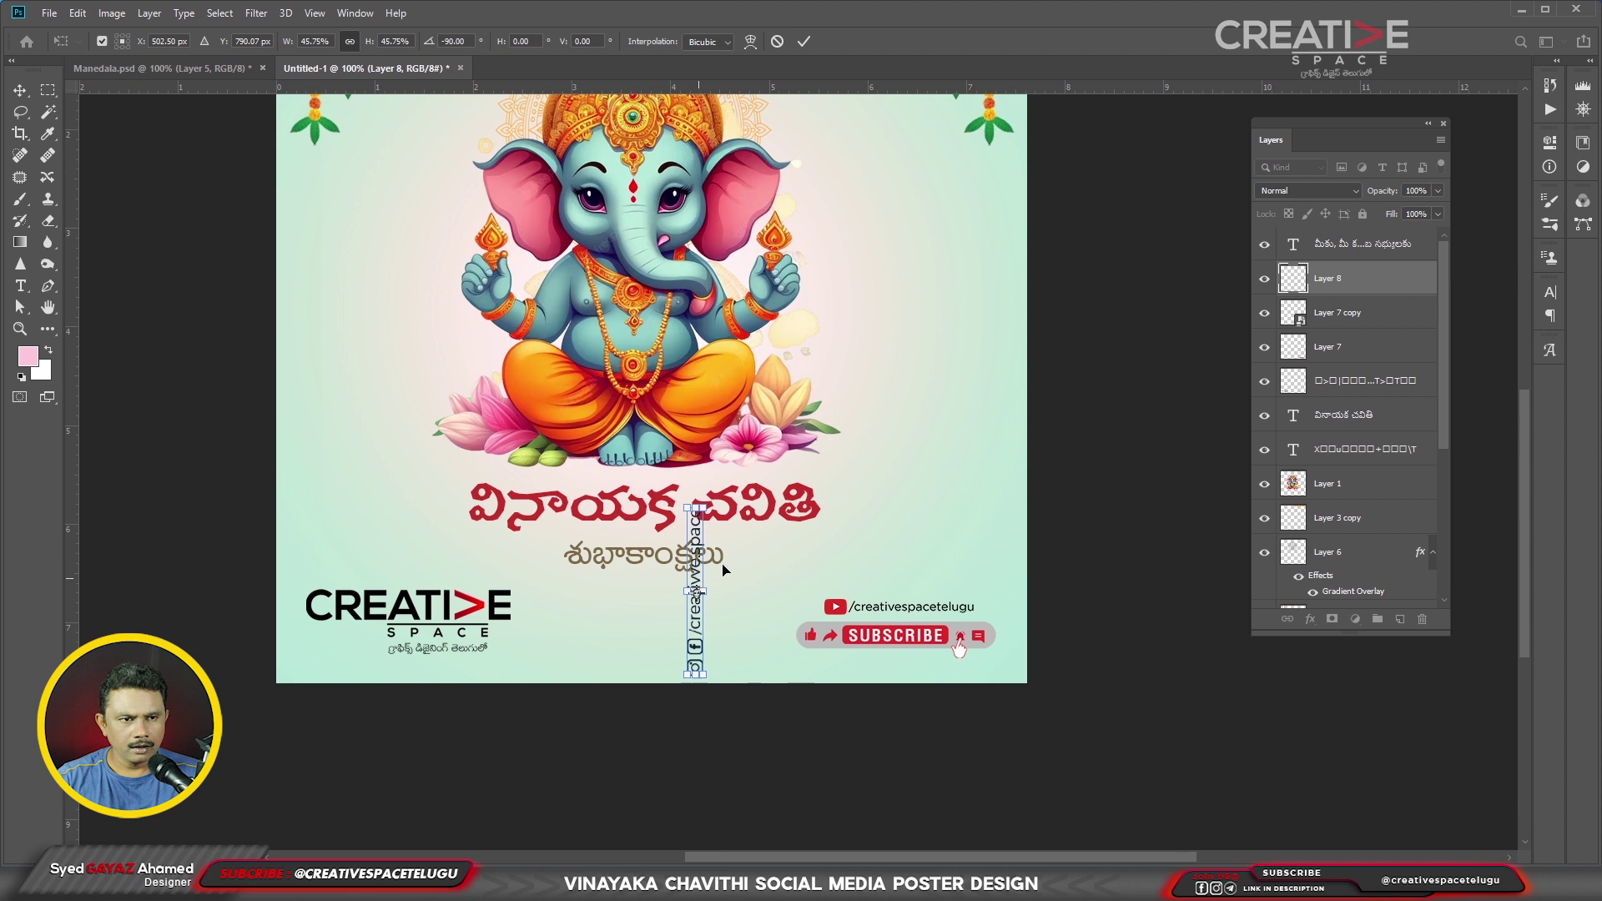
{"action": "left_click_drag", "start_coordinate": [699, 584], "coordinate": [999, 460]}
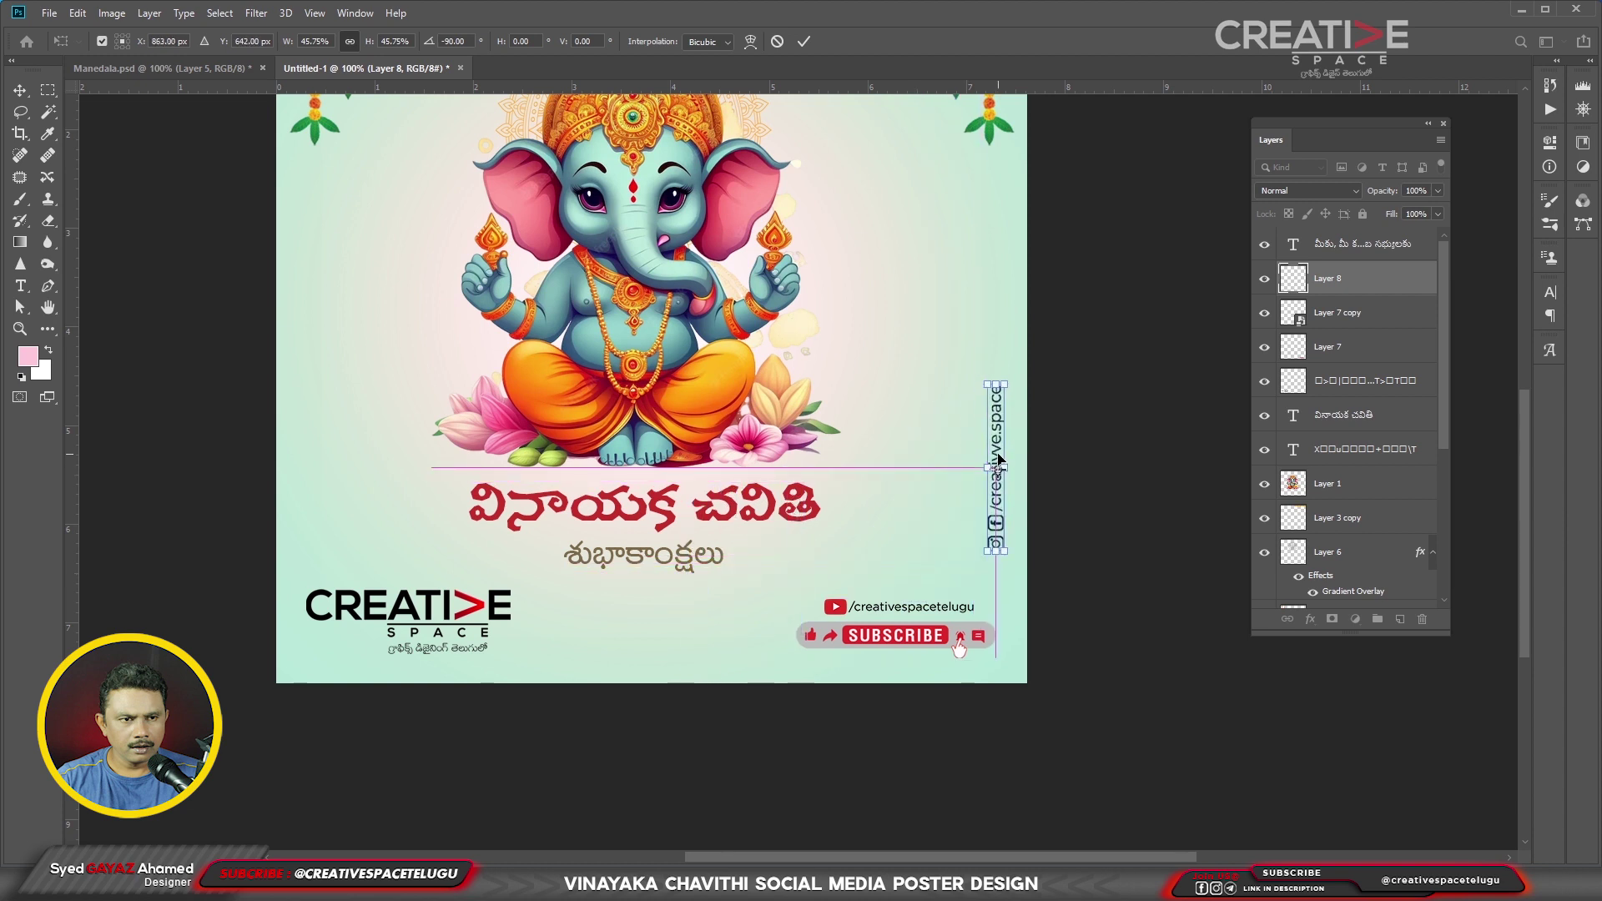
{"action": "key", "text": "Return"}
{"action": "left_click_drag", "start_coordinate": [833, 549], "coordinate": [836, 530]}
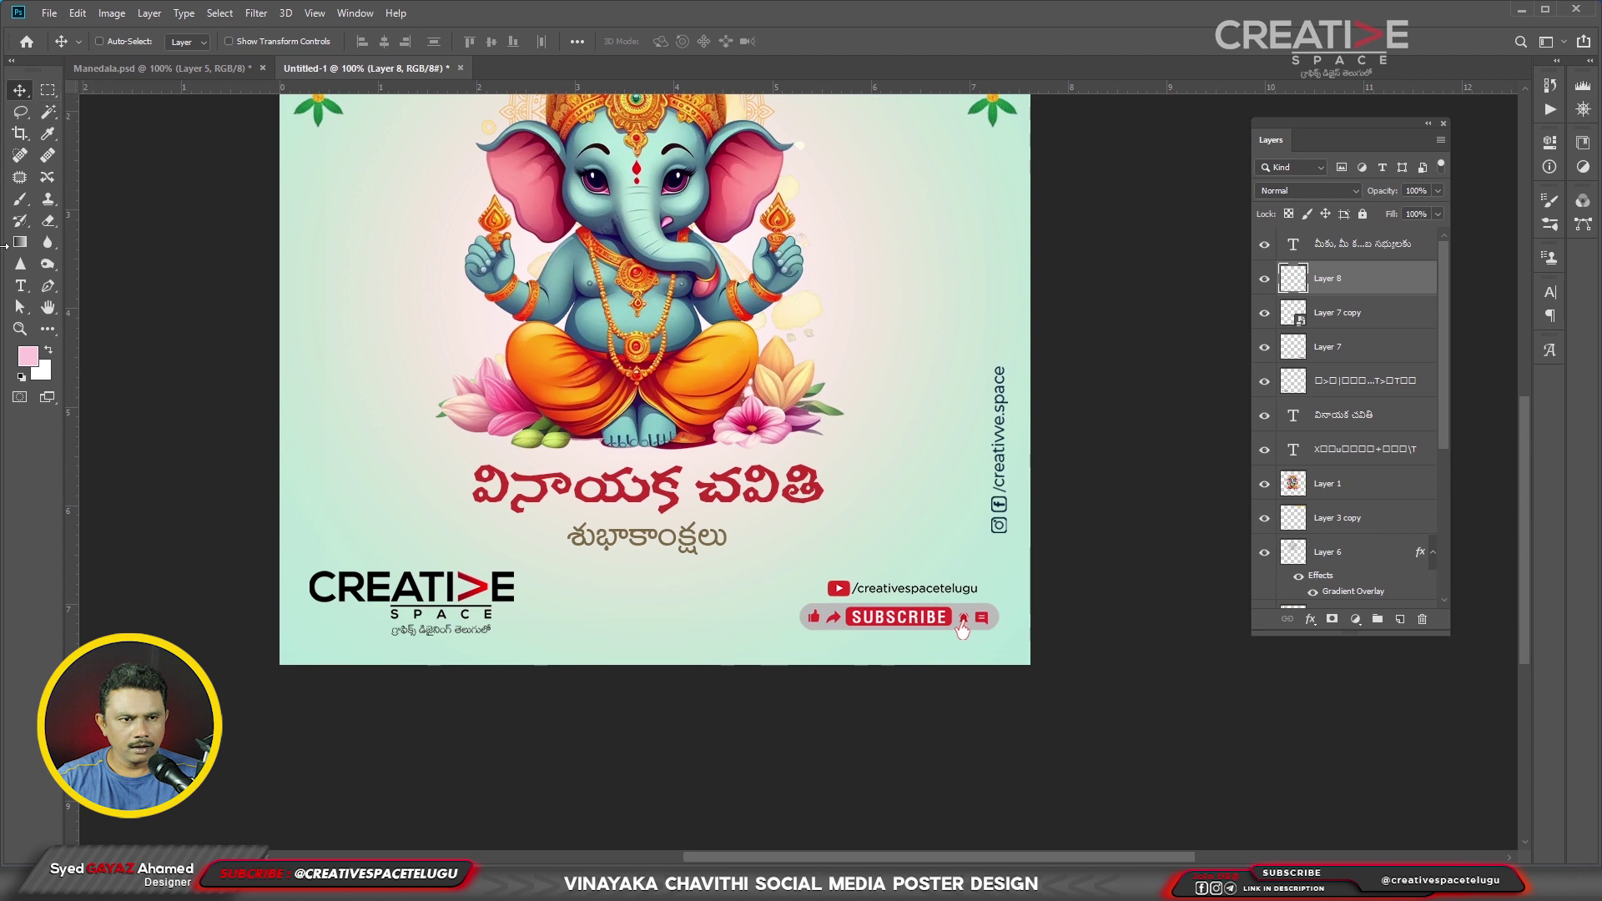
- Fill a bottom-strip selection on a new layer with blue-grey sampled from Ganesha's trunk
{"action": "left_click", "coordinate": [47, 89]}
{"action": "left_click_drag", "start_coordinate": [271, 643], "coordinate": [1140, 725]}
{"action": "key", "text": "ctrl+shift+n"}
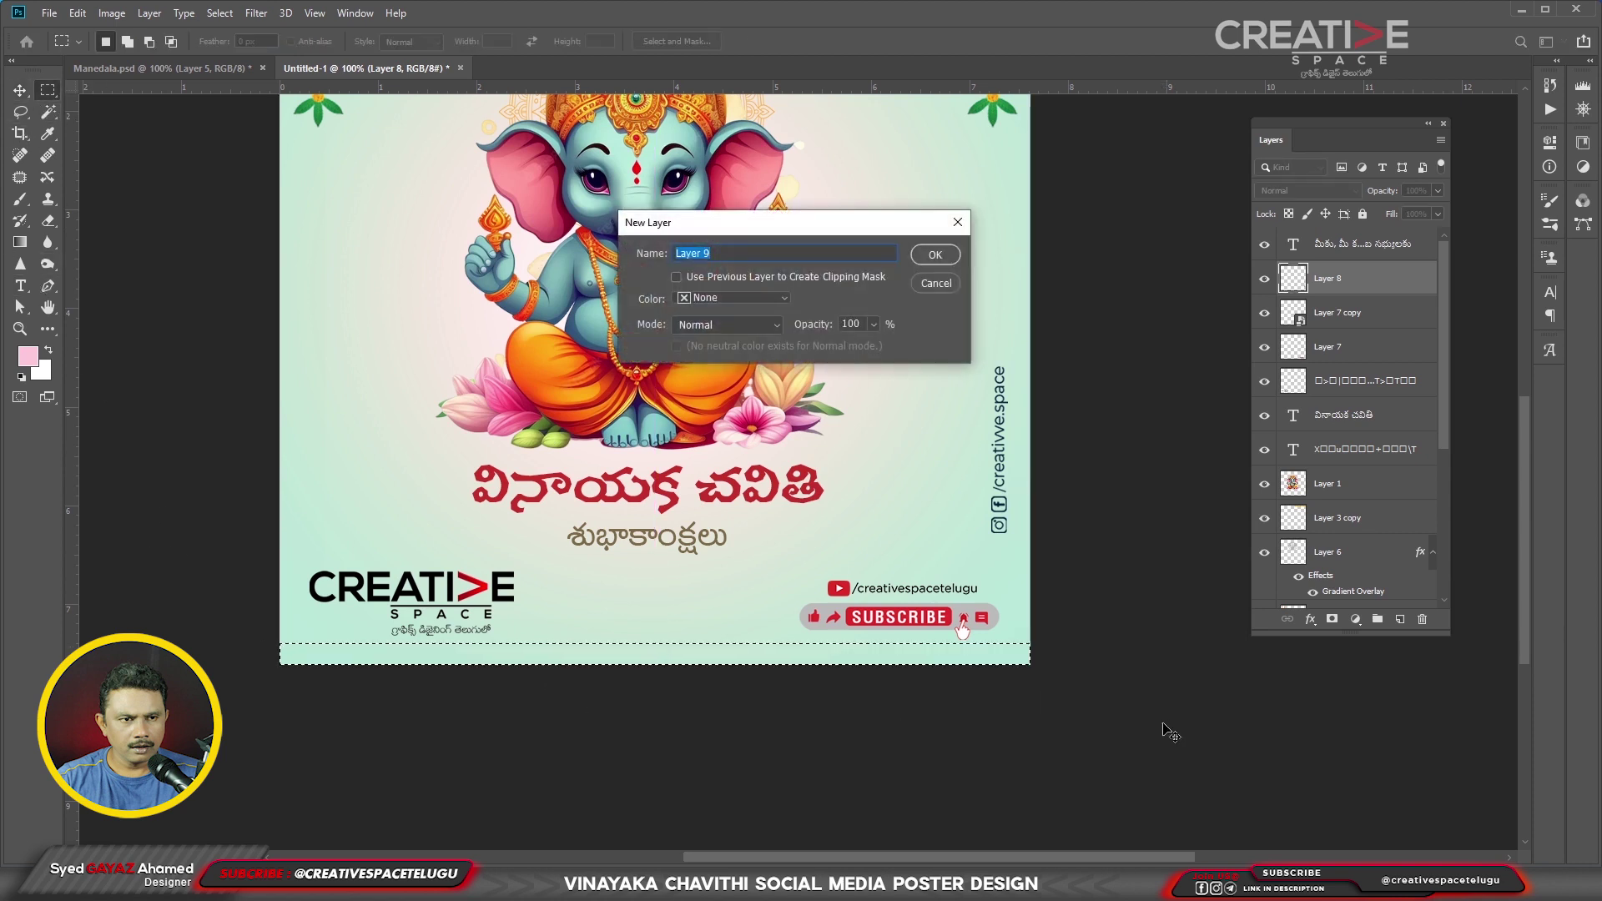
{"action": "key", "text": "Return"}
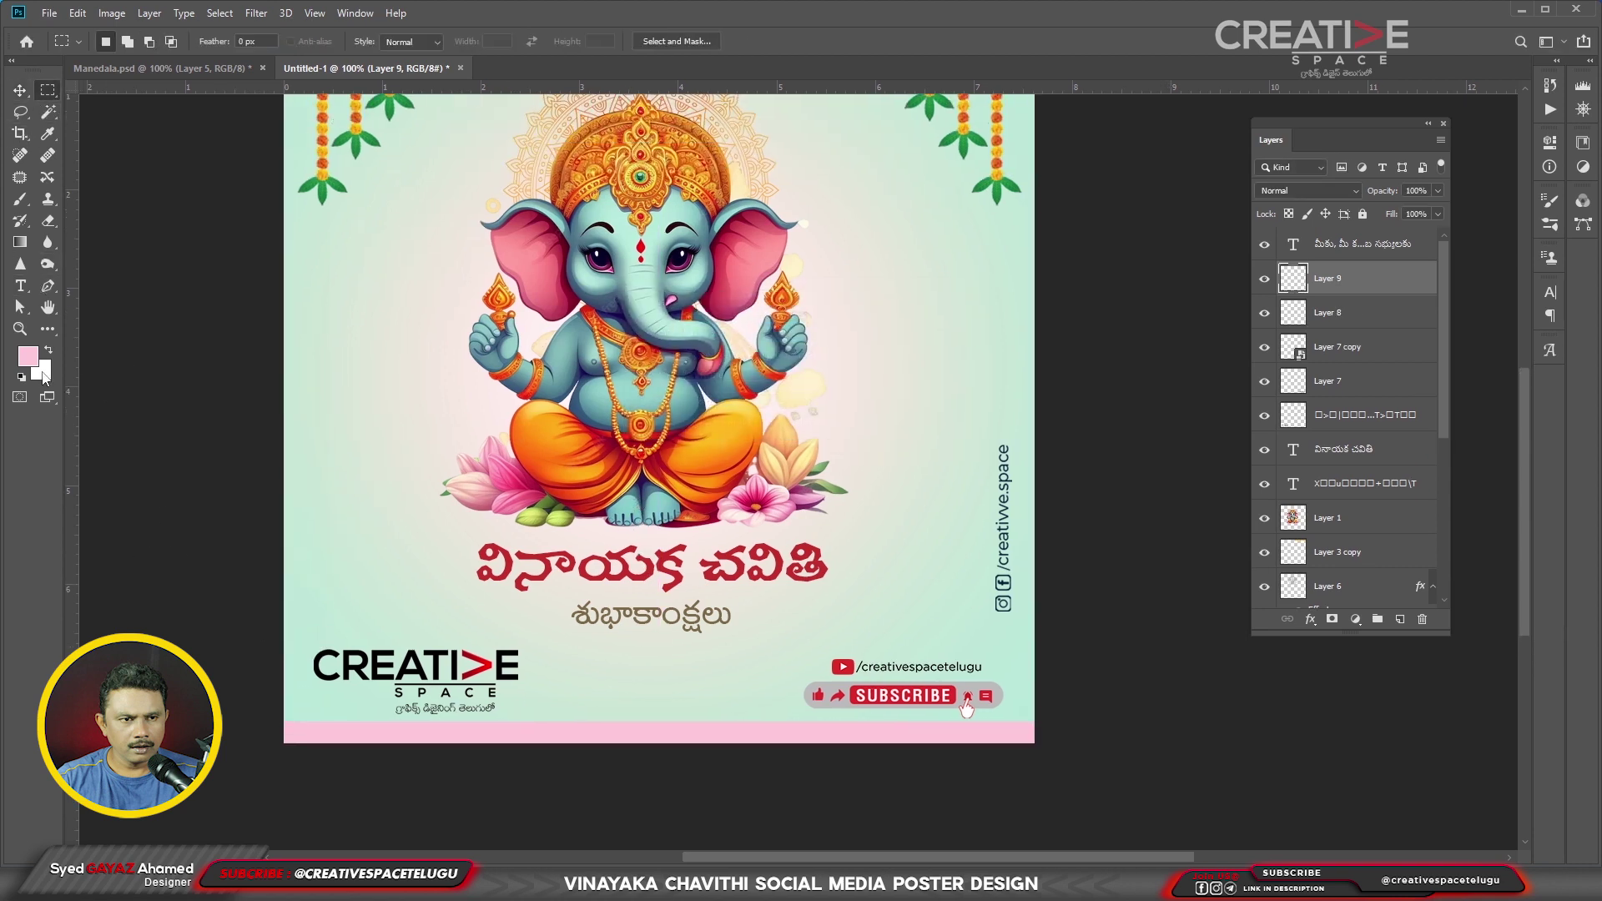
{"action": "left_click", "coordinate": [28, 357]}
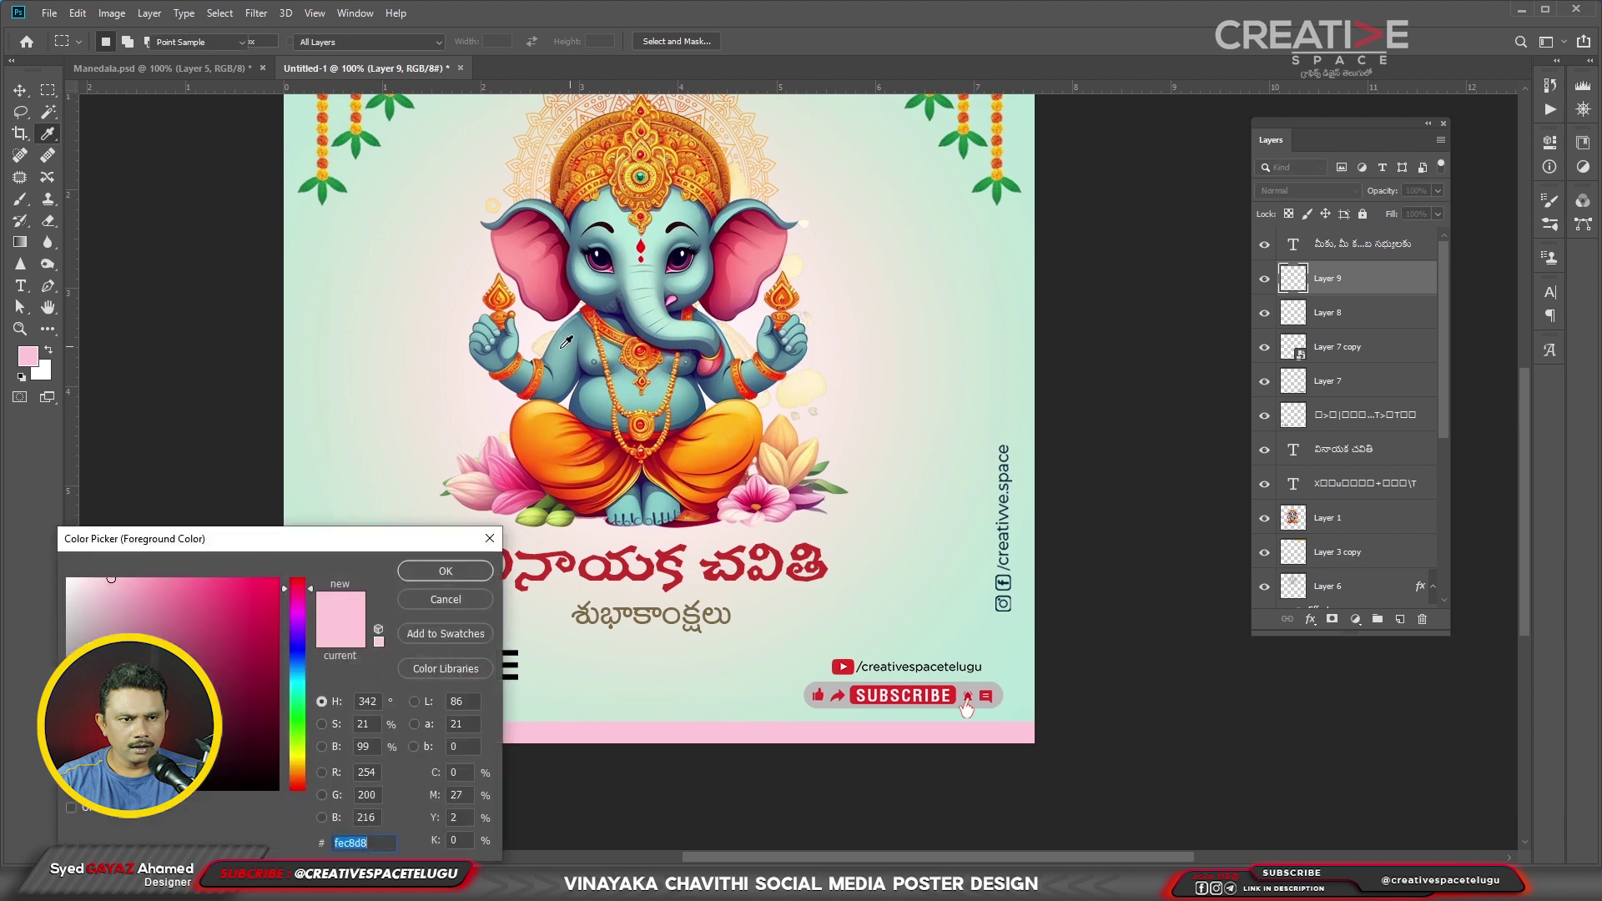
{"action": "left_click", "coordinate": [712, 338]}
{"action": "left_click", "coordinate": [445, 571]}
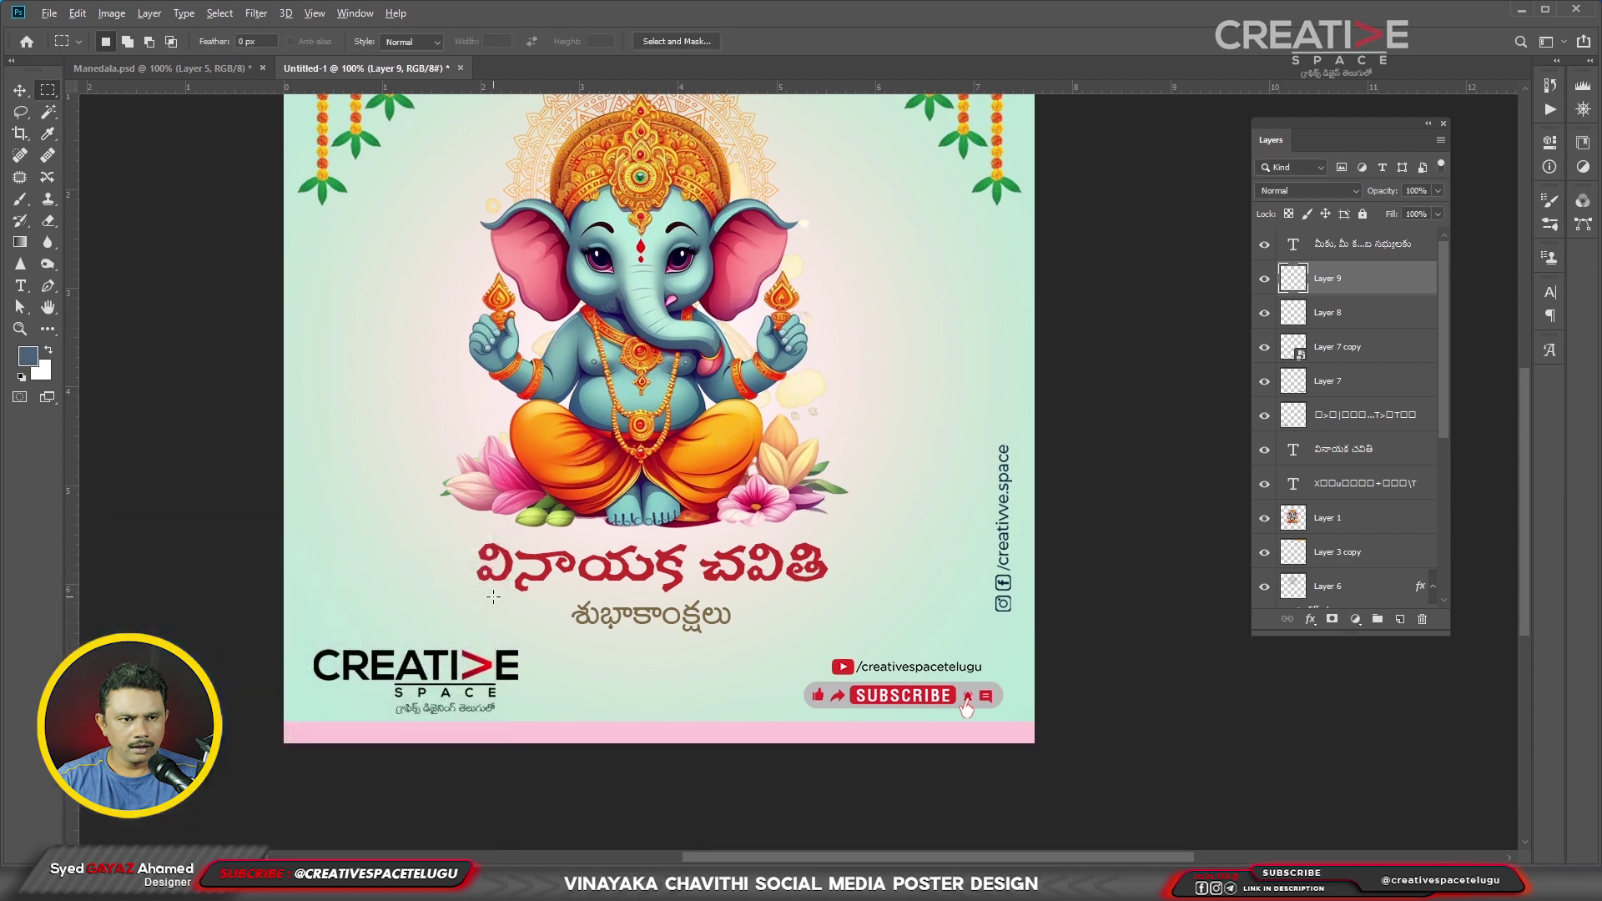
{"action": "key", "text": "alt+BackSpace"}
{"action": "left_click_drag", "start_coordinate": [310, 385], "coordinate": [330, 482]}
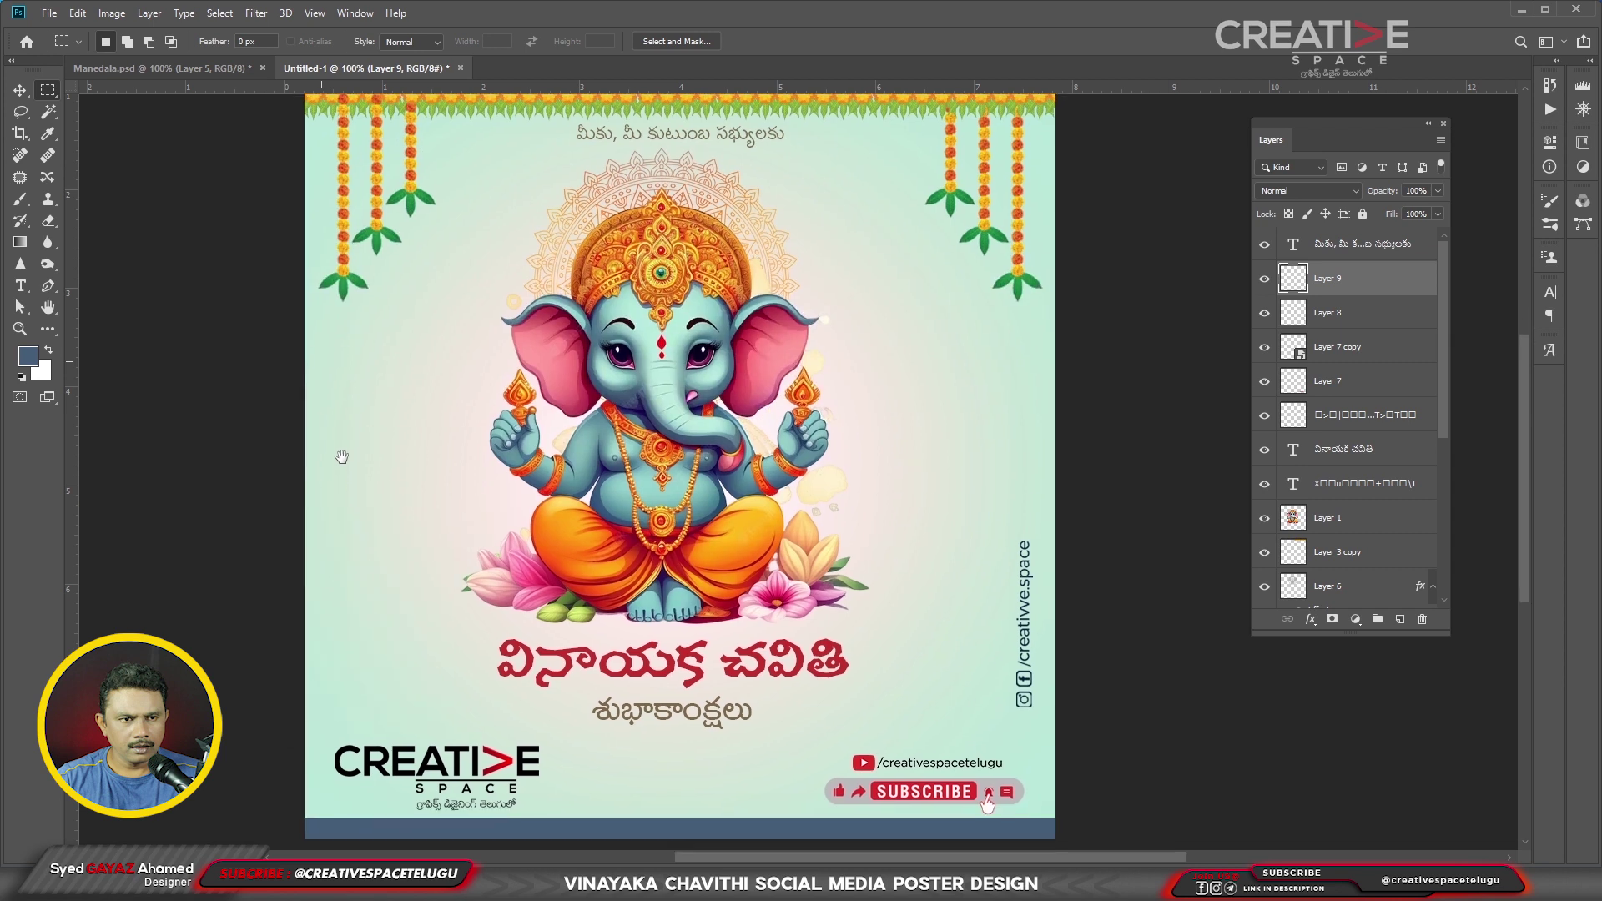
- Duplicate the bottom strip layer and sample teal from the poster as foreground colour
{"action": "key", "text": "v"}
{"action": "key", "text": "ctrl+j"}
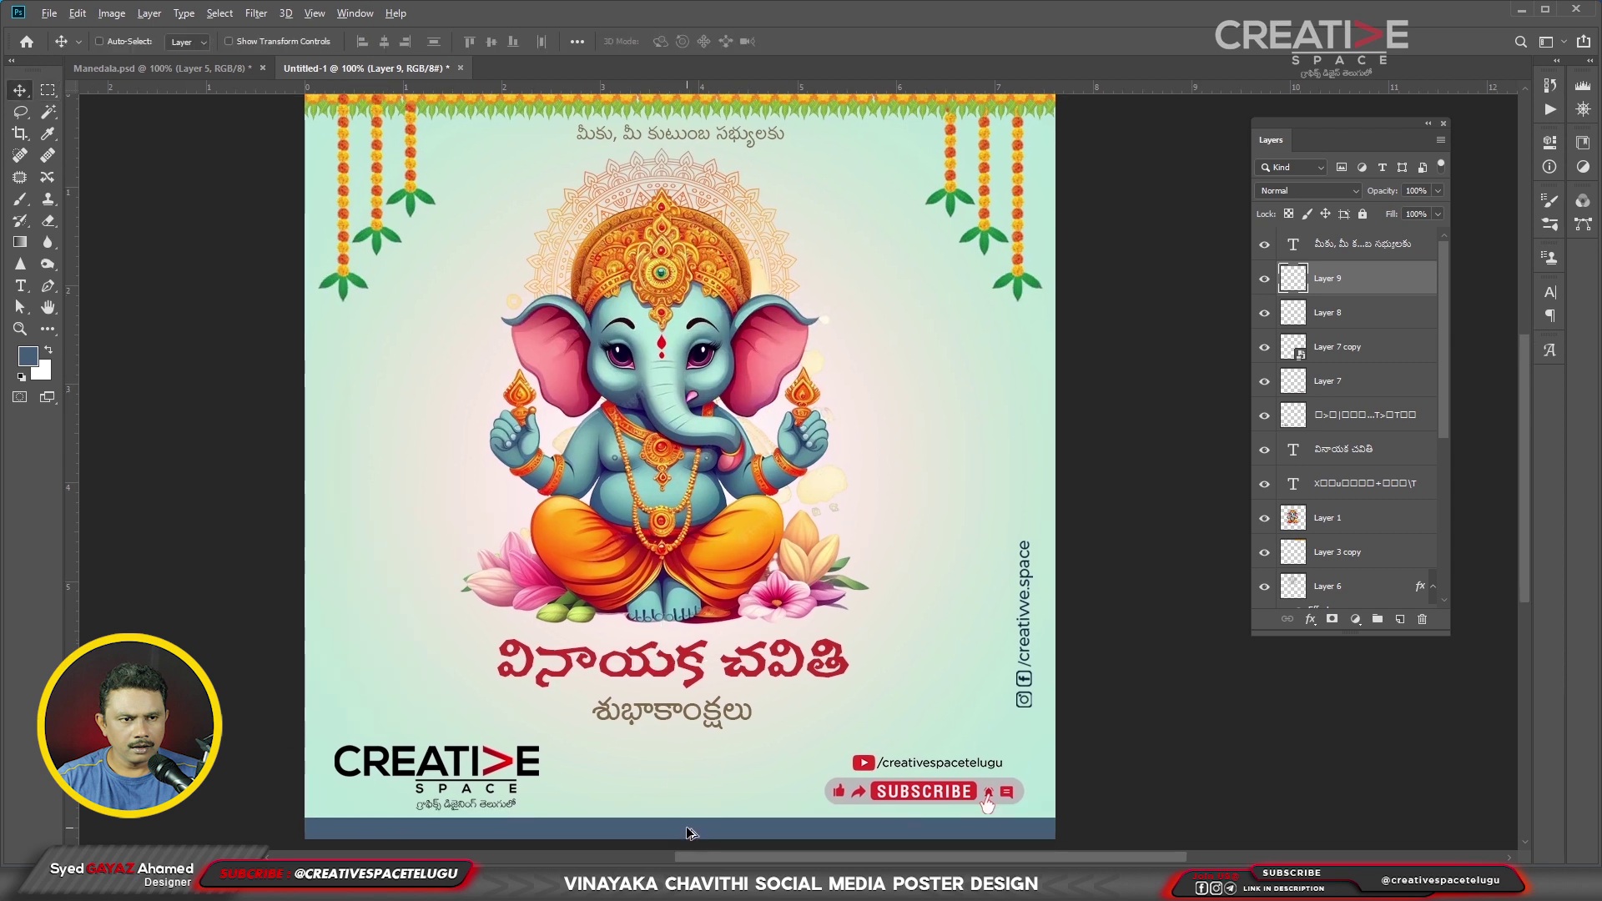
{"action": "scroll", "coordinate": [659, 501], "scroll_direction": "down", "scroll_amount": 1}
{"action": "left_click", "coordinate": [26, 356]}
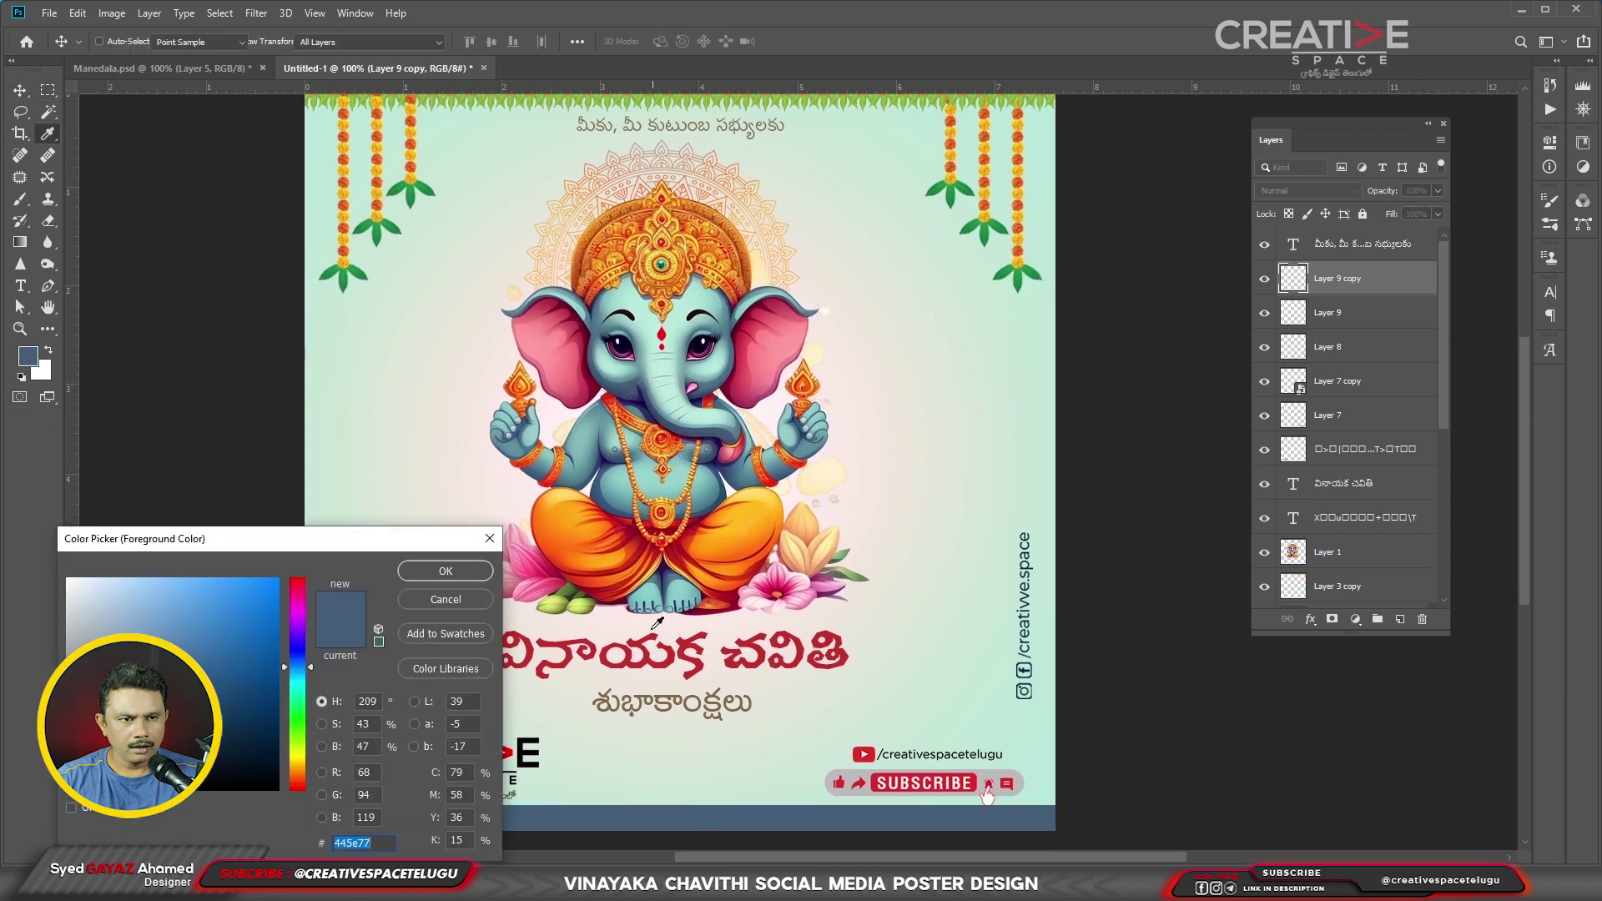
{"action": "left_click", "coordinate": [690, 591]}
{"action": "left_click", "coordinate": [446, 571]}
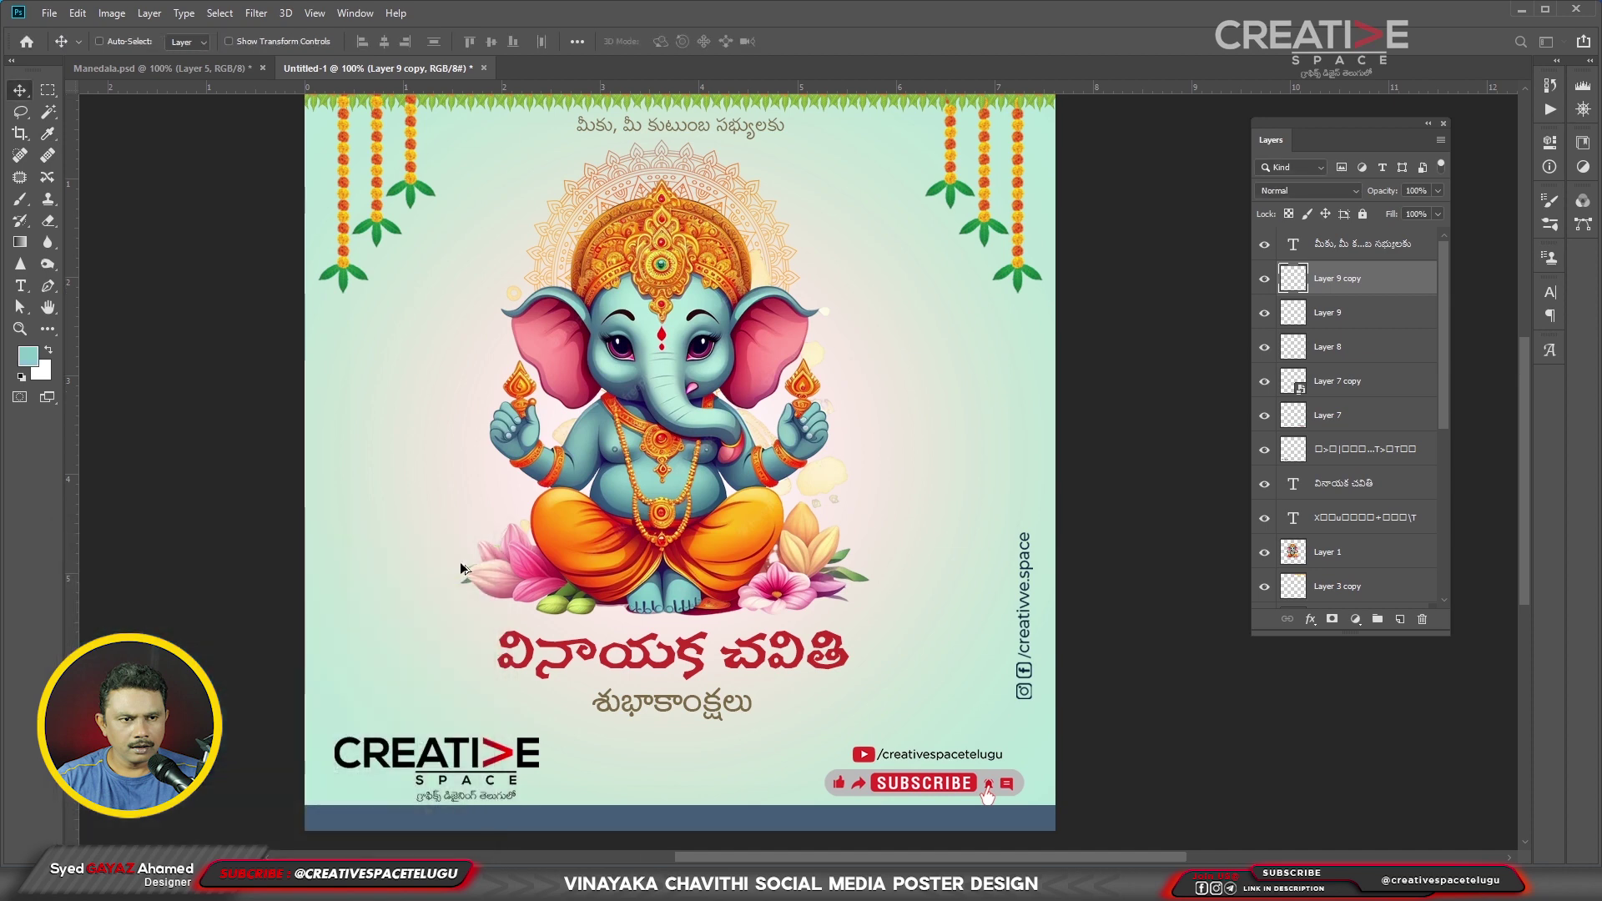
- Fill the strip copy with teal, send it below Layer 9, and pick a darker teal
{"action": "key", "text": "shift+alt+BackSpace"}
{"action": "key", "text": "Up"}
{"action": "key", "text": "ctrl+["}
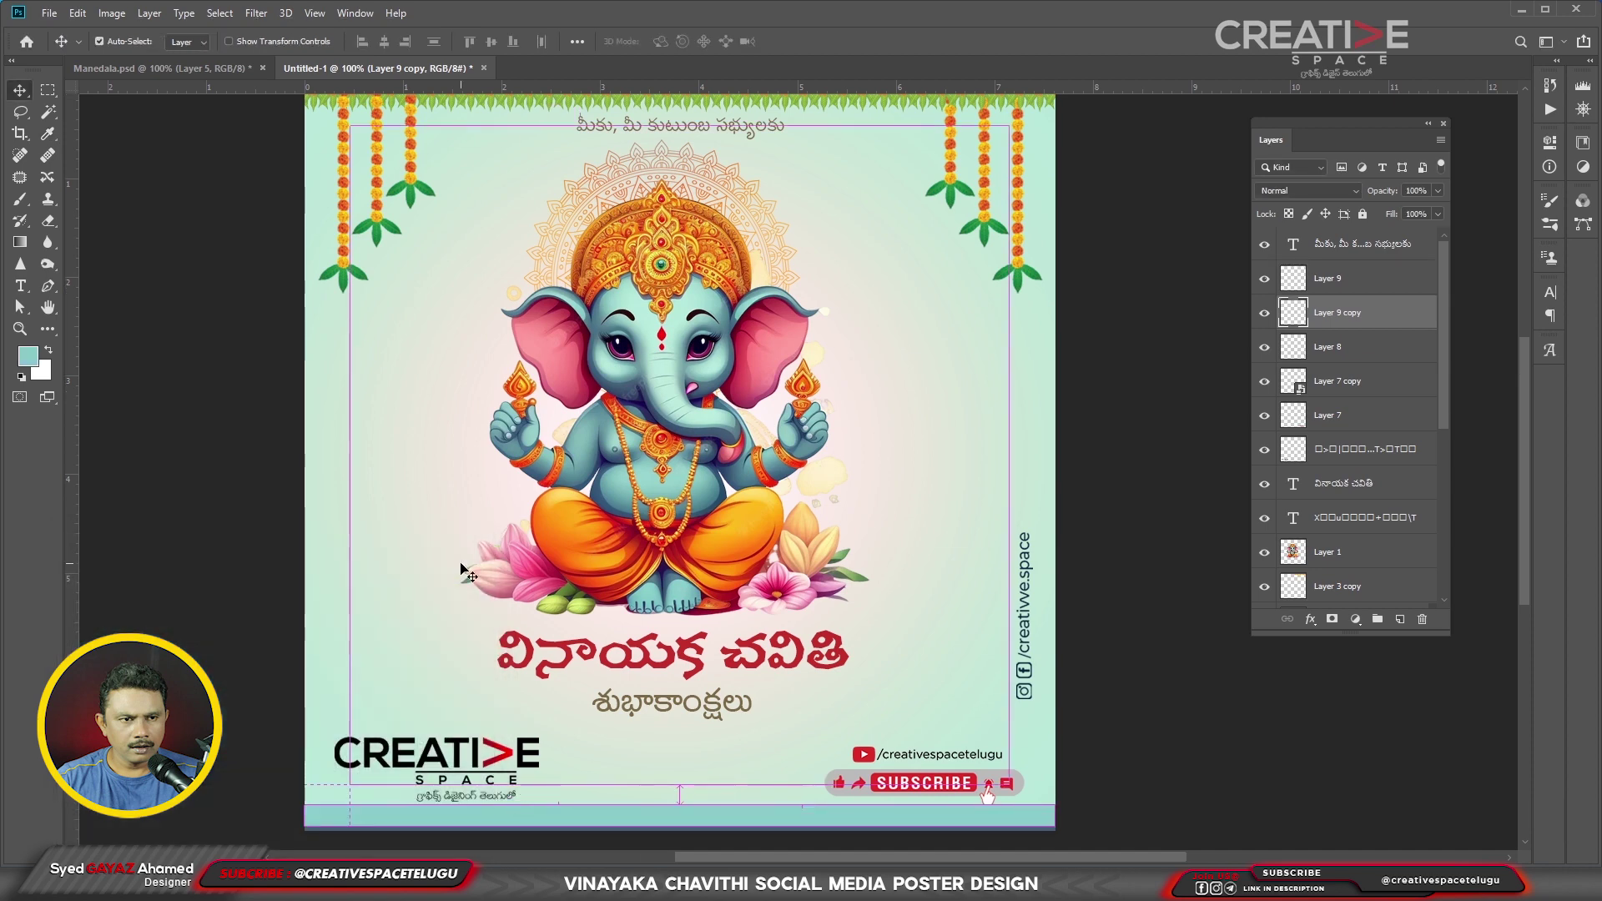
{"action": "left_click", "coordinate": [28, 357]}
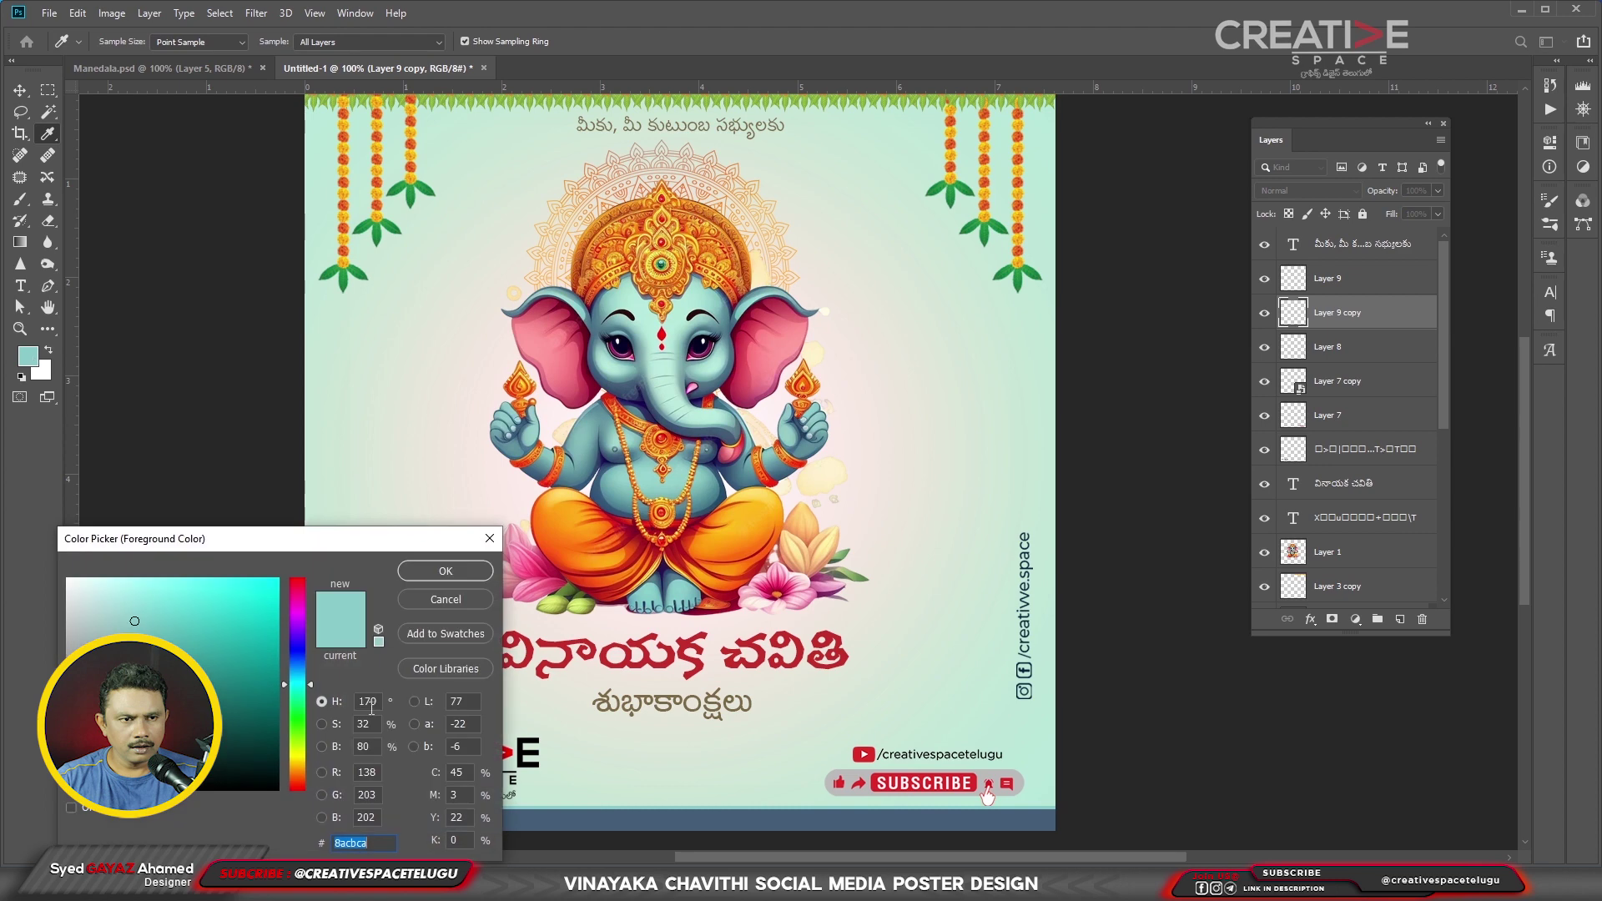
{"action": "left_click", "coordinate": [457, 574]}
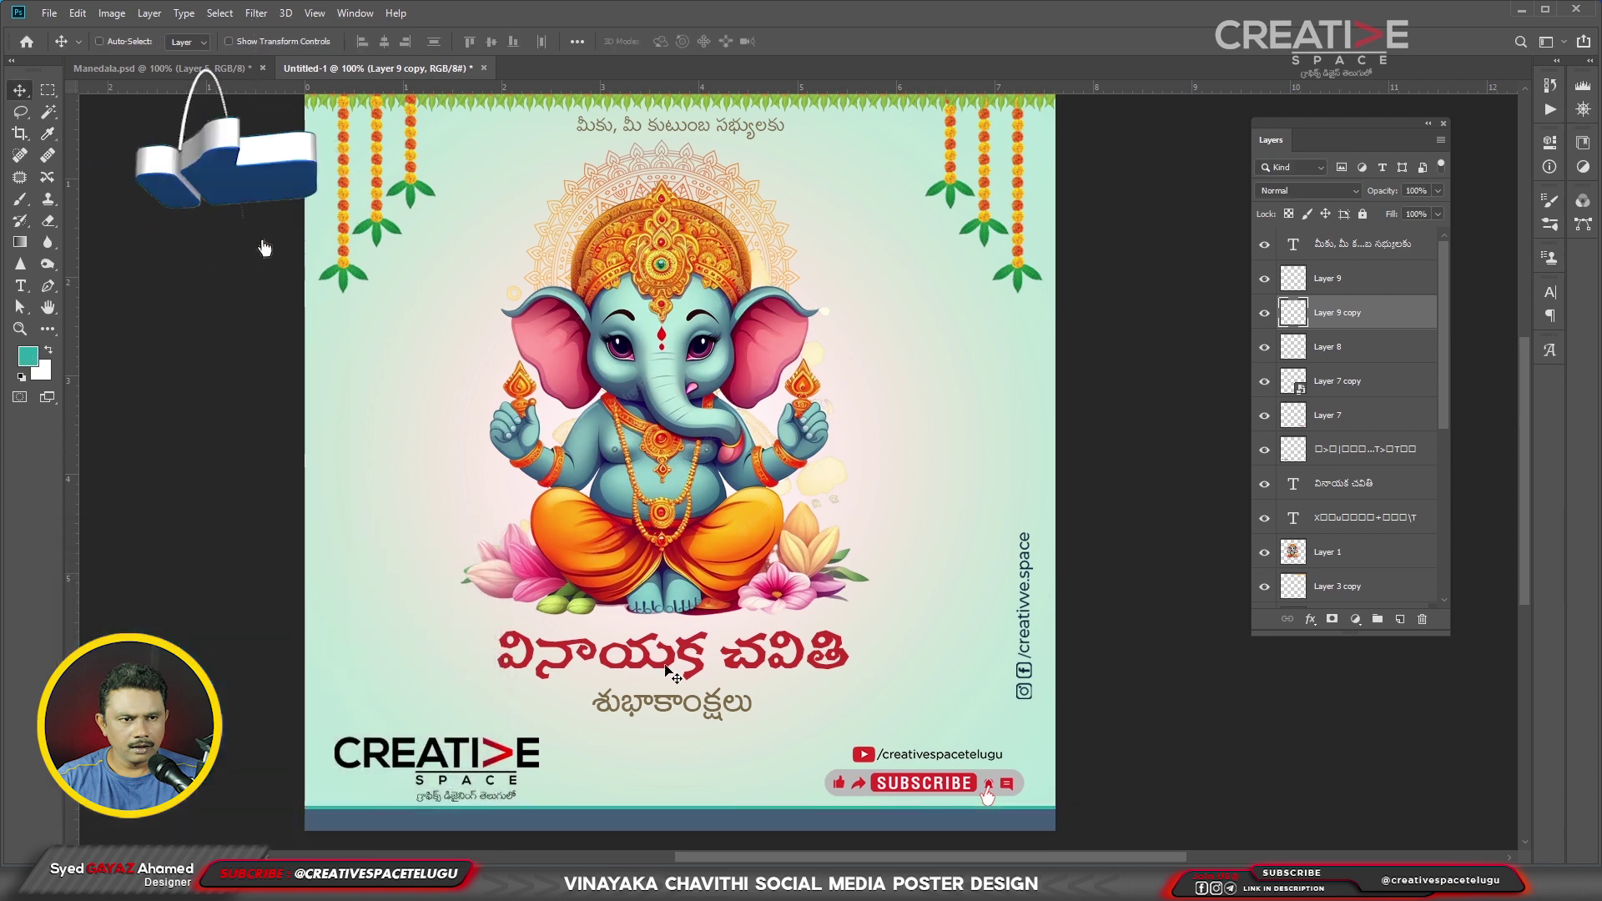
{"action": "scroll", "coordinate": [648, 649], "scroll_direction": "down", "scroll_amount": 2}
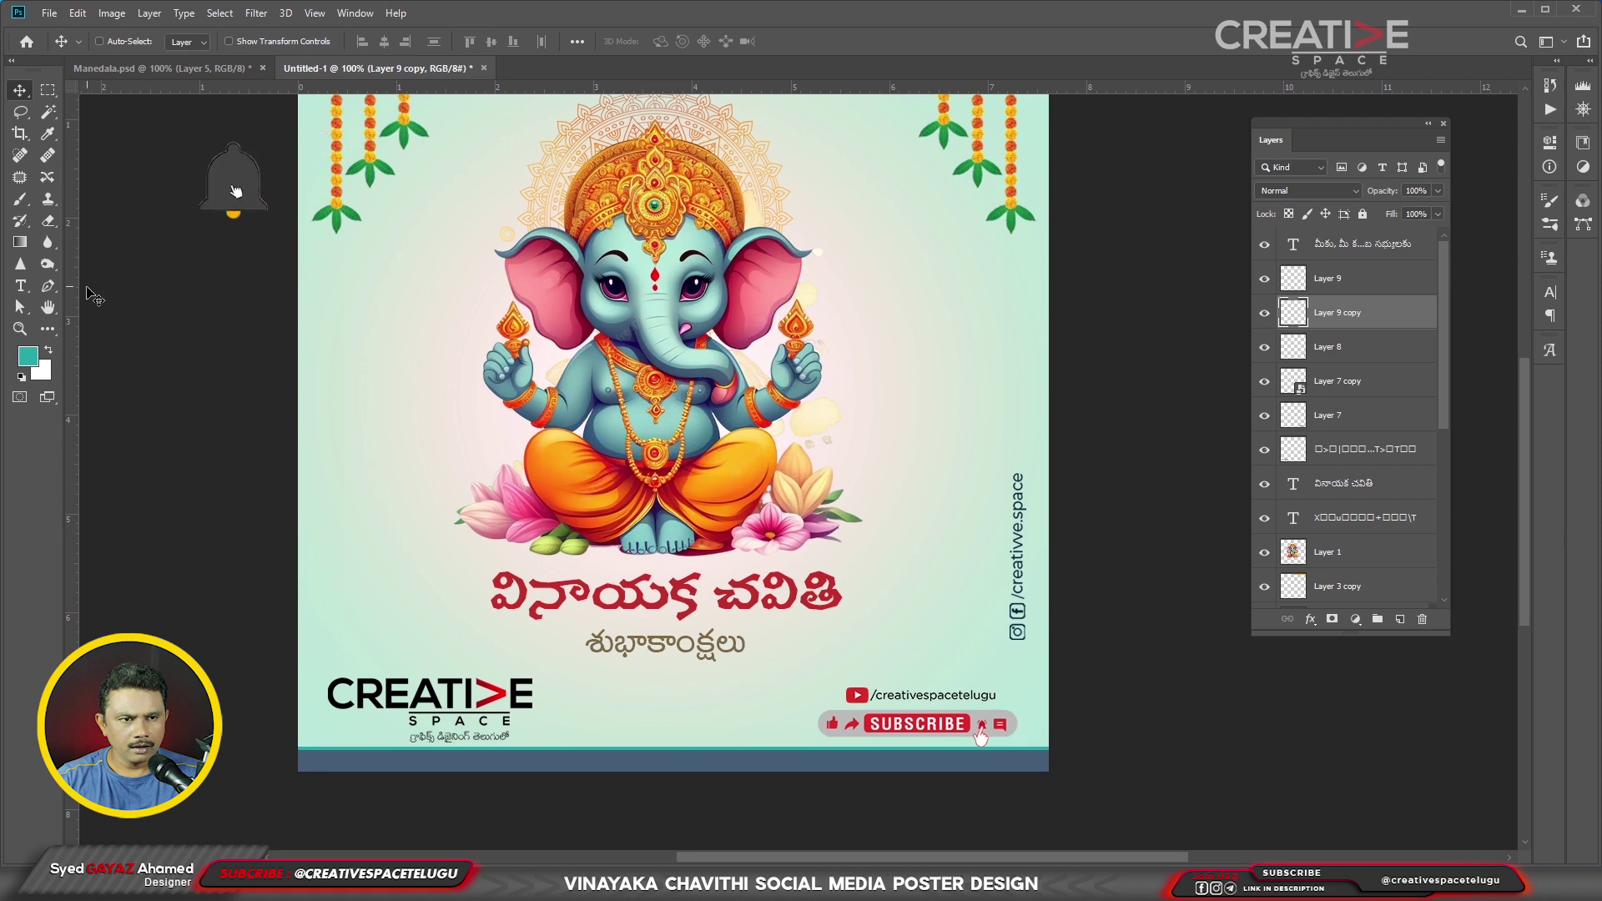
- Draw a swash custom shape just right of the Telugu greeting line
{"action": "key", "text": "u"}
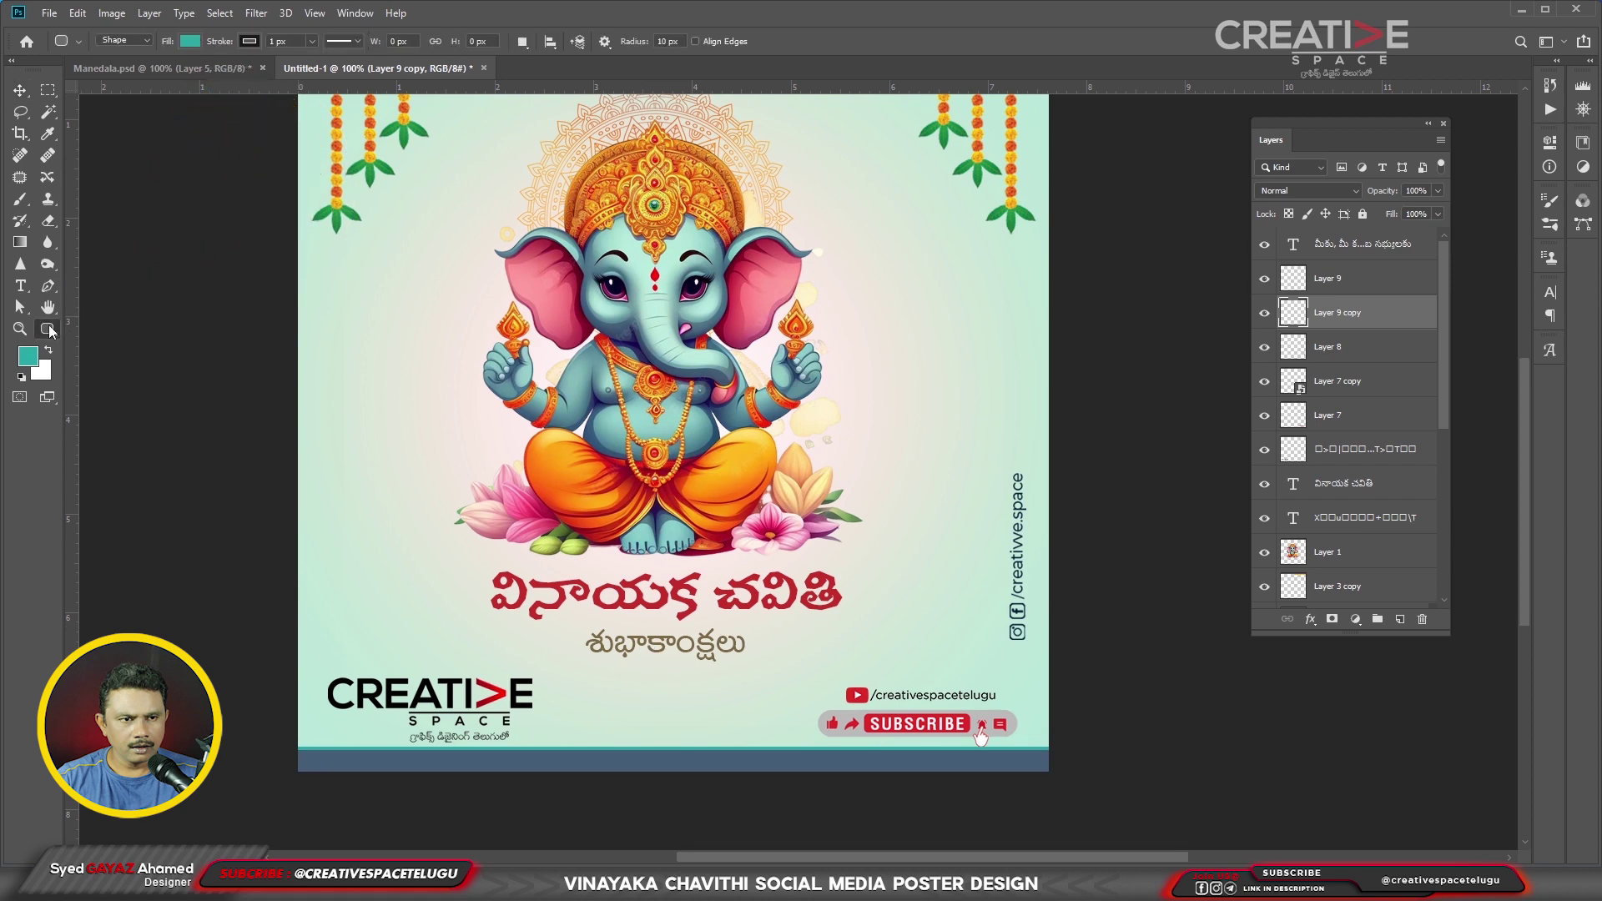
{"action": "right_click", "coordinate": [50, 329]}
{"action": "left_click", "coordinate": [213, 677]}
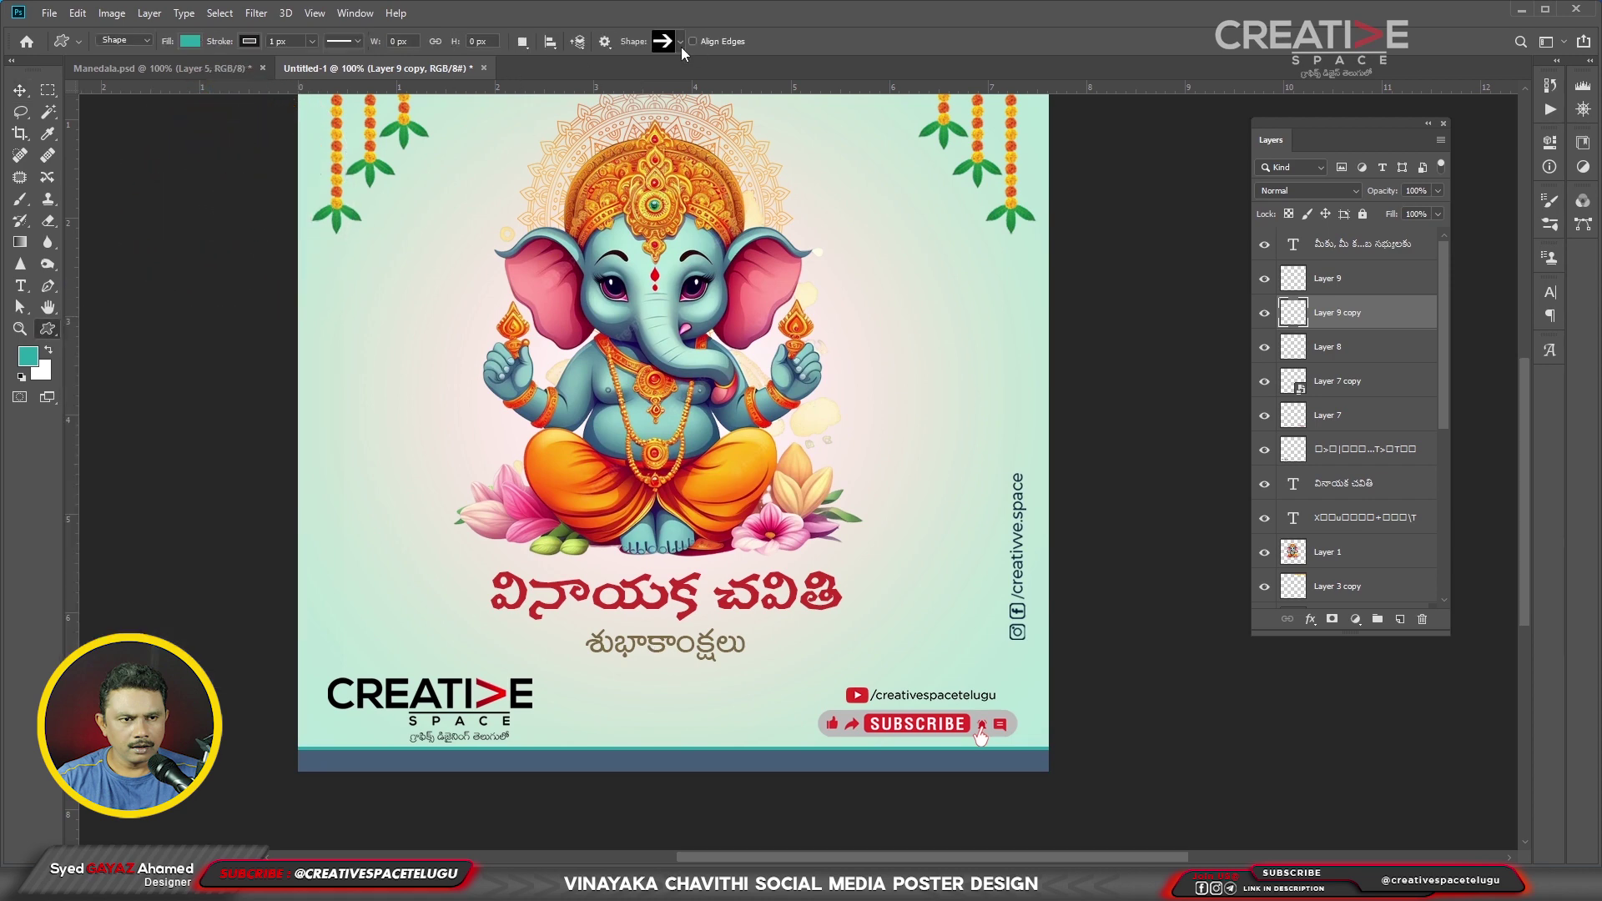
{"action": "left_click", "coordinate": [681, 41]}
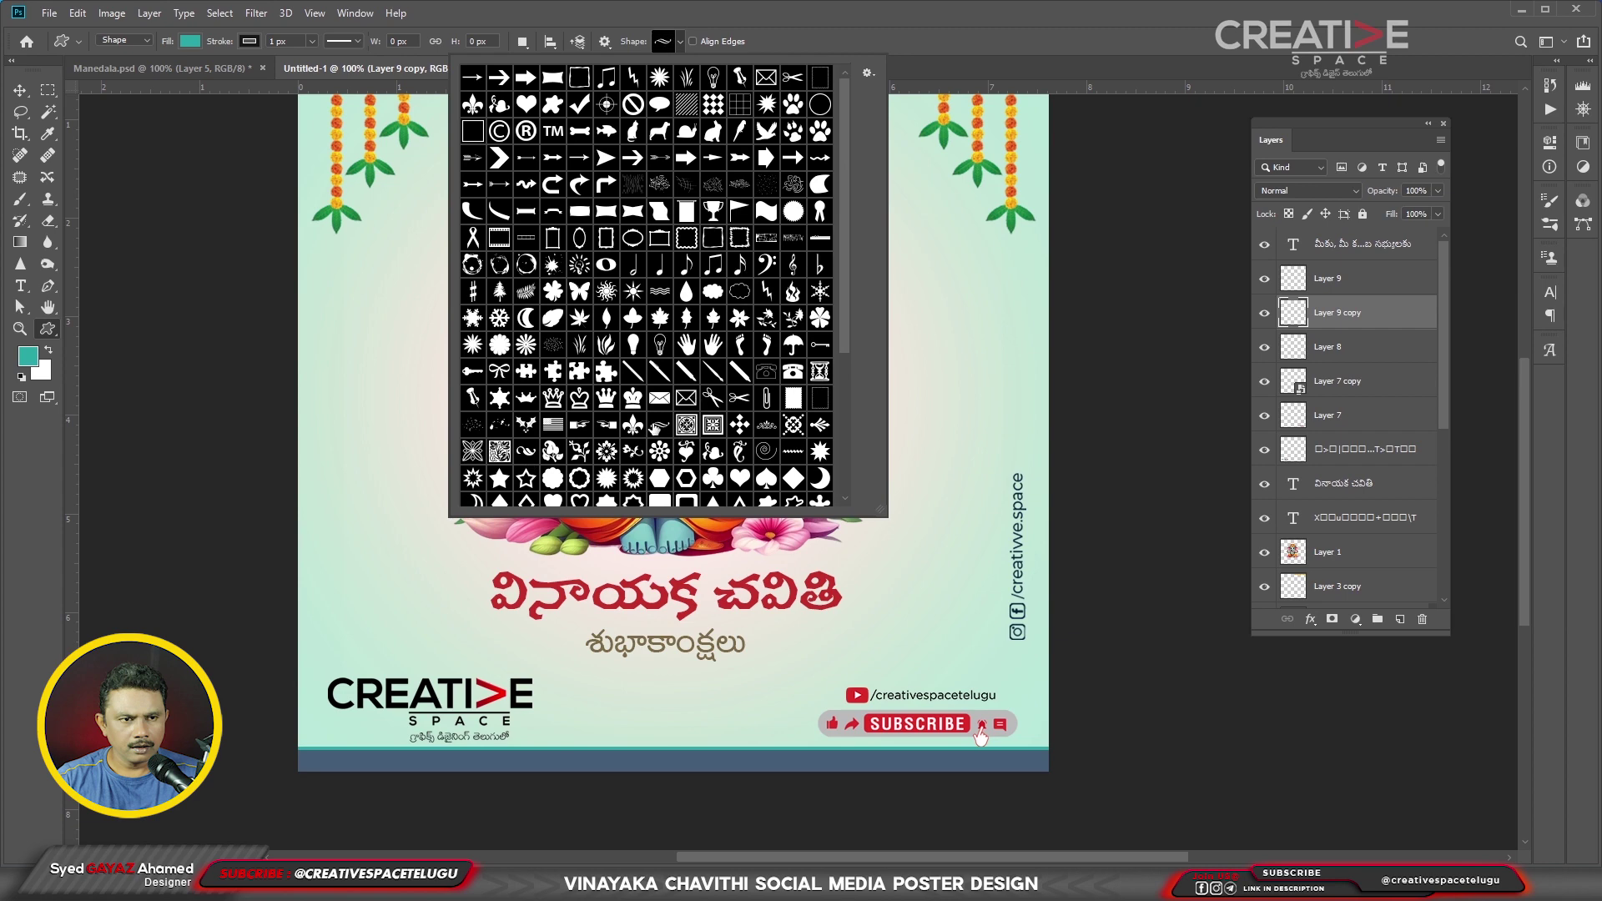
{"action": "key", "text": "Escape"}
{"action": "left_click_drag", "start_coordinate": [771, 645], "coordinate": [834, 676]}
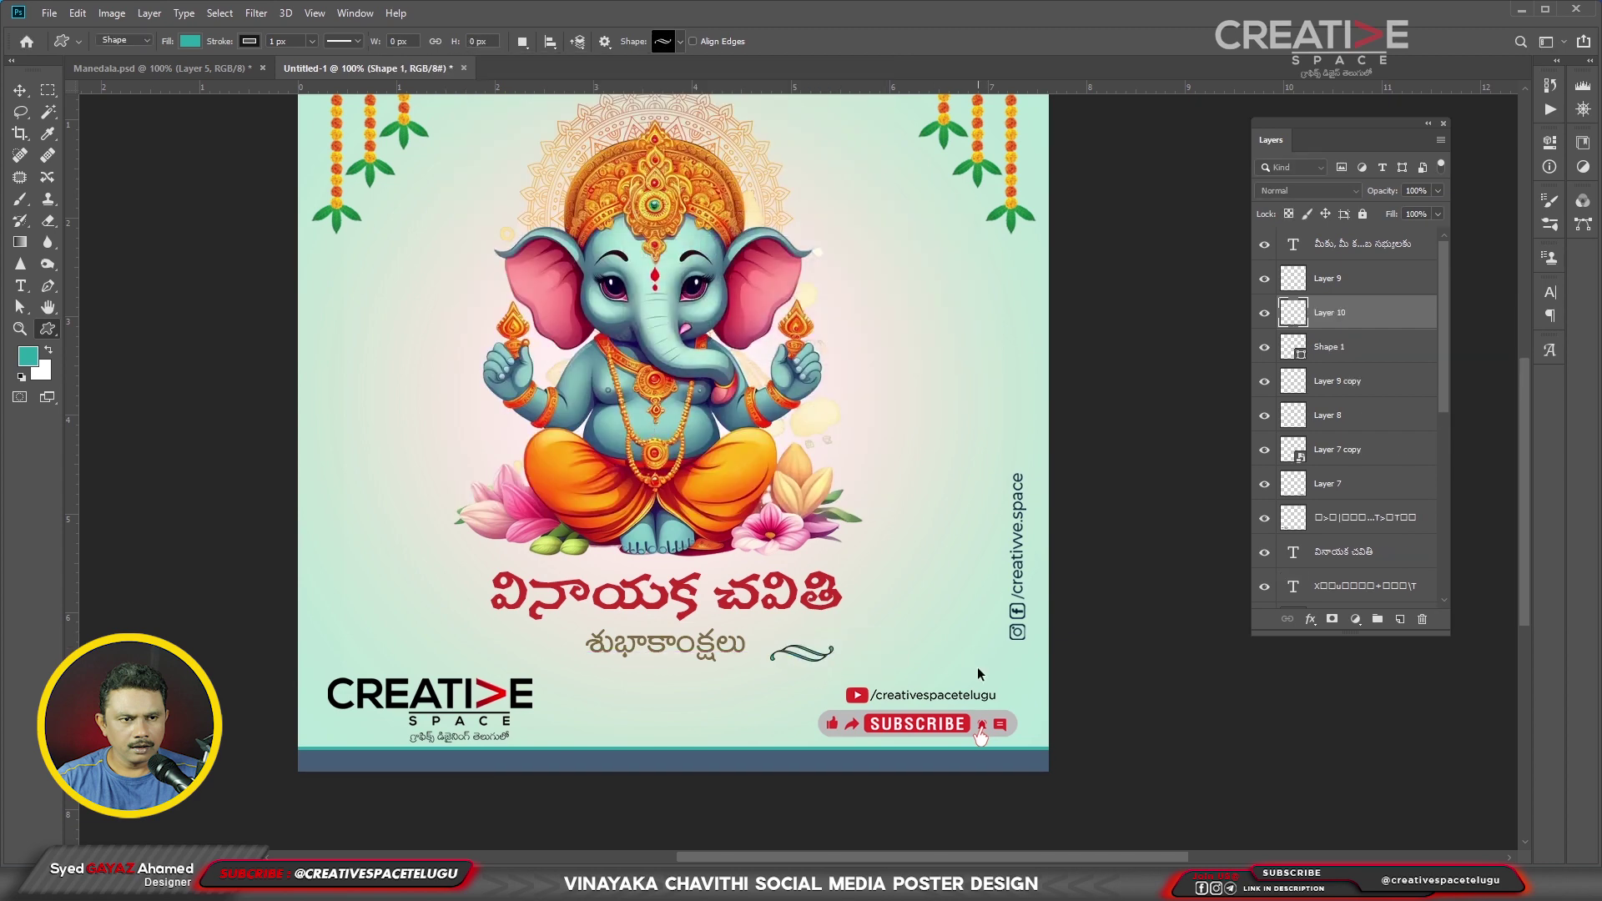
{"action": "key", "text": "ctrl+plus"}
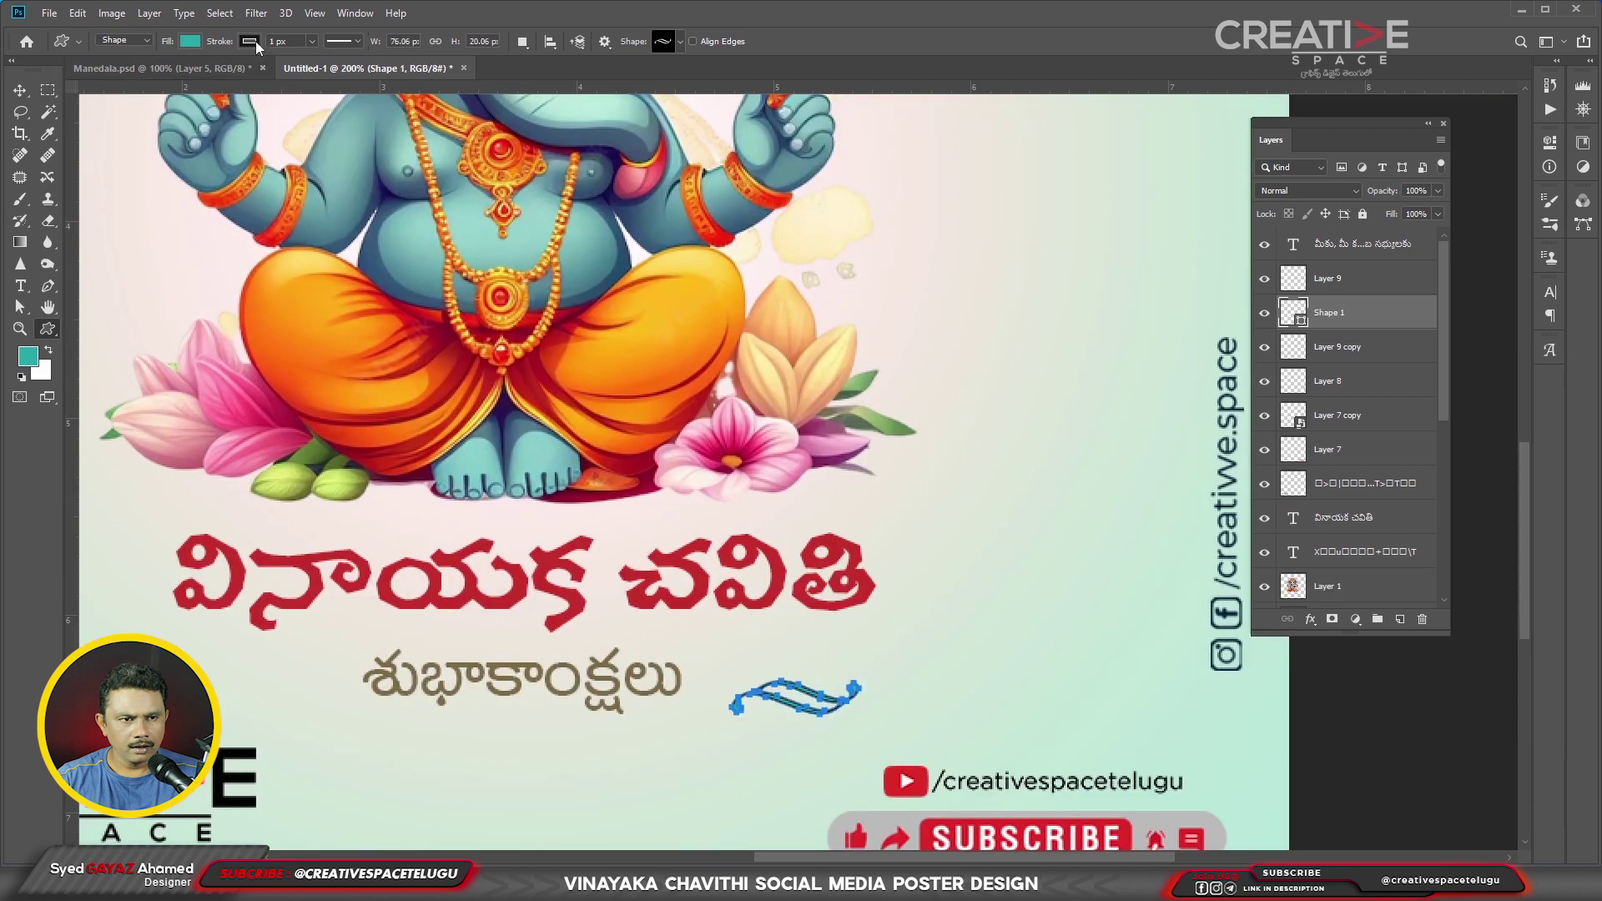
- Set the swash's stroke to none and review its fill colour options
{"action": "left_click", "coordinate": [253, 40]}
{"action": "left_click", "coordinate": [178, 73]}
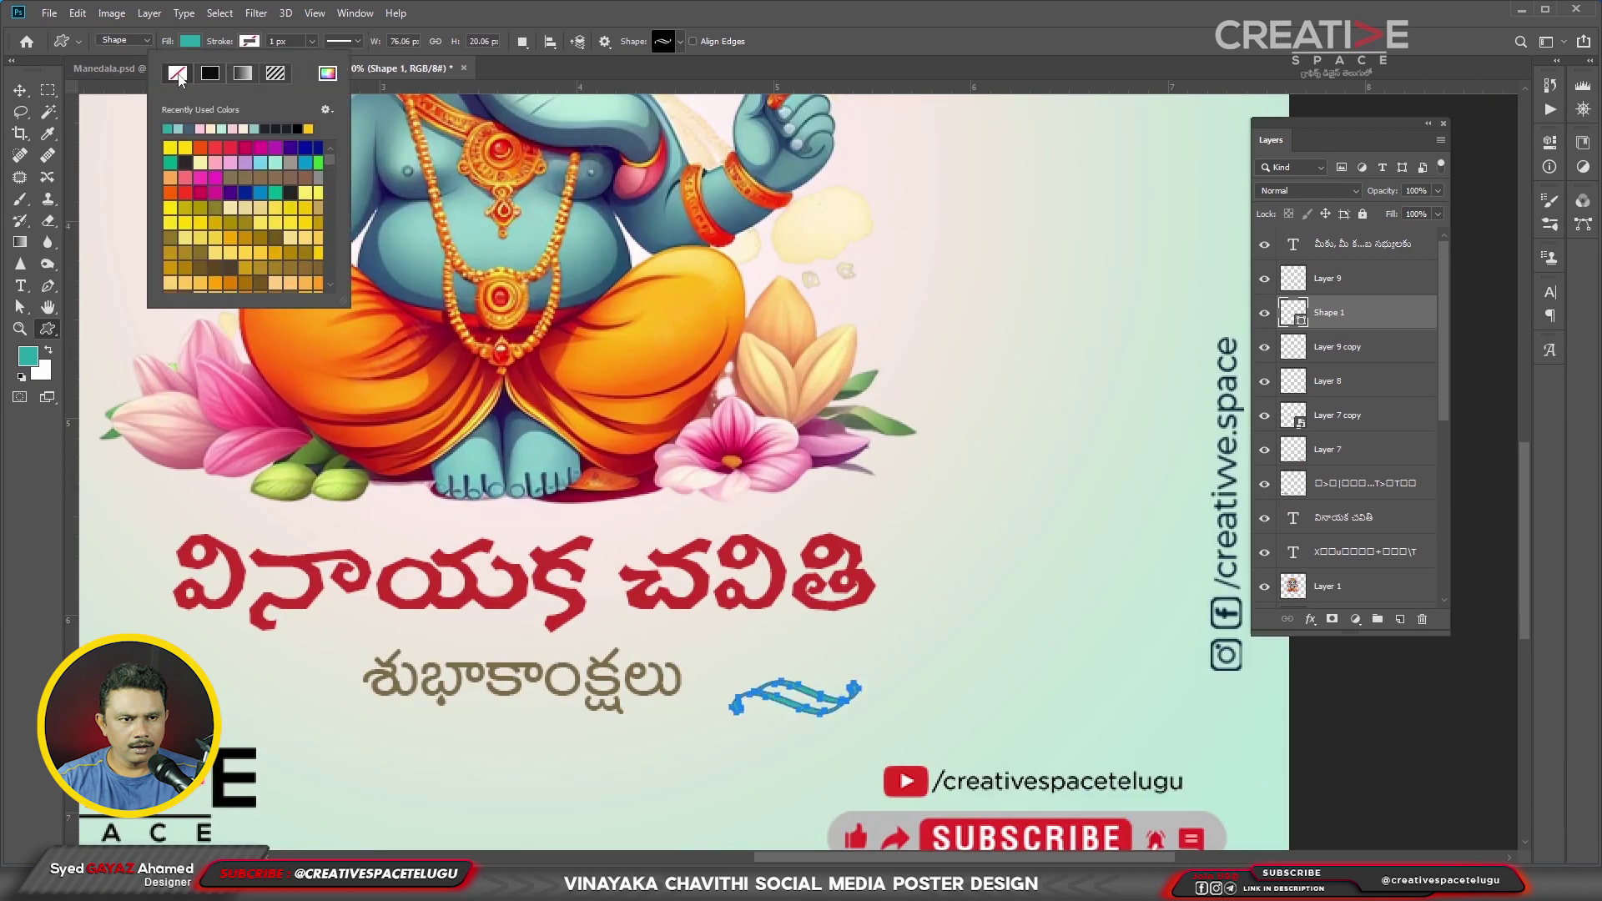
{"action": "left_click", "coordinate": [423, 117]}
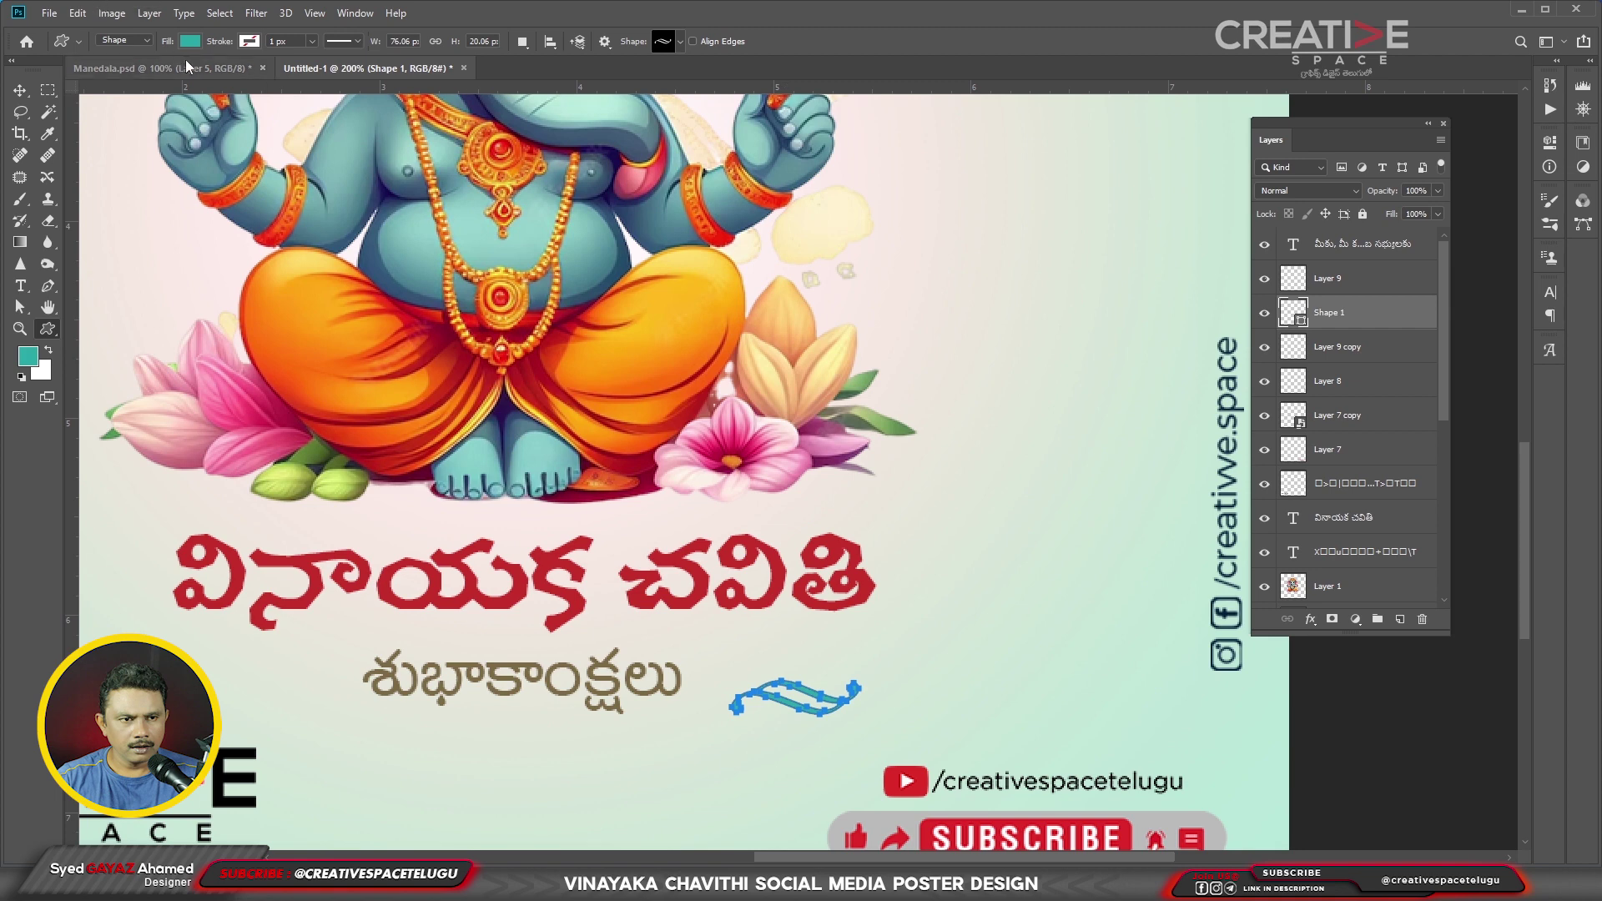
{"action": "left_click", "coordinate": [191, 42]}
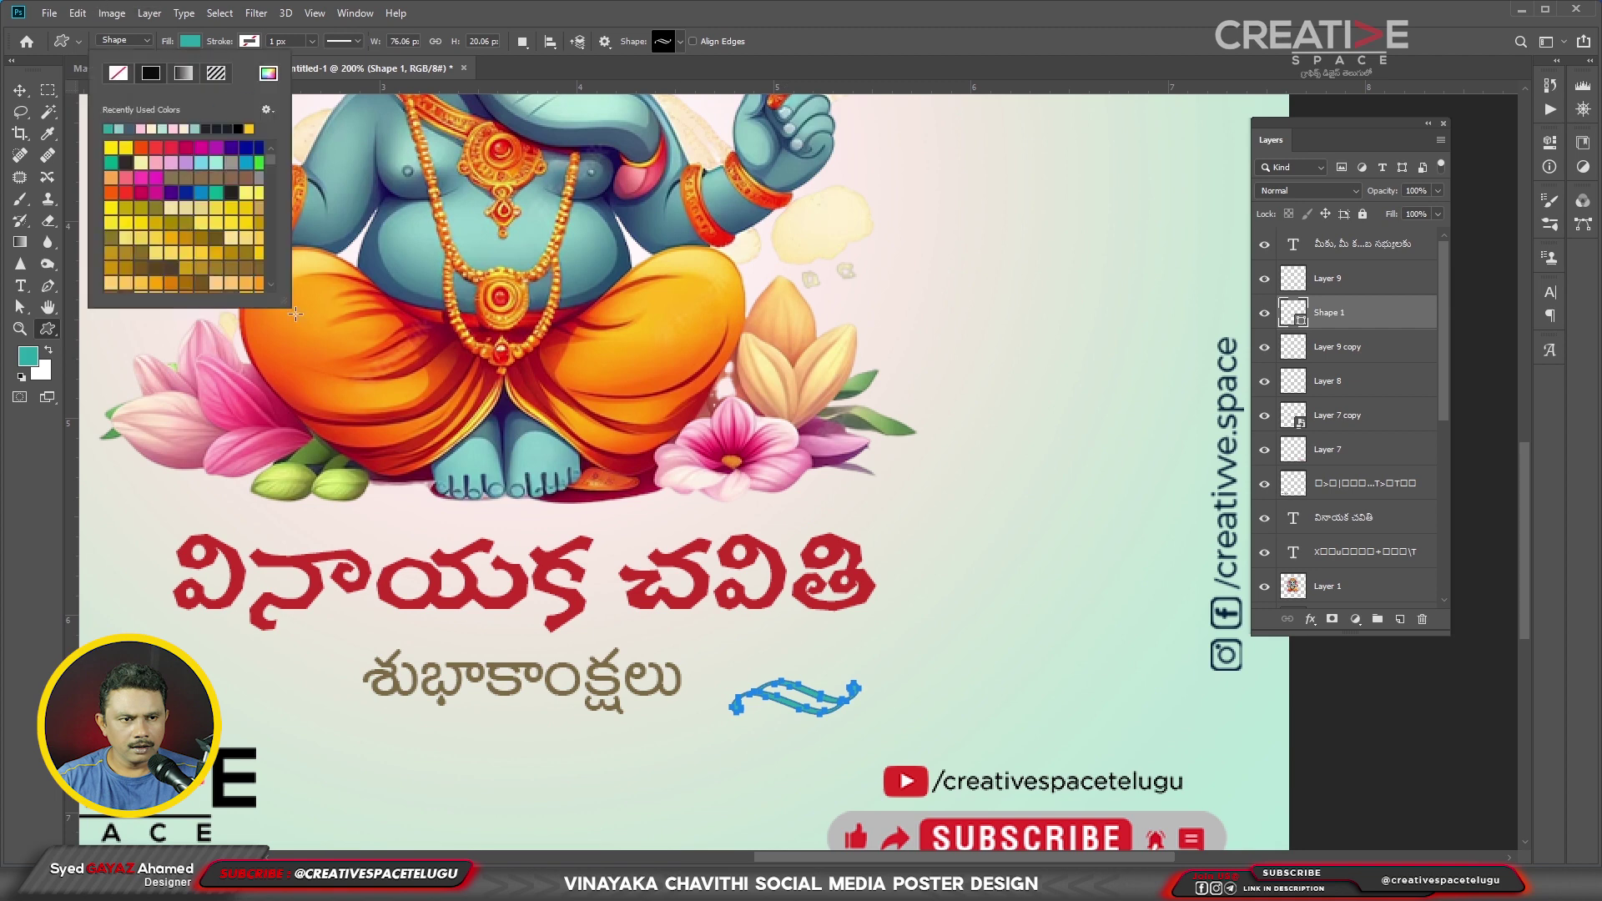
{"action": "left_click", "coordinate": [686, 7]}
- Fill the swash with brown sampled from the greeting text and move it beside the greeting
{"action": "left_click", "coordinate": [28, 357]}
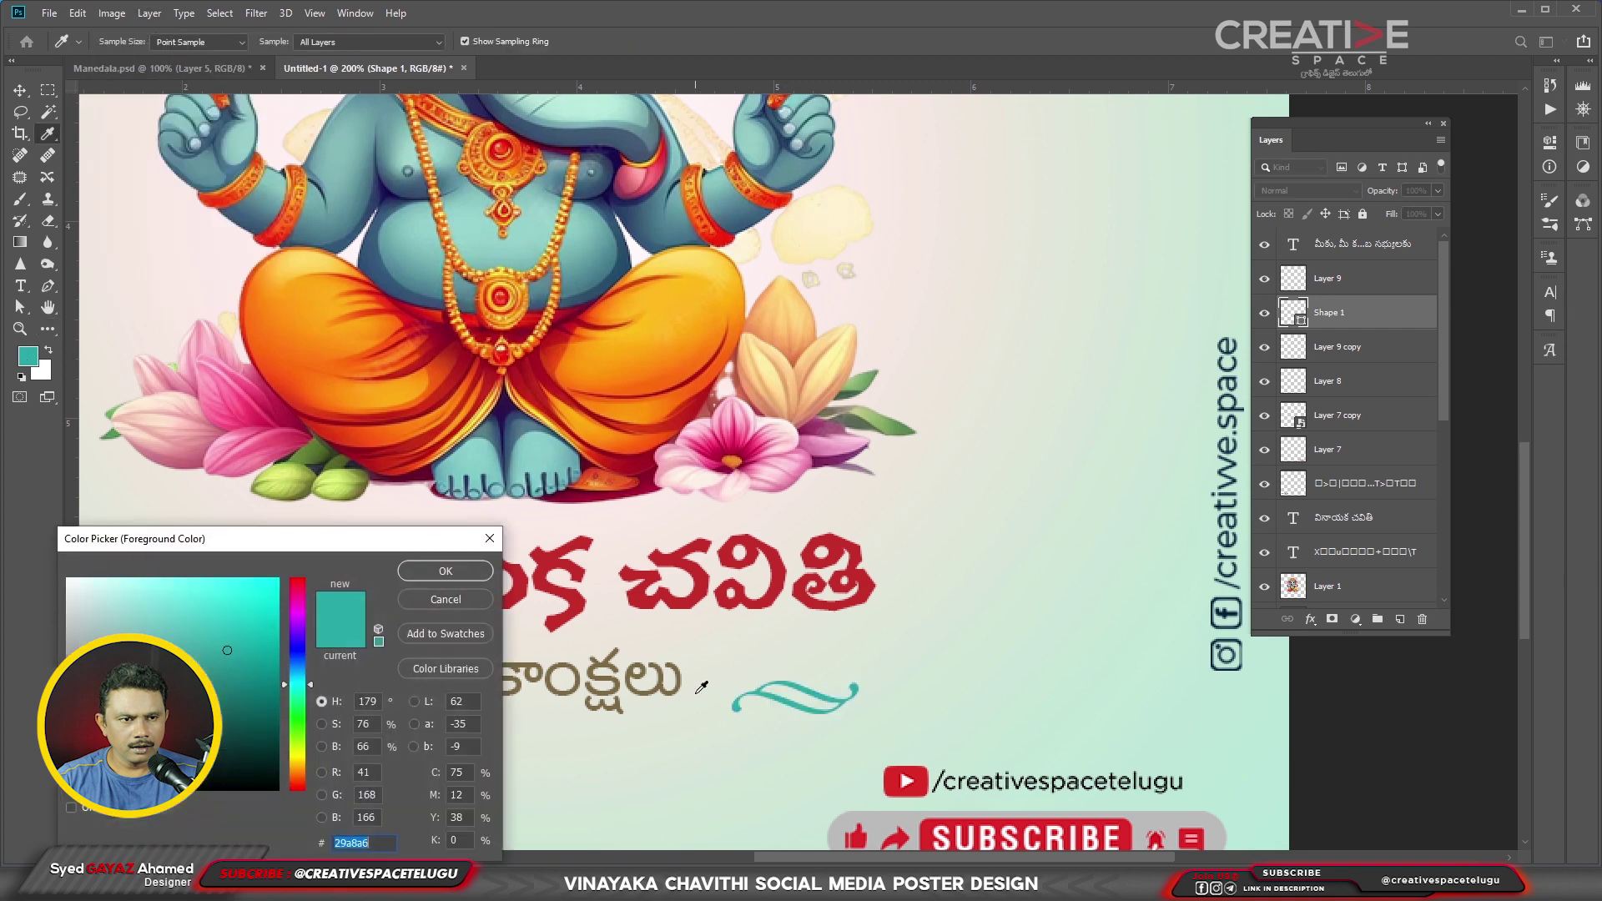
{"action": "left_click", "coordinate": [667, 679]}
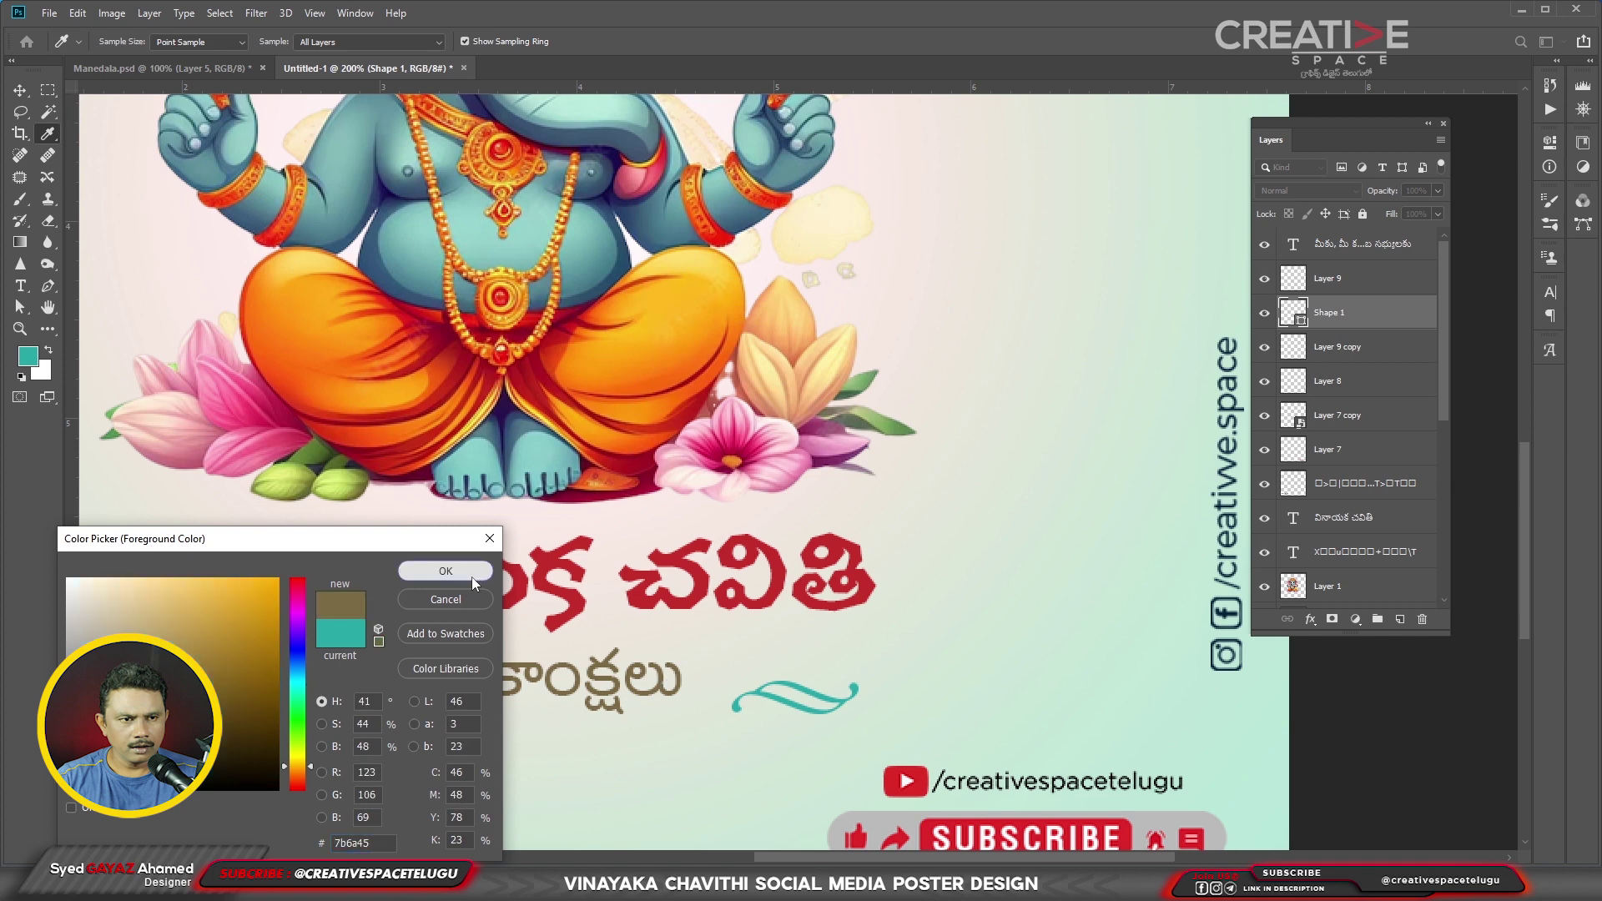
{"action": "left_click", "coordinate": [473, 578]}
{"action": "key", "text": "alt+BackSpace"}
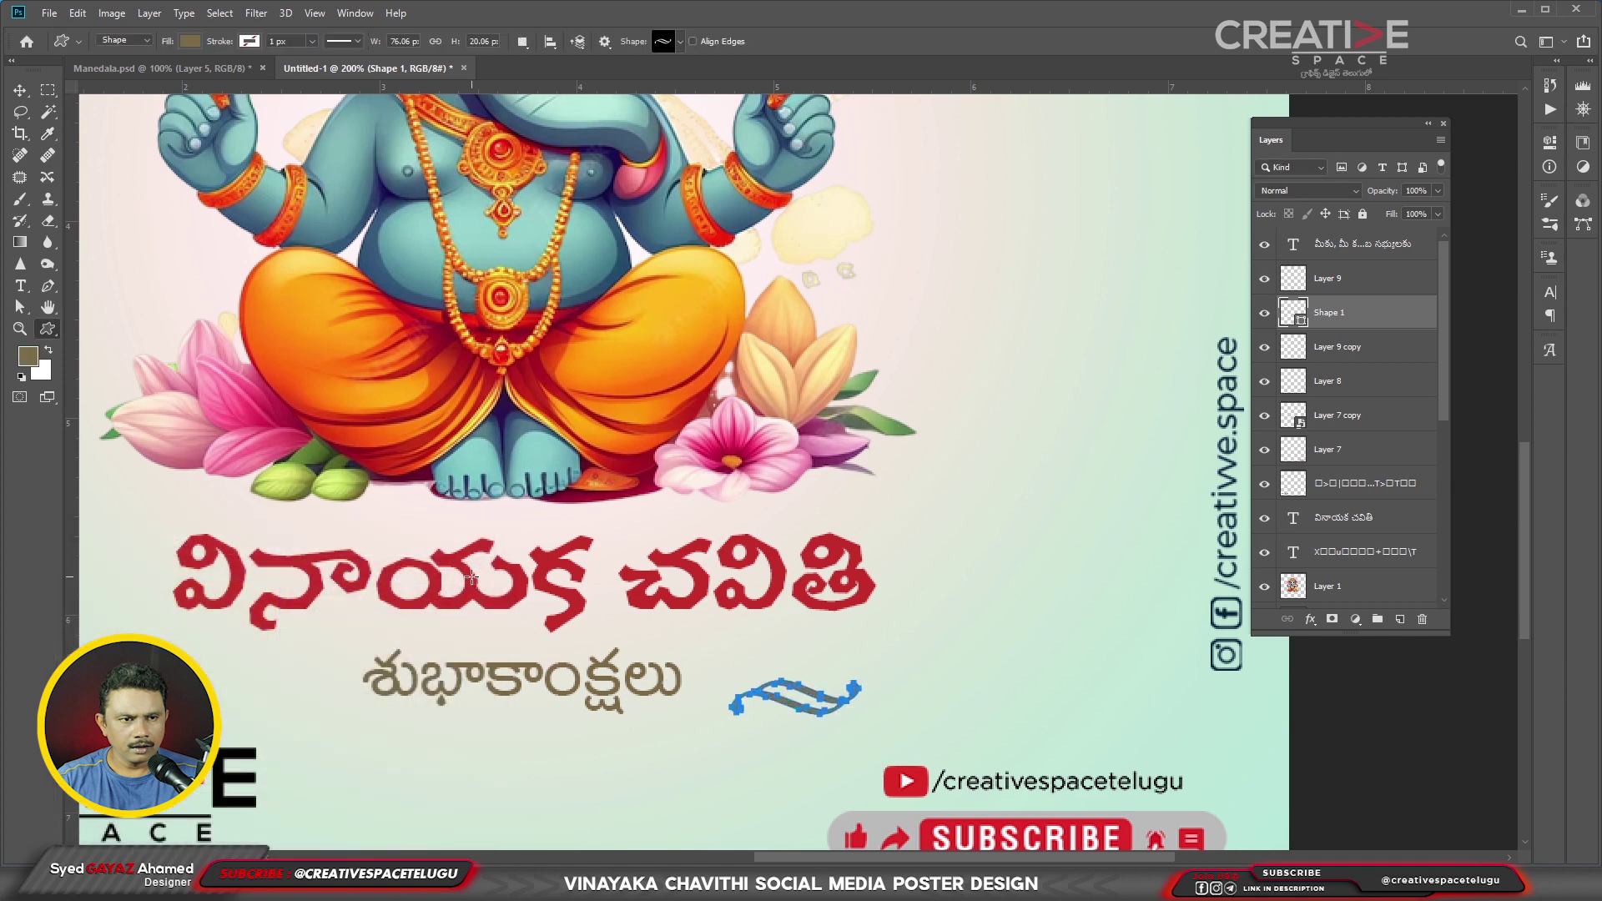
{"action": "left_click", "coordinate": [21, 90]}
{"action": "left_click_drag", "start_coordinate": [836, 738], "coordinate": [787, 707]}
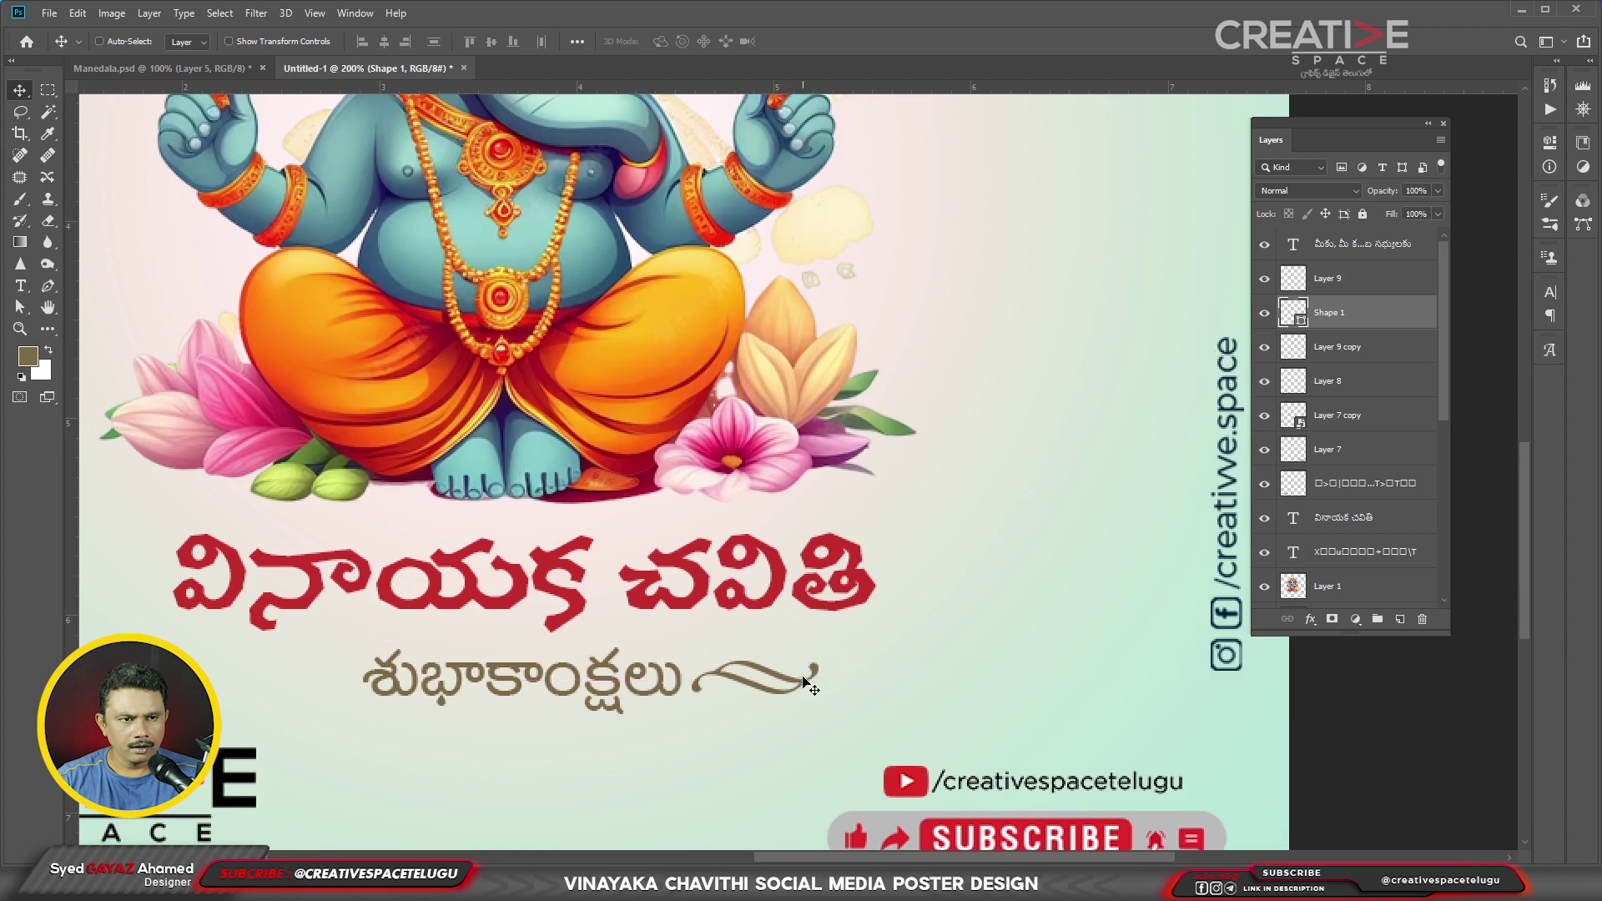
- Scale the brown swash down to about 84 percent
{"action": "key", "text": "ctrl"}
{"action": "key", "text": "ctrl+t"}
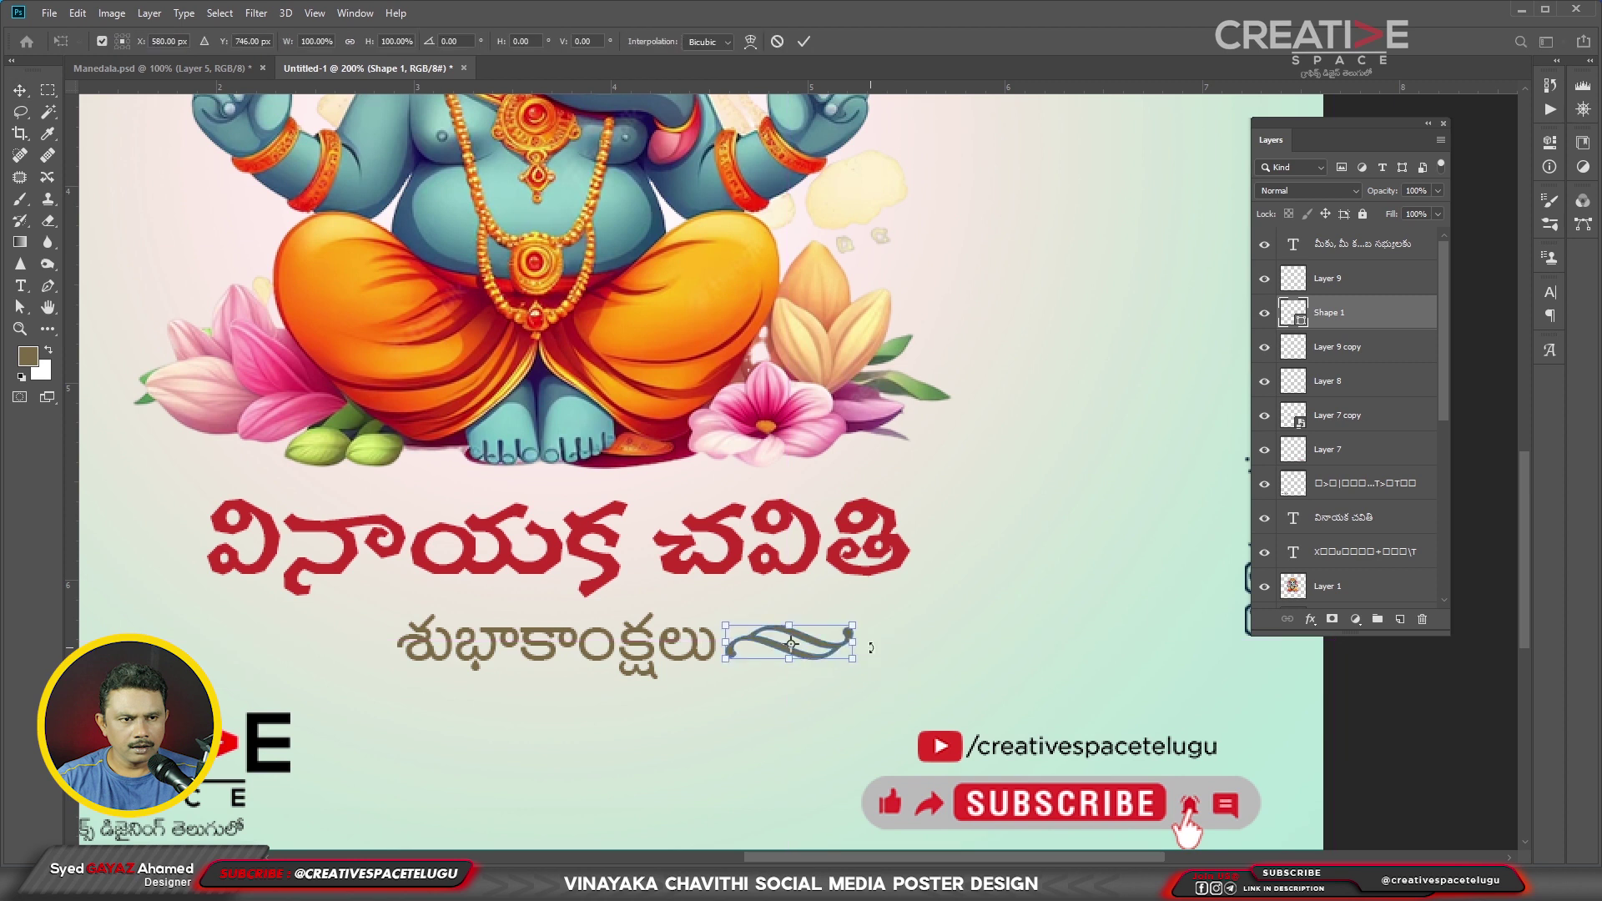
{"action": "mouse_move", "coordinate": [852, 625]}
{"action": "left_mouse_down"}
{"action": "mouse_move", "coordinate": [816, 653]}
{"action": "mouse_move", "coordinate": [316, 647]}
{"action": "left_mouse_up"}
{"action": "key", "text": "Return"}
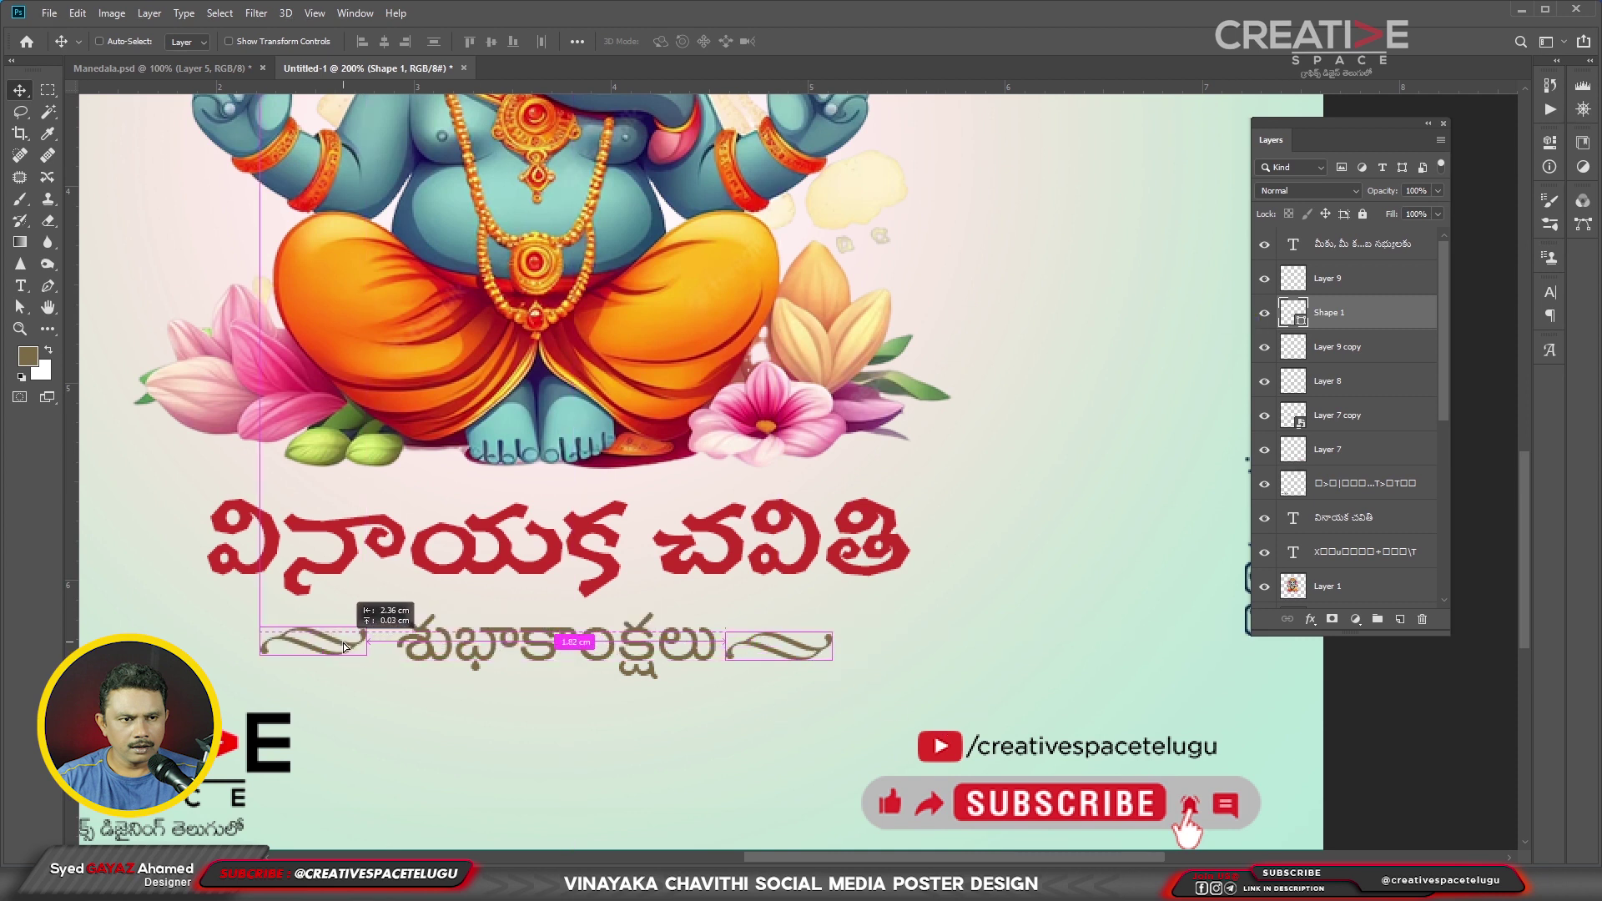
- Flip the left swash copy horizontally and nudge it into place beside the greeting
{"action": "key", "text": "ctrl+t"}
{"action": "right_click", "coordinate": [413, 615]}
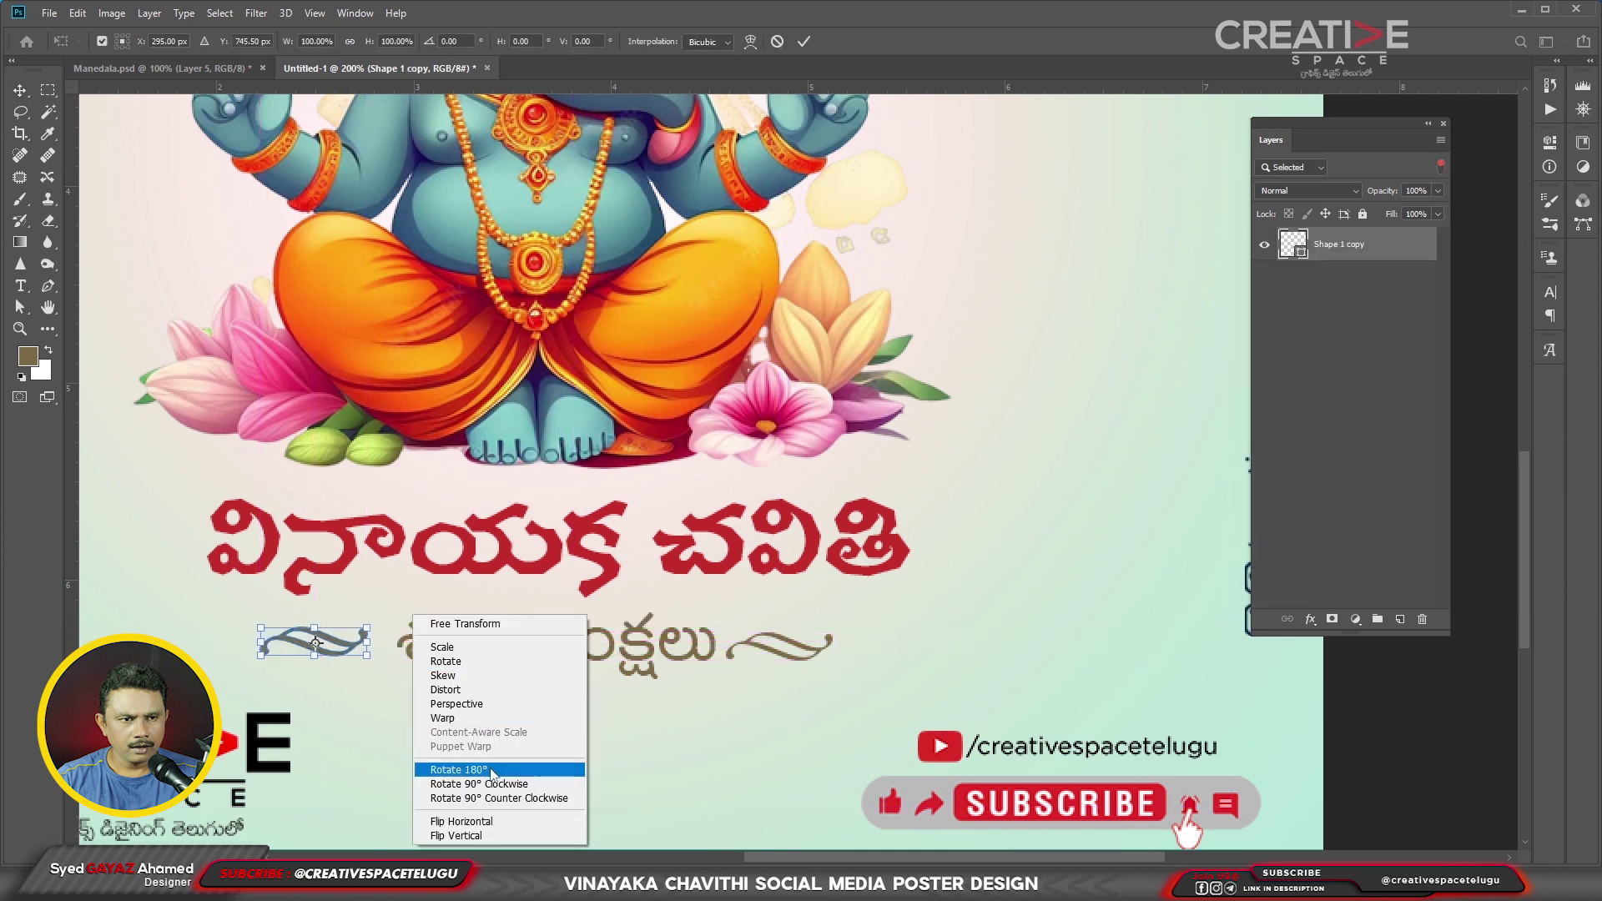
{"action": "left_click", "coordinate": [526, 818]}
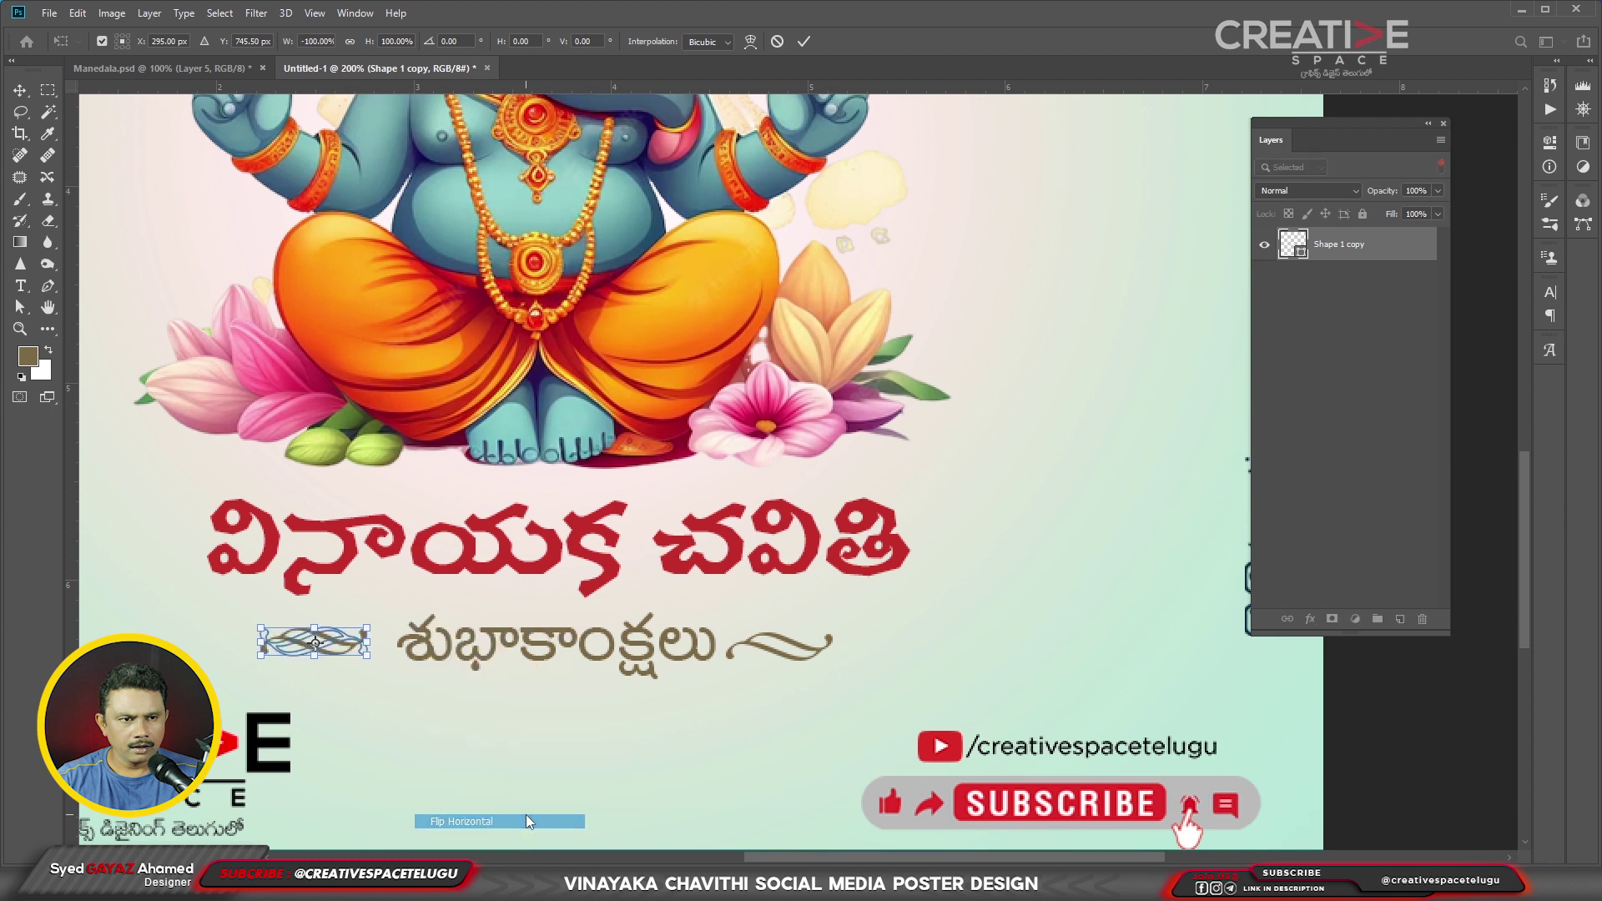
{"action": "key", "text": "Return"}
{"action": "left_click_drag", "start_coordinate": [345, 710], "coordinate": [361, 708]}
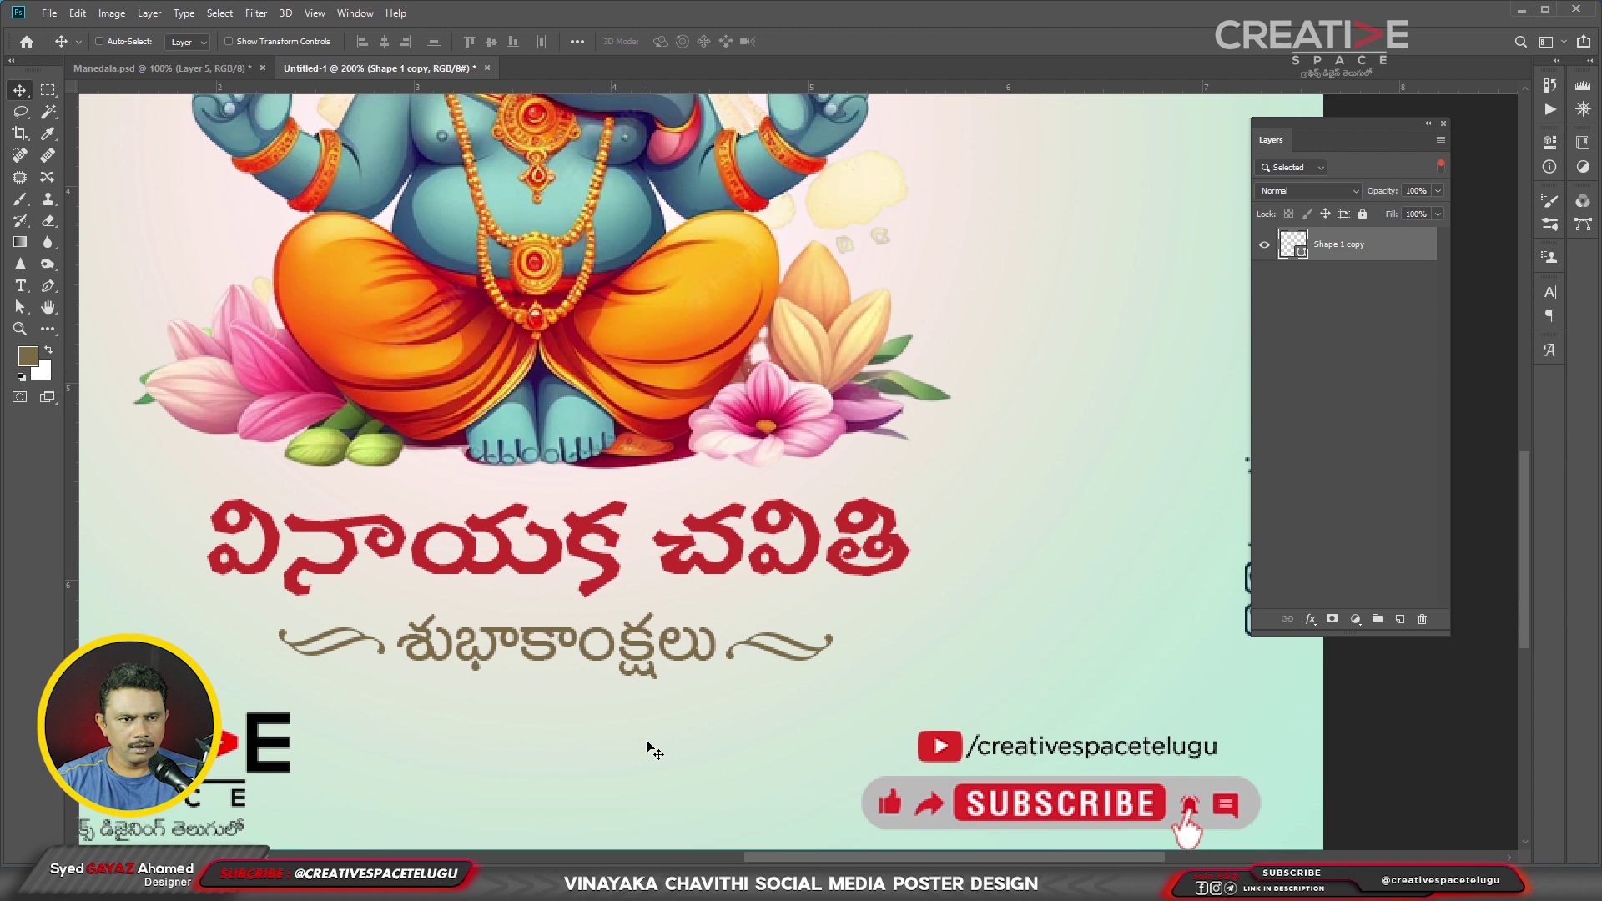
{"action": "key", "text": "Right"}
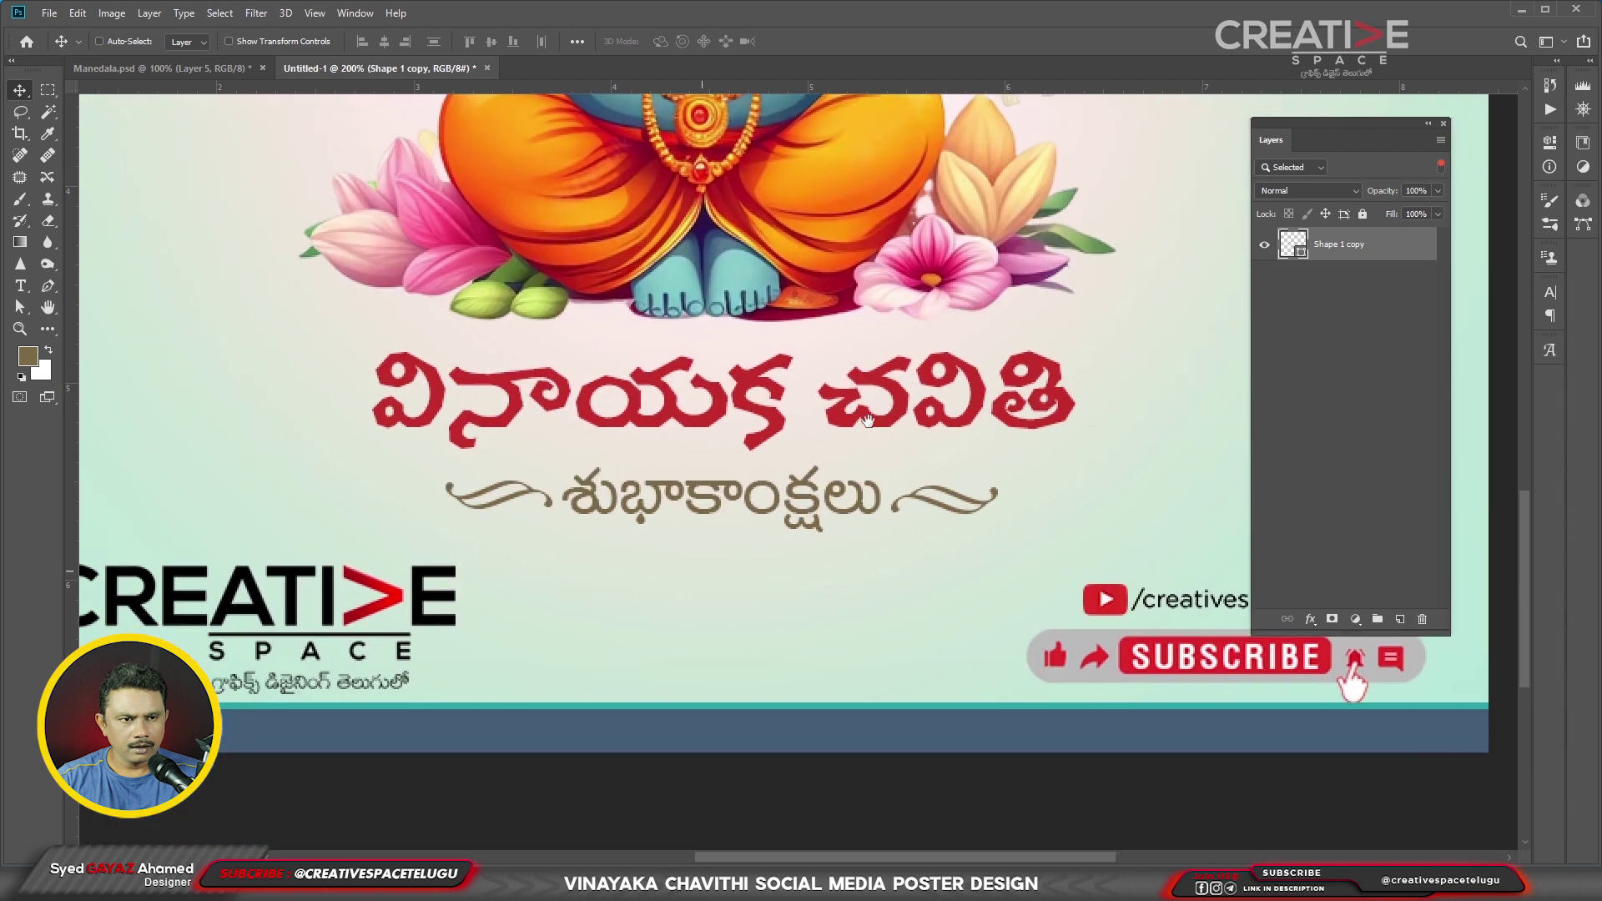
{"action": "left_click_drag", "start_coordinate": [622, 701], "coordinate": [770, 612]}
{"action": "right_click", "coordinate": [775, 485]}
- Add Bevel & Emboss to the Telugu title with highlight colour fdd34d
{"action": "left_click", "coordinate": [809, 486]}
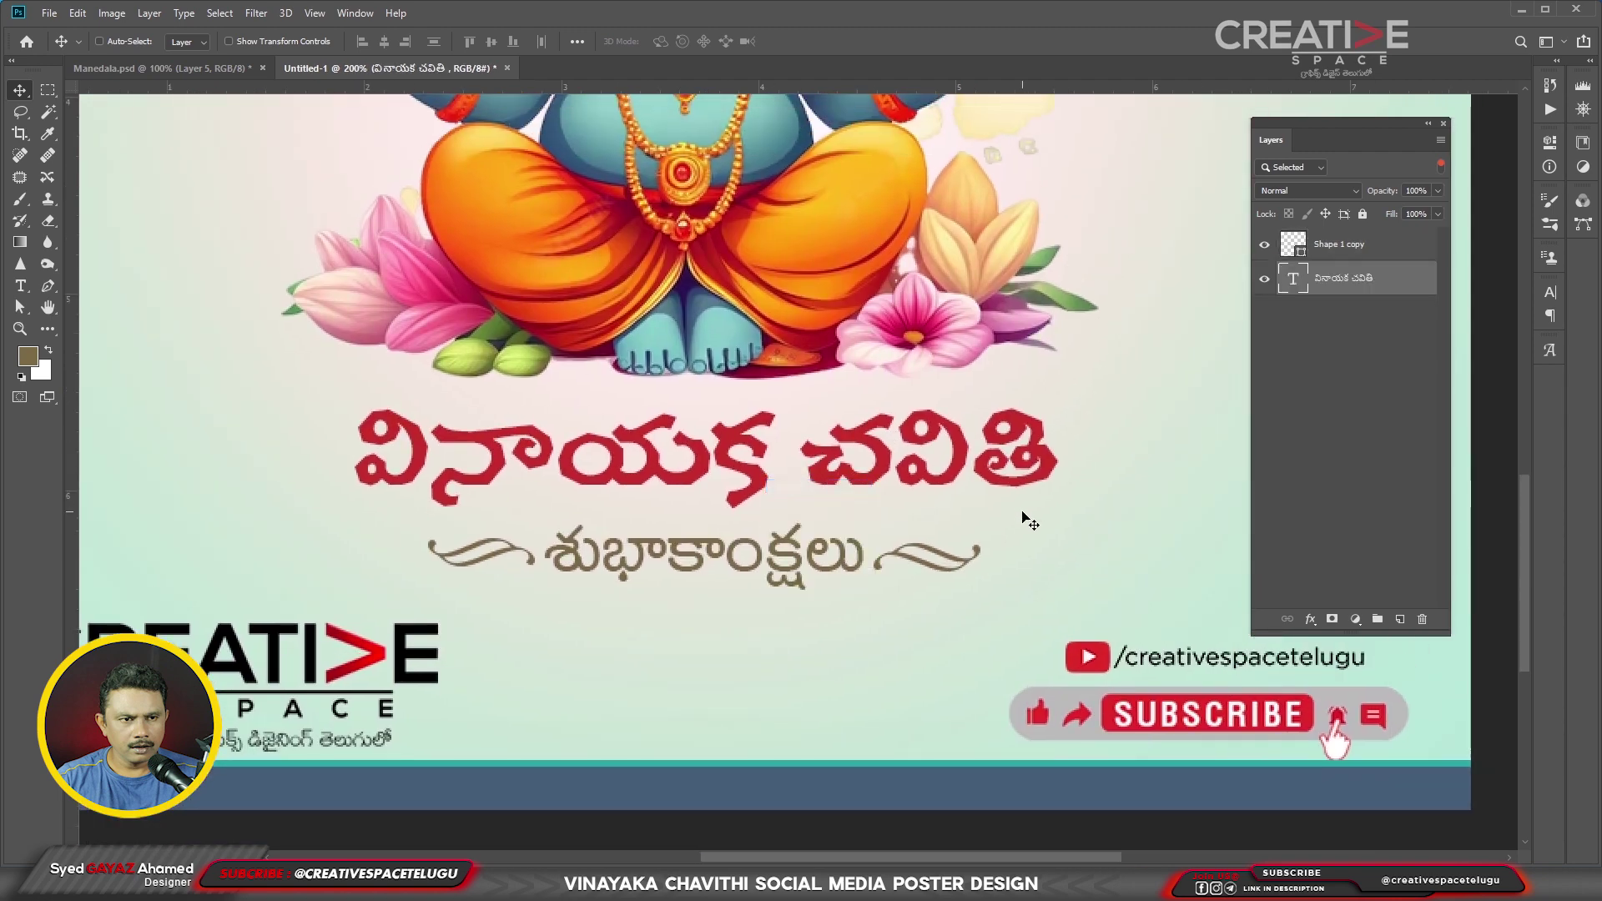
{"action": "left_click", "coordinate": [1310, 619]}
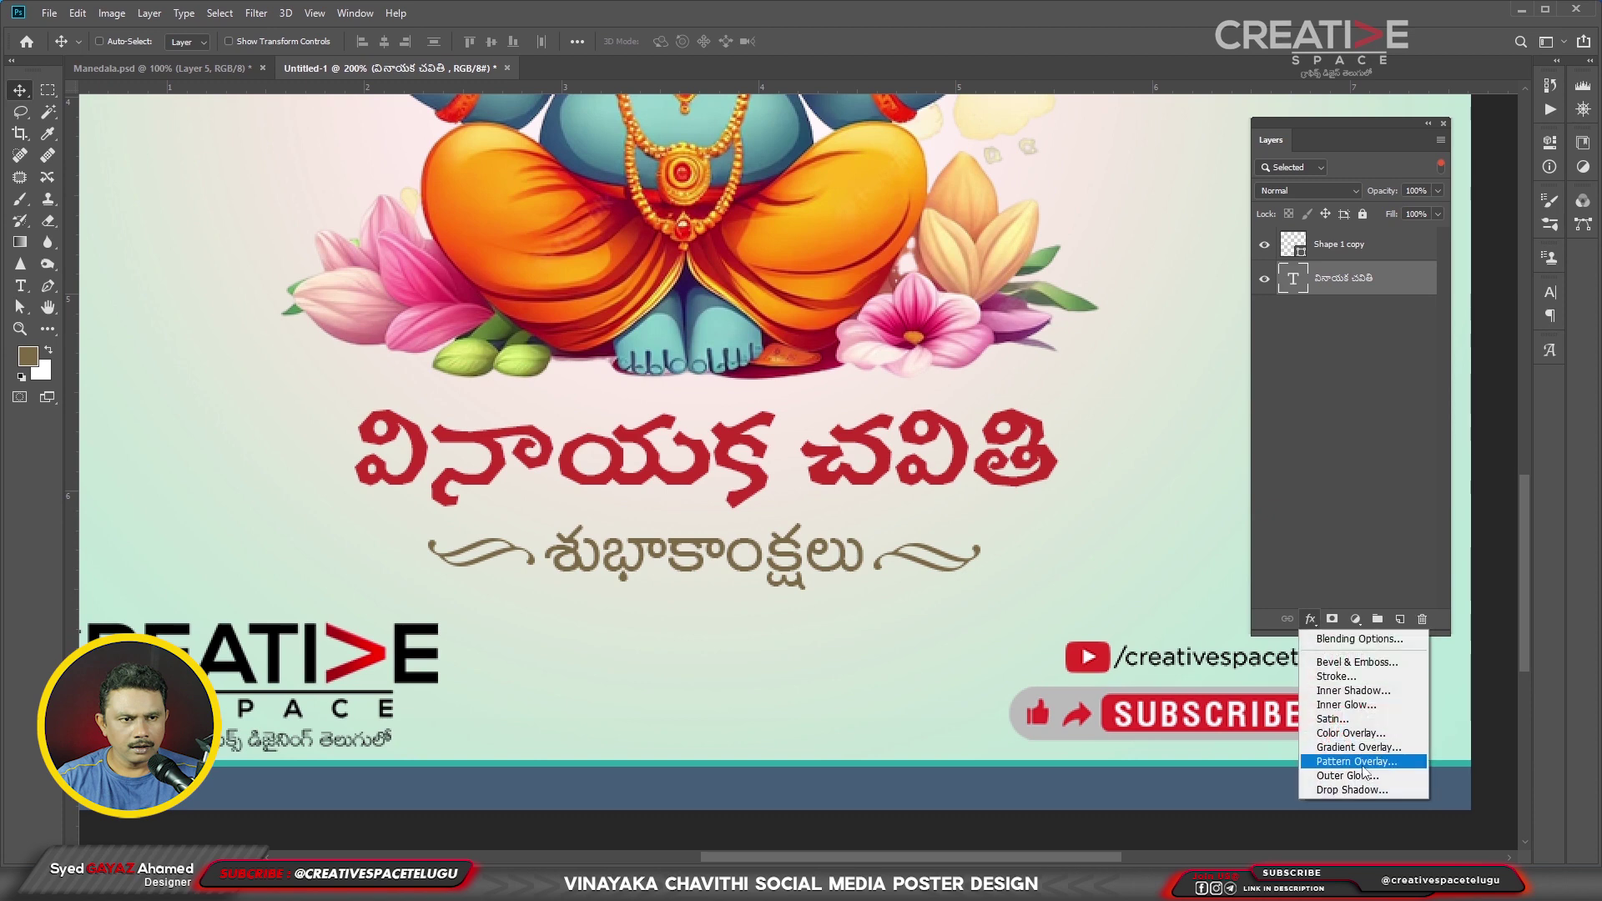
{"action": "left_click", "coordinate": [1356, 661]}
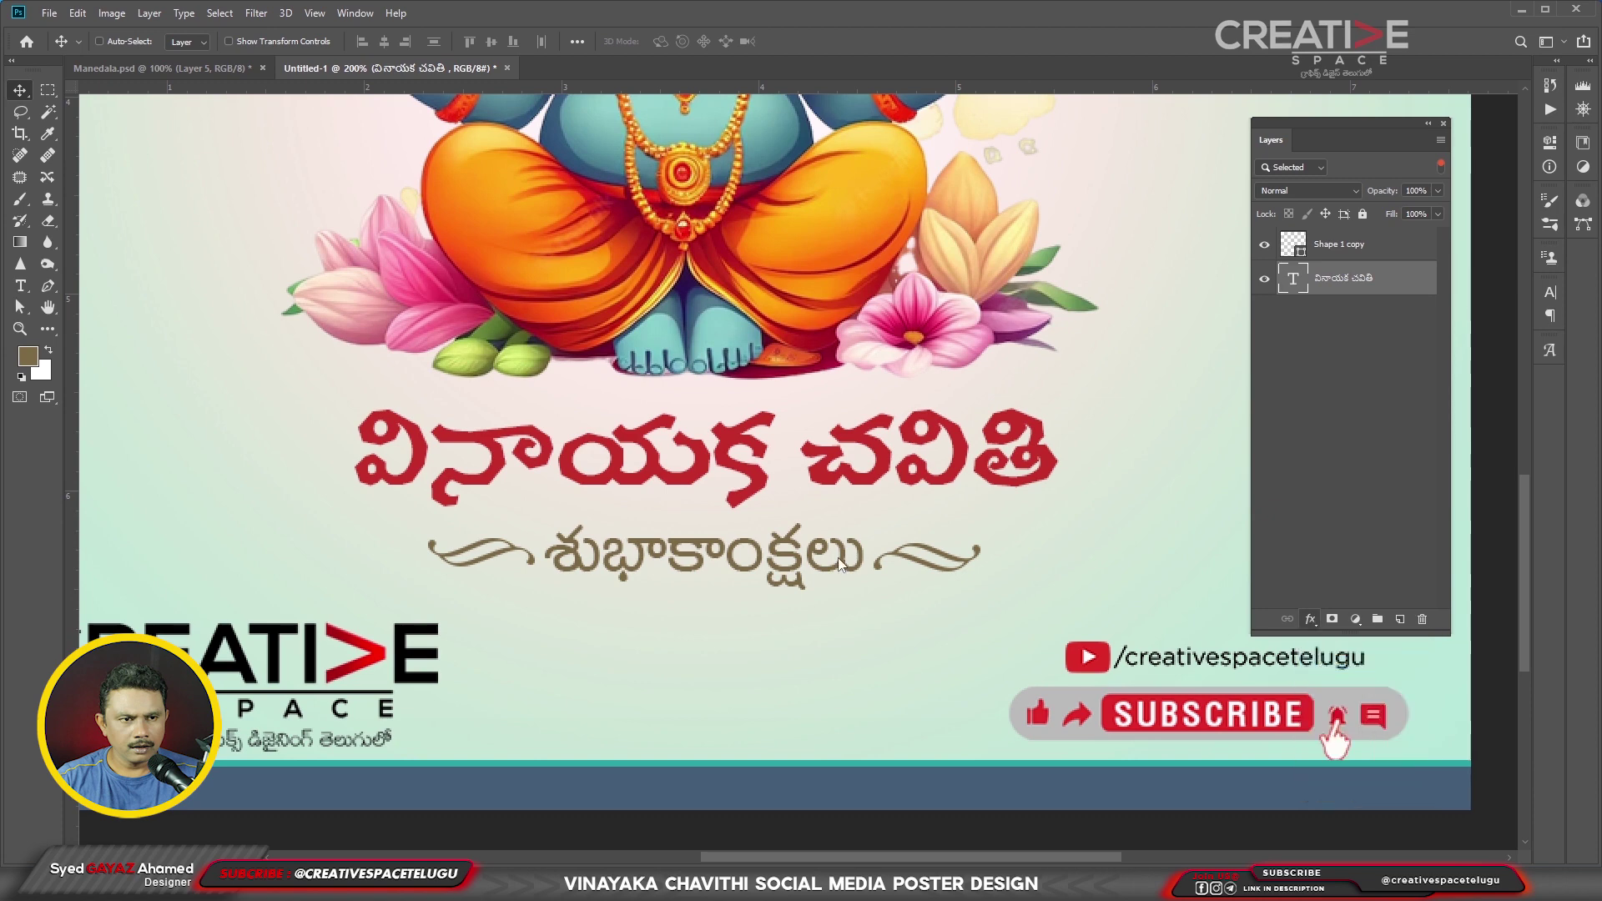
{"action": "left_click_drag", "start_coordinate": [1112, 384], "coordinate": [525, 535]}
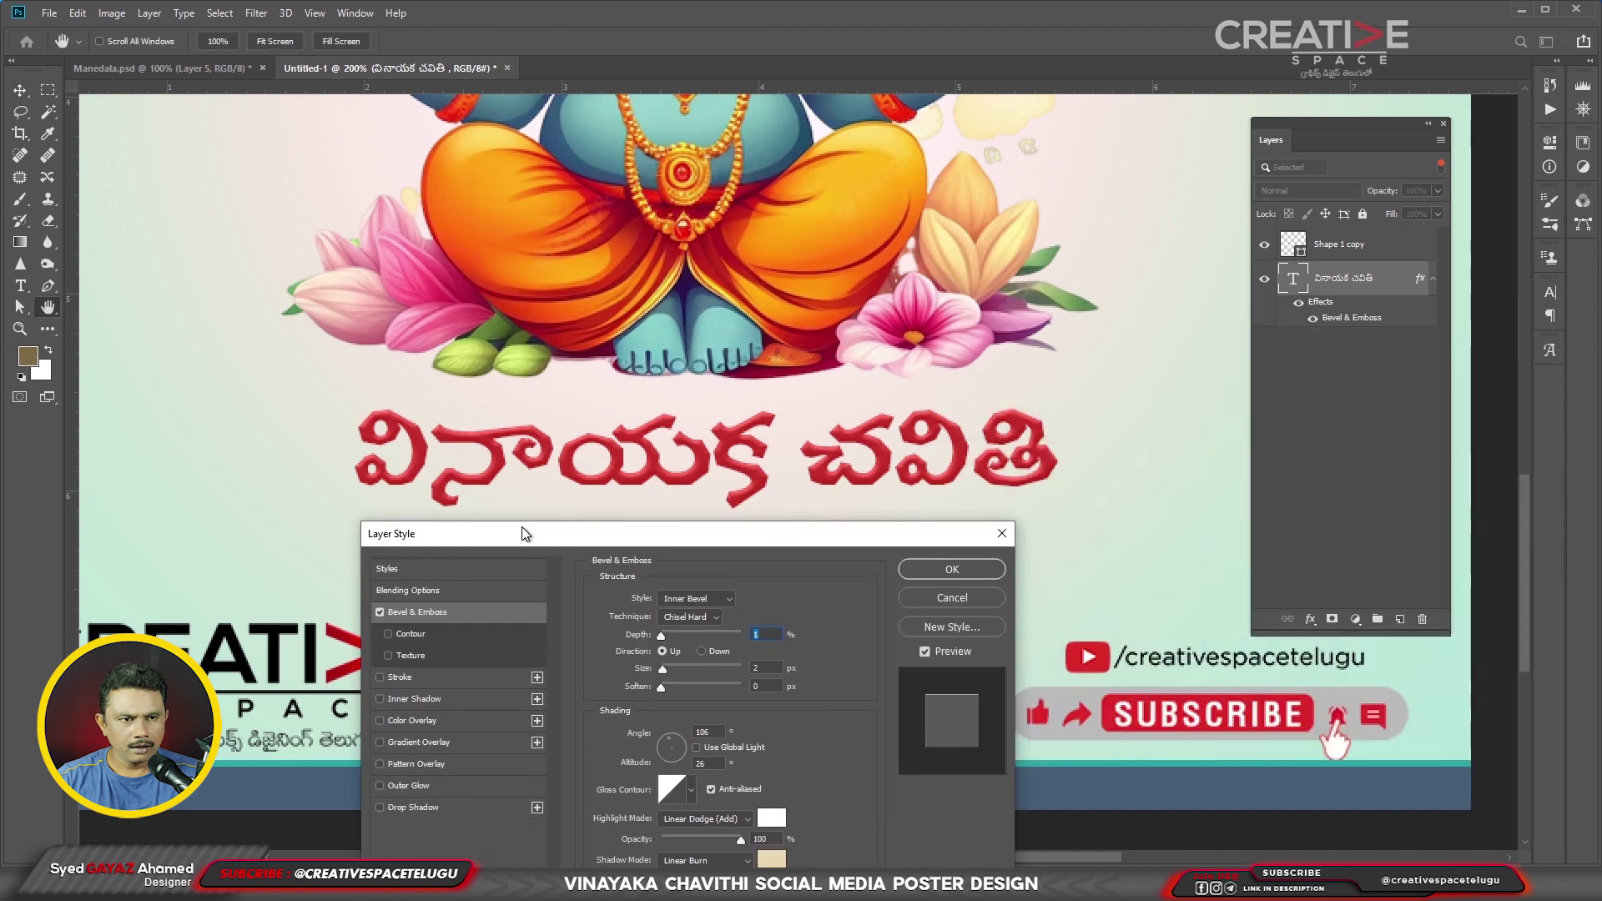
{"action": "left_click", "coordinate": [770, 820]}
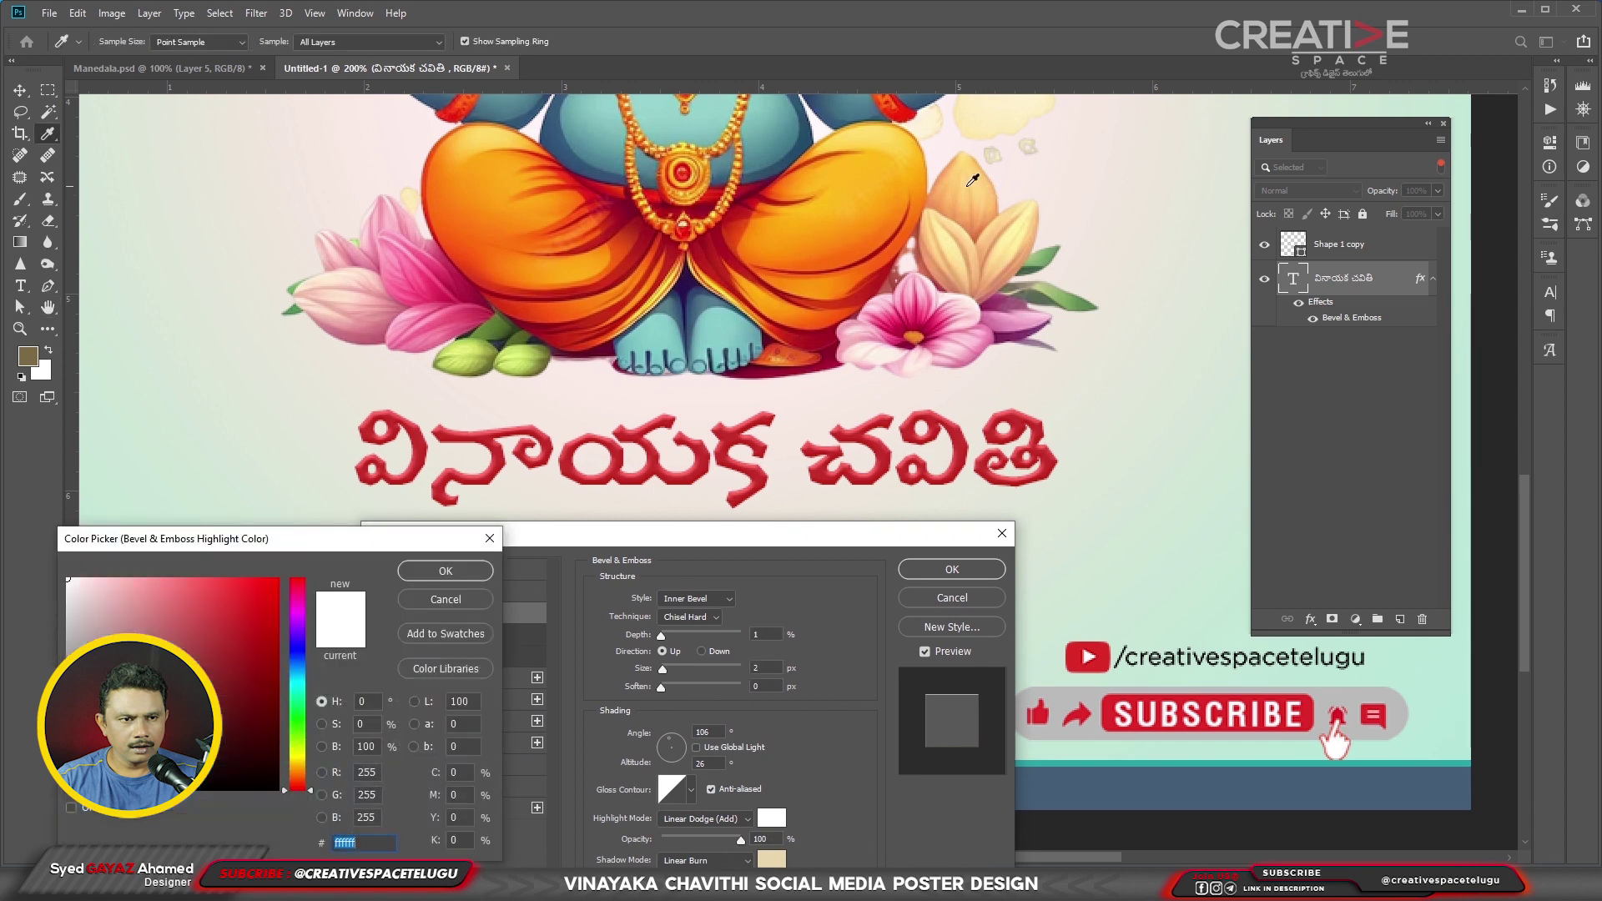
{"action": "type", "text": "fdd34d"}
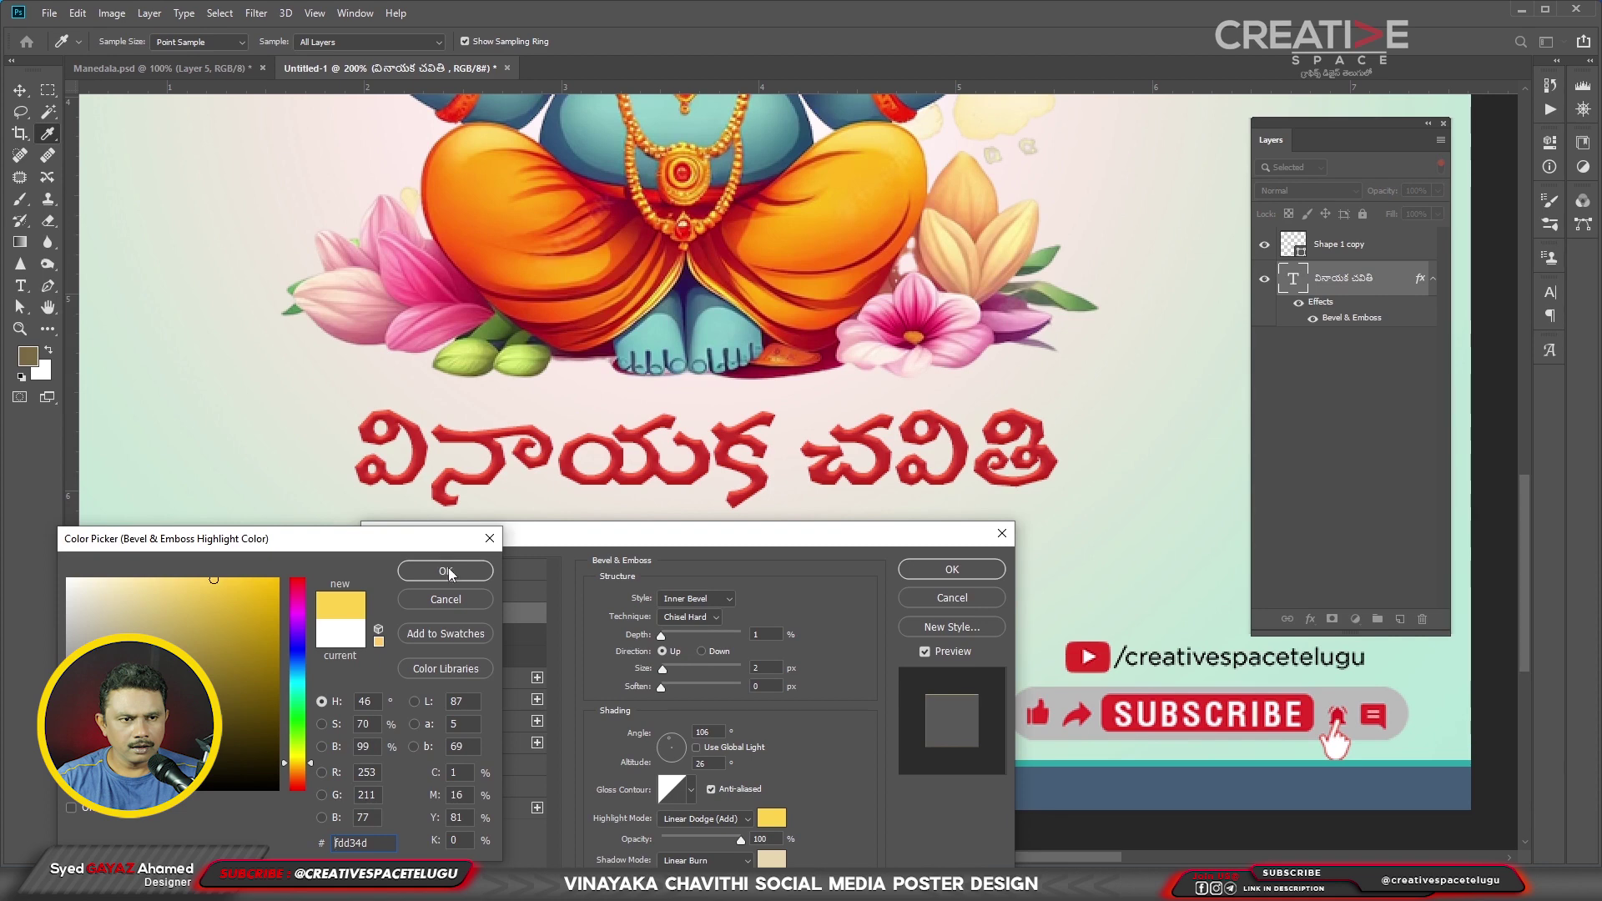
{"action": "left_click", "coordinate": [446, 571]}
- Set the bevel highlight mode to Normal and the shadow colour to black
{"action": "left_click_drag", "start_coordinate": [688, 548], "coordinate": [1148, 362]}
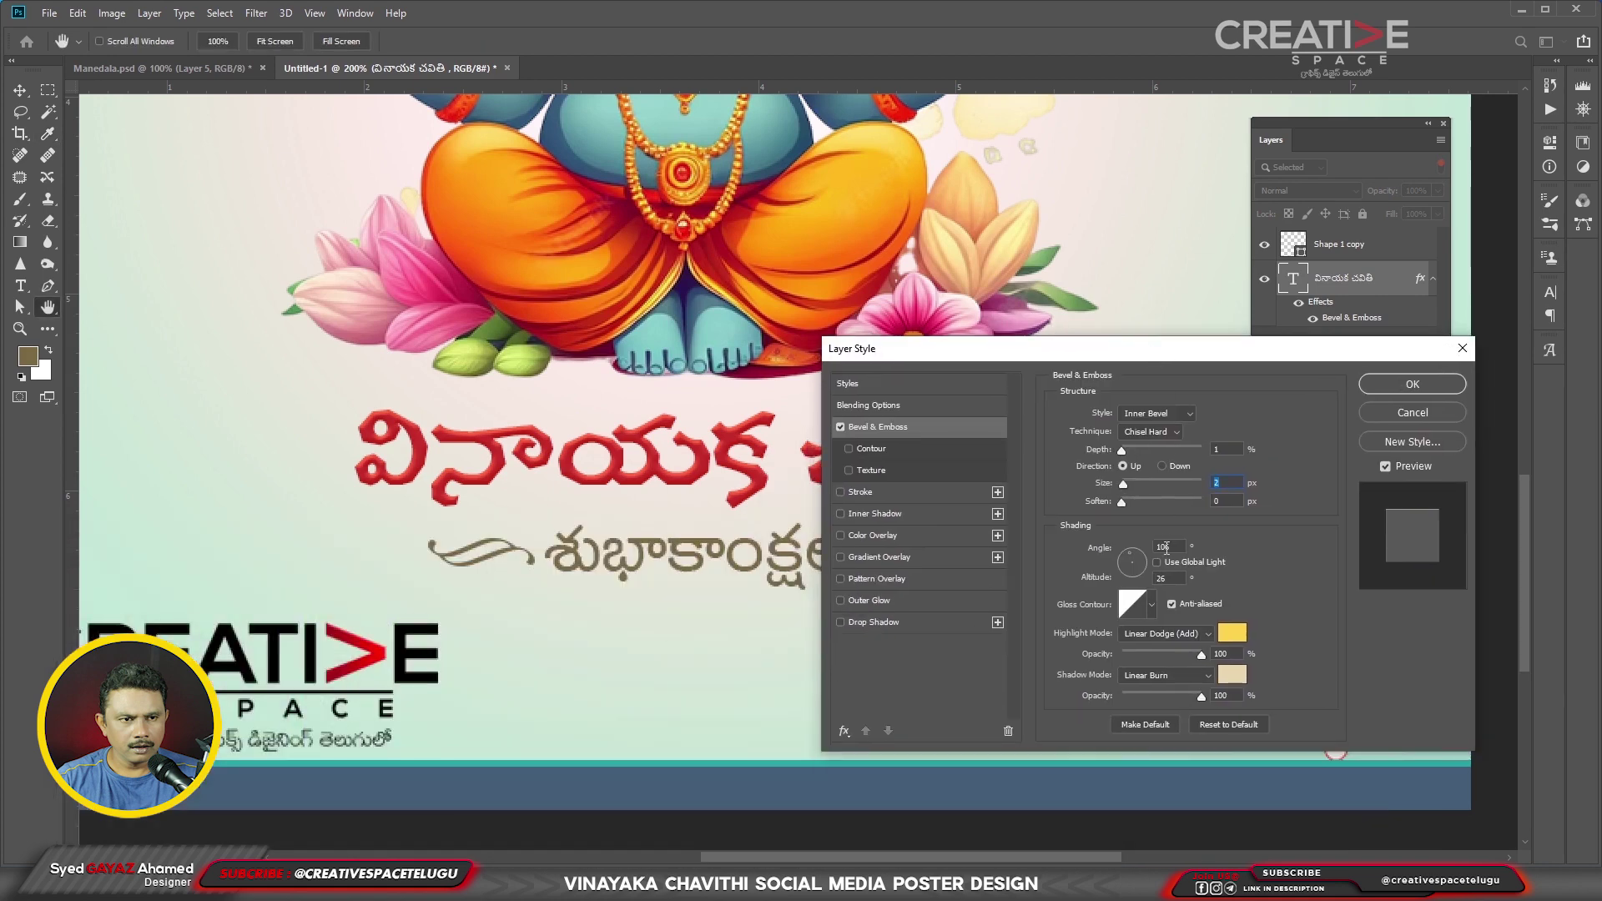
{"action": "left_click", "coordinate": [1153, 634]}
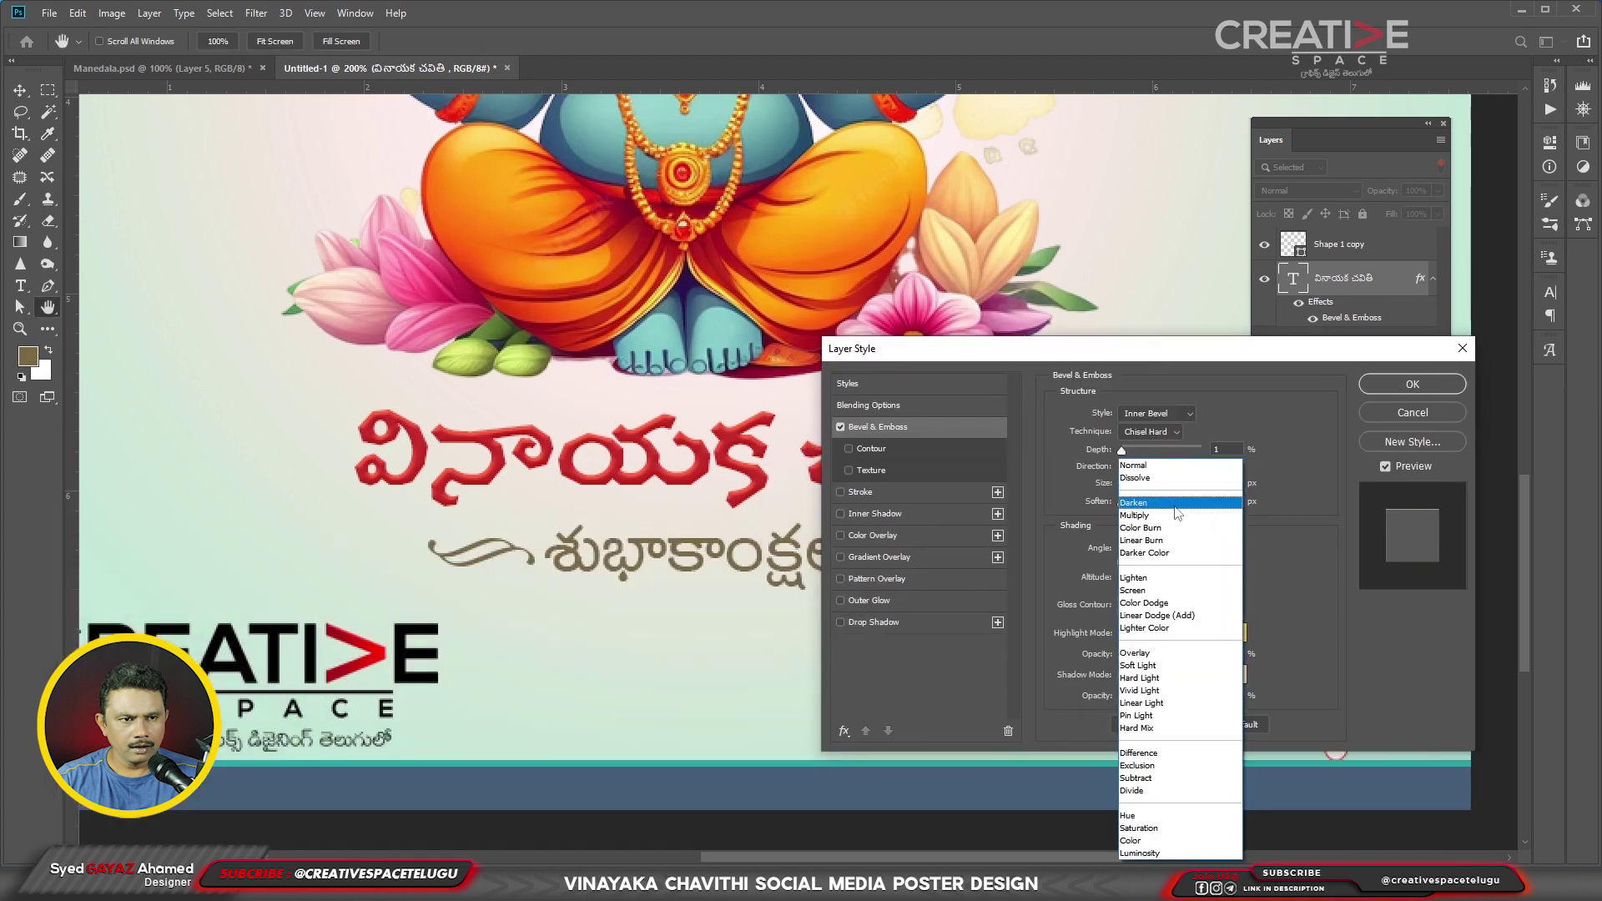
{"action": "left_click", "coordinate": [1136, 466]}
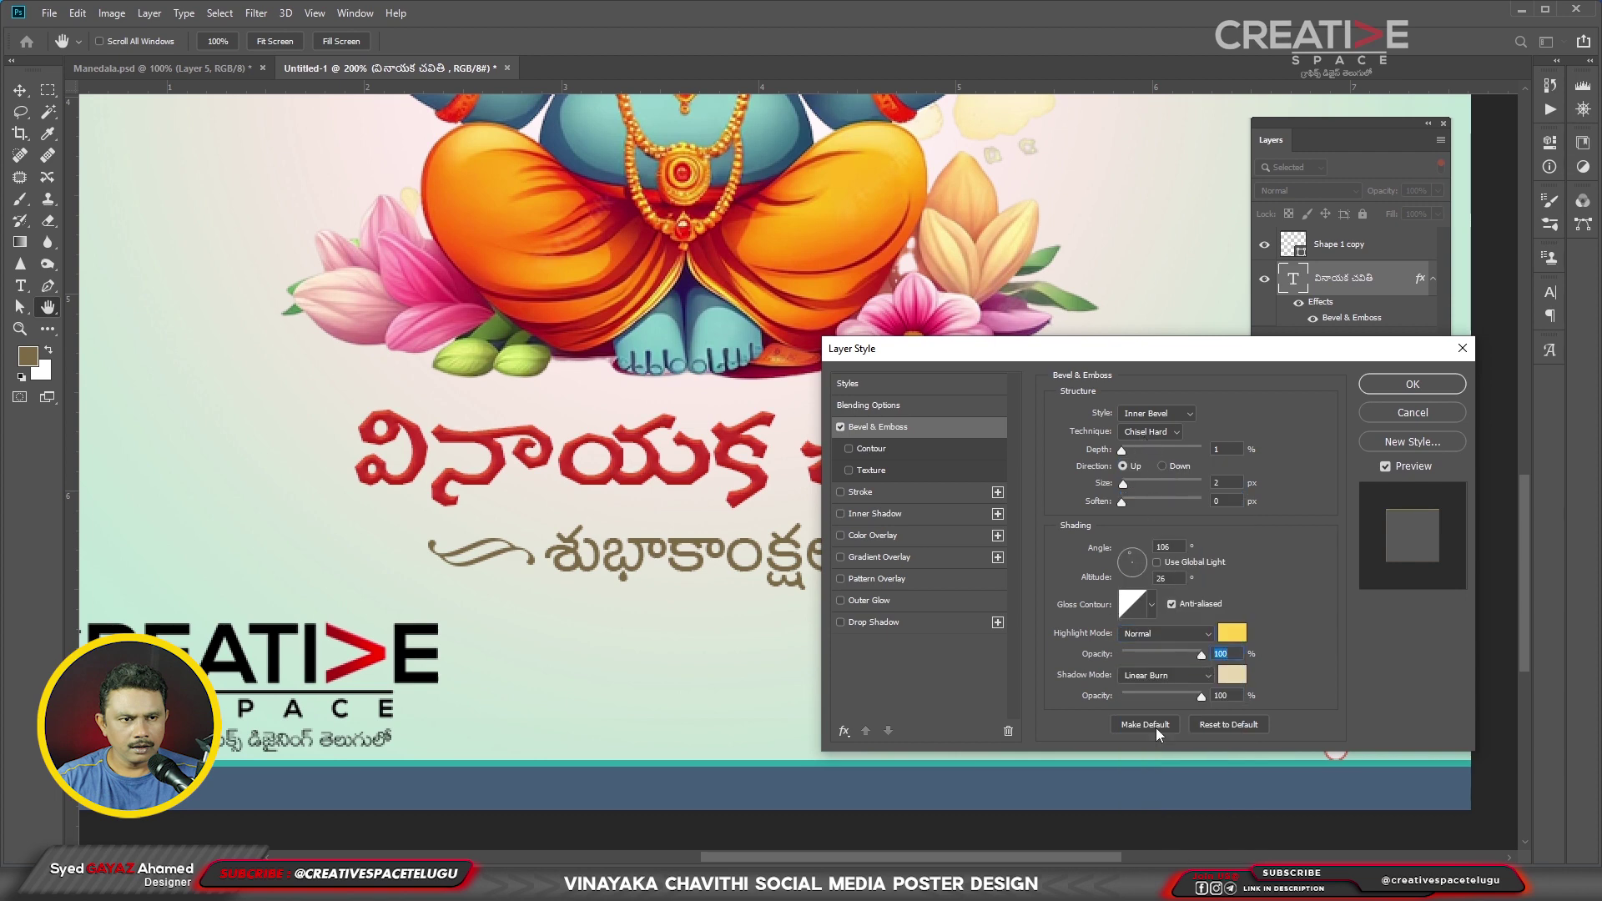
{"action": "left_click", "coordinate": [1231, 676]}
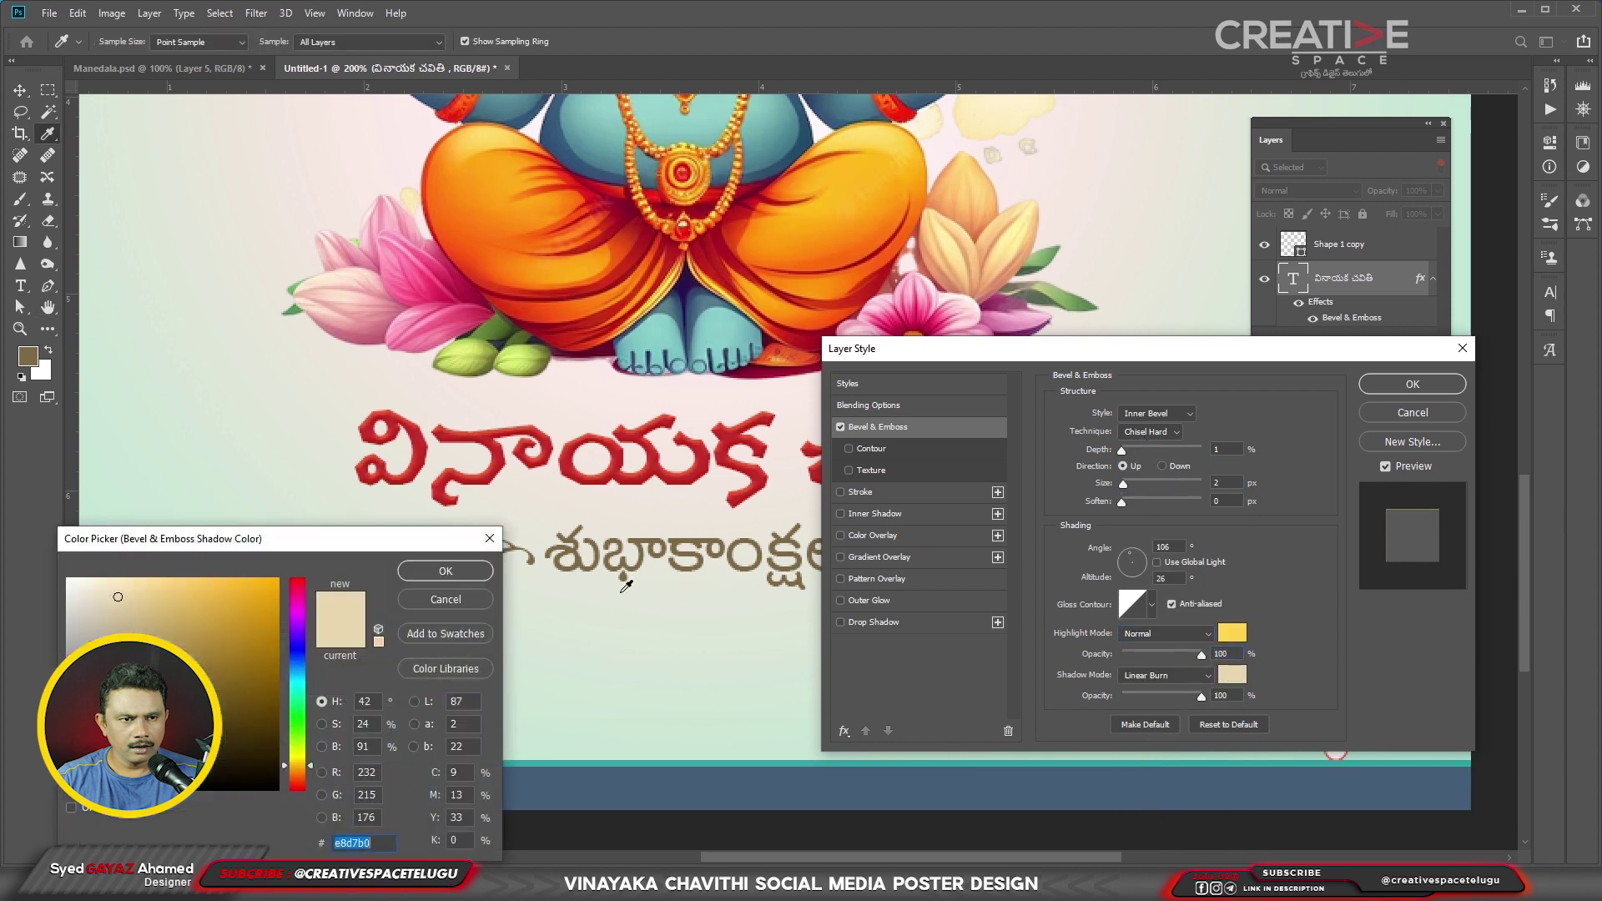
{"action": "left_click", "coordinate": [499, 468]}
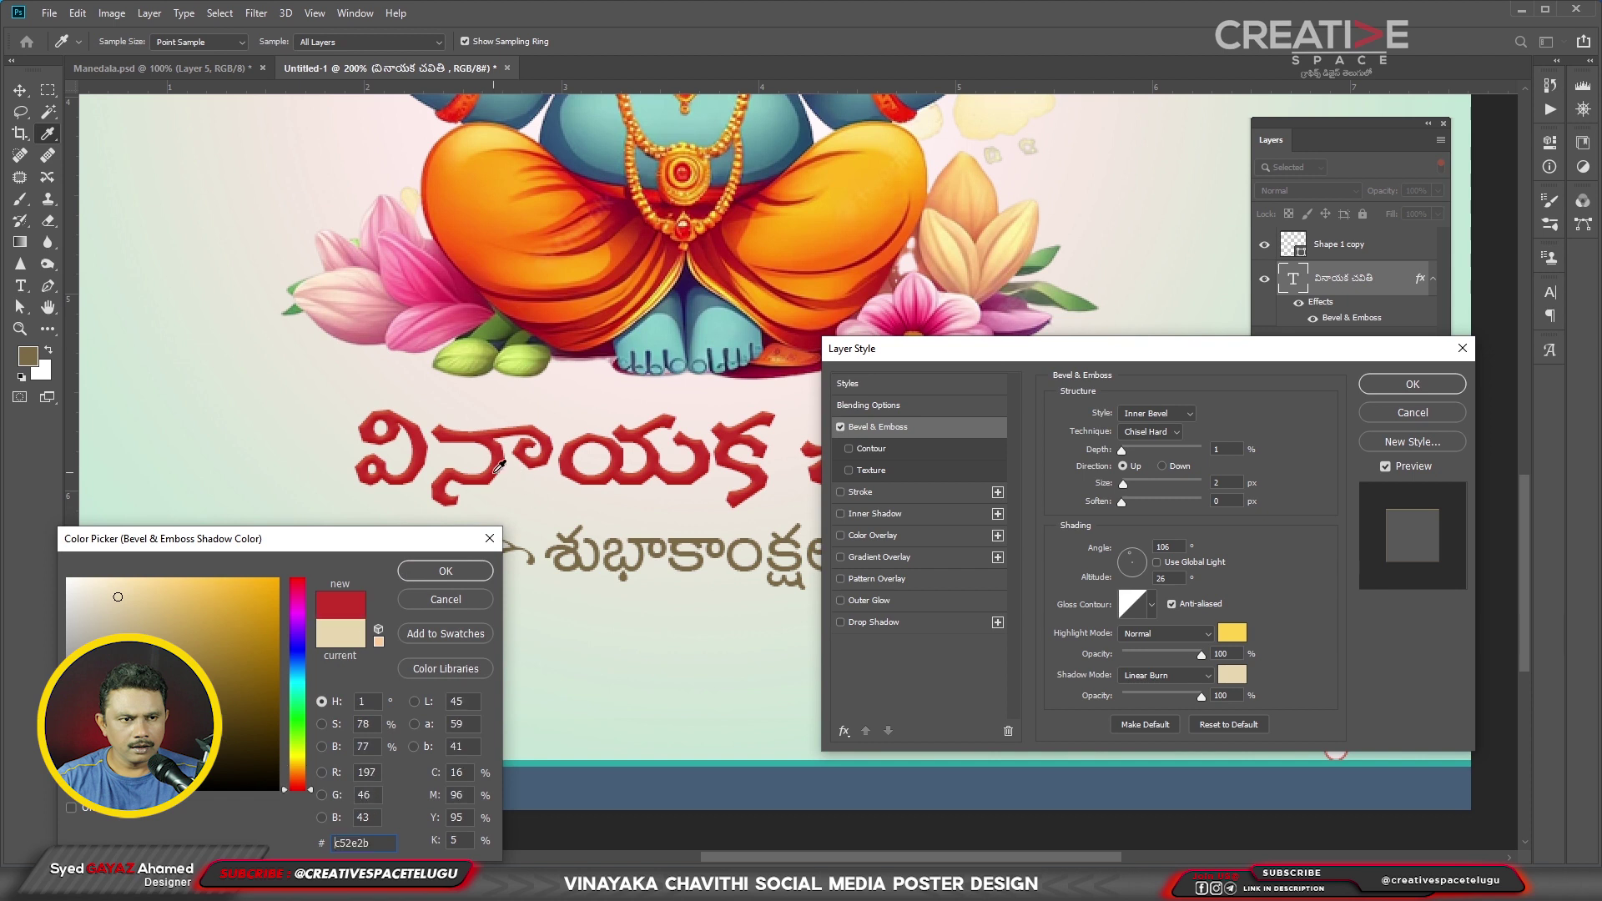
{"action": "left_click", "coordinate": [279, 789]}
{"action": "left_click", "coordinate": [446, 579]}
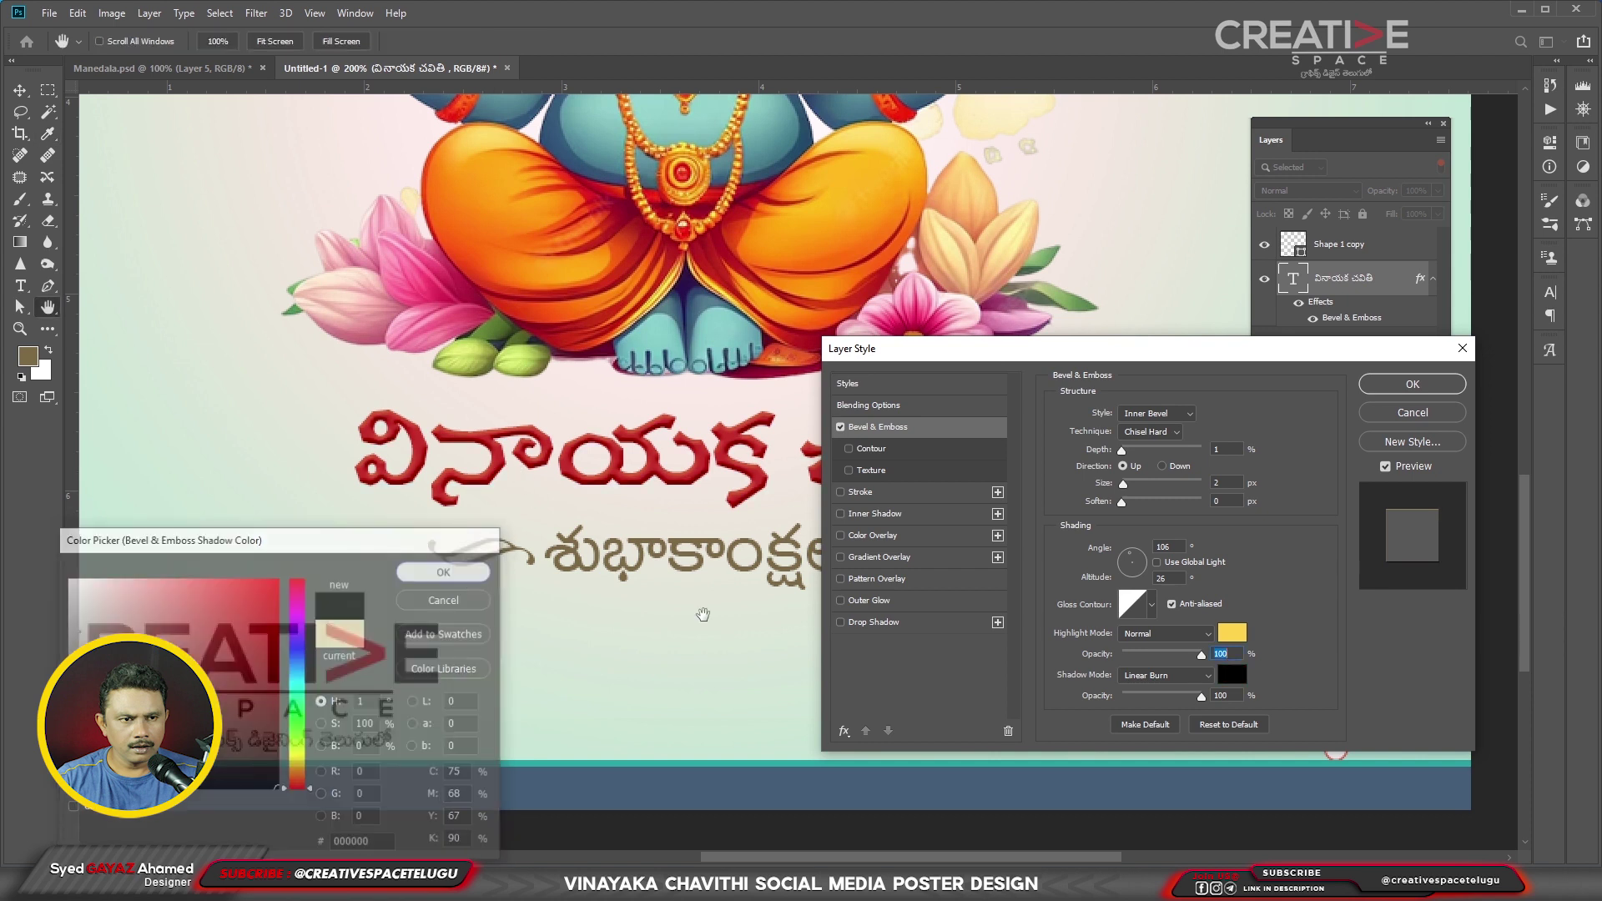
- Raise the bevel depth, set Soften 15 and Size 7, choose a gloss contour, and apply
{"action": "left_click", "coordinate": [1124, 501]}
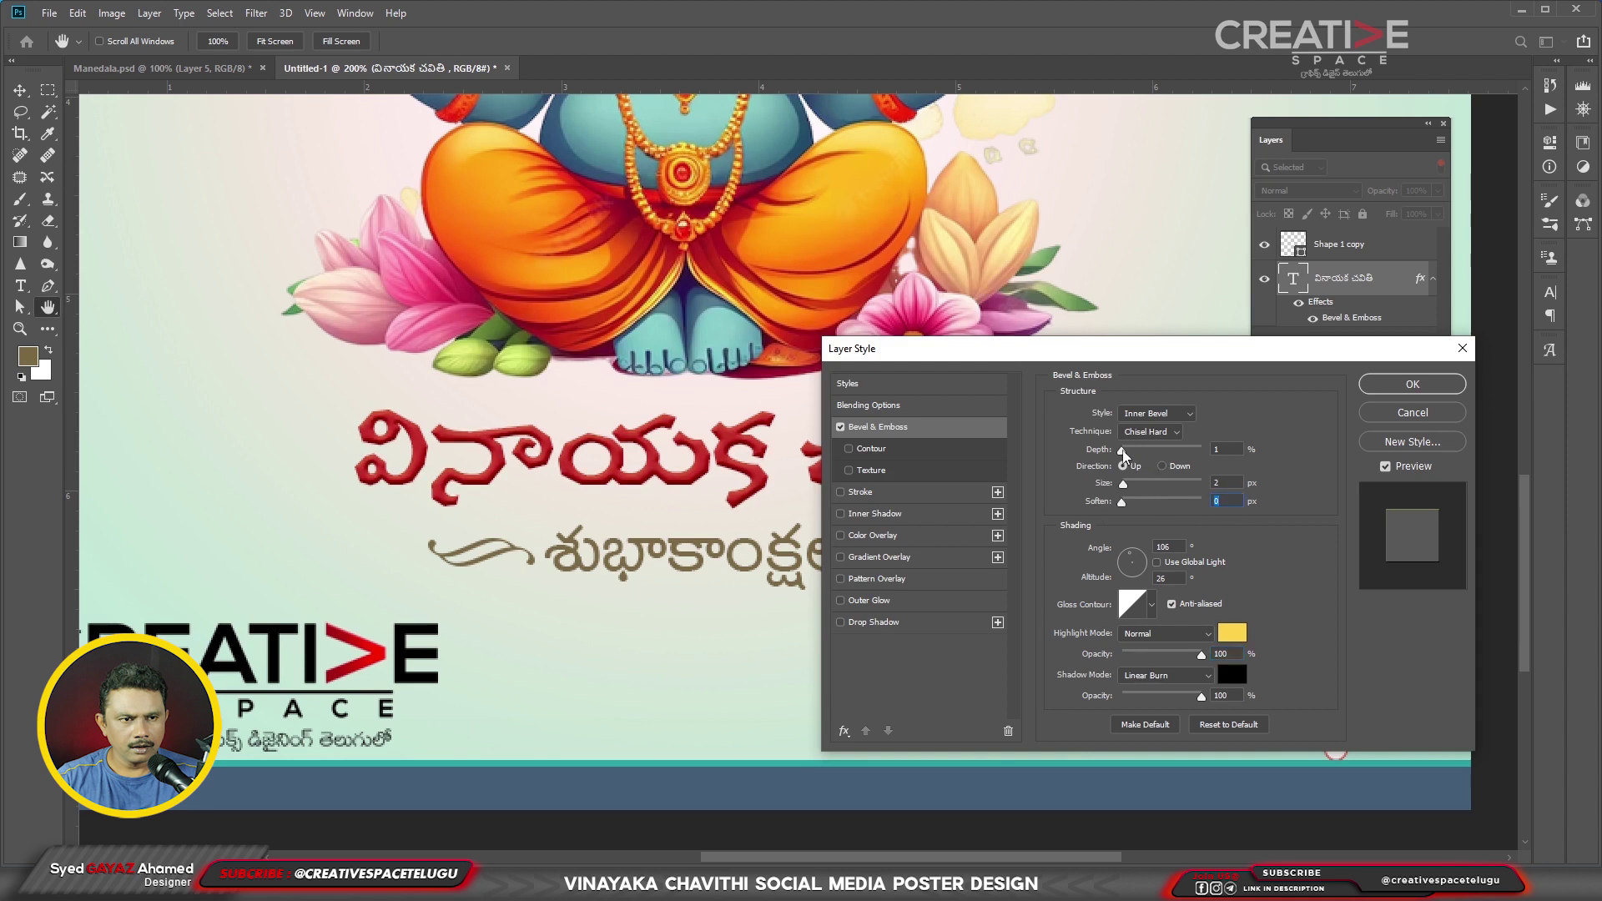
{"action": "left_click_drag", "start_coordinate": [1122, 450], "coordinate": [1236, 456]}
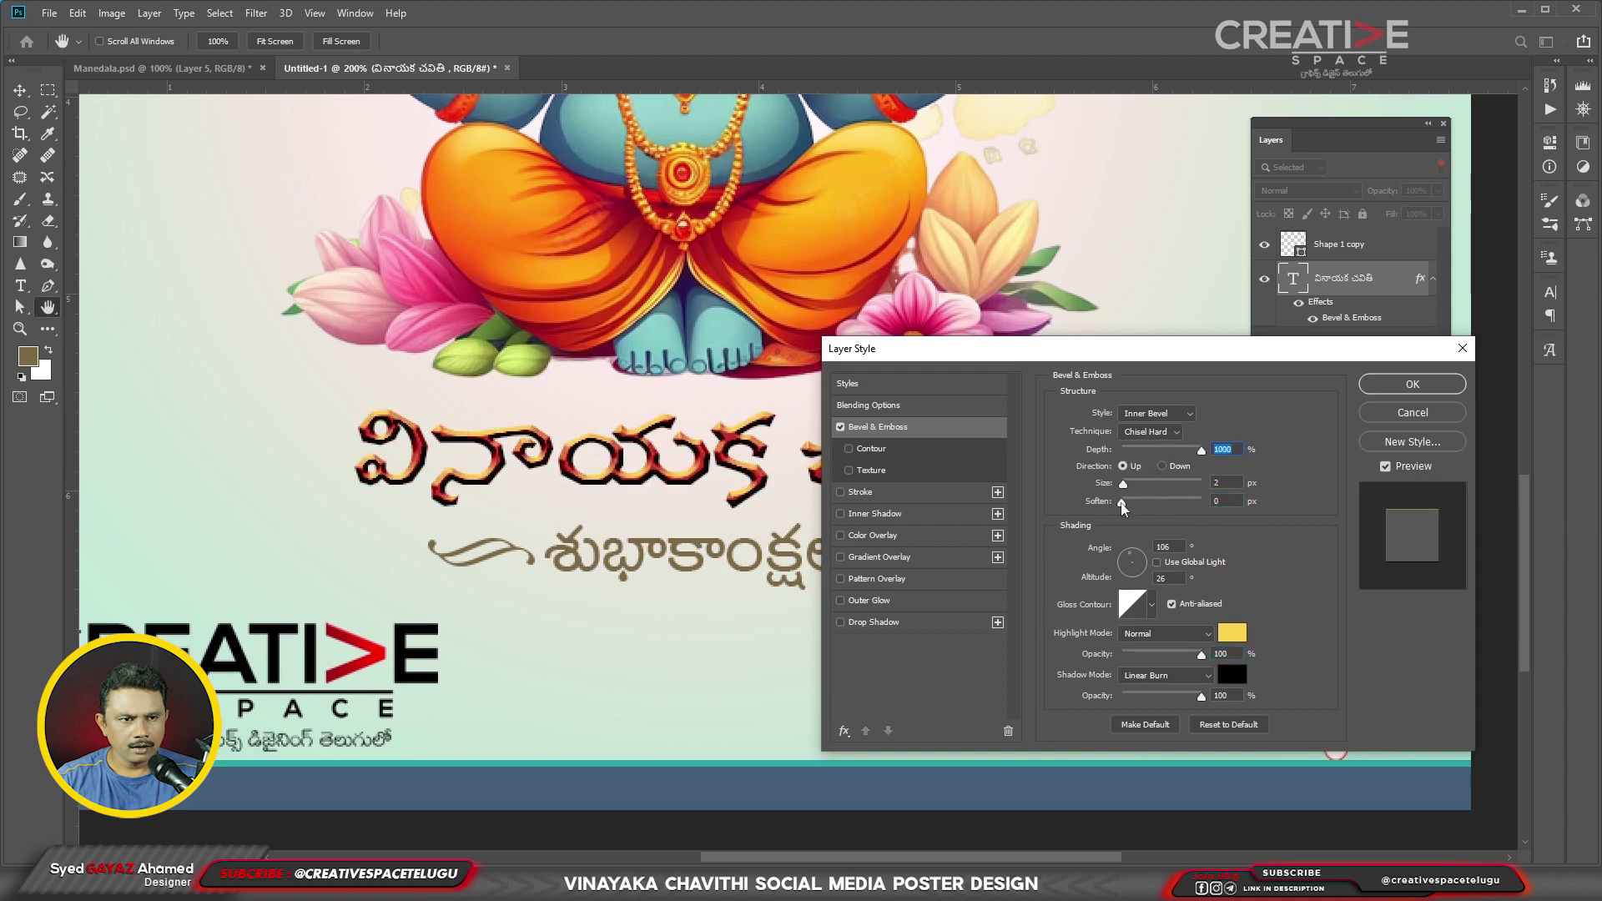
{"action": "mouse_move", "coordinate": [1123, 502]}
{"action": "left_mouse_down"}
{"action": "mouse_move", "coordinate": [1197, 502]}
{"action": "mouse_move", "coordinate": [1132, 468]}
{"action": "mouse_move", "coordinate": [1170, 486]}
{"action": "mouse_move", "coordinate": [1128, 489]}
{"action": "left_mouse_up"}
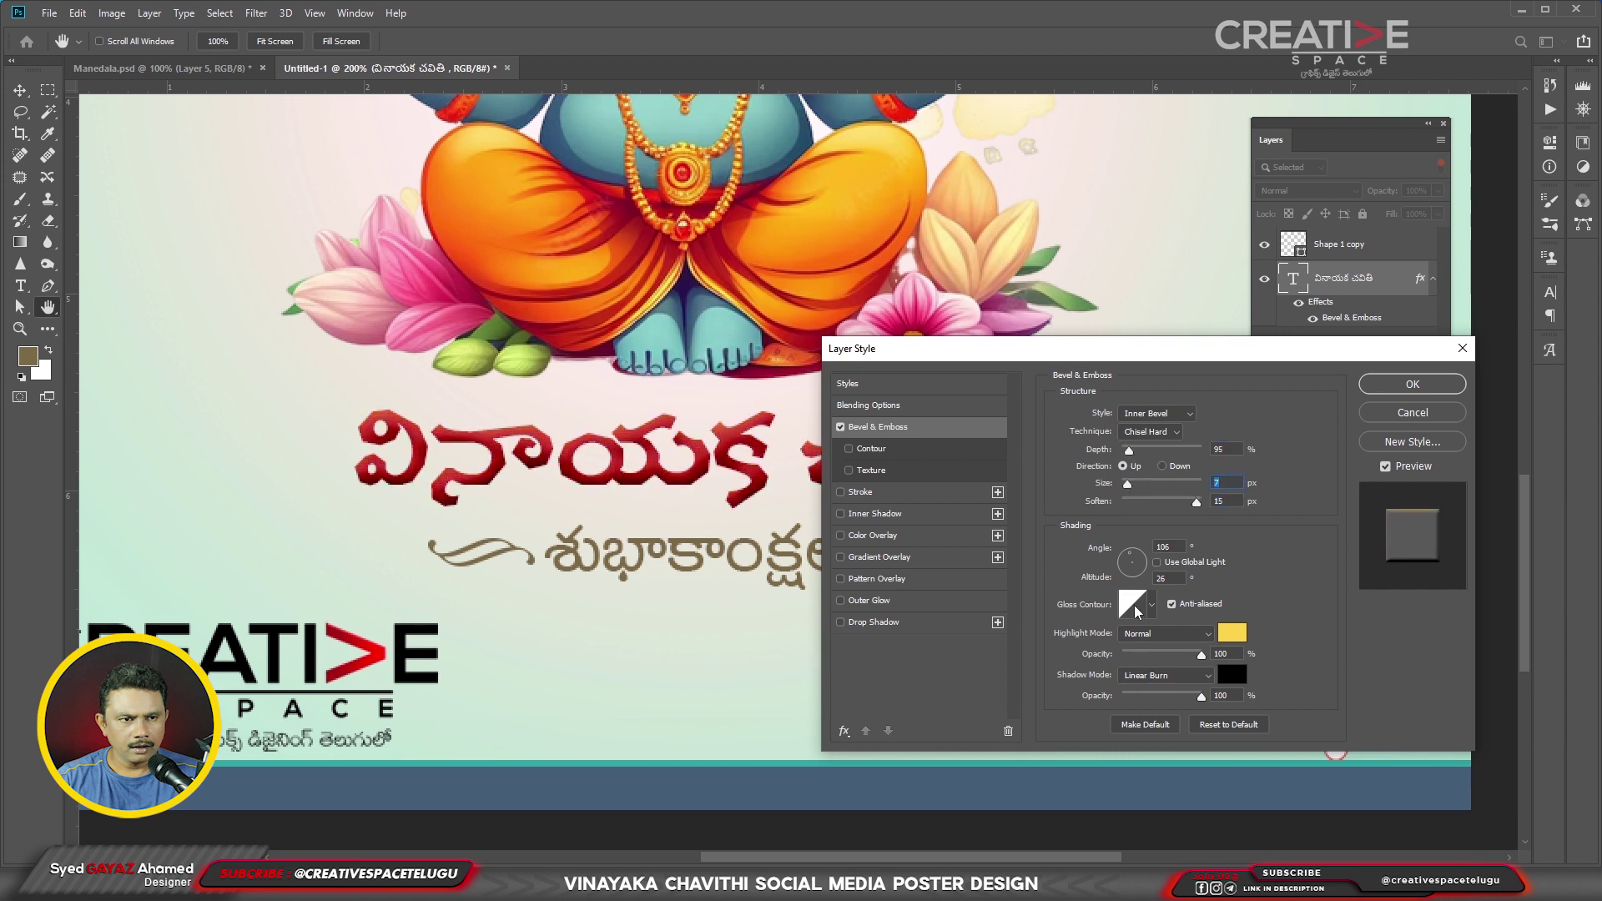
{"action": "left_click", "coordinate": [1161, 467]}
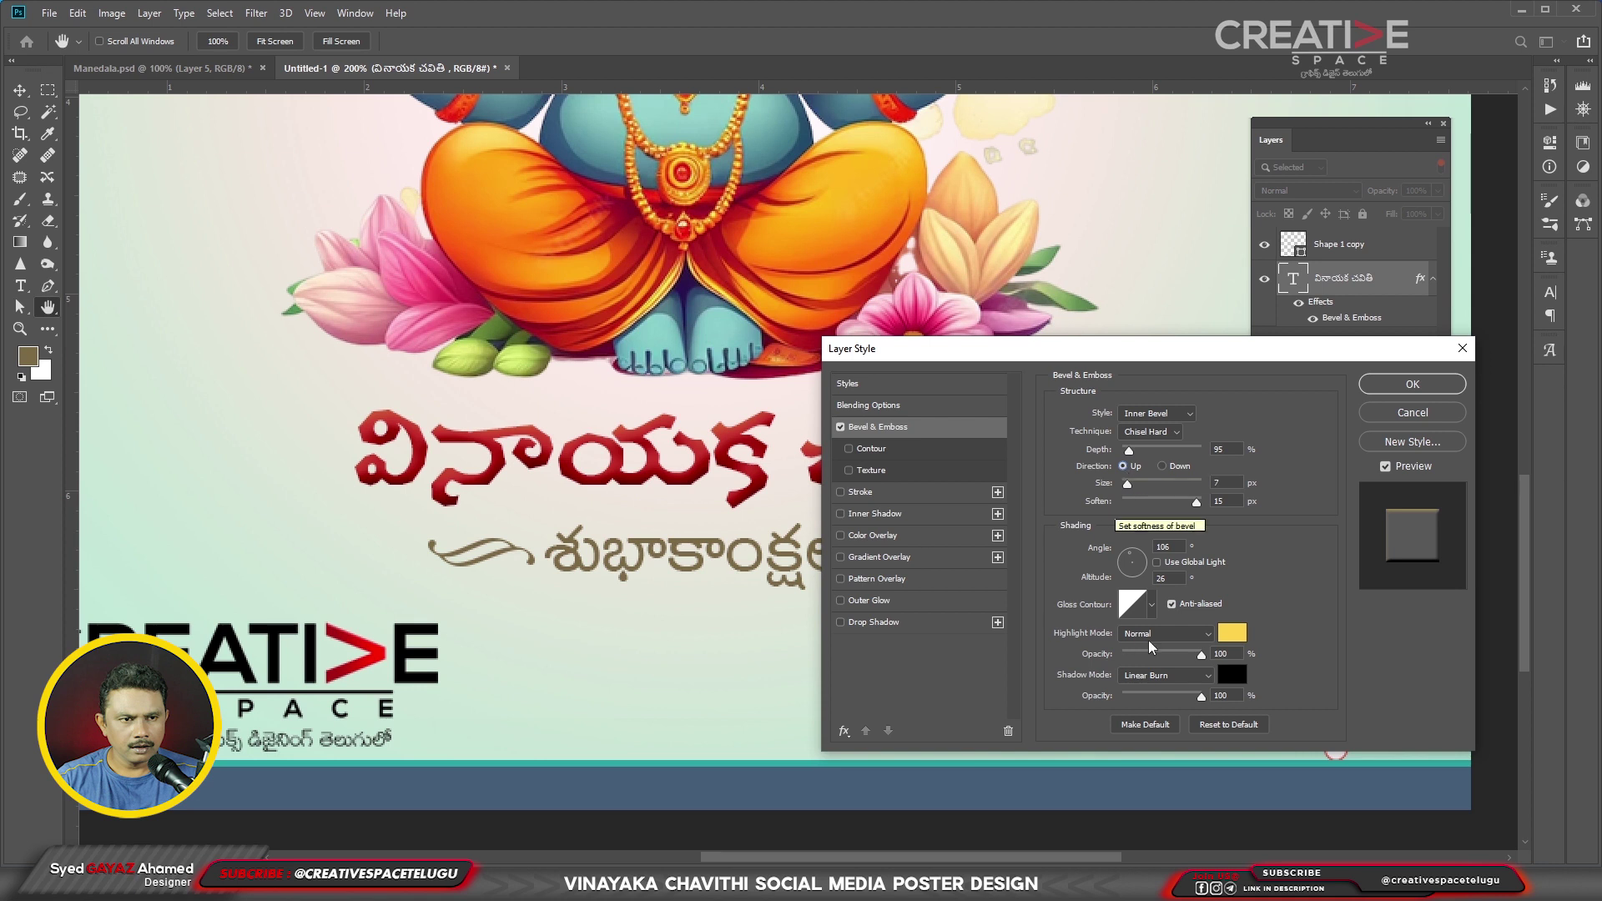
{"action": "left_click", "coordinate": [1151, 604]}
{"action": "left_click", "coordinate": [1101, 672]}
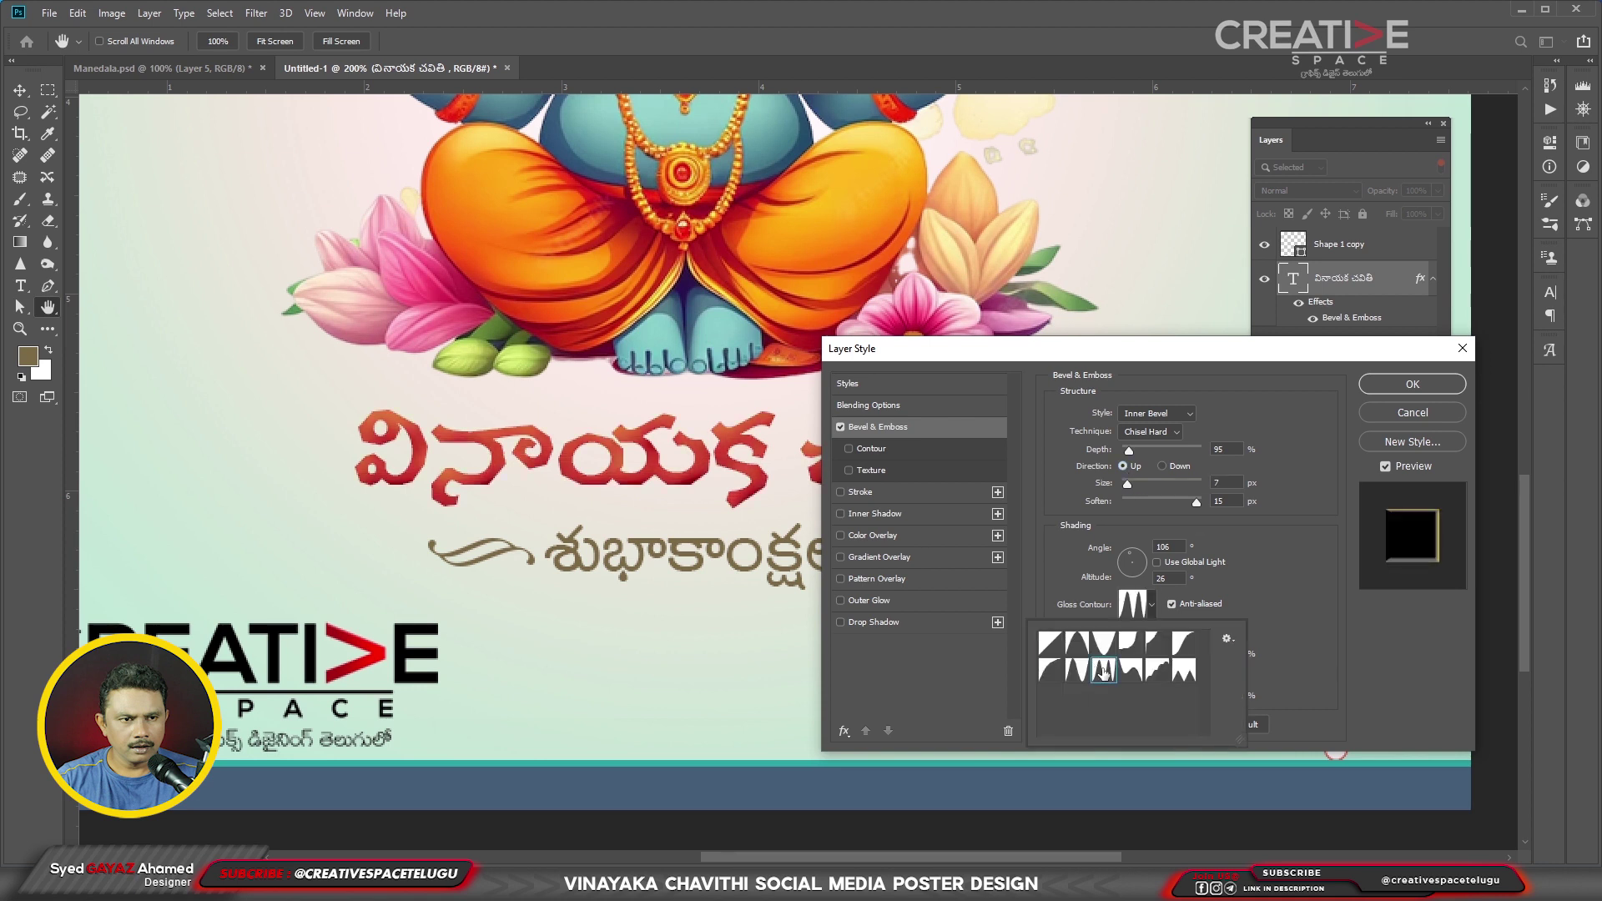
{"action": "left_click", "coordinate": [1079, 670]}
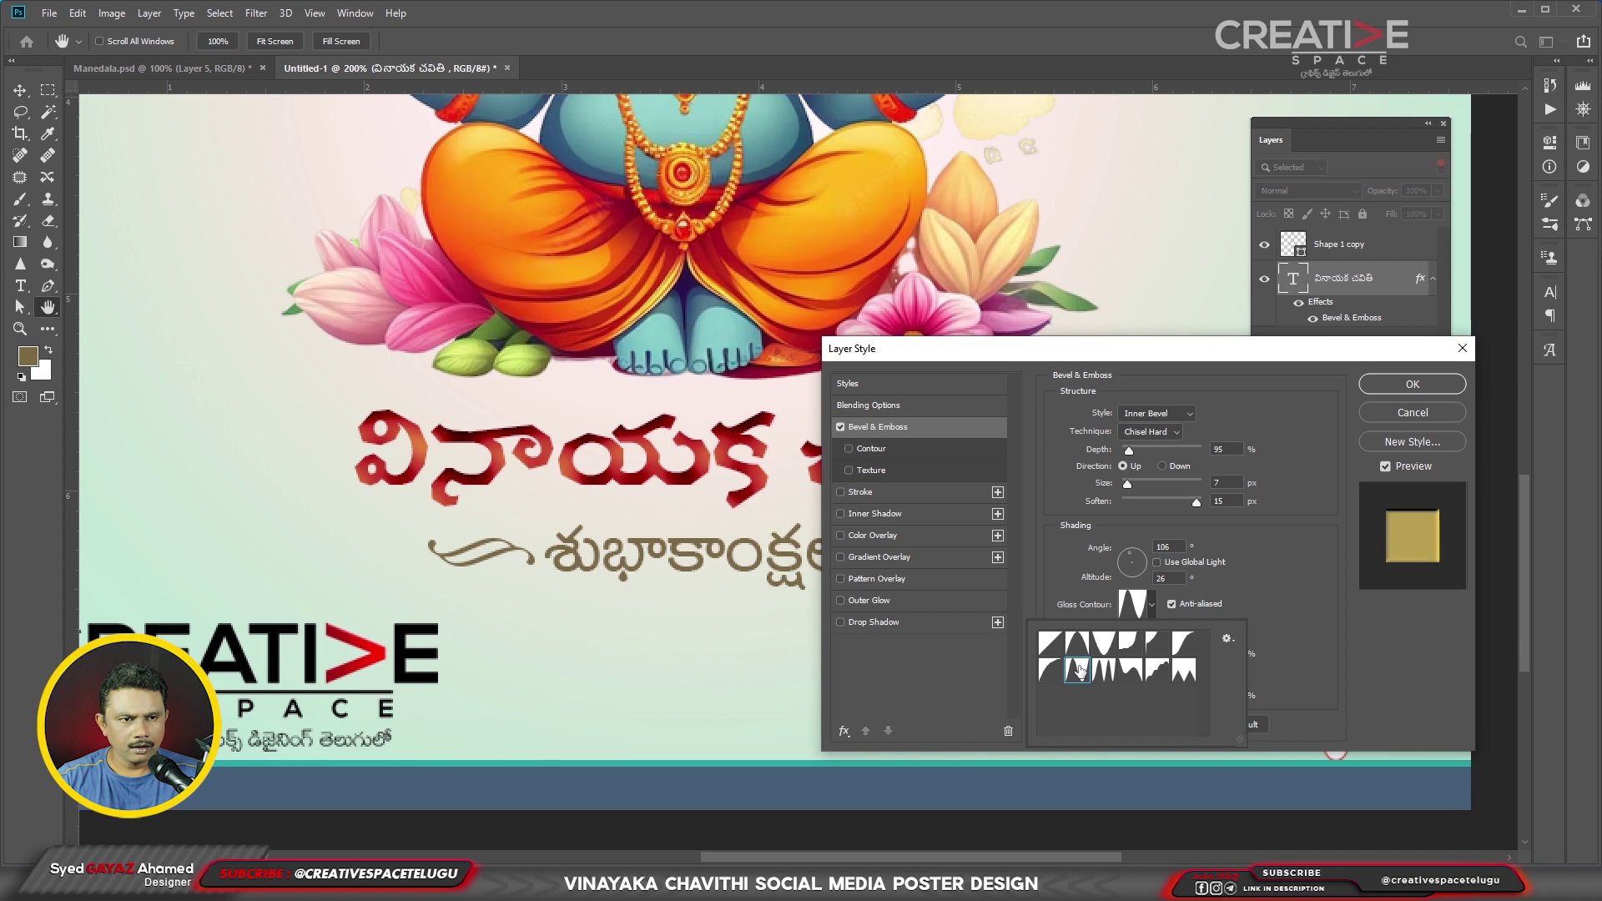
{"action": "left_click", "coordinate": [1412, 384]}
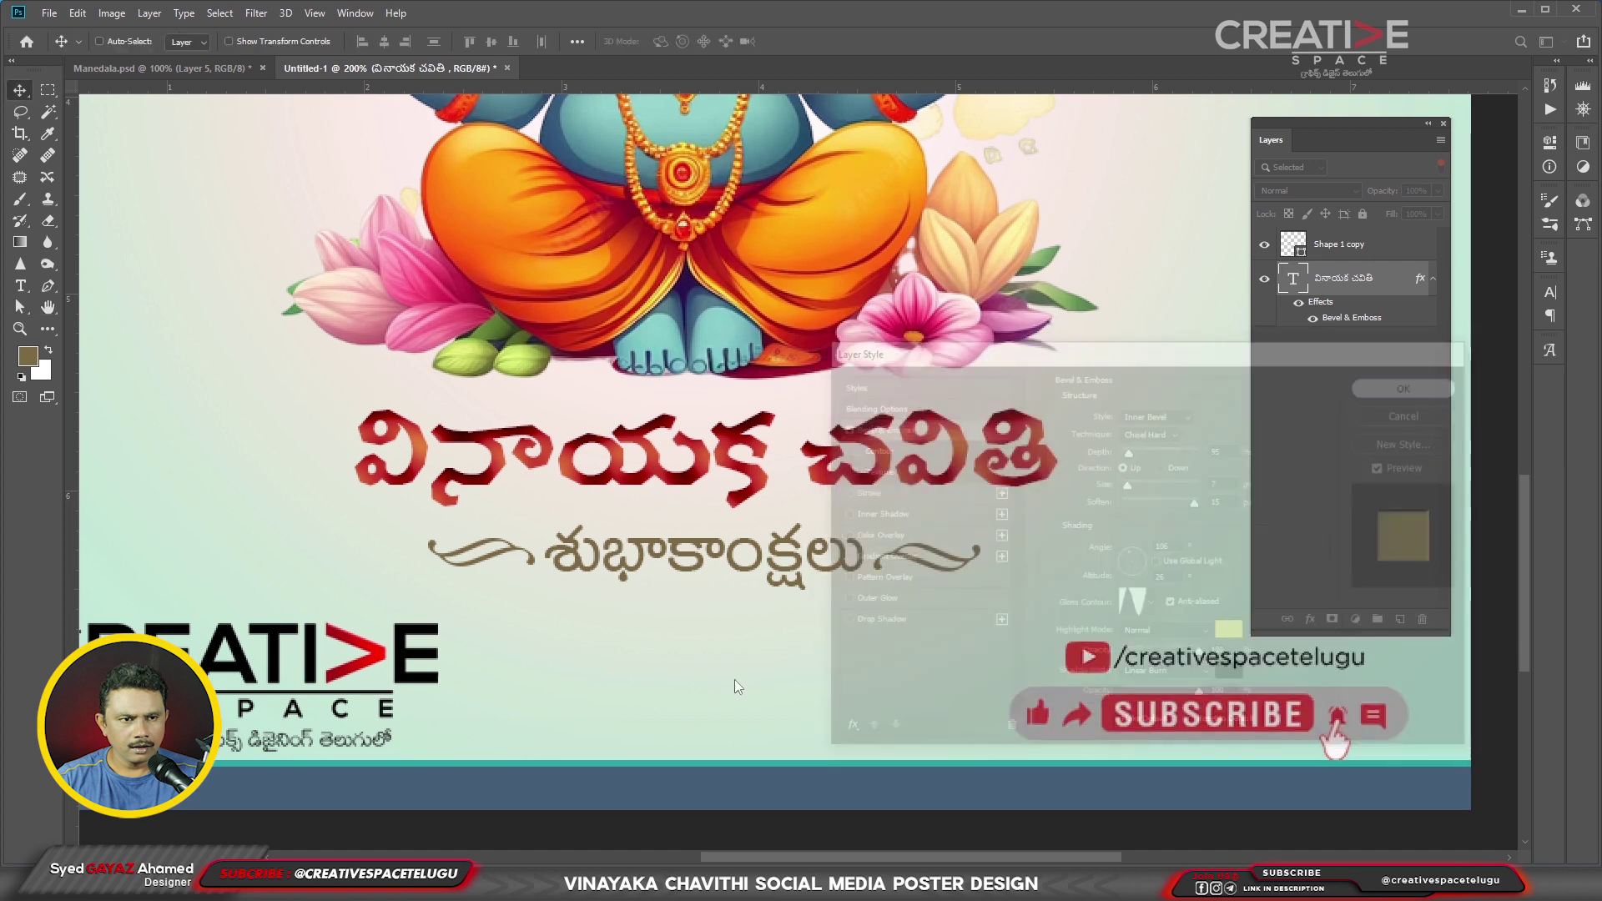
- Zoom in on the bevelled title to inspect it, then return to actual size
{"action": "left_click_drag", "start_coordinate": [729, 590], "coordinate": [730, 598]}
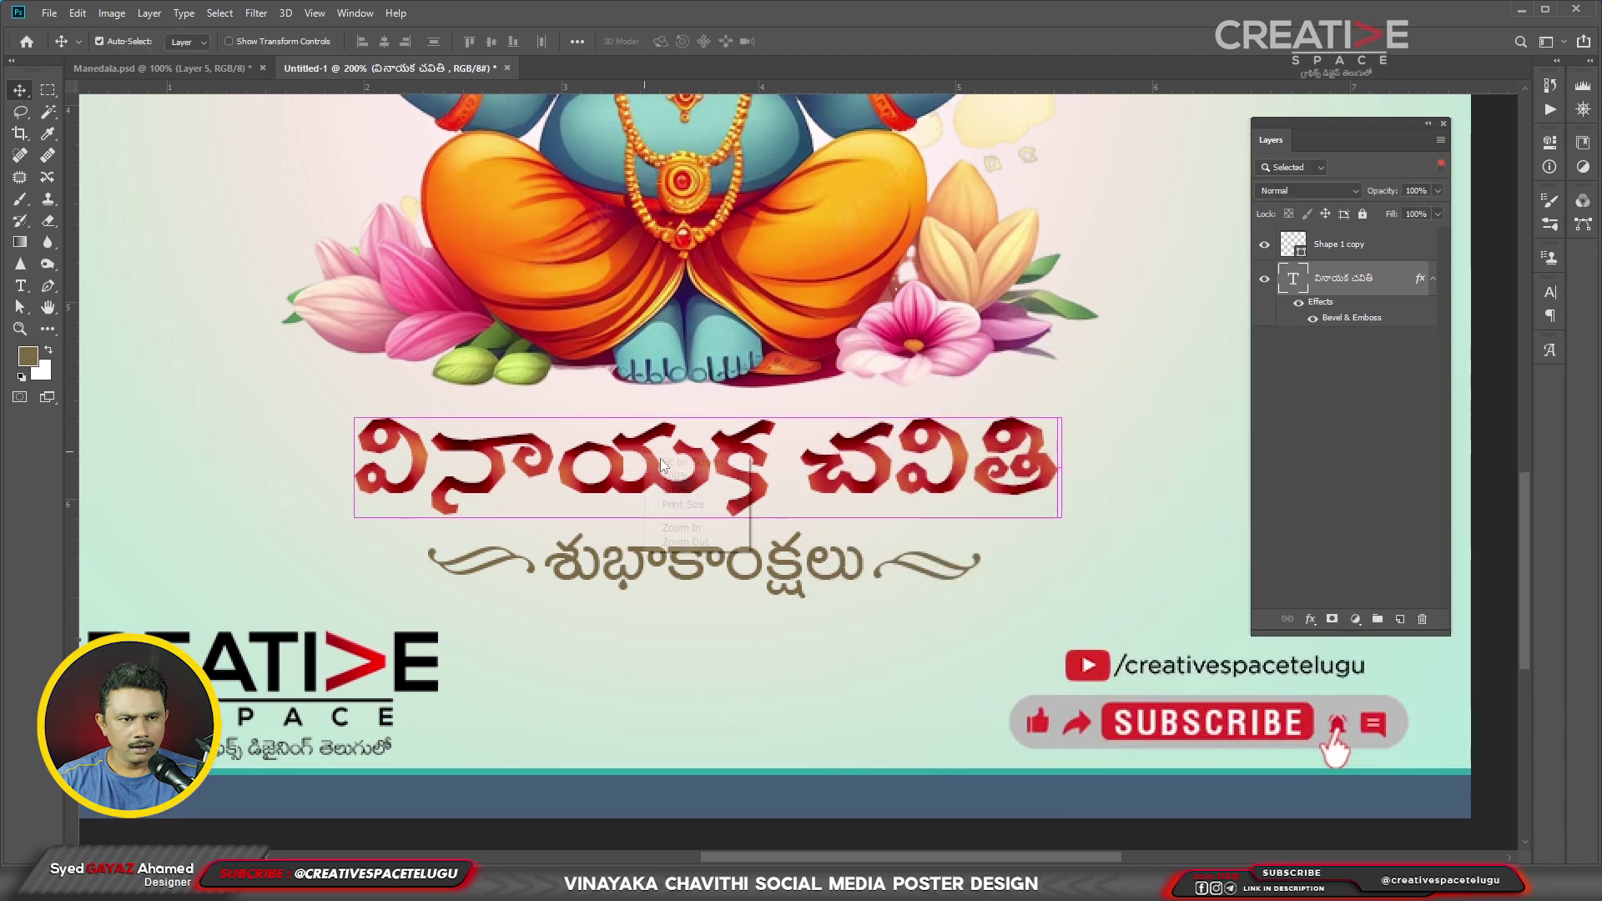
{"action": "right_click", "coordinate": [659, 459]}
{"action": "left_click", "coordinate": [676, 477]}
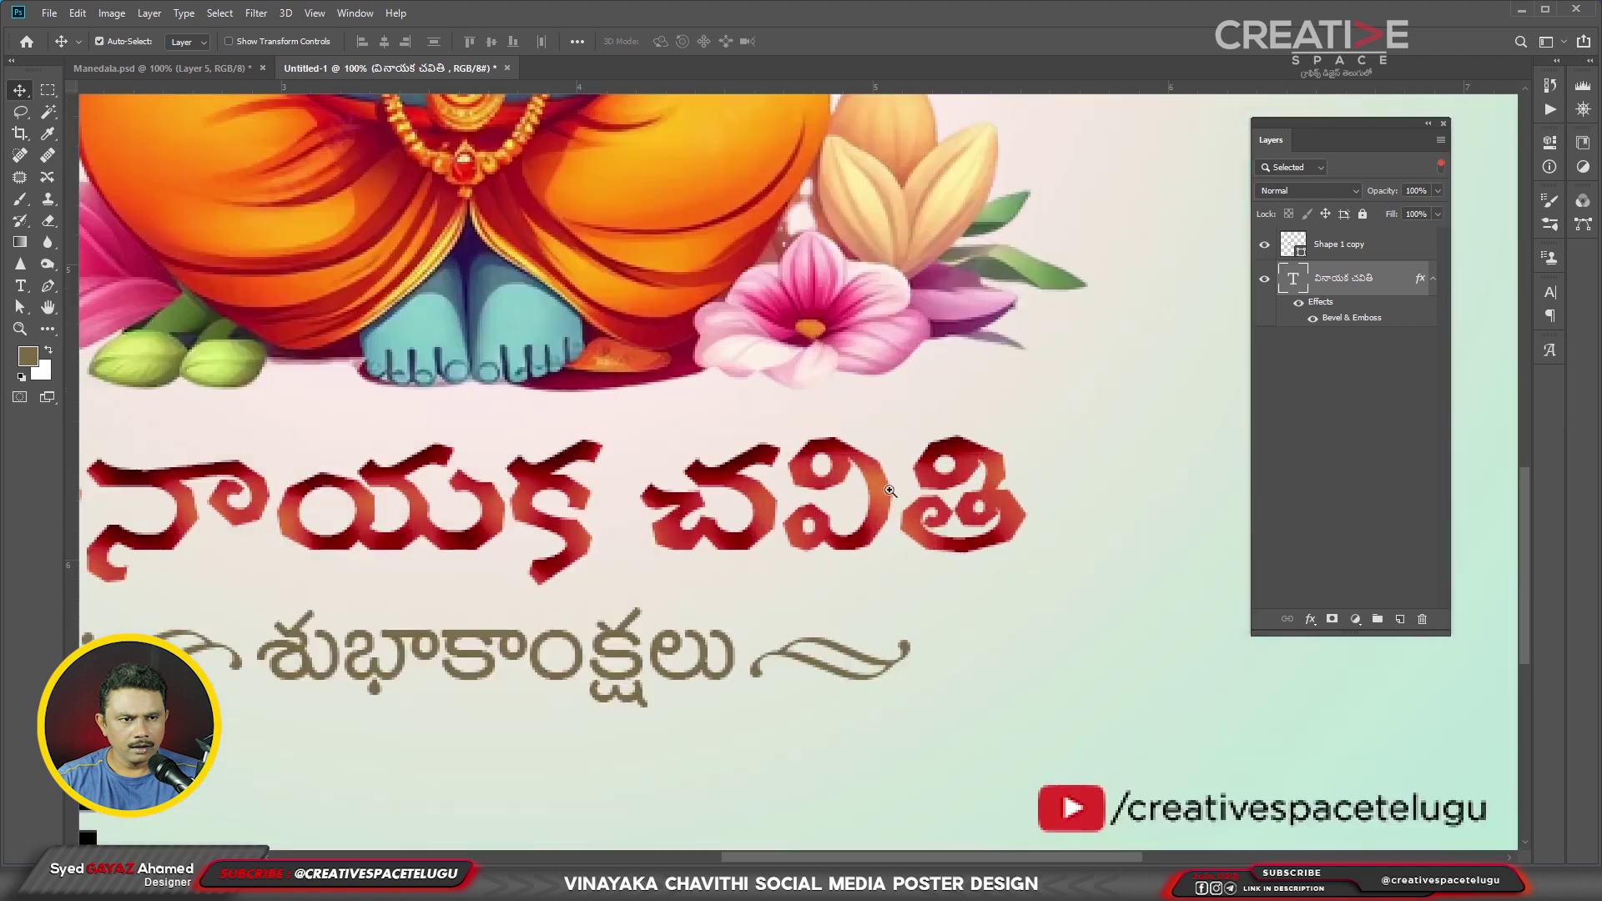
{"action": "left_click", "coordinate": [890, 491]}
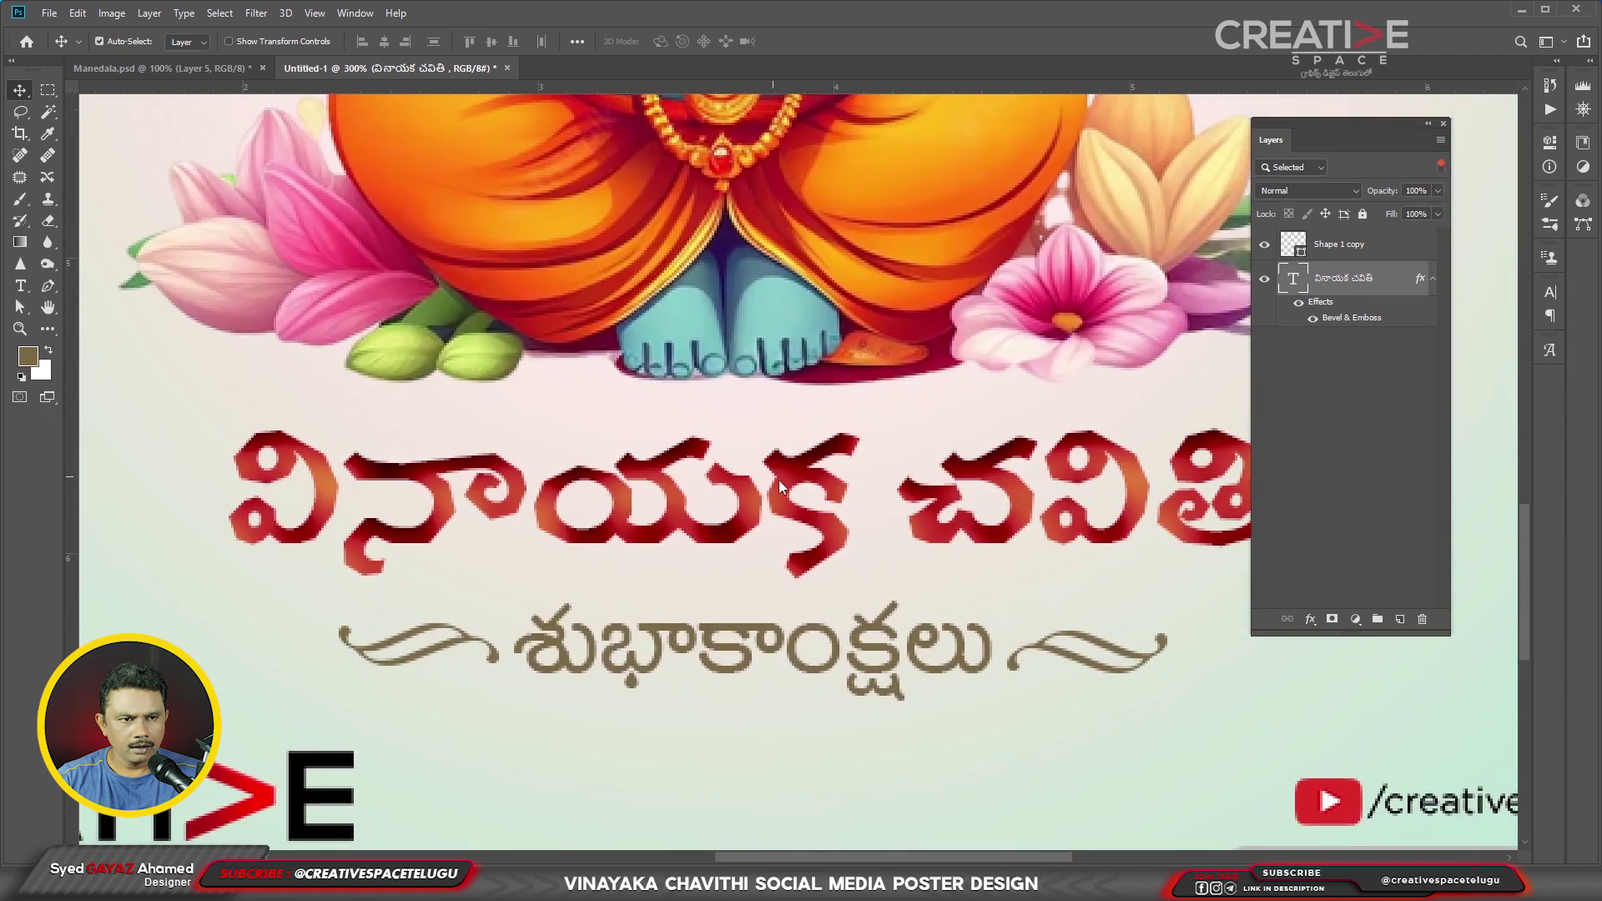
{"action": "right_click", "coordinate": [776, 482]}
{"action": "left_click", "coordinate": [811, 503]}
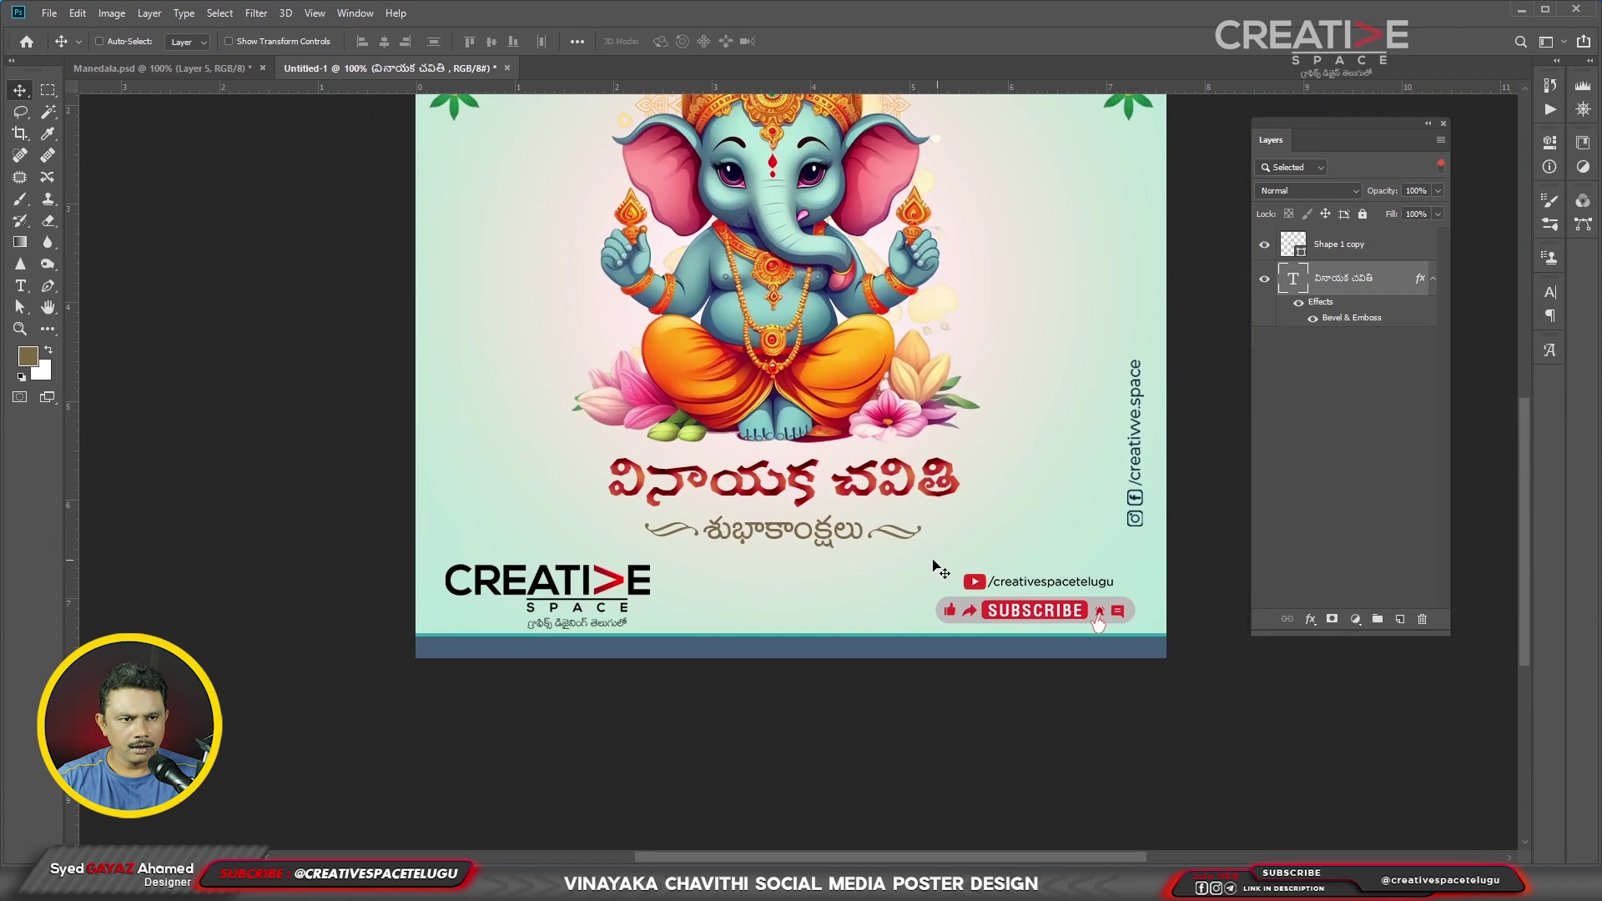
{"action": "key", "text": "ctrl"}
- Add a drop shadow to the title: Opacity 35%, Angle 123°, Distance 3 px, Size 4 px
{"action": "left_click", "coordinate": [1310, 619]}
{"action": "left_click", "coordinate": [1352, 791]}
{"action": "left_click_drag", "start_coordinate": [973, 345], "coordinate": [1242, 370]}
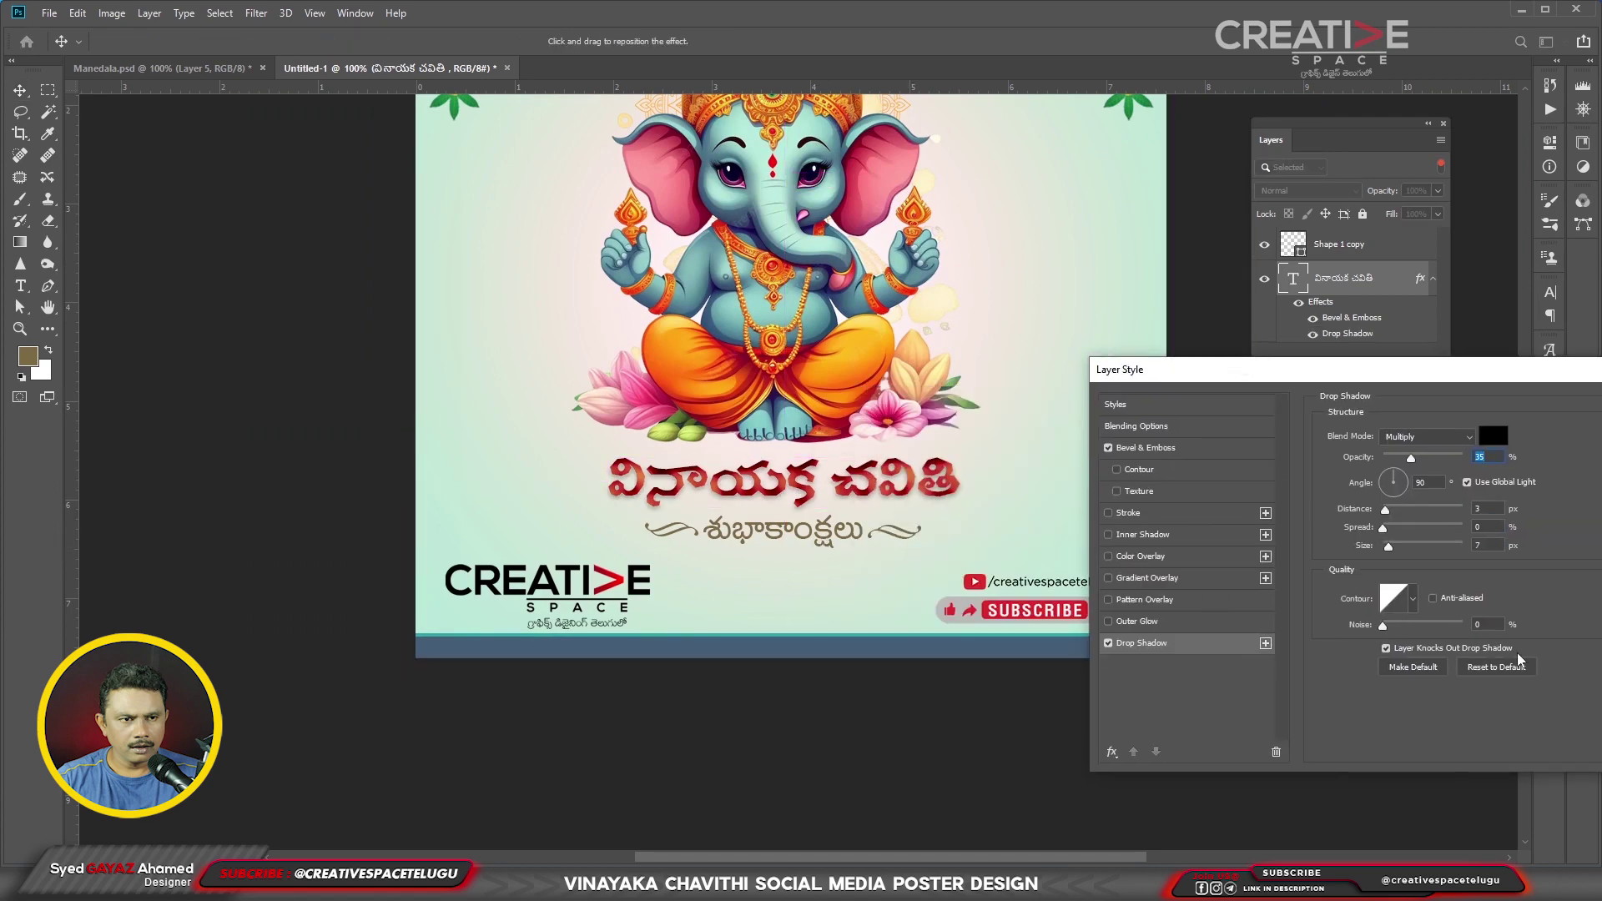
{"action": "left_click_drag", "start_coordinate": [923, 522], "coordinate": [925, 511]}
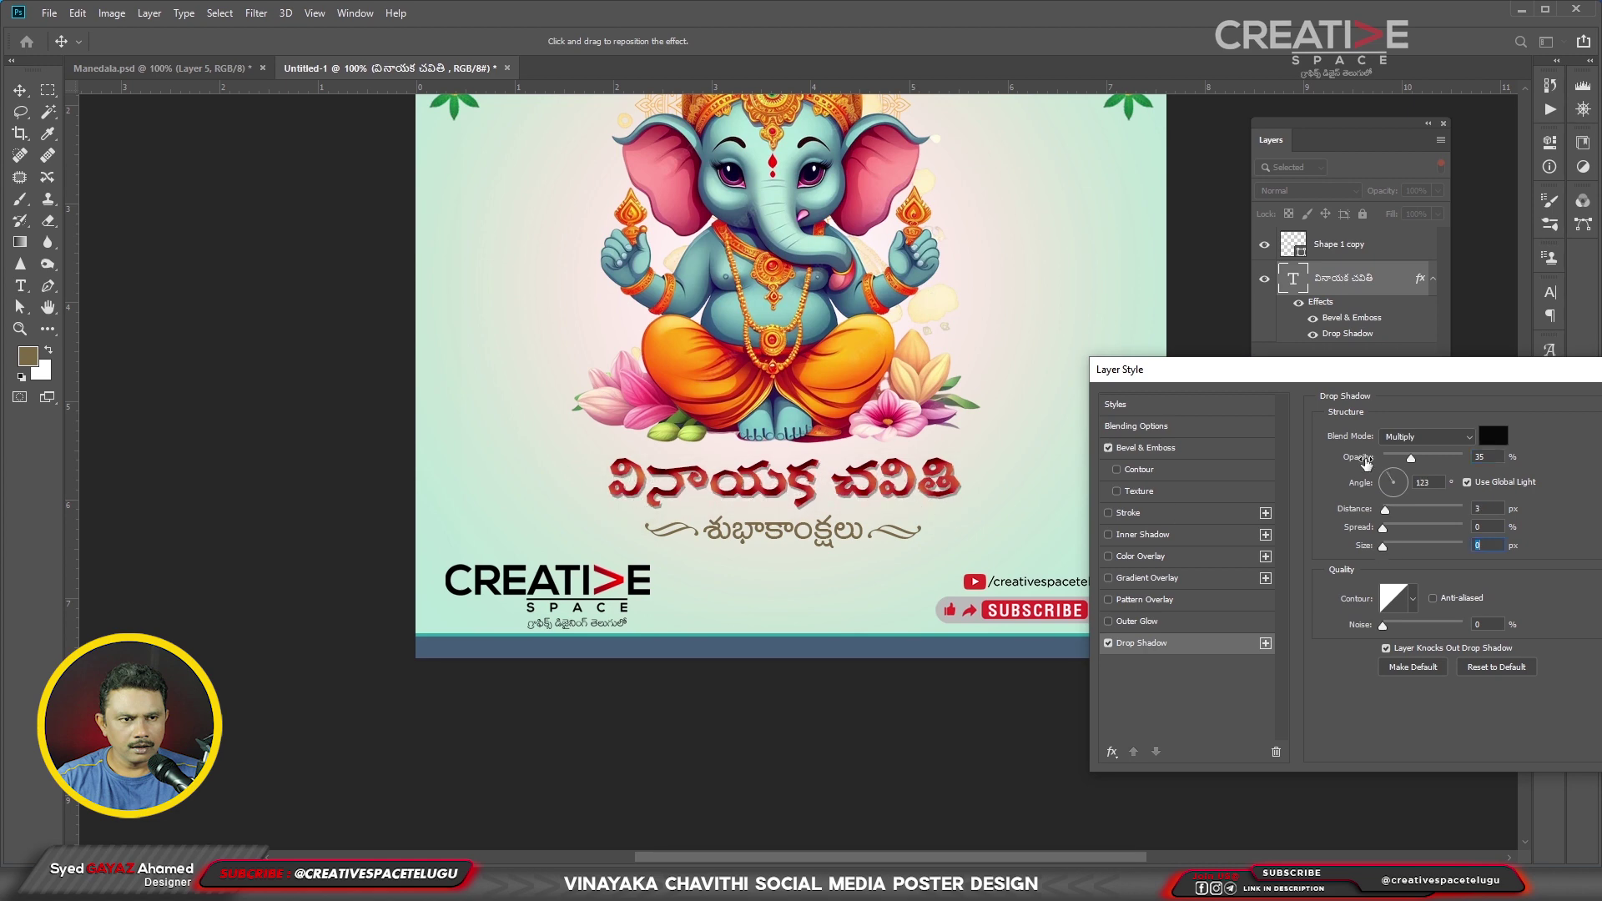
{"action": "left_click_drag", "start_coordinate": [1397, 546], "coordinate": [1388, 547]}
{"action": "left_click_drag", "start_coordinate": [1522, 380], "coordinate": [968, 559]}
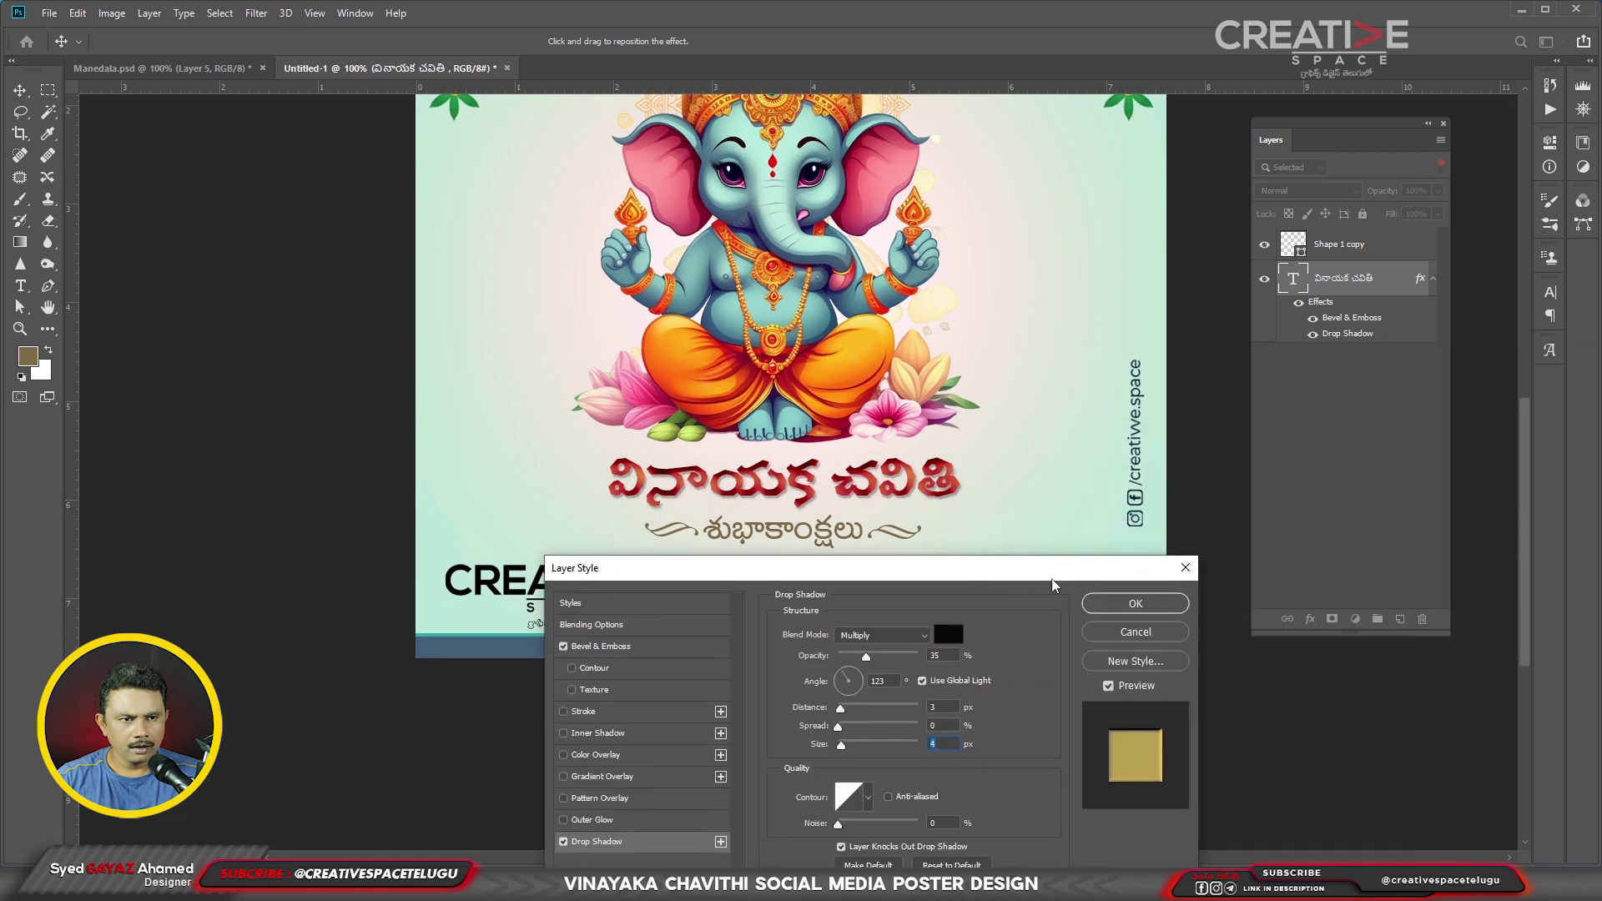
{"action": "left_click", "coordinate": [1137, 604]}
- Inspect the shadowed title up close, then zoom back out to the whole poster
{"action": "scroll", "coordinate": [821, 487], "scroll_direction": "up", "scroll_amount": 2}
{"action": "left_click", "coordinate": [821, 487], "text": "ctrl"}
{"action": "double_click", "coordinate": [737, 526]}
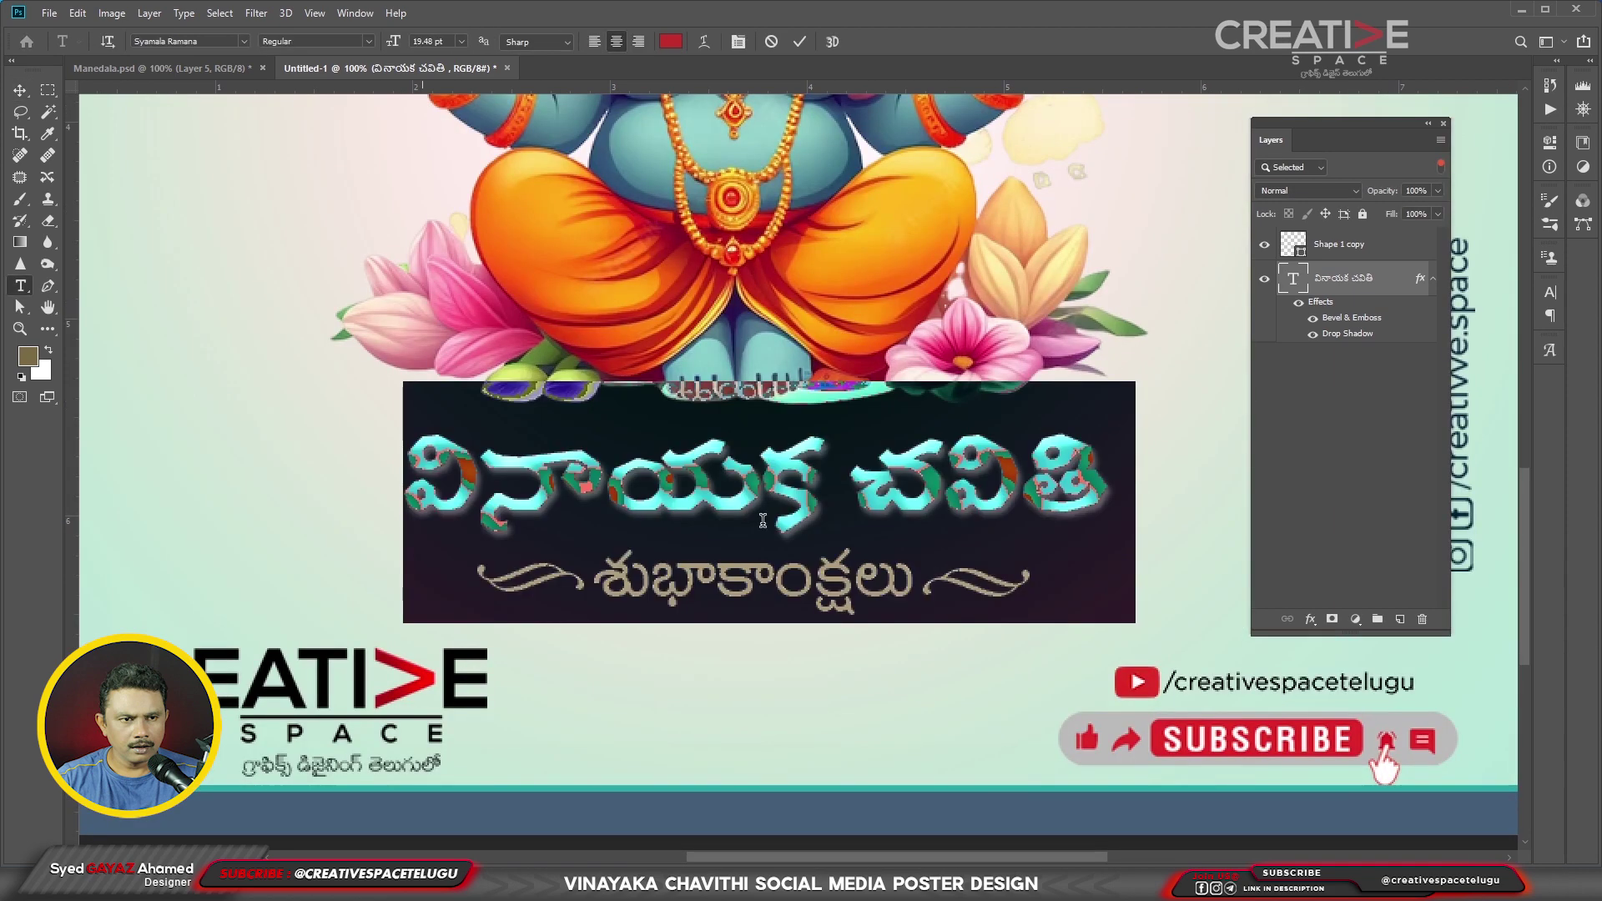
{"action": "key", "text": "ctrl+h"}
{"action": "key", "text": "Escape"}
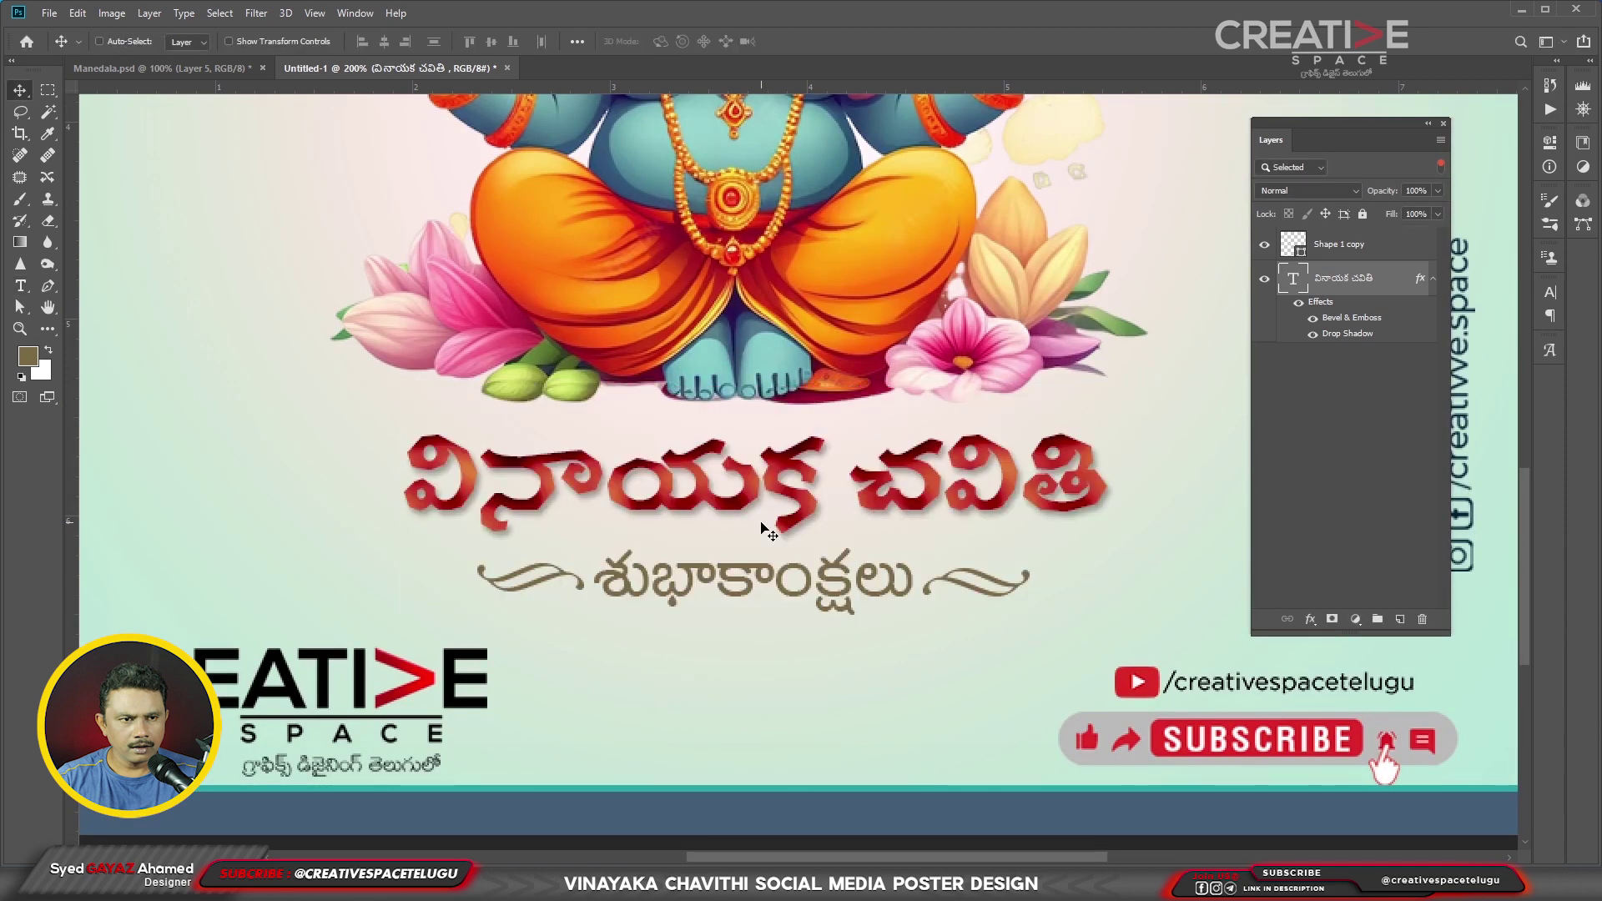
{"action": "key", "text": "ctrl+minus"}
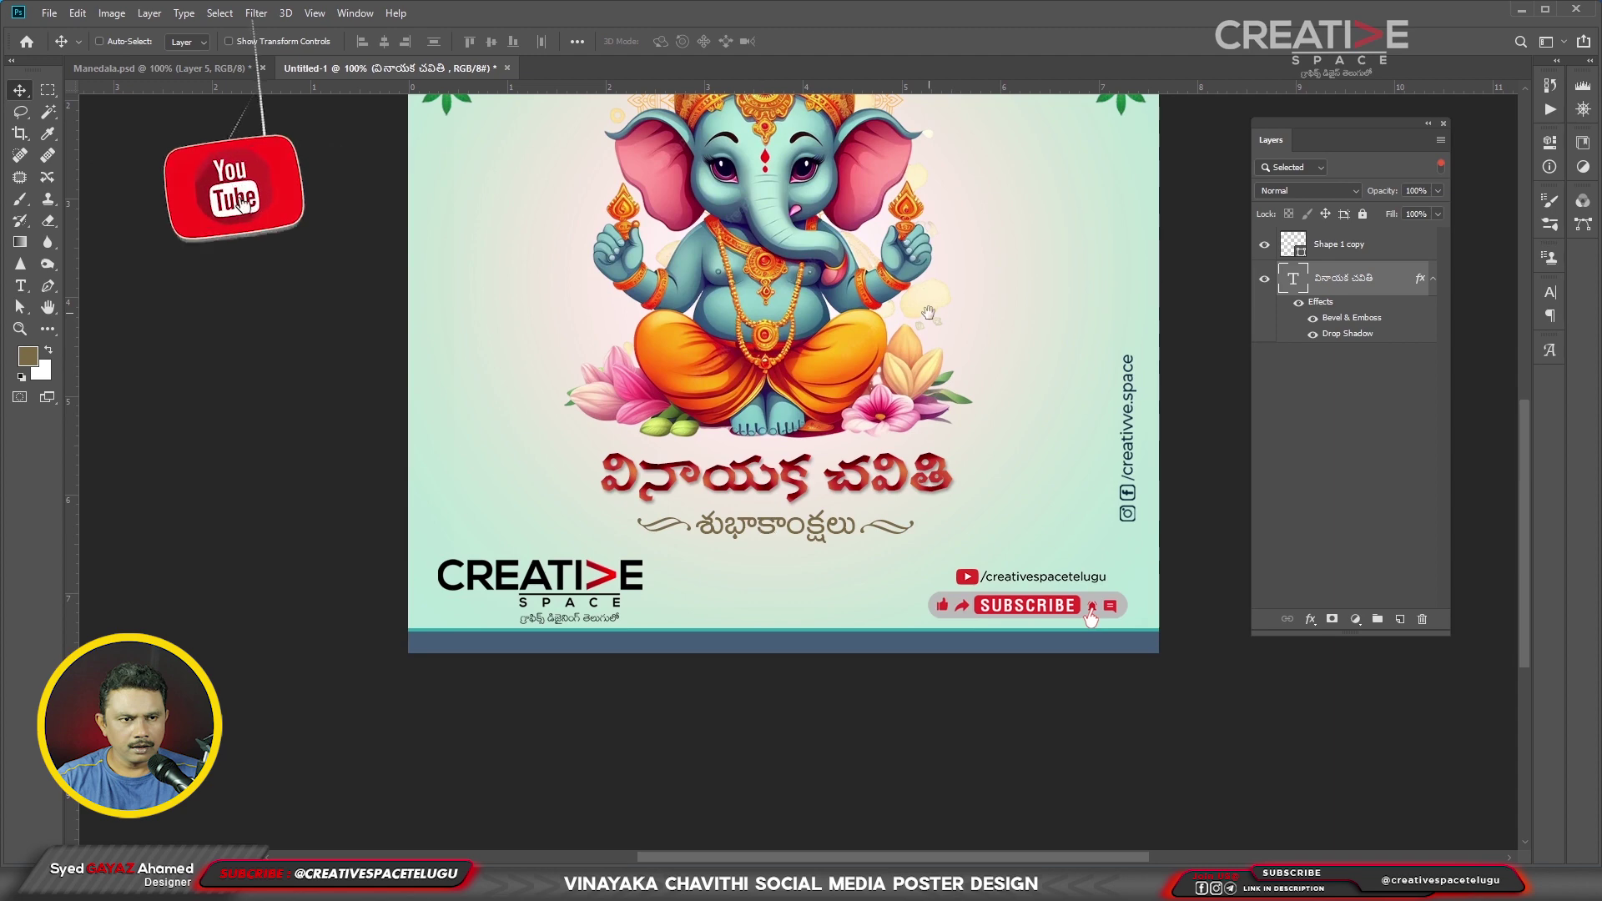
{"action": "left_click_drag", "start_coordinate": [1091, 618], "coordinate": [1051, 815]}
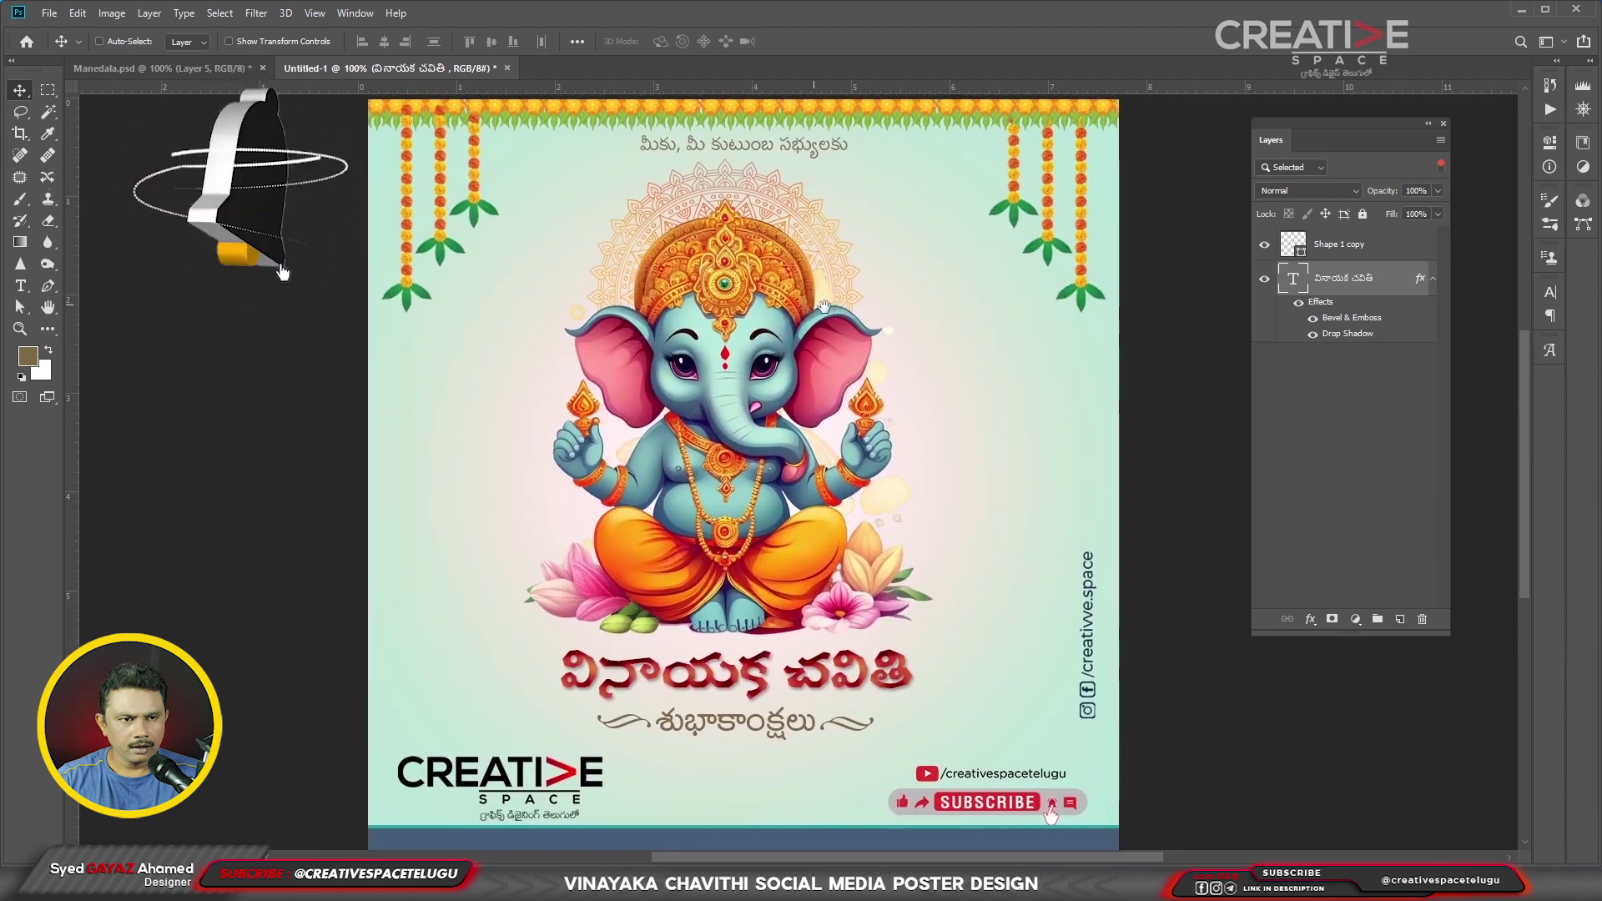
{"action": "scroll", "coordinate": [828, 392], "scroll_direction": "down", "scroll_amount": 2}
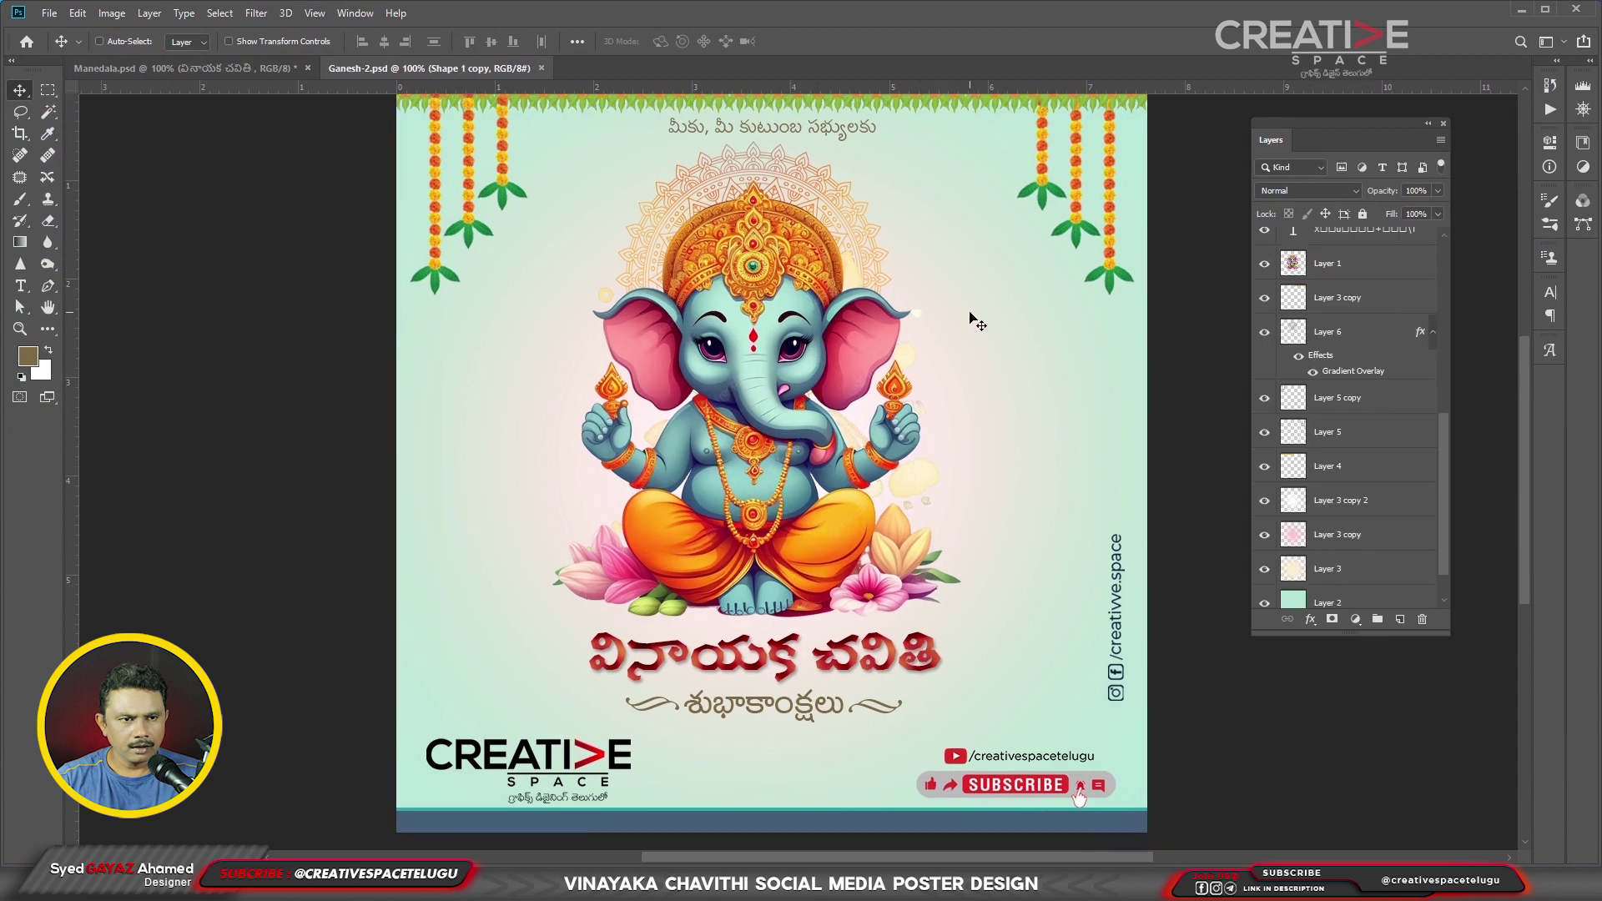
- Show Layer 6, rename it Mandala, and convert it to a smart object
{"action": "left_click", "coordinate": [1265, 333]}
{"action": "double_click", "coordinate": [1328, 332]}
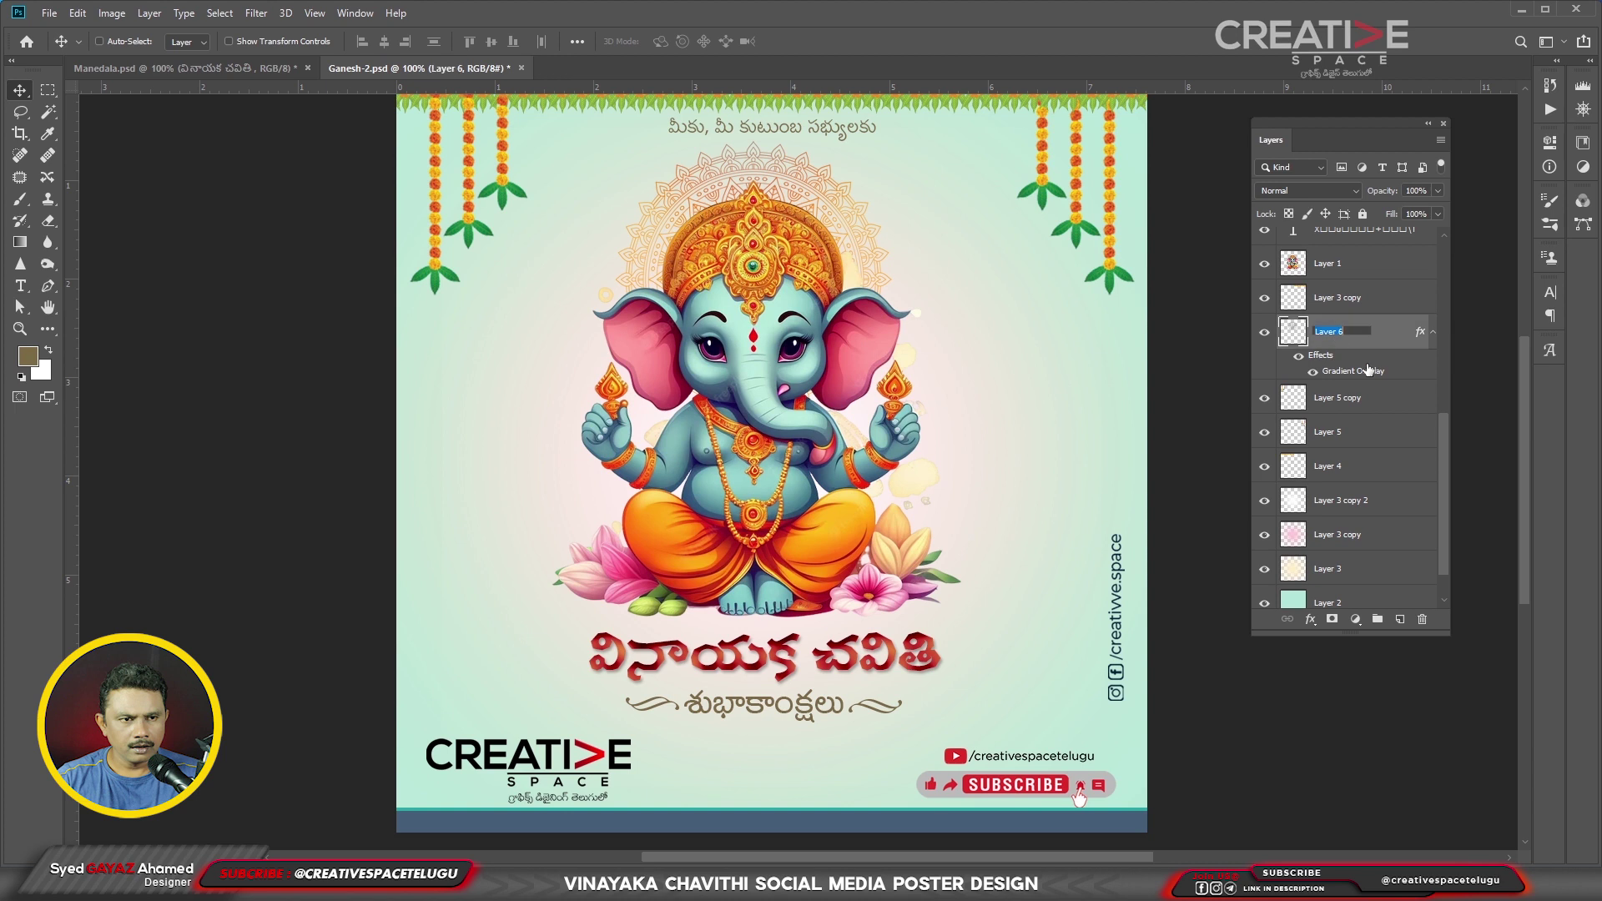
{"action": "type", "text": "Mandala"}
{"action": "key", "text": "Return"}
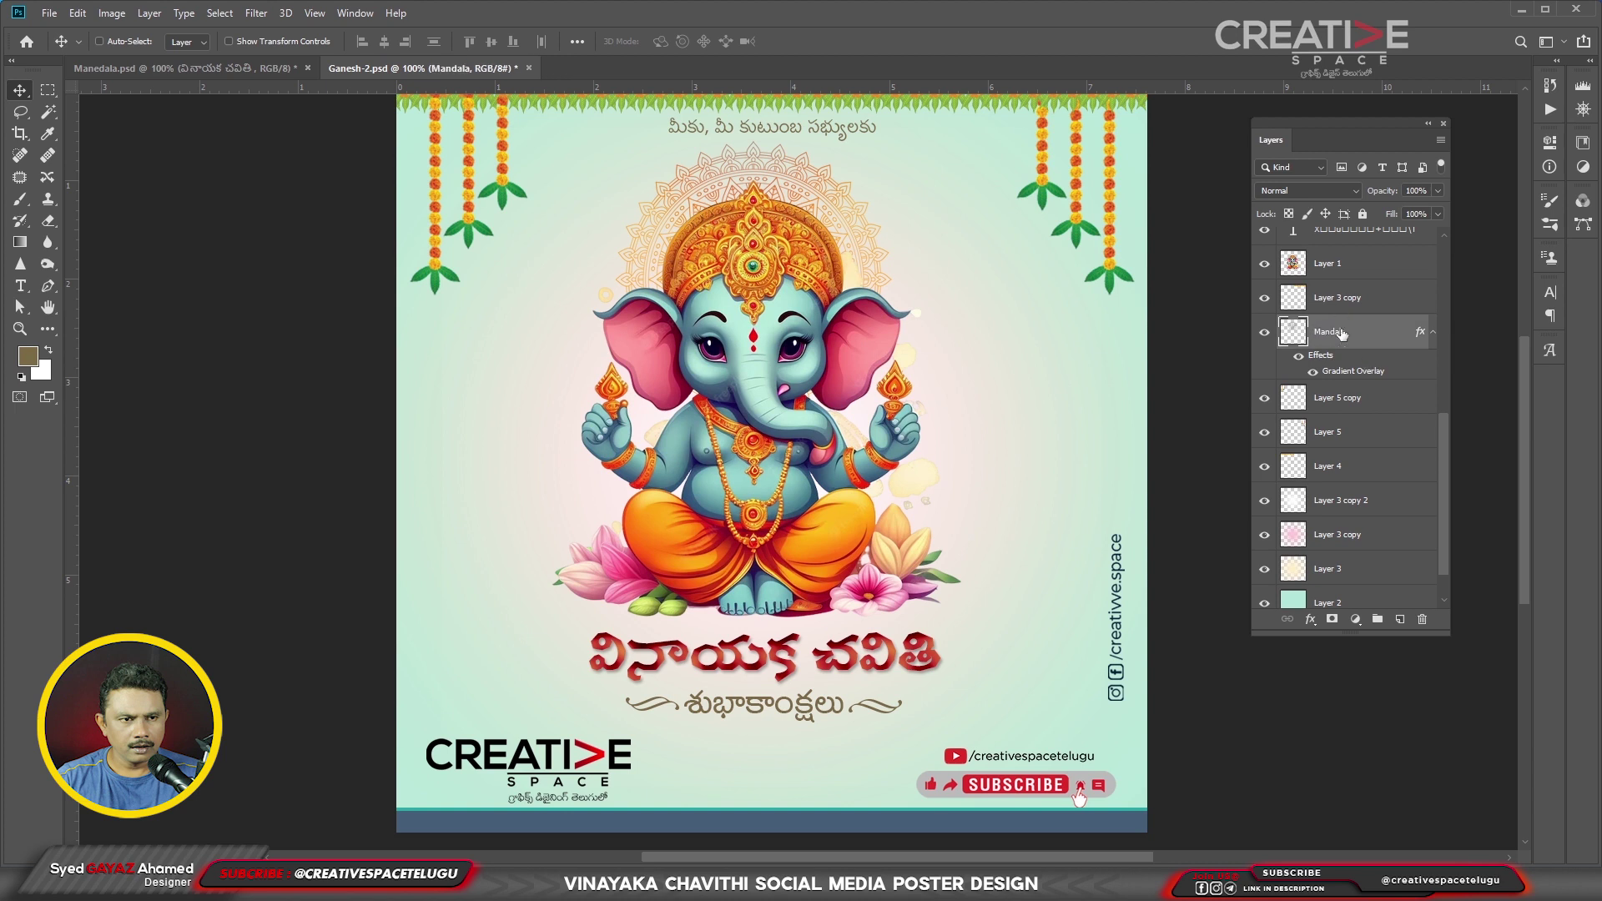
{"action": "right_click", "coordinate": [1362, 331]}
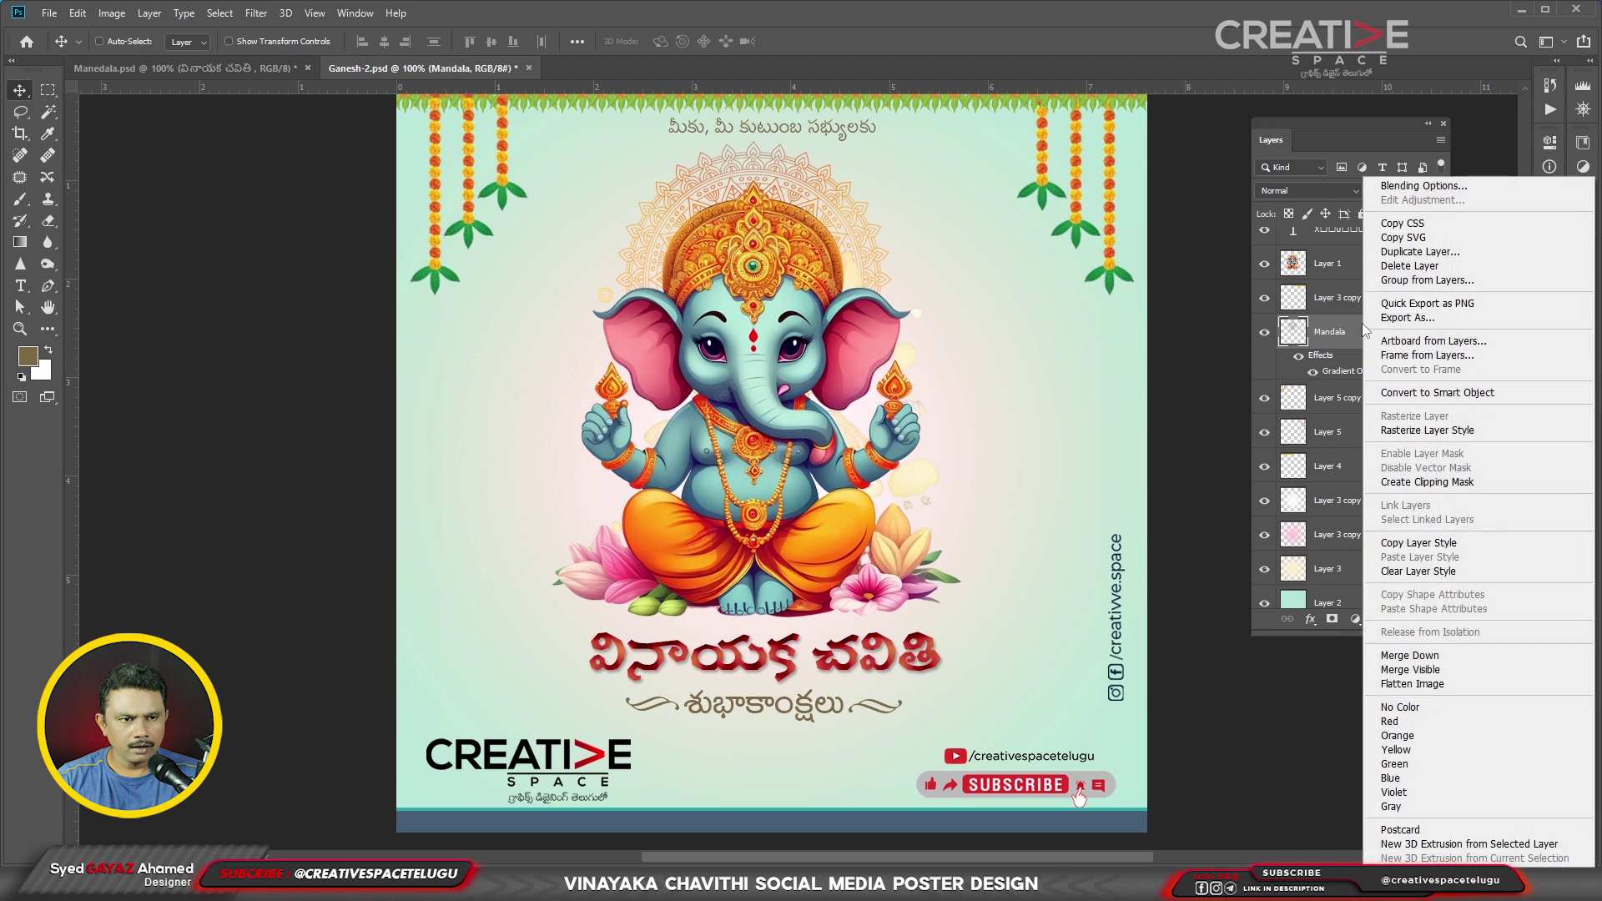
{"action": "left_click", "coordinate": [1456, 393]}
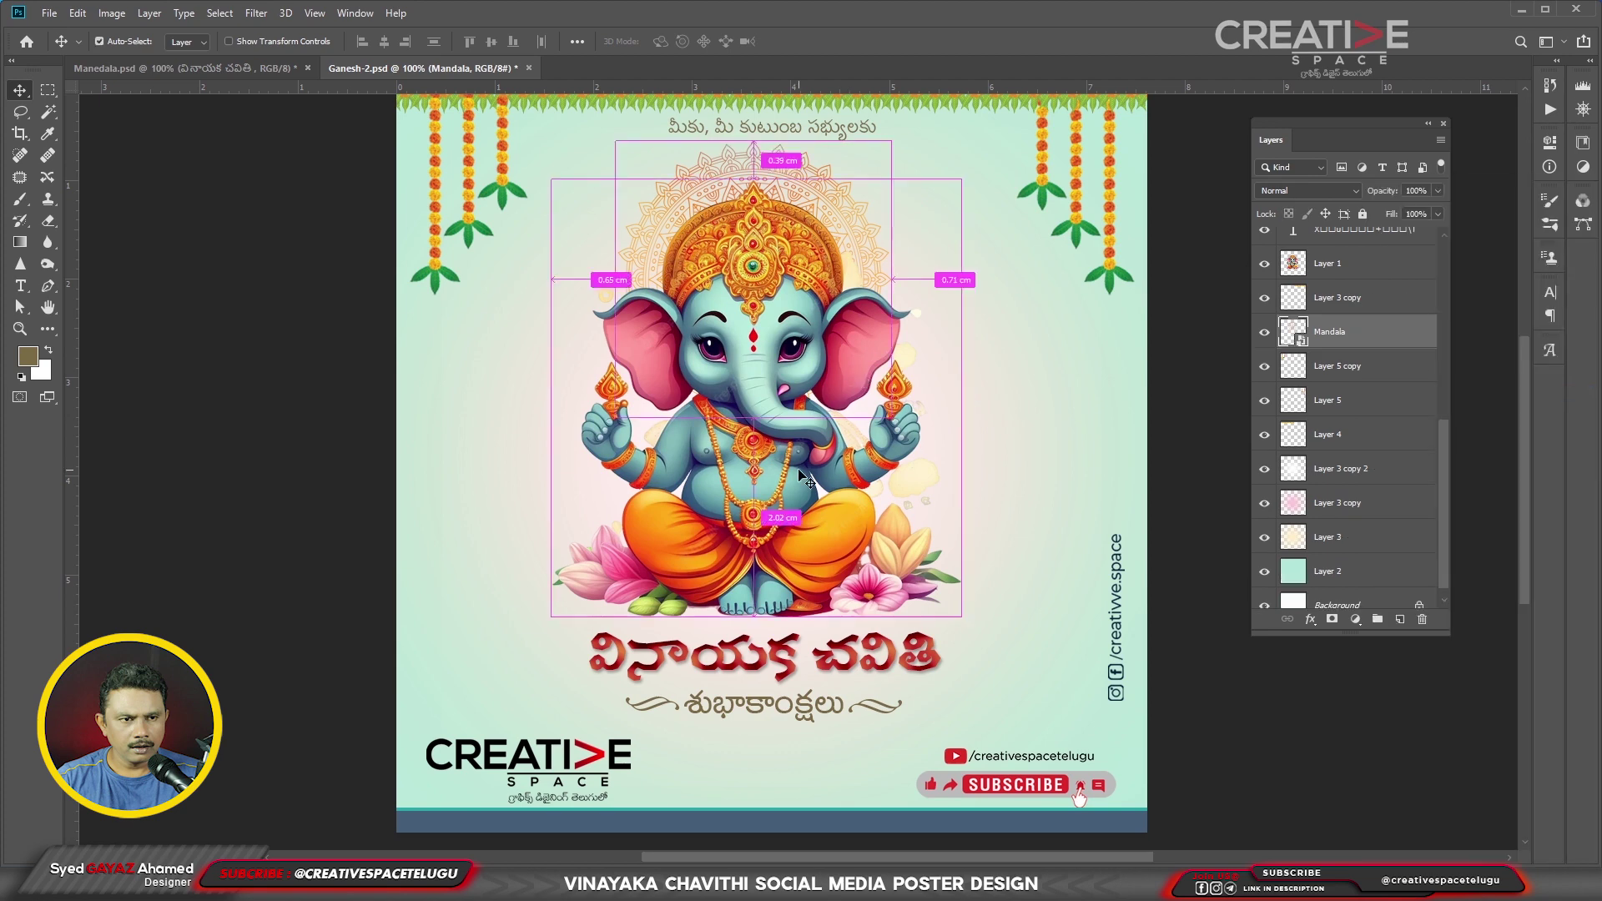
{"action": "left_click", "coordinate": [354, 13]}
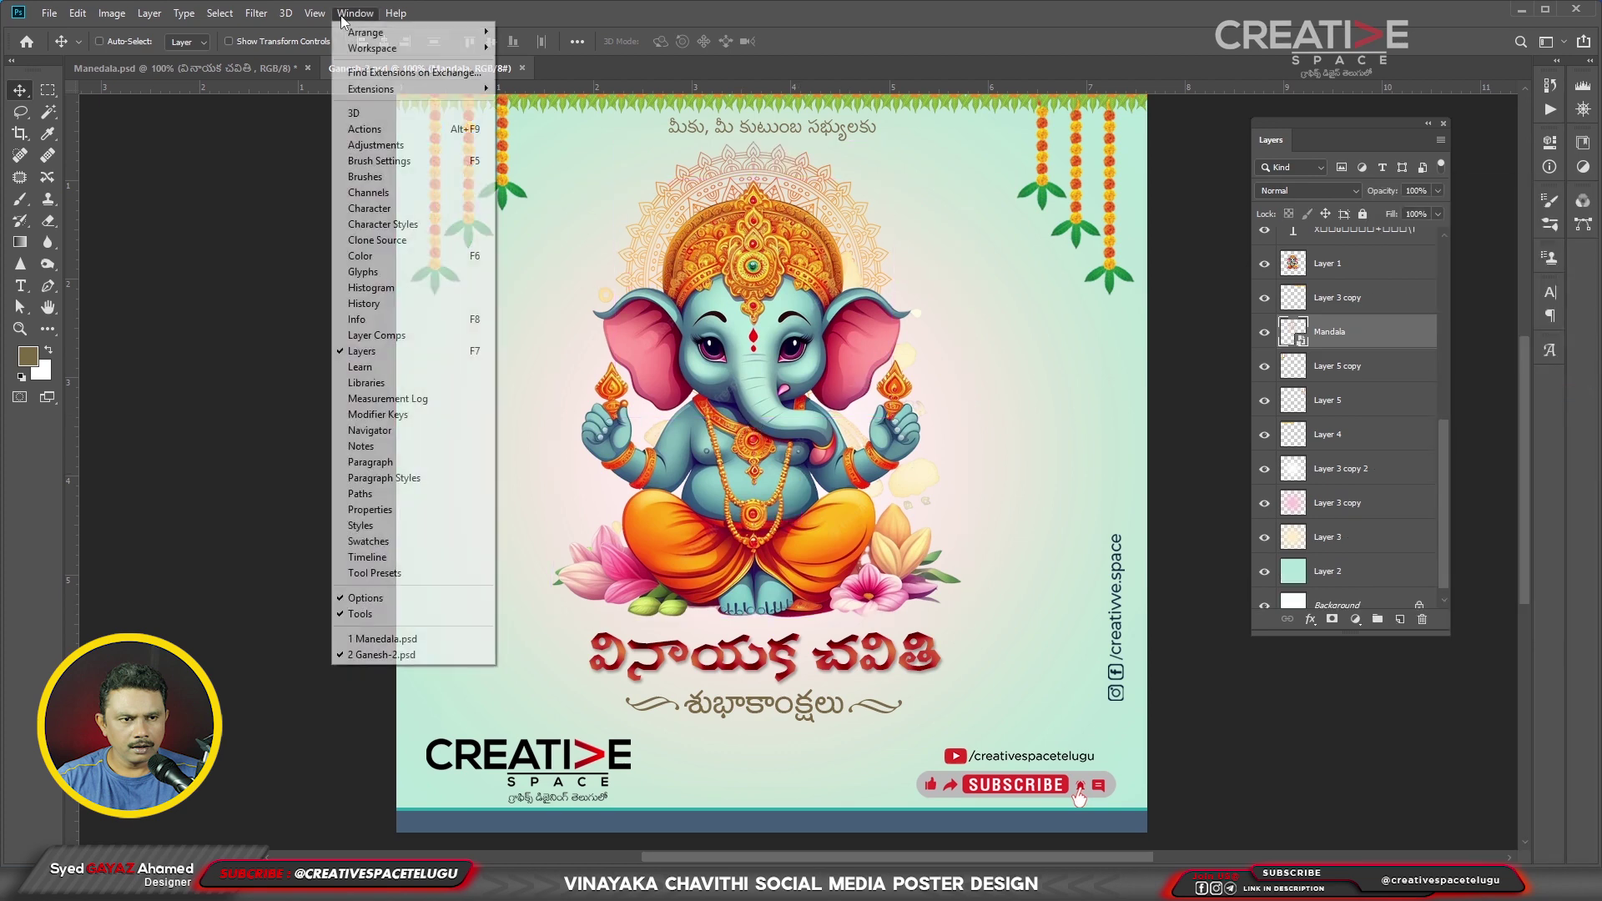
- Create a video timeline from the poster's layers and scroll through its tracks
{"action": "left_click", "coordinate": [384, 558]}
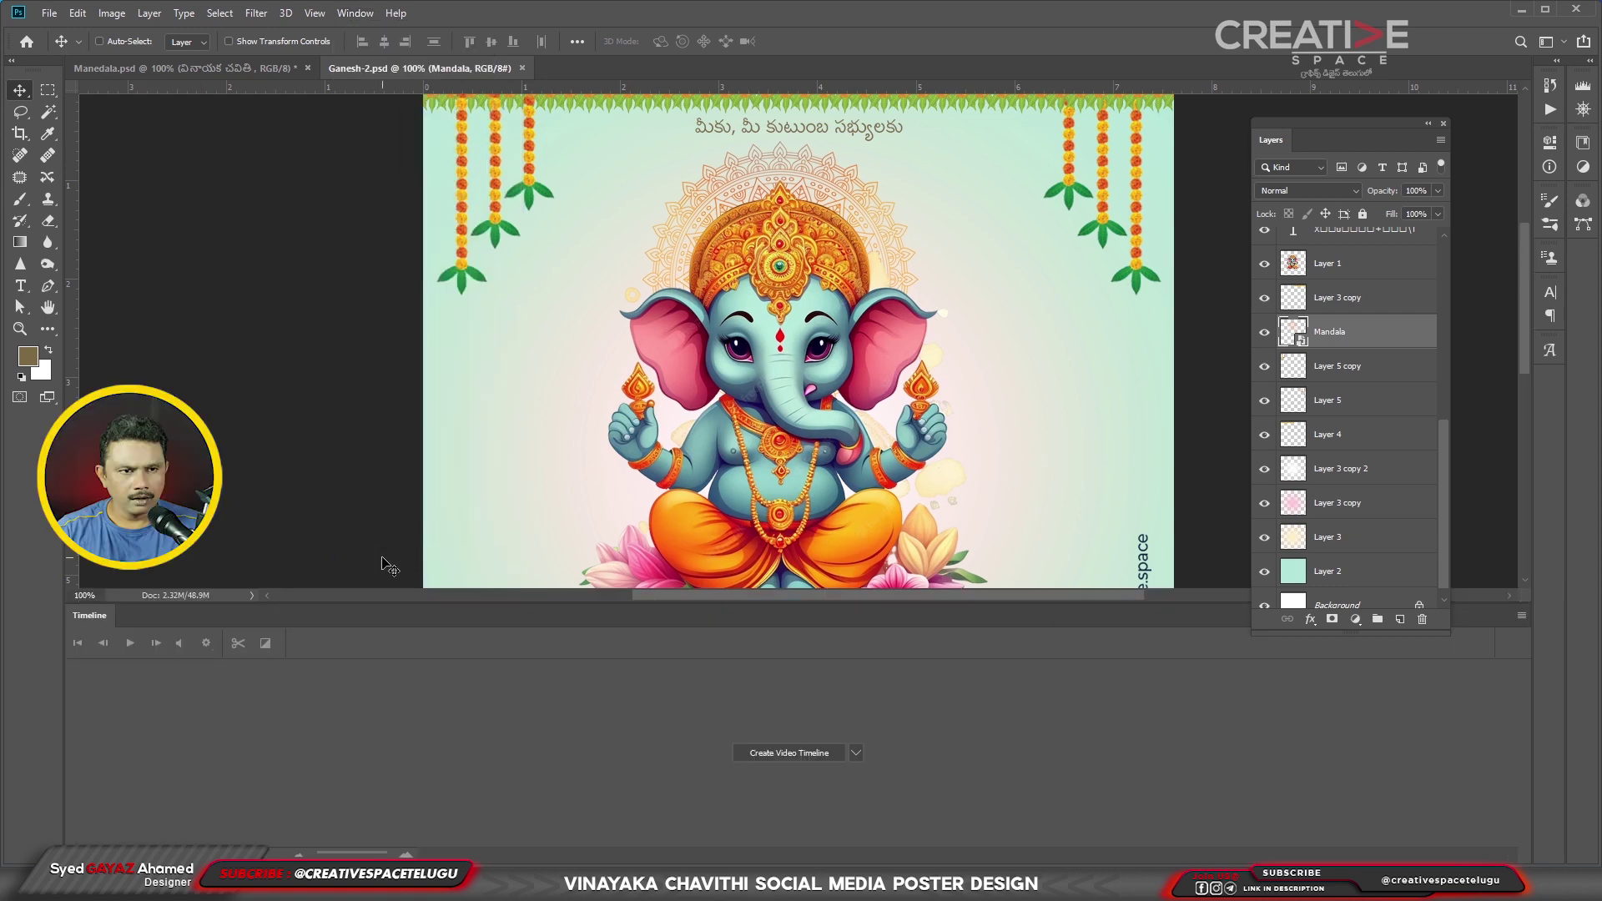
{"action": "left_click", "coordinate": [791, 754]}
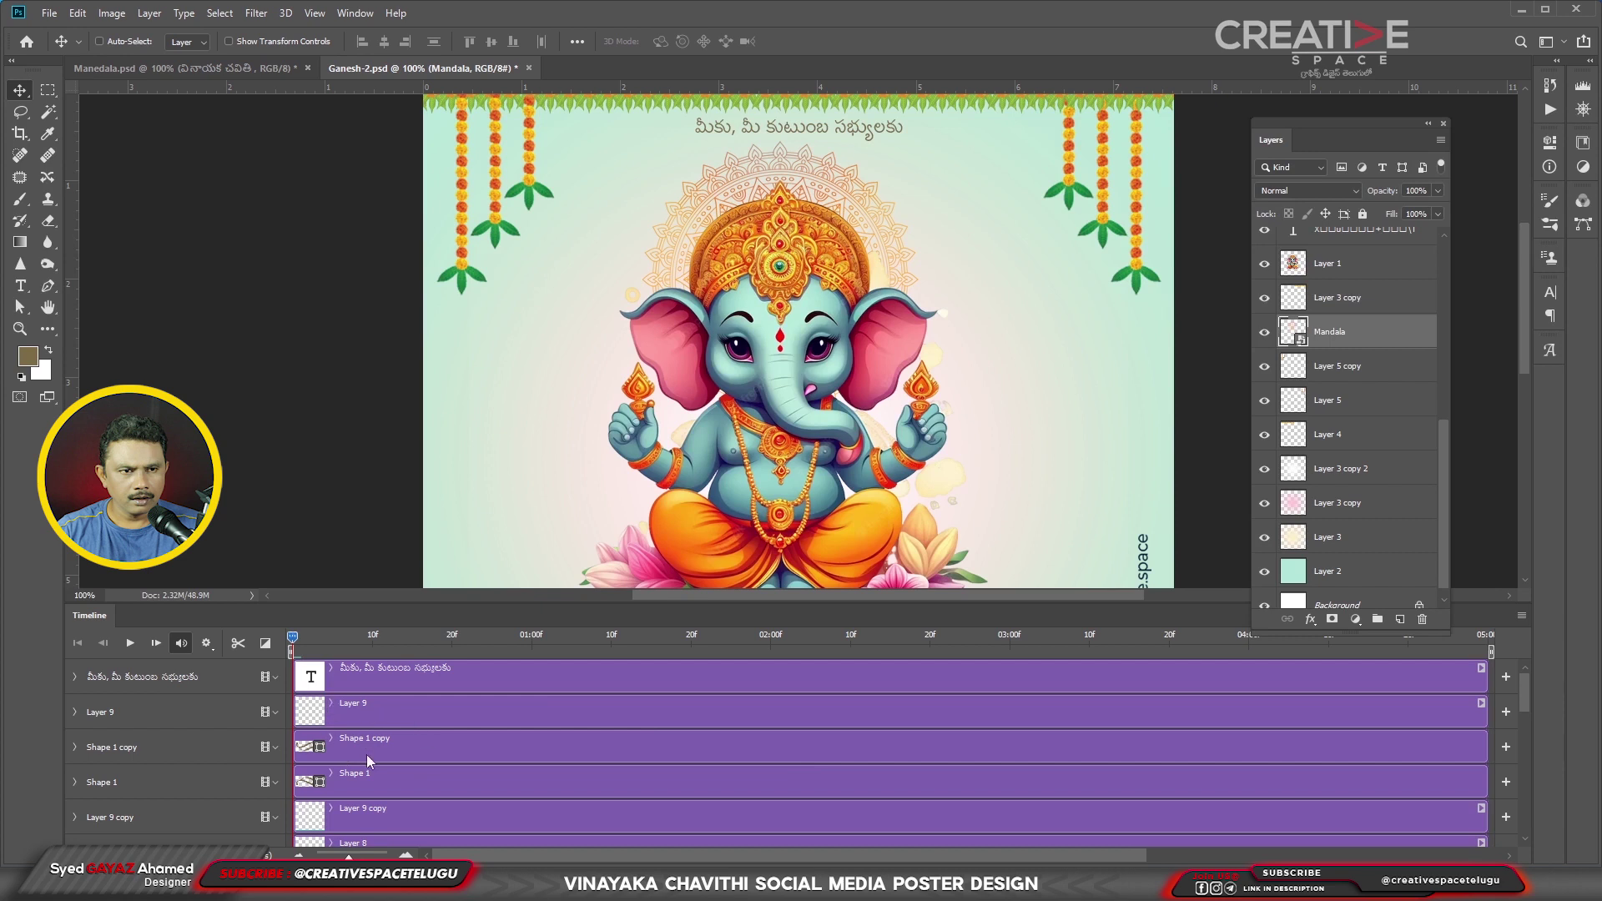
{"action": "scroll", "coordinate": [372, 760], "scroll_direction": "down", "scroll_amount": 2}
{"action": "scroll", "coordinate": [381, 771], "scroll_direction": "down", "scroll_amount": 2}
{"action": "scroll", "coordinate": [381, 771], "scroll_direction": "down", "scroll_amount": 2}
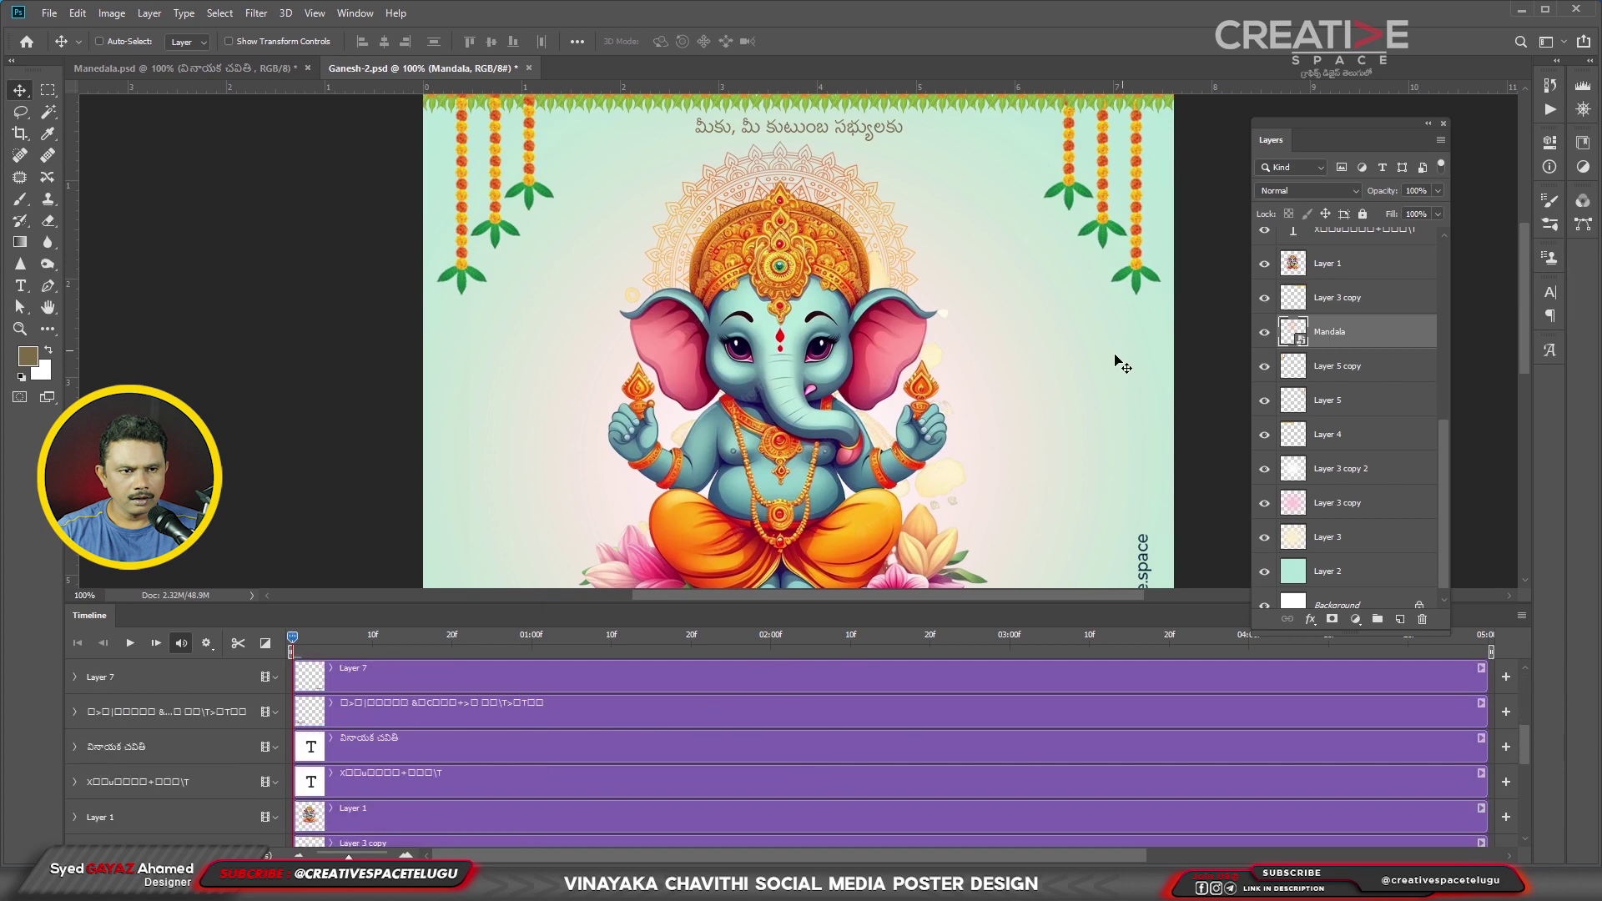
{"action": "scroll", "coordinate": [359, 751], "scroll_direction": "down", "scroll_amount": 3}
{"action": "scroll", "coordinate": [416, 738], "scroll_direction": "down", "scroll_amount": 1}
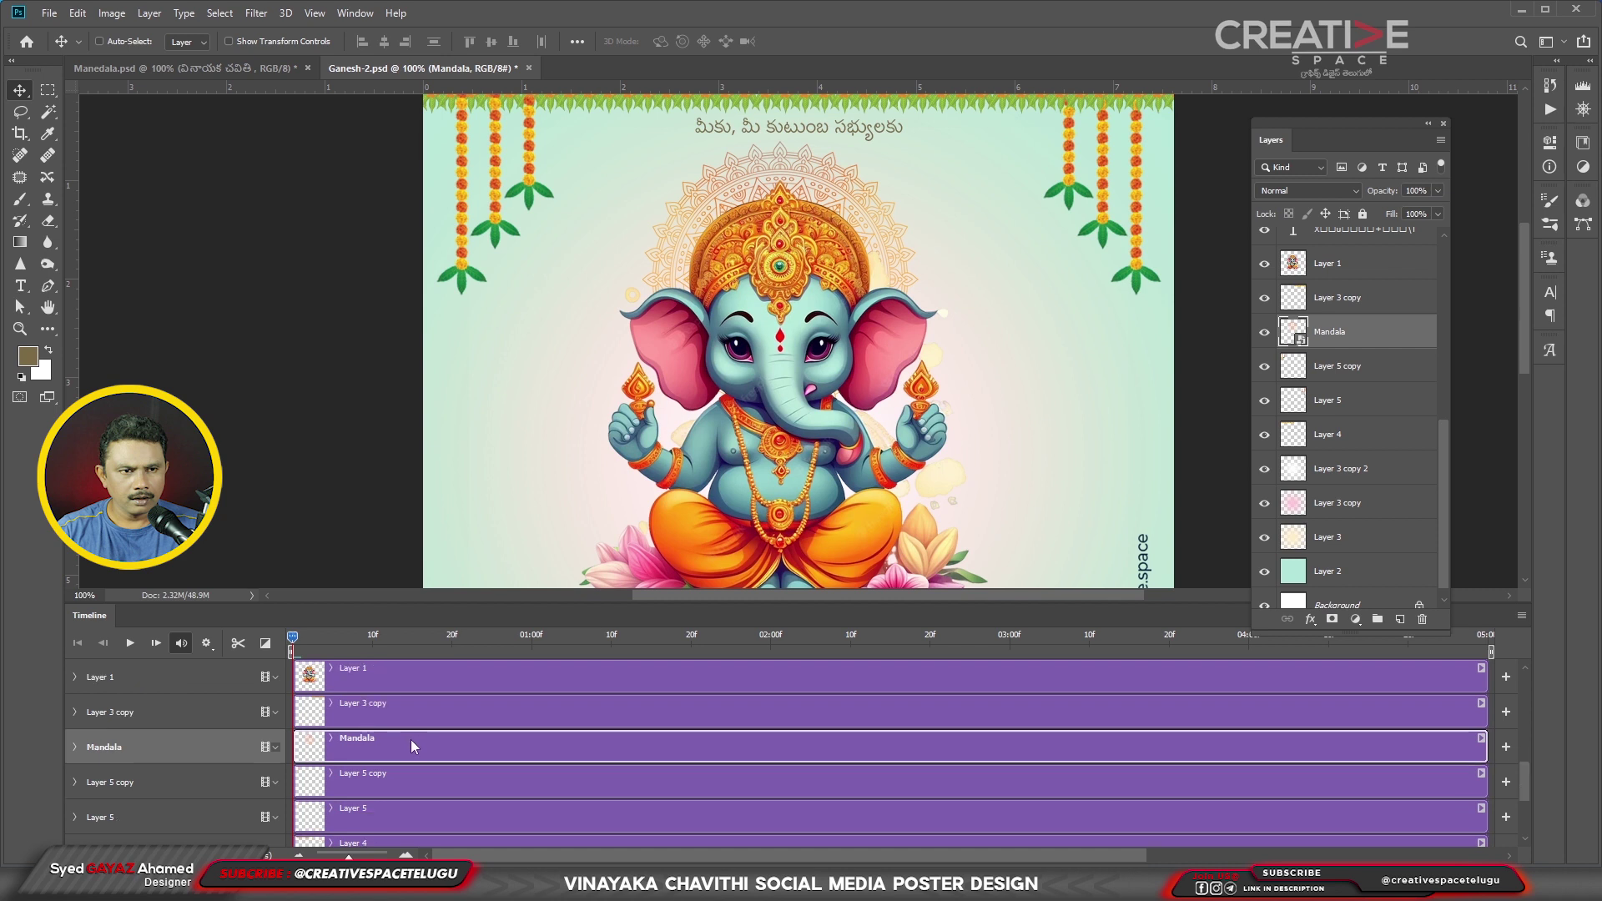
{"action": "scroll", "coordinate": [410, 739], "scroll_direction": "down", "scroll_amount": 2}
{"action": "scroll", "coordinate": [501, 777], "scroll_direction": "down", "scroll_amount": 3}
{"action": "scroll", "coordinate": [478, 777], "scroll_direction": "up", "scroll_amount": 1}
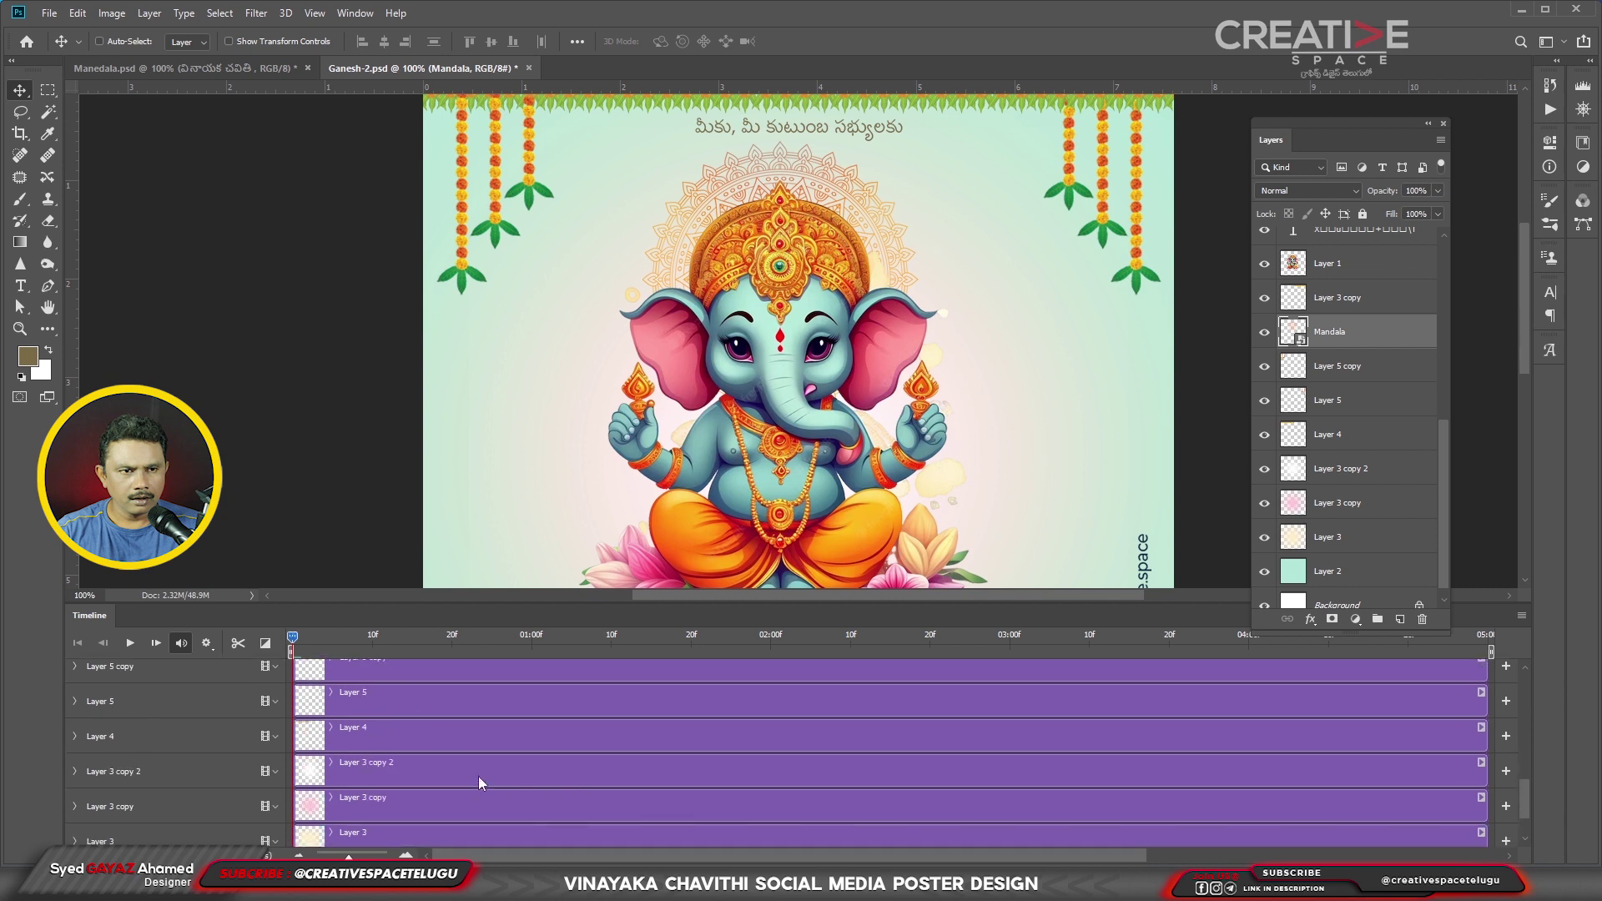
{"action": "scroll", "coordinate": [478, 776], "scroll_direction": "up", "scroll_amount": 2}
{"action": "scroll", "coordinate": [478, 775], "scroll_direction": "up", "scroll_amount": 1}
{"action": "scroll", "coordinate": [478, 776], "scroll_direction": "up", "scroll_amount": 2}
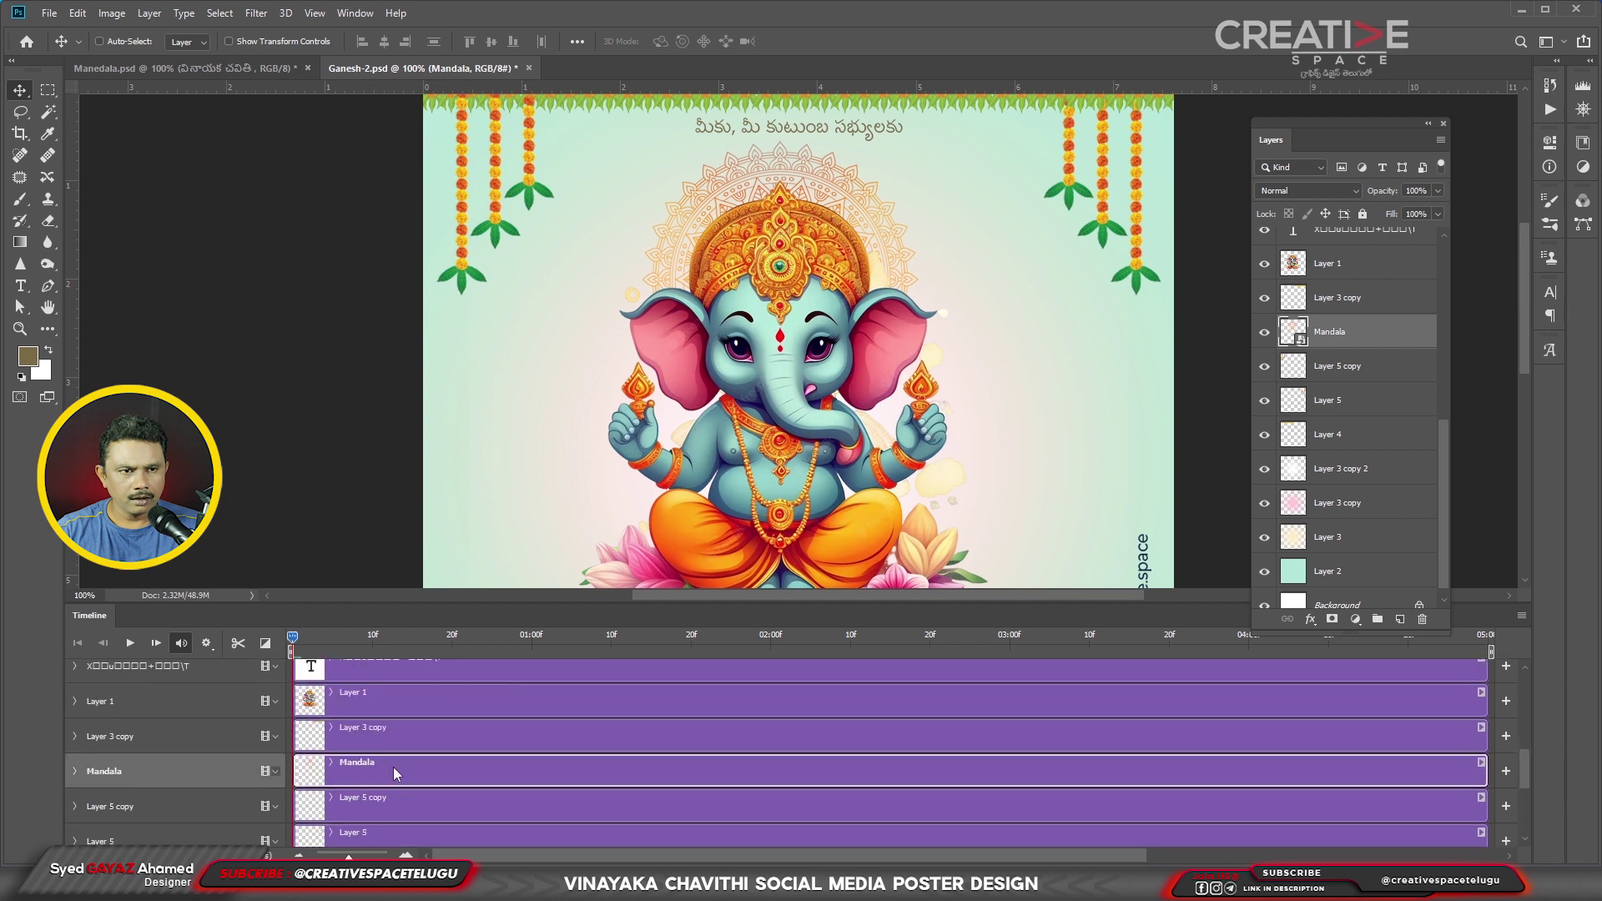
- Expand the Mandala track, fit the clip in view, and set a Transform keyframe at 0:00
{"action": "left_click", "coordinate": [74, 771]}
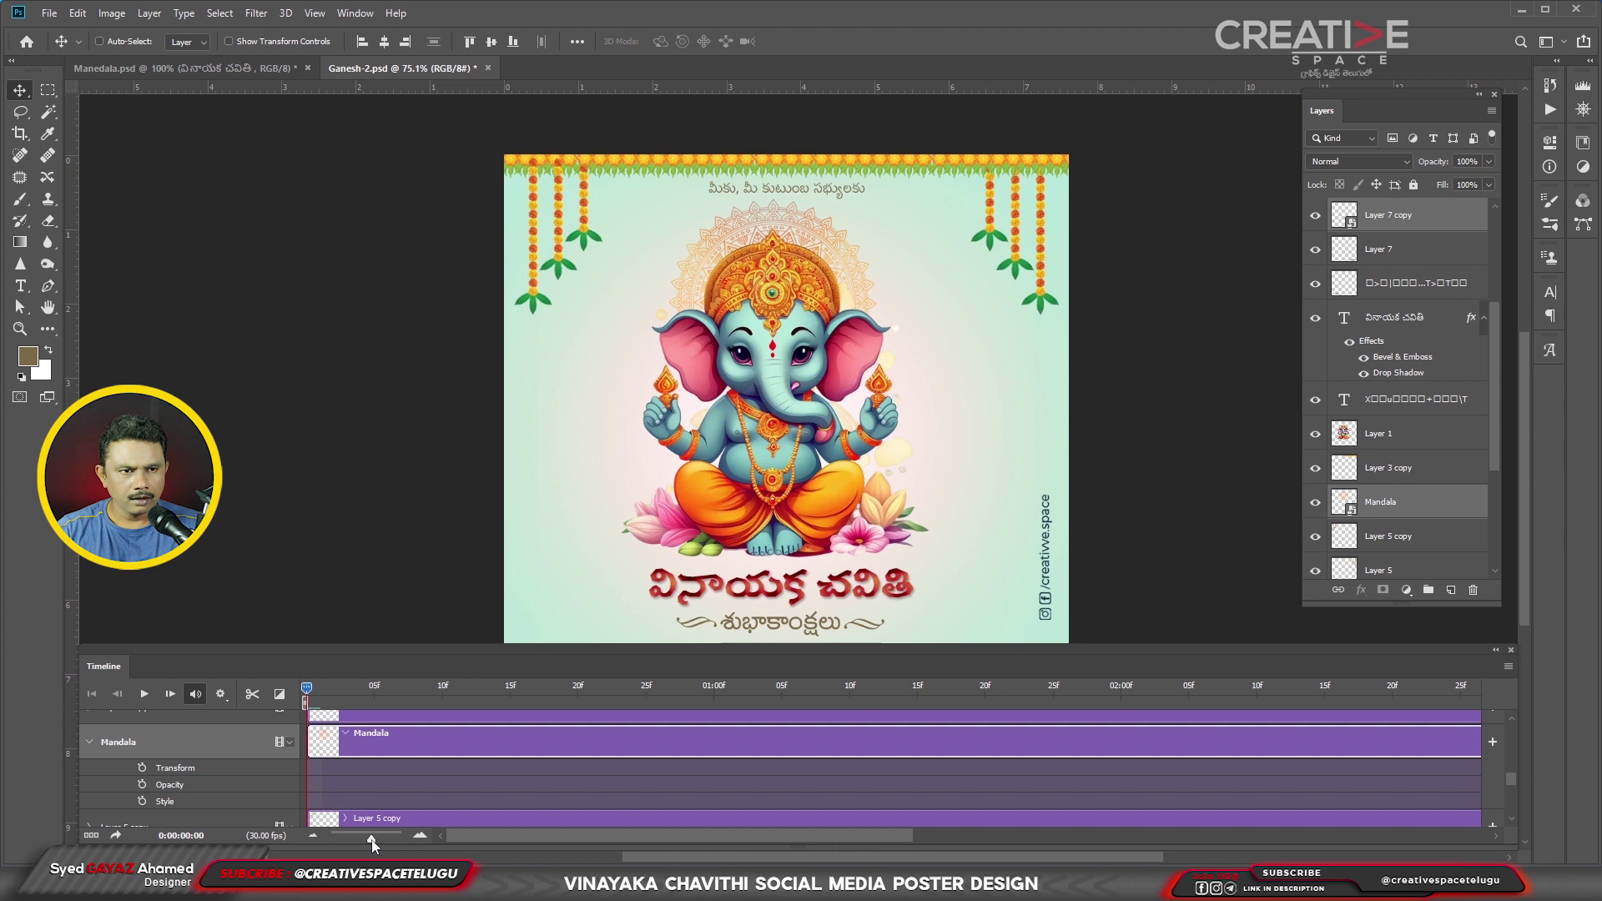
{"action": "left_click_drag", "start_coordinate": [372, 840], "coordinate": [353, 844]}
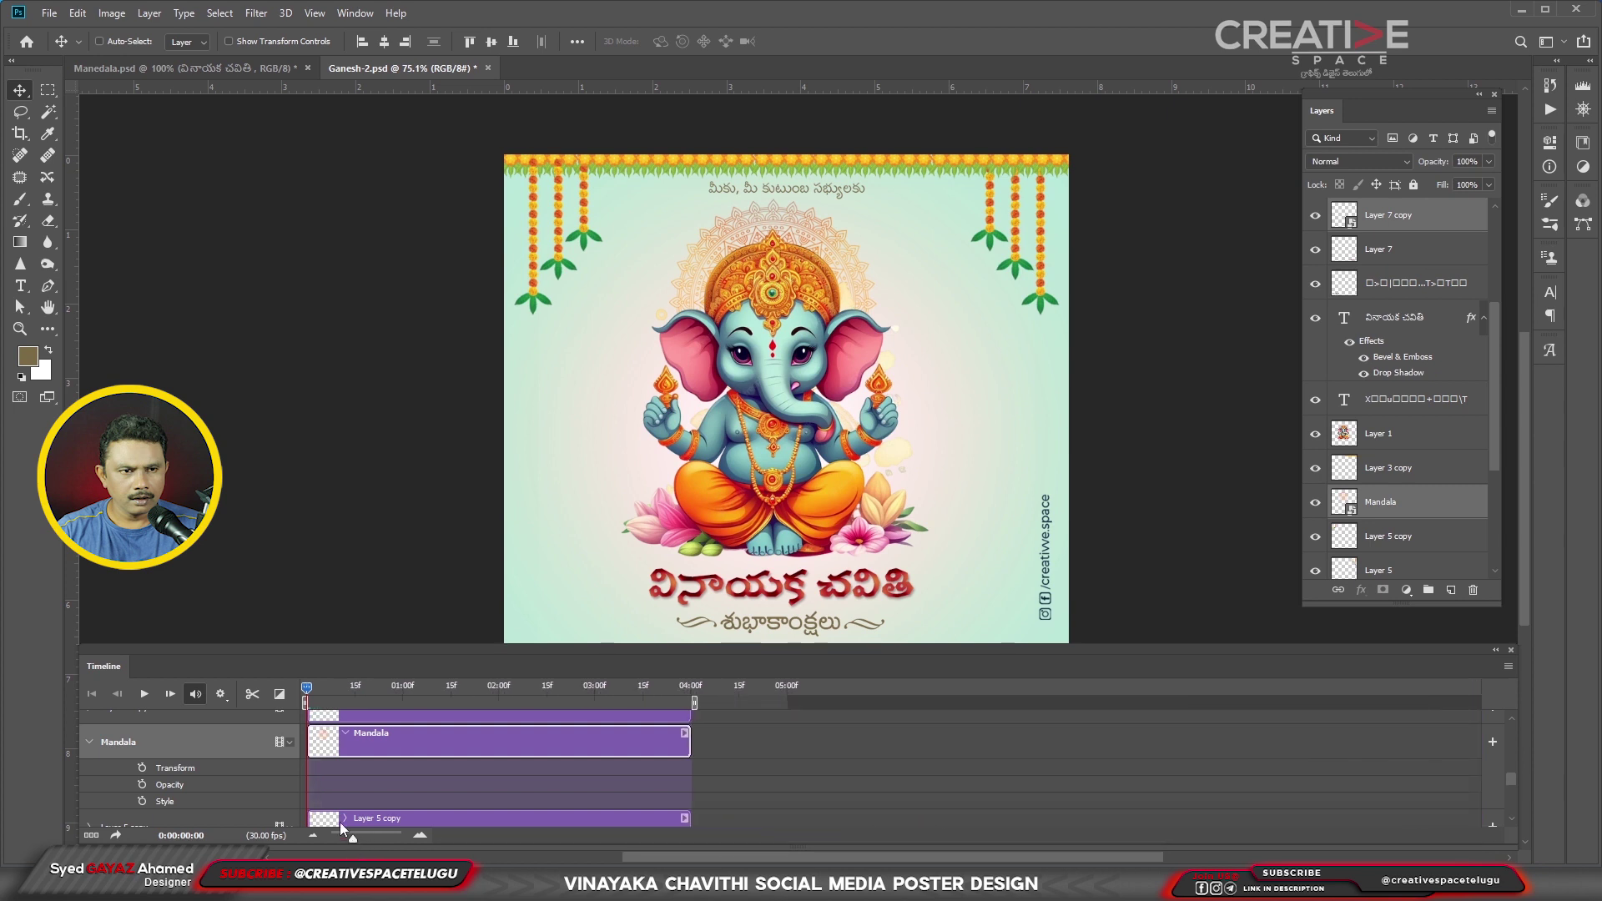
{"action": "left_click", "coordinate": [114, 758]}
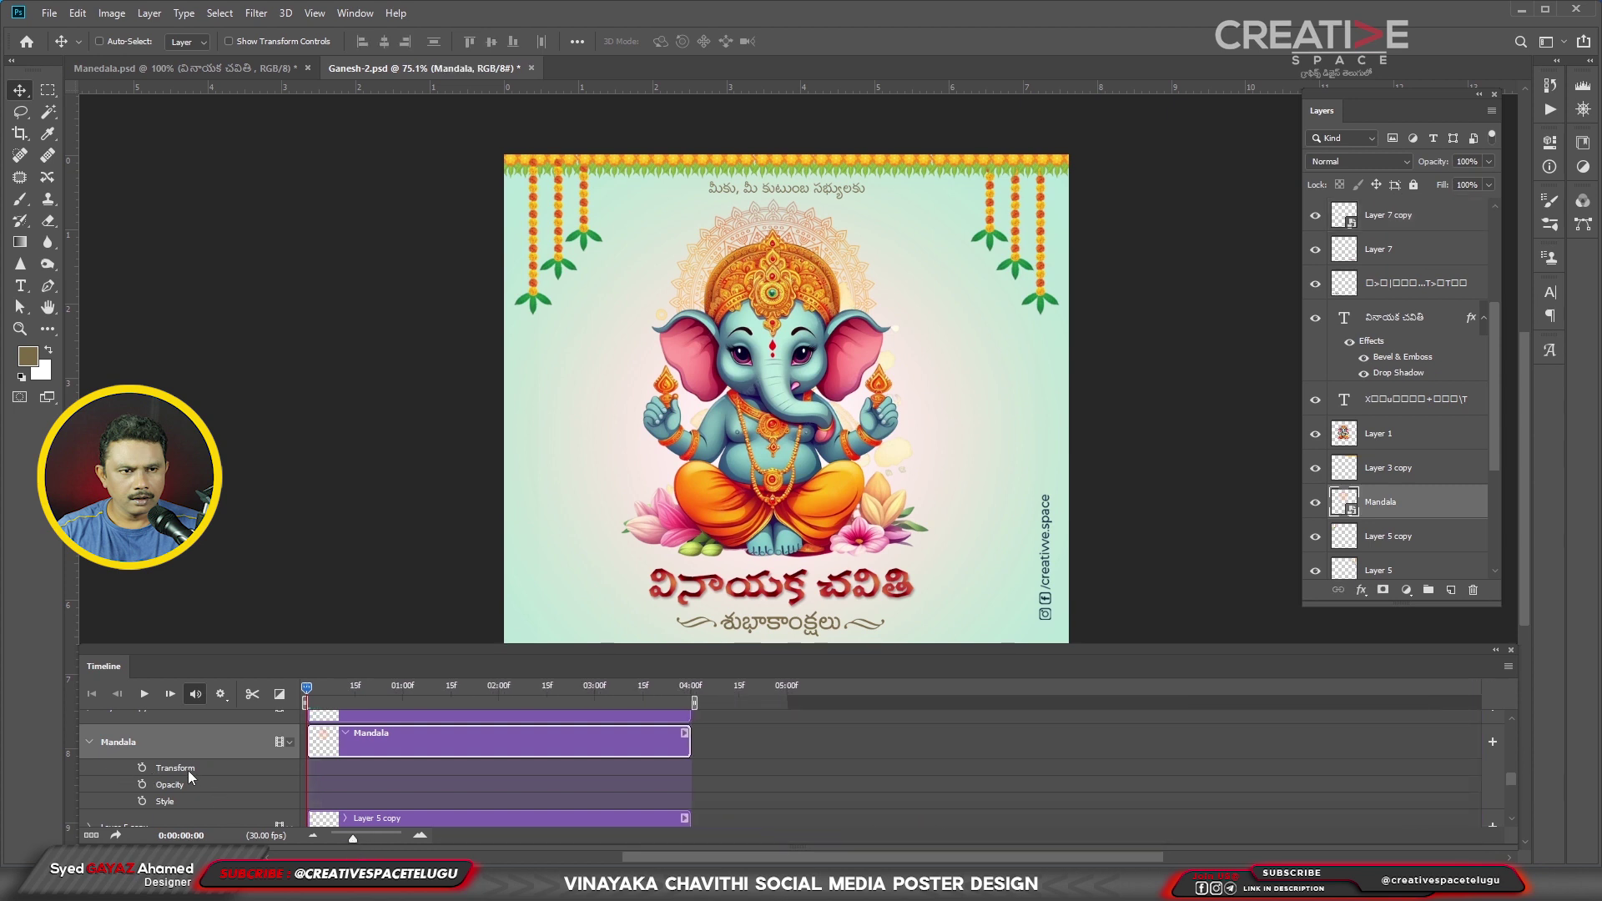
{"action": "left_click", "coordinate": [147, 770]}
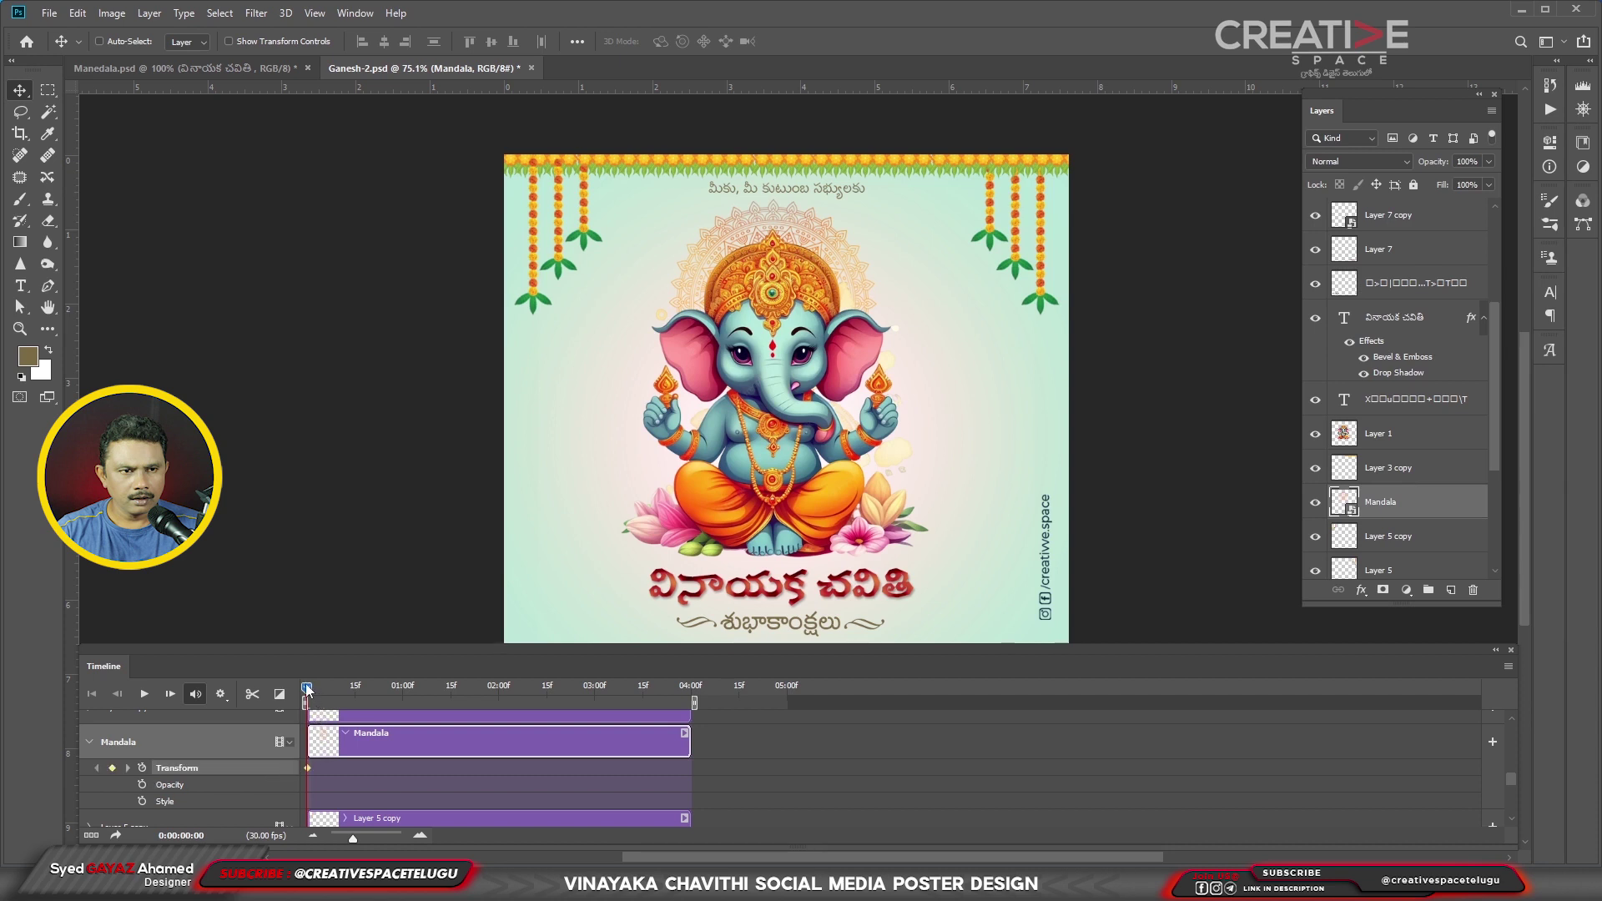
- At 2:00, rotate the mandala about 90° to record a keyframe
{"action": "key", "text": "space"}
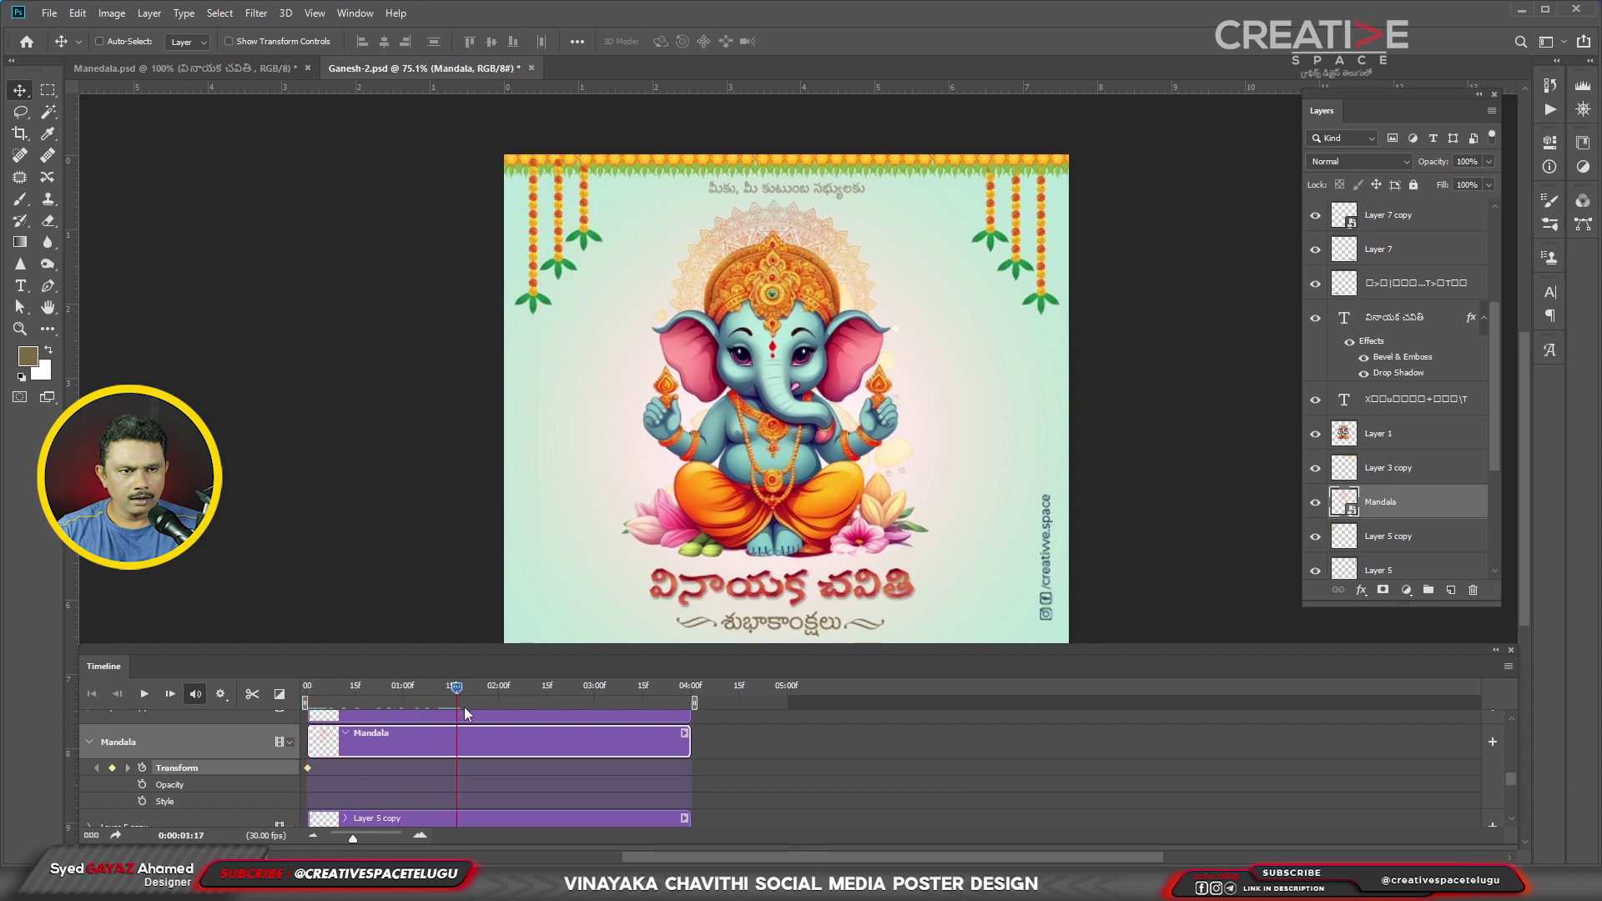
{"action": "left_click_drag", "start_coordinate": [464, 708], "coordinate": [499, 709]}
{"action": "key", "text": "ctrl"}
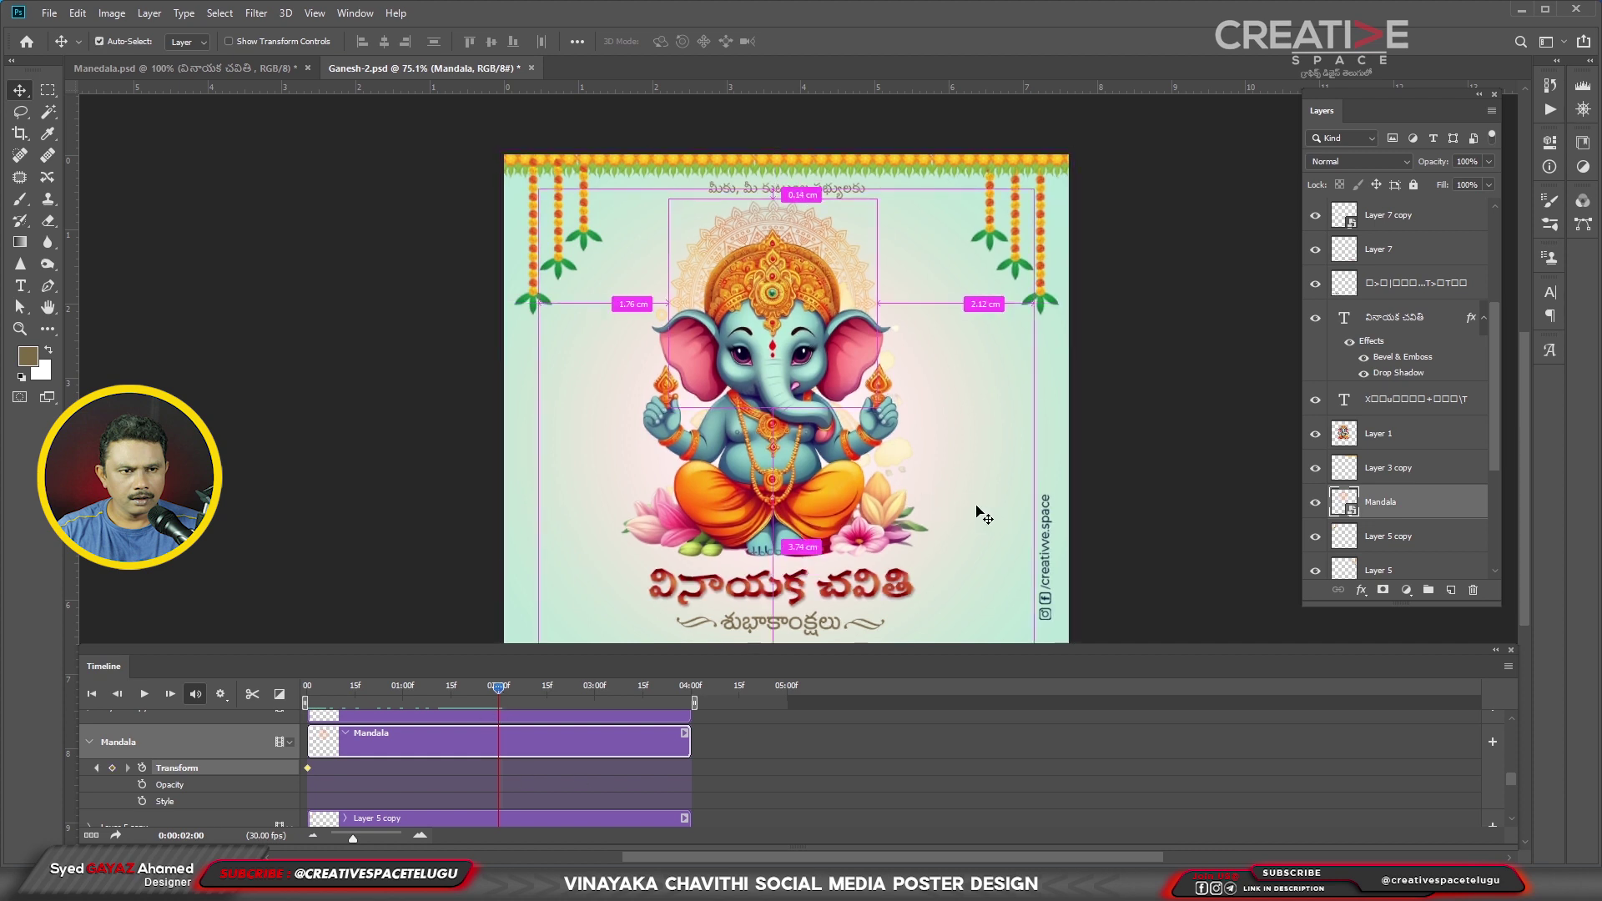
{"action": "key", "text": "ctrl+t"}
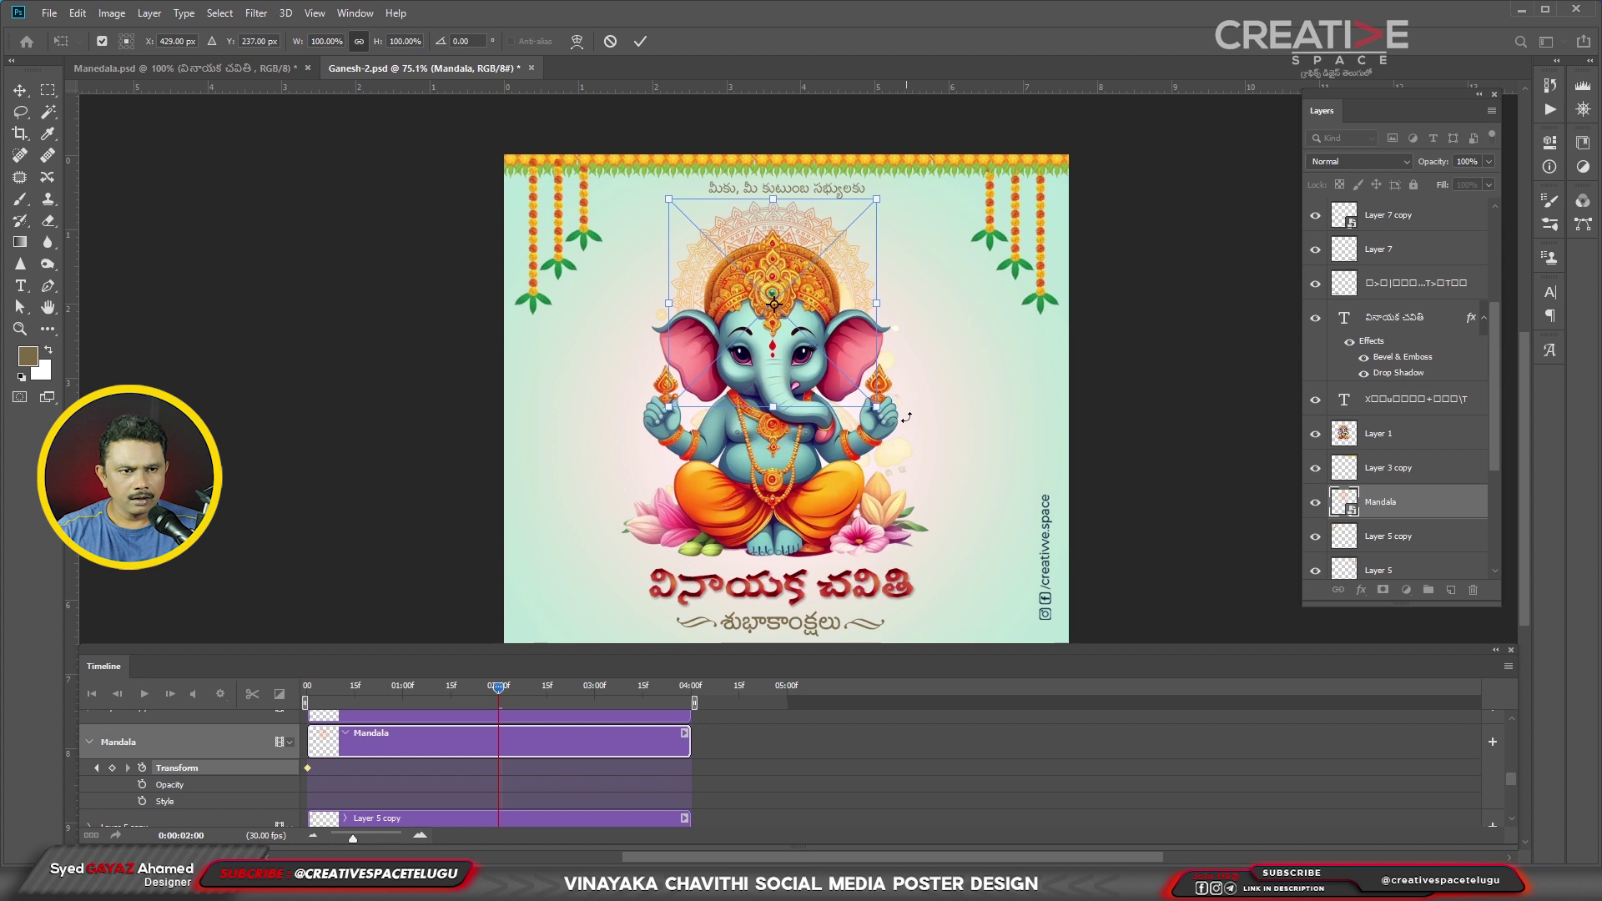
{"action": "mouse_move", "coordinate": [906, 420]}
{"action": "left_mouse_down"}
{"action": "mouse_move", "coordinate": [671, 409]}
{"action": "mouse_move", "coordinate": [661, 207]}
{"action": "mouse_move", "coordinate": [670, 423]}
{"action": "left_mouse_up"}
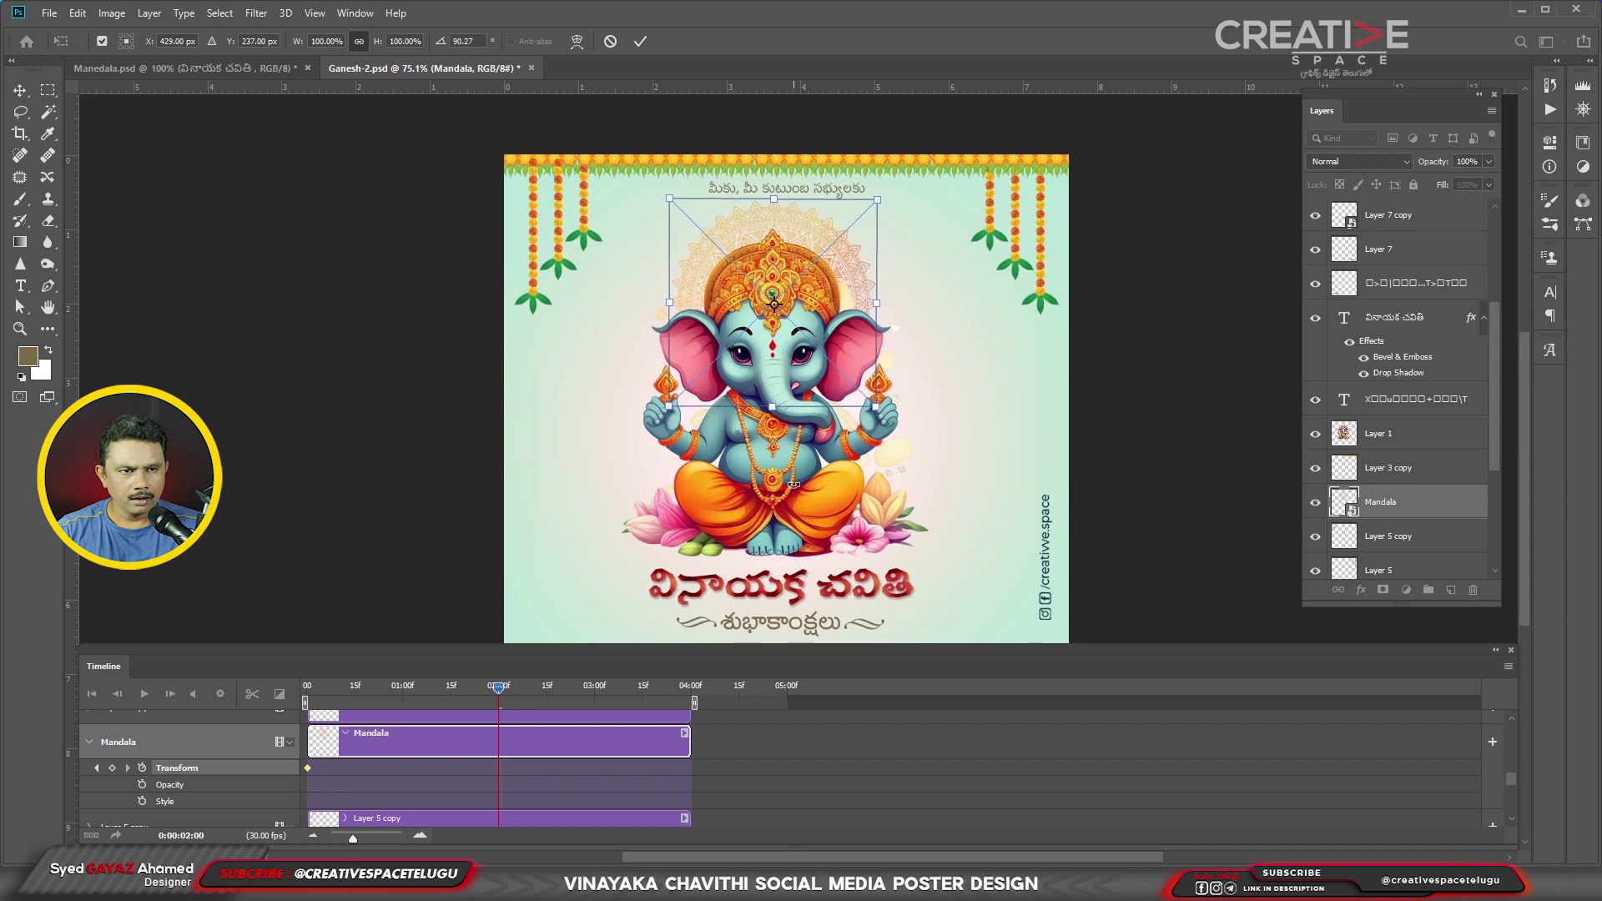
{"action": "key", "text": "Return"}
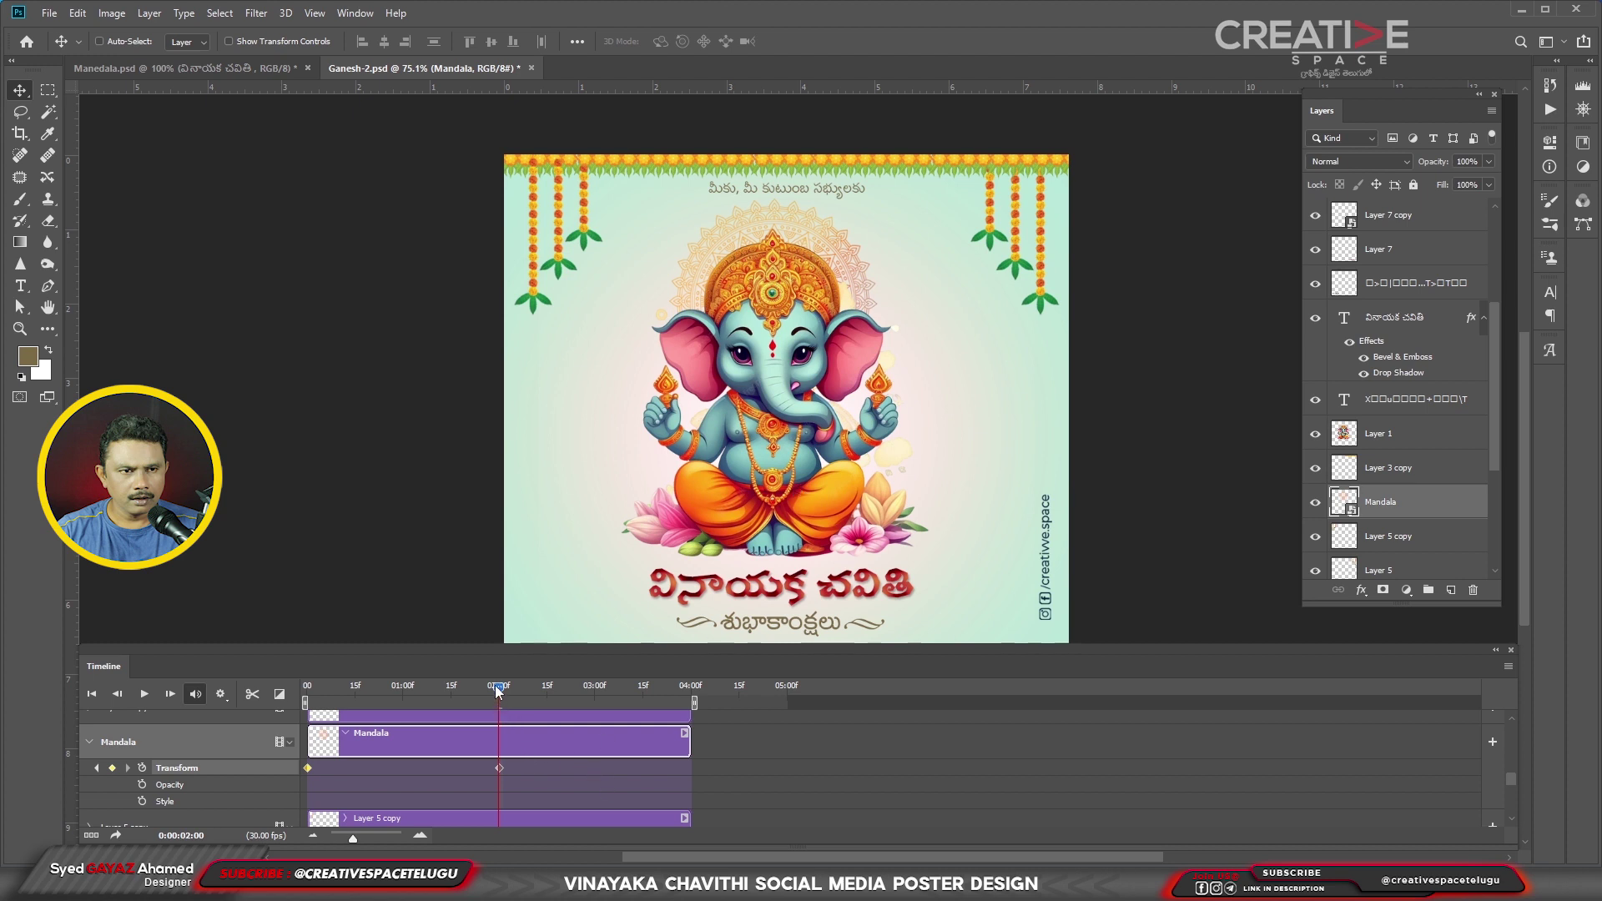
- Near the clip's end, rotate the mandala to about 175°, then preview the animation
{"action": "left_click_drag", "start_coordinate": [507, 711], "coordinate": [687, 716]}
{"action": "key", "text": "ctrl+t"}
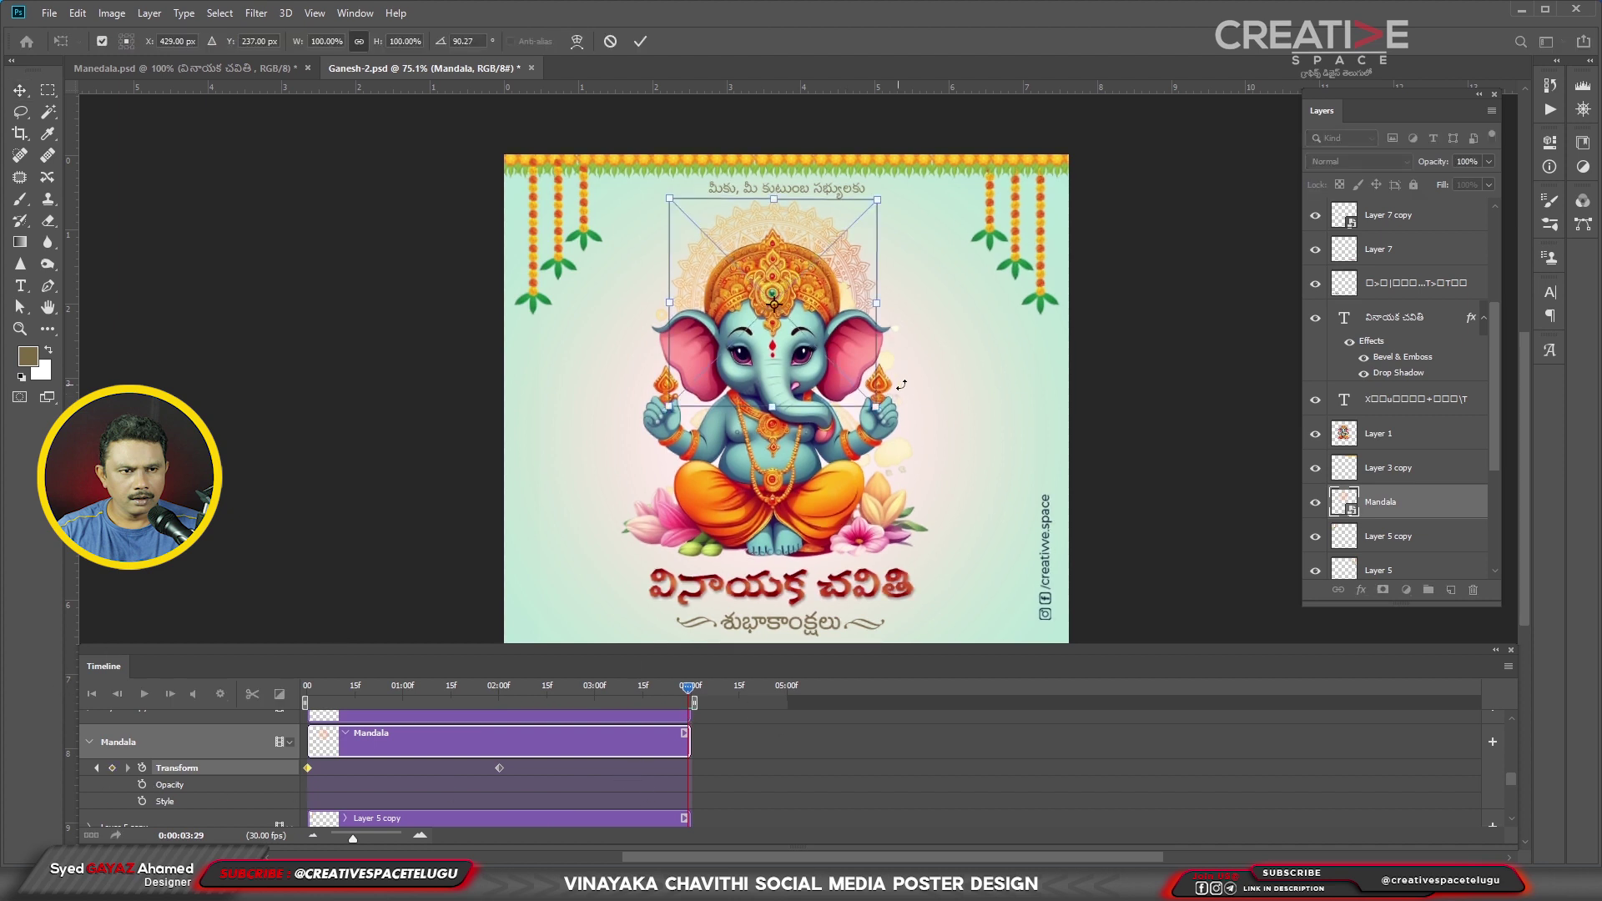
{"action": "left_click_drag", "start_coordinate": [889, 420], "coordinate": [659, 418]}
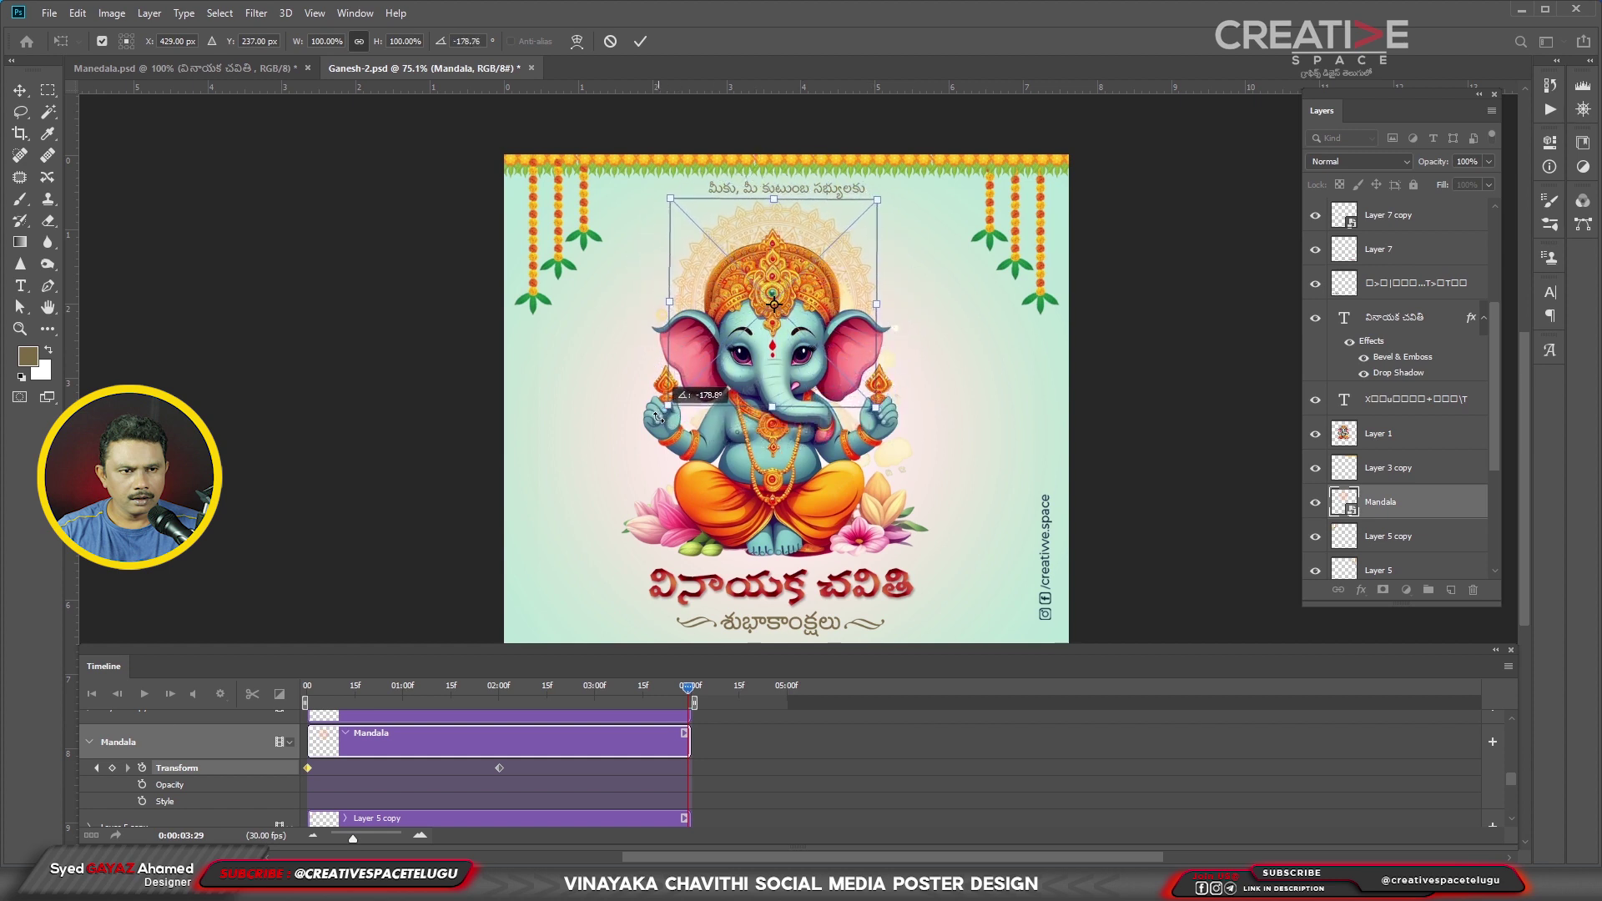
{"action": "key", "text": "Return"}
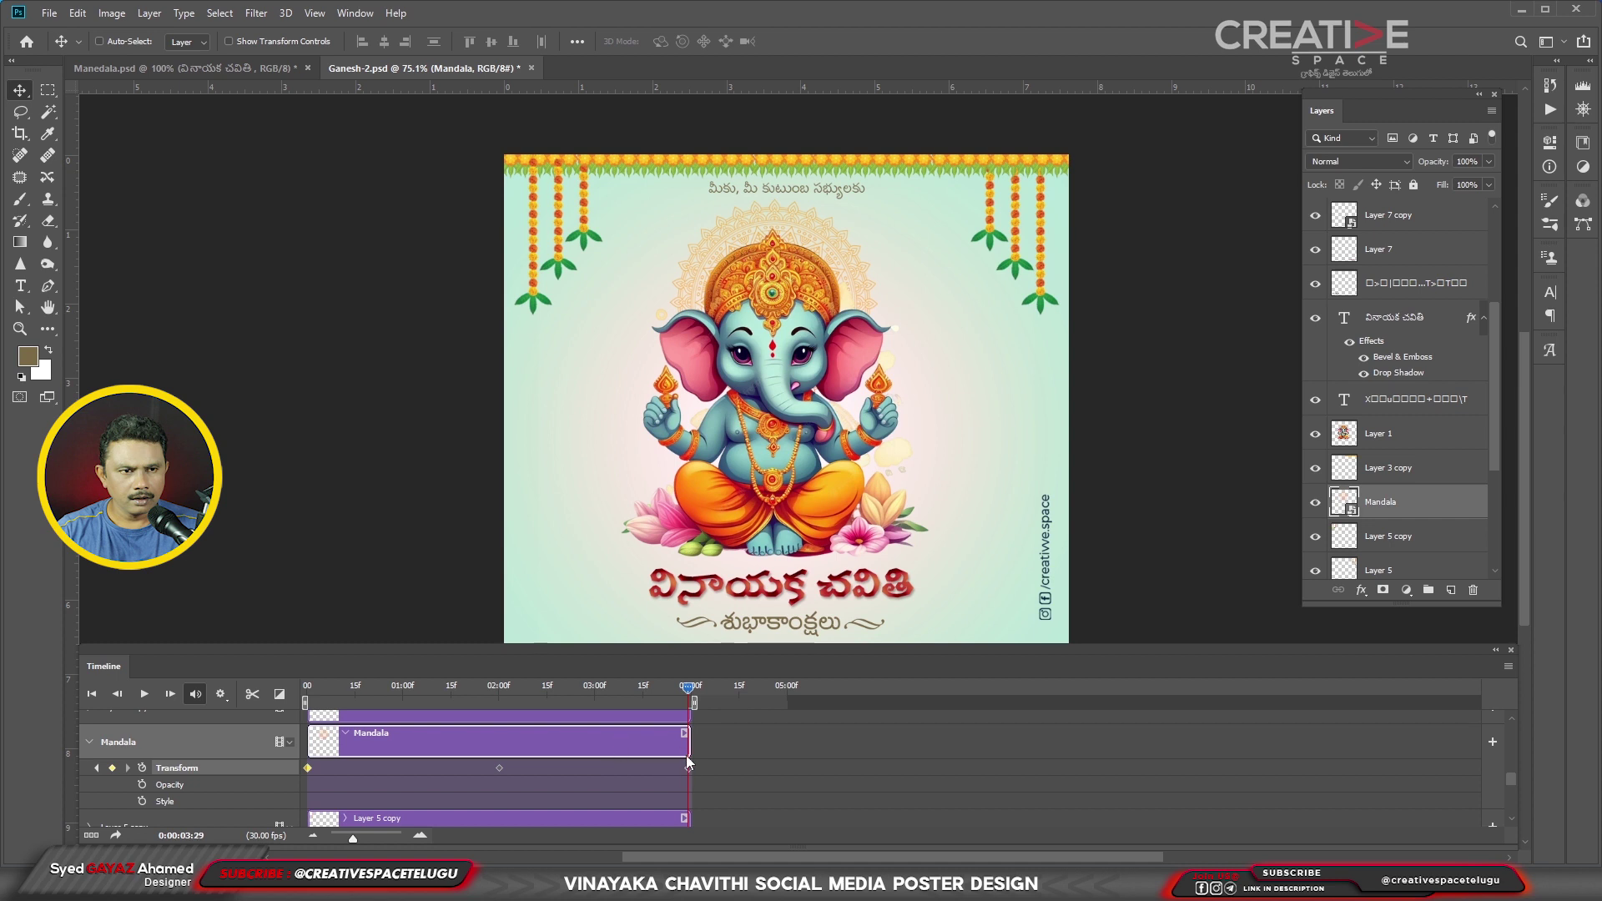
{"action": "key", "text": "space"}
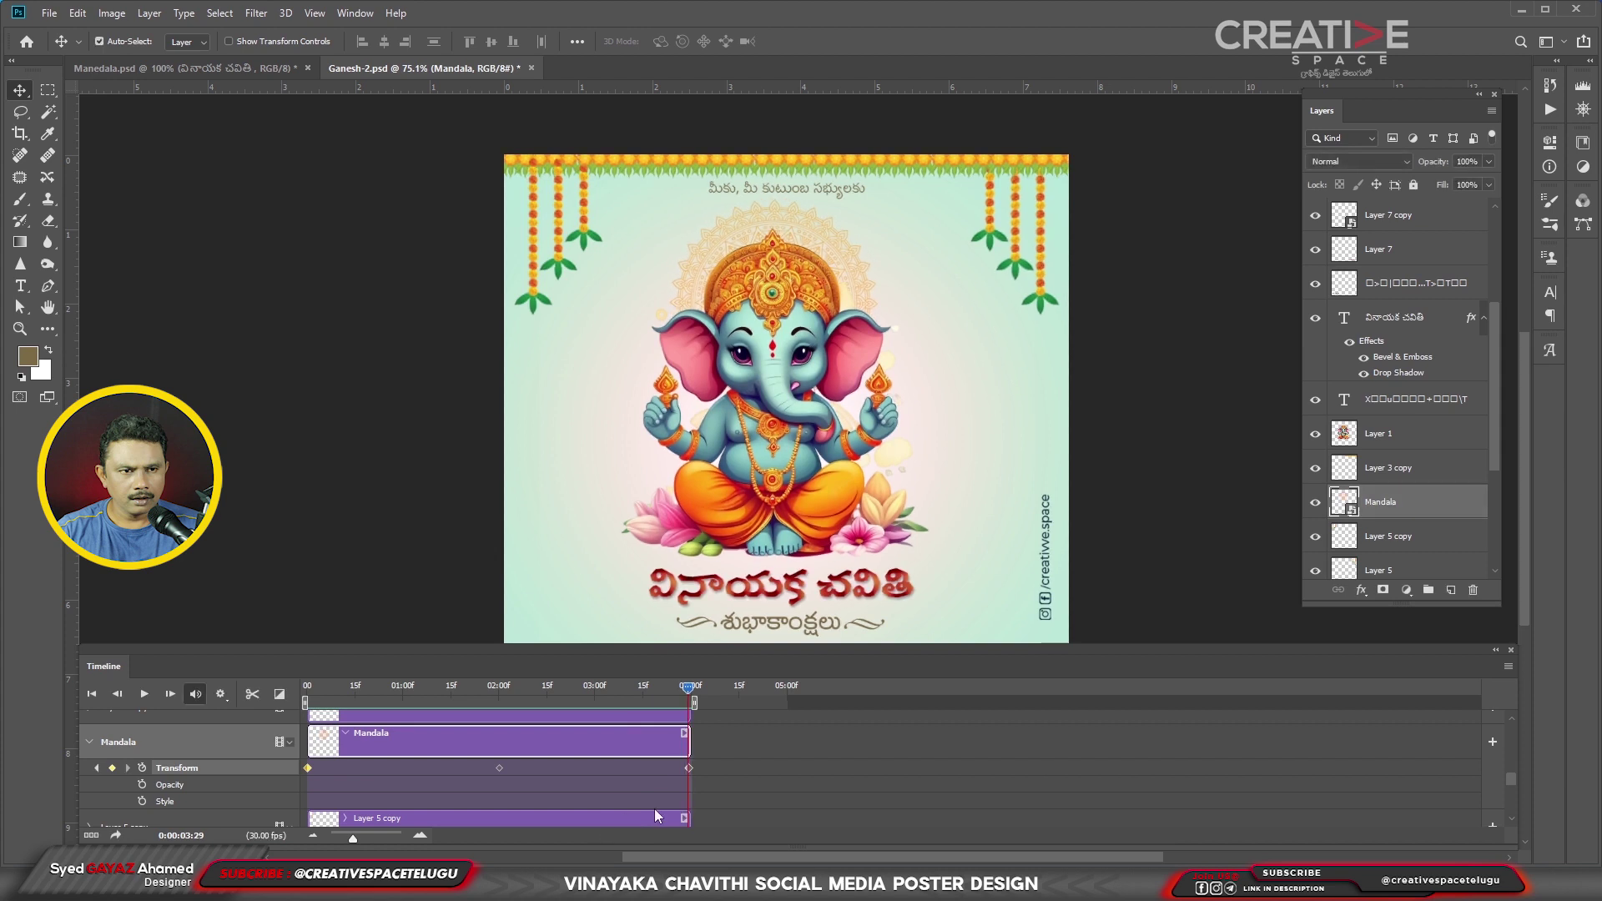
{"action": "left_click", "coordinate": [1509, 667]}
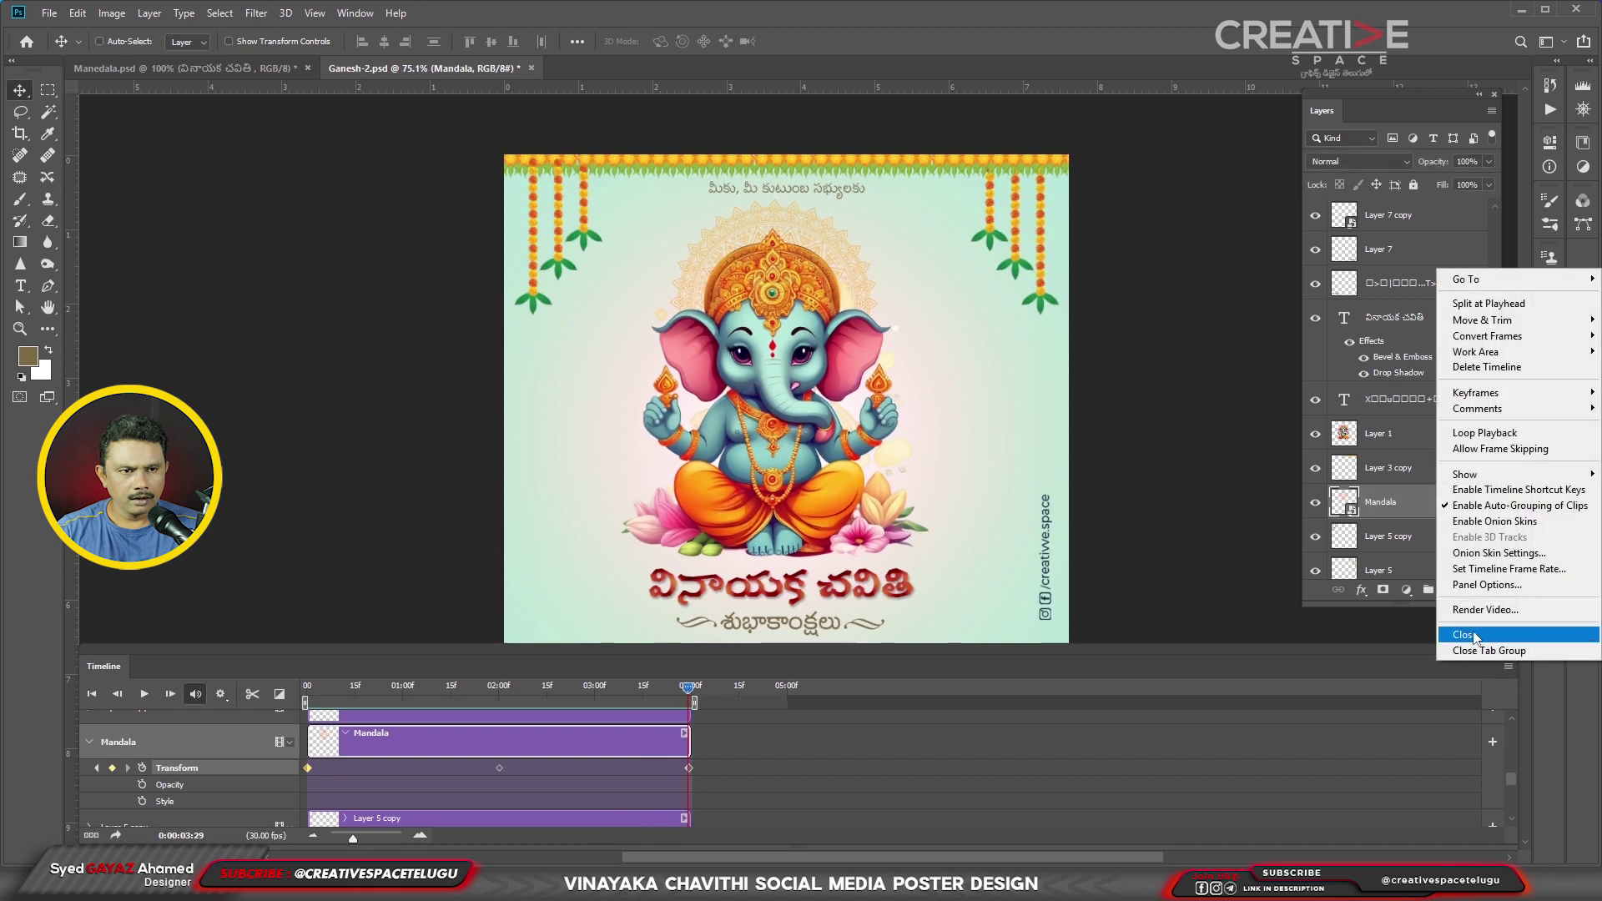
- Render the animation as Ganesh-2.mp4 to the Desktop, H.264 with the HD 1080p 29.97 preset
{"action": "left_click", "coordinate": [1483, 611]}
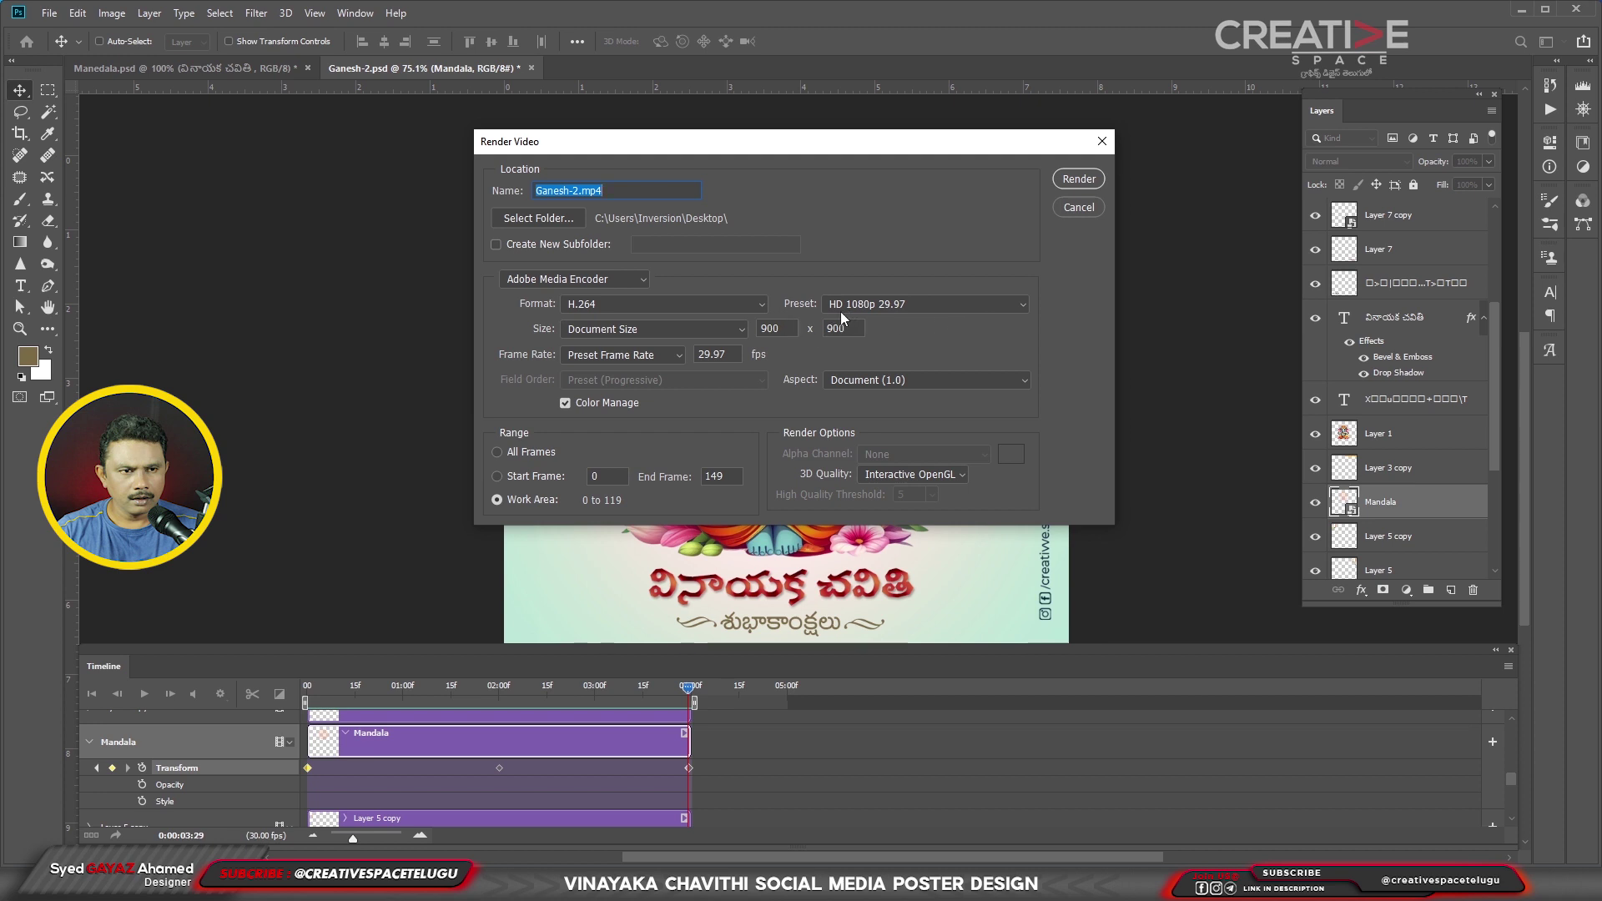
{"action": "left_click", "coordinate": [935, 306]}
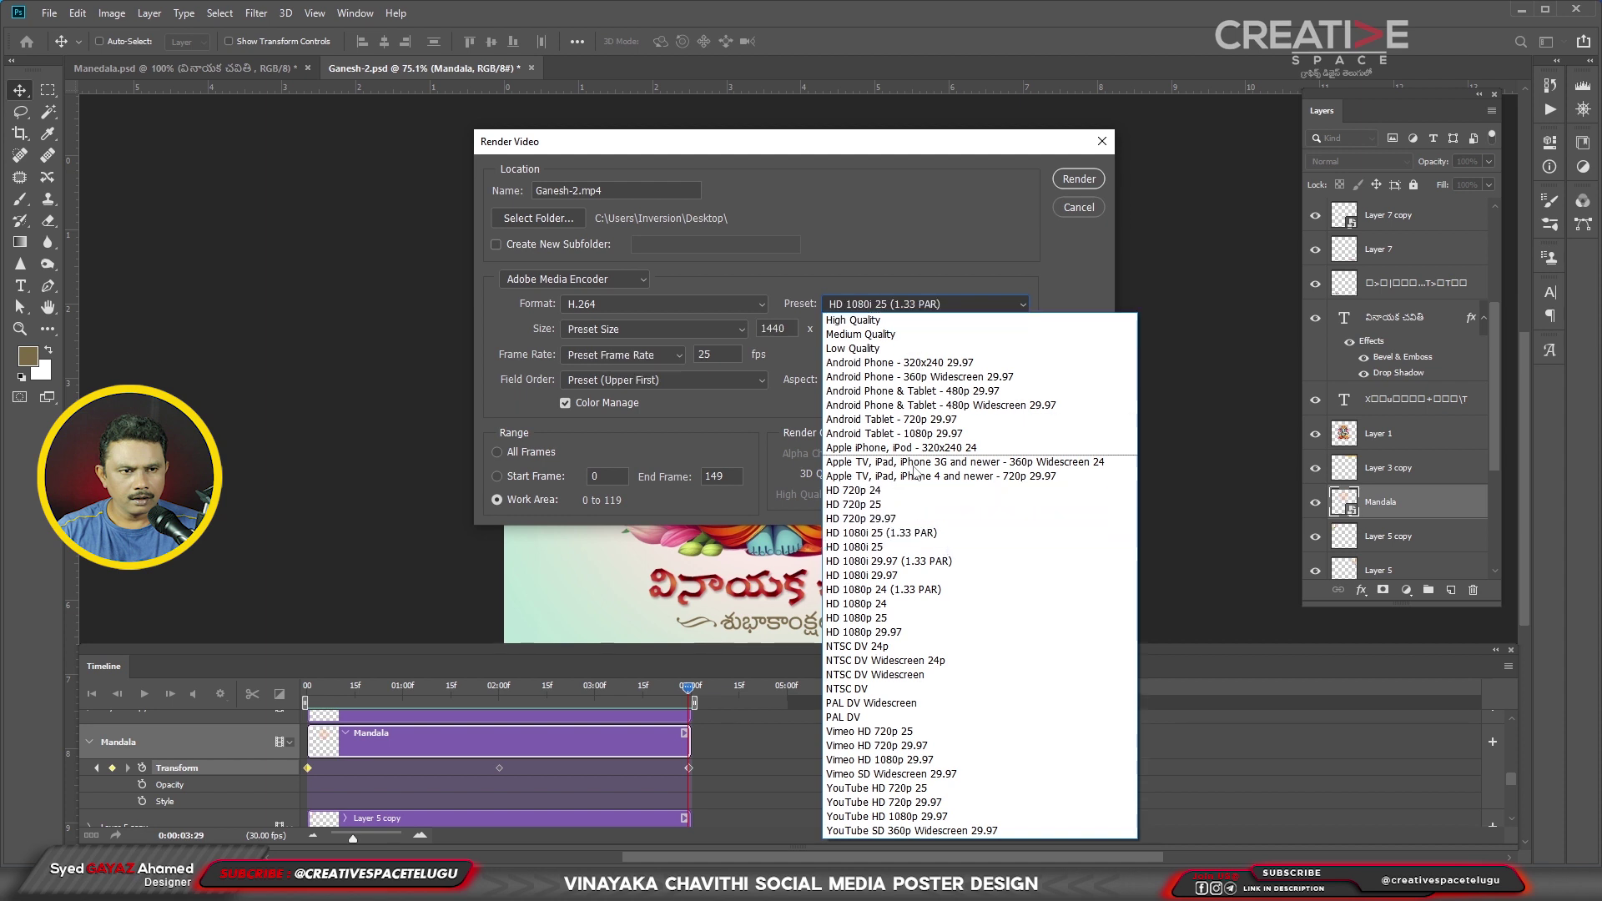
{"action": "left_click", "coordinate": [868, 632]}
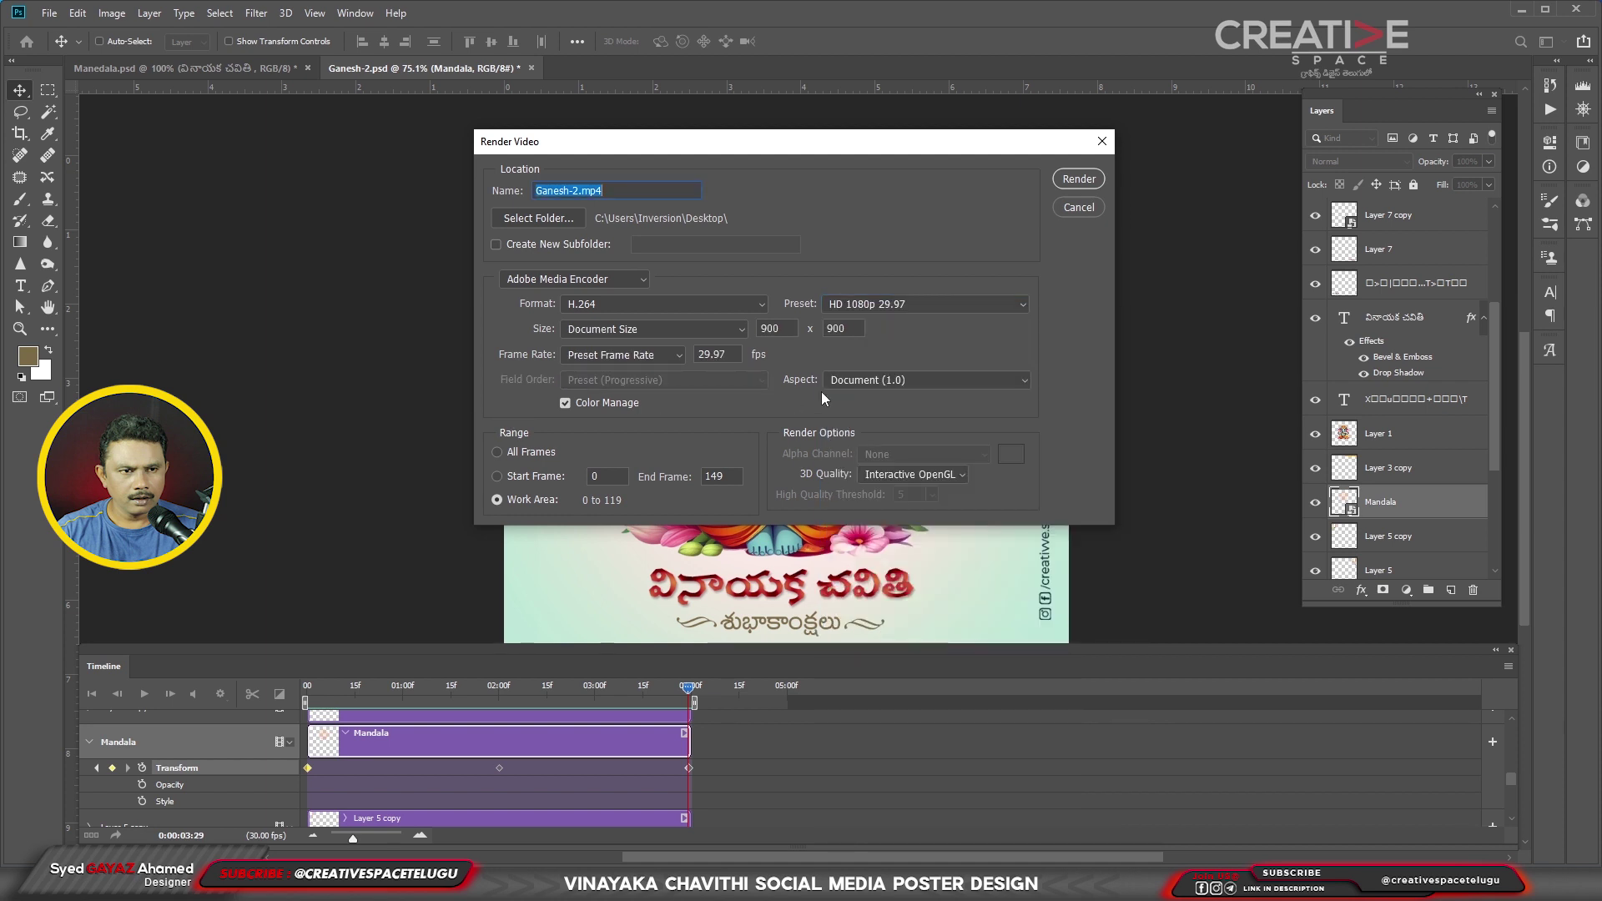
{"action": "left_click", "coordinate": [546, 220]}
{"action": "left_click", "coordinate": [551, 254]}
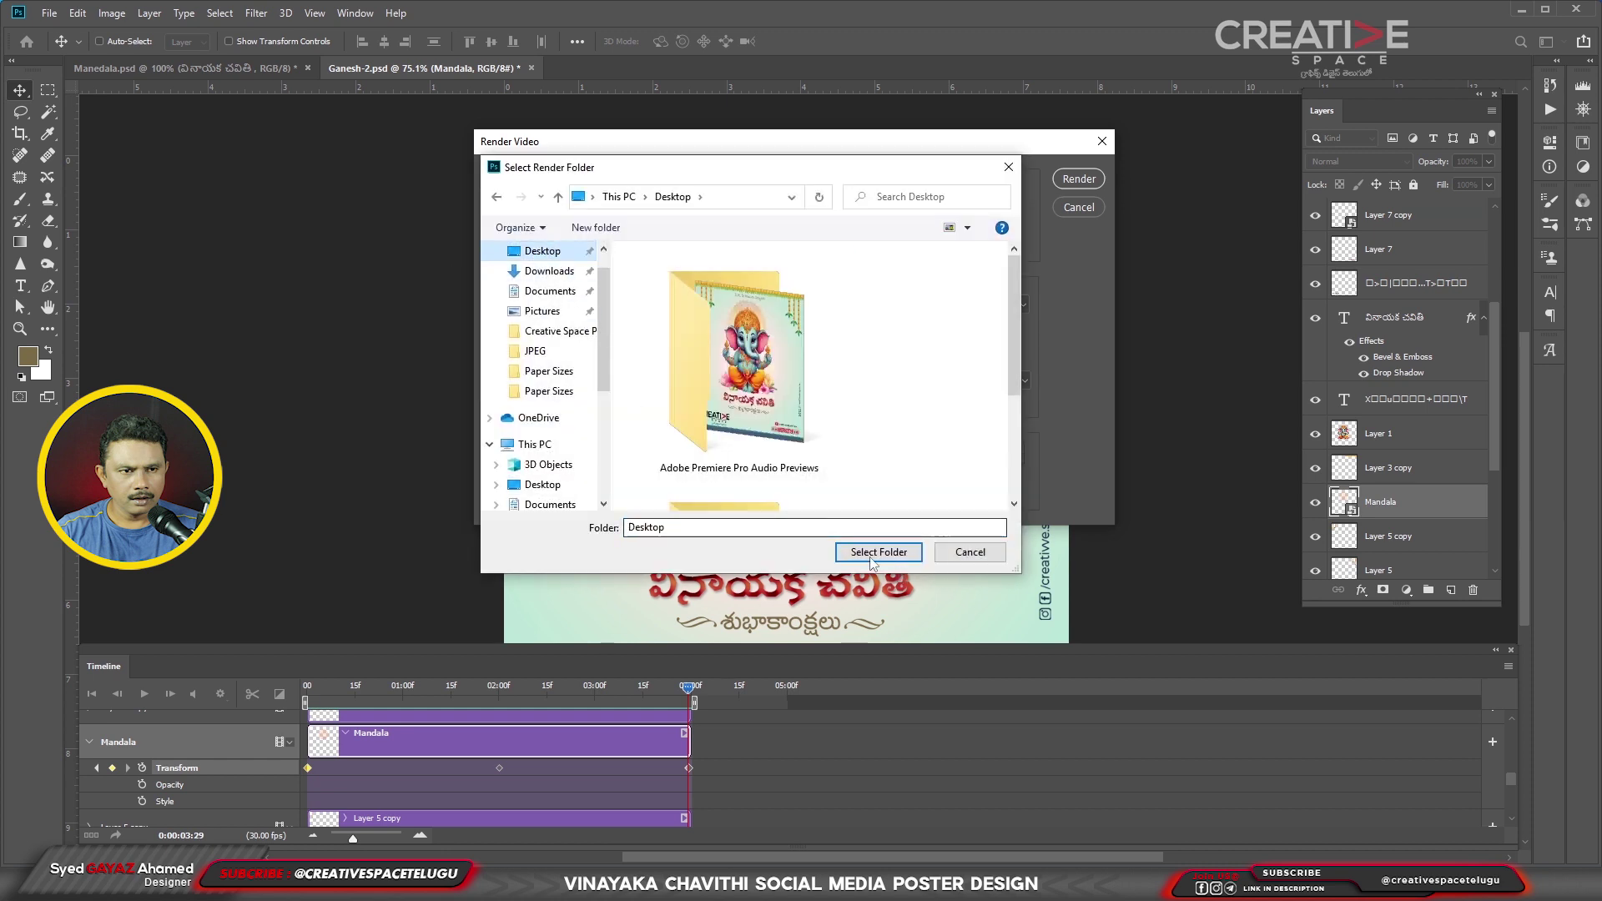
{"action": "left_click", "coordinate": [879, 552]}
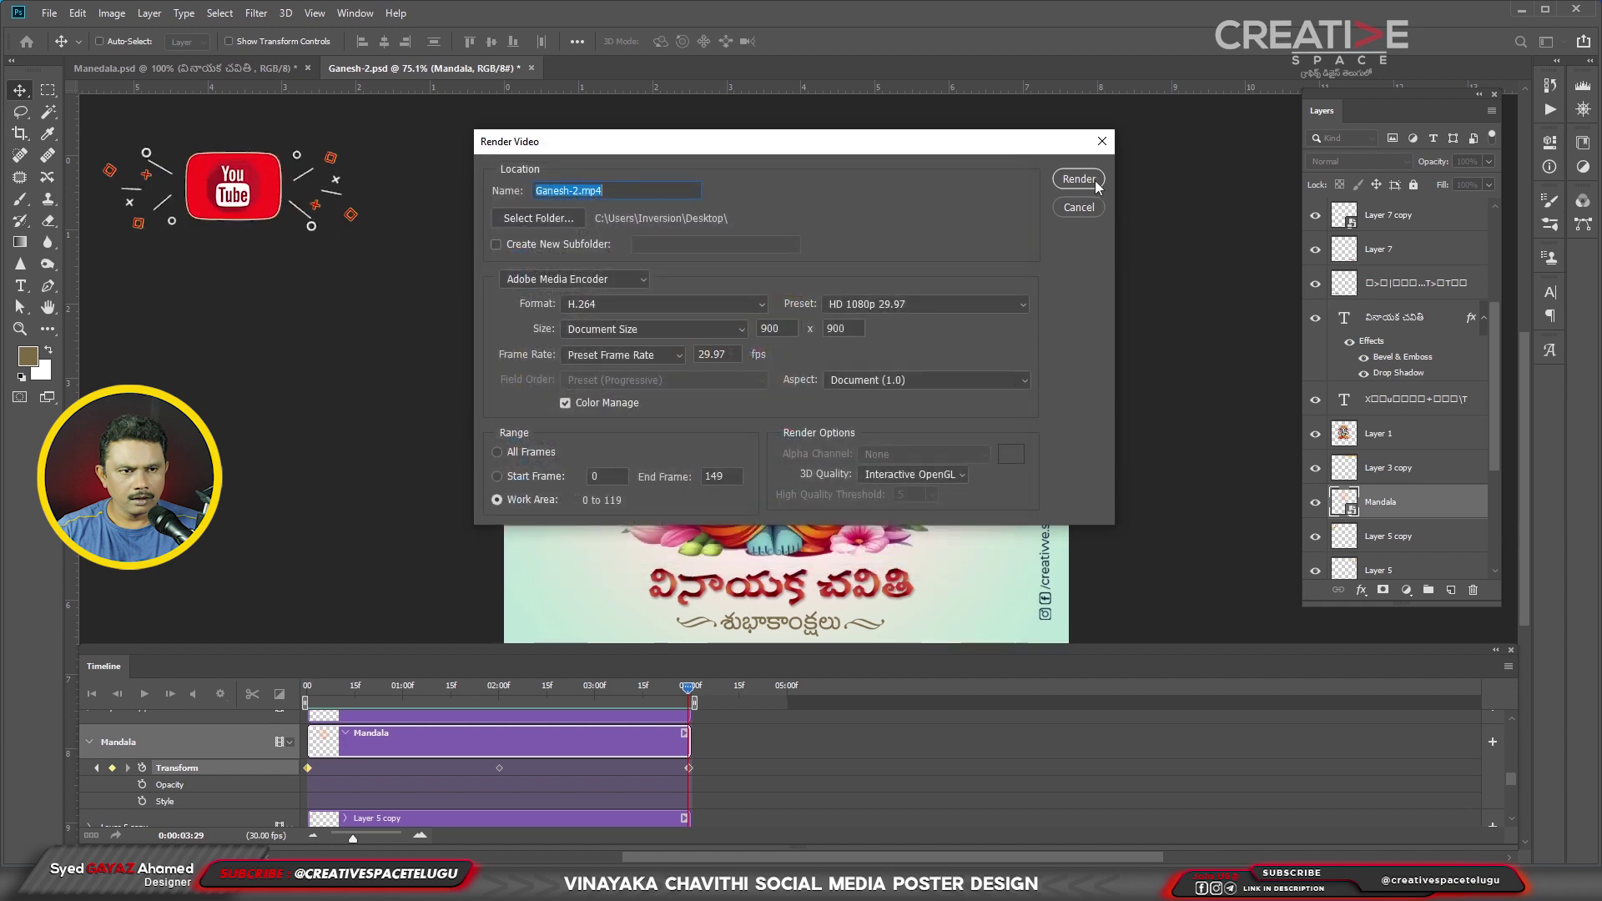
{"action": "left_click", "coordinate": [1079, 179]}
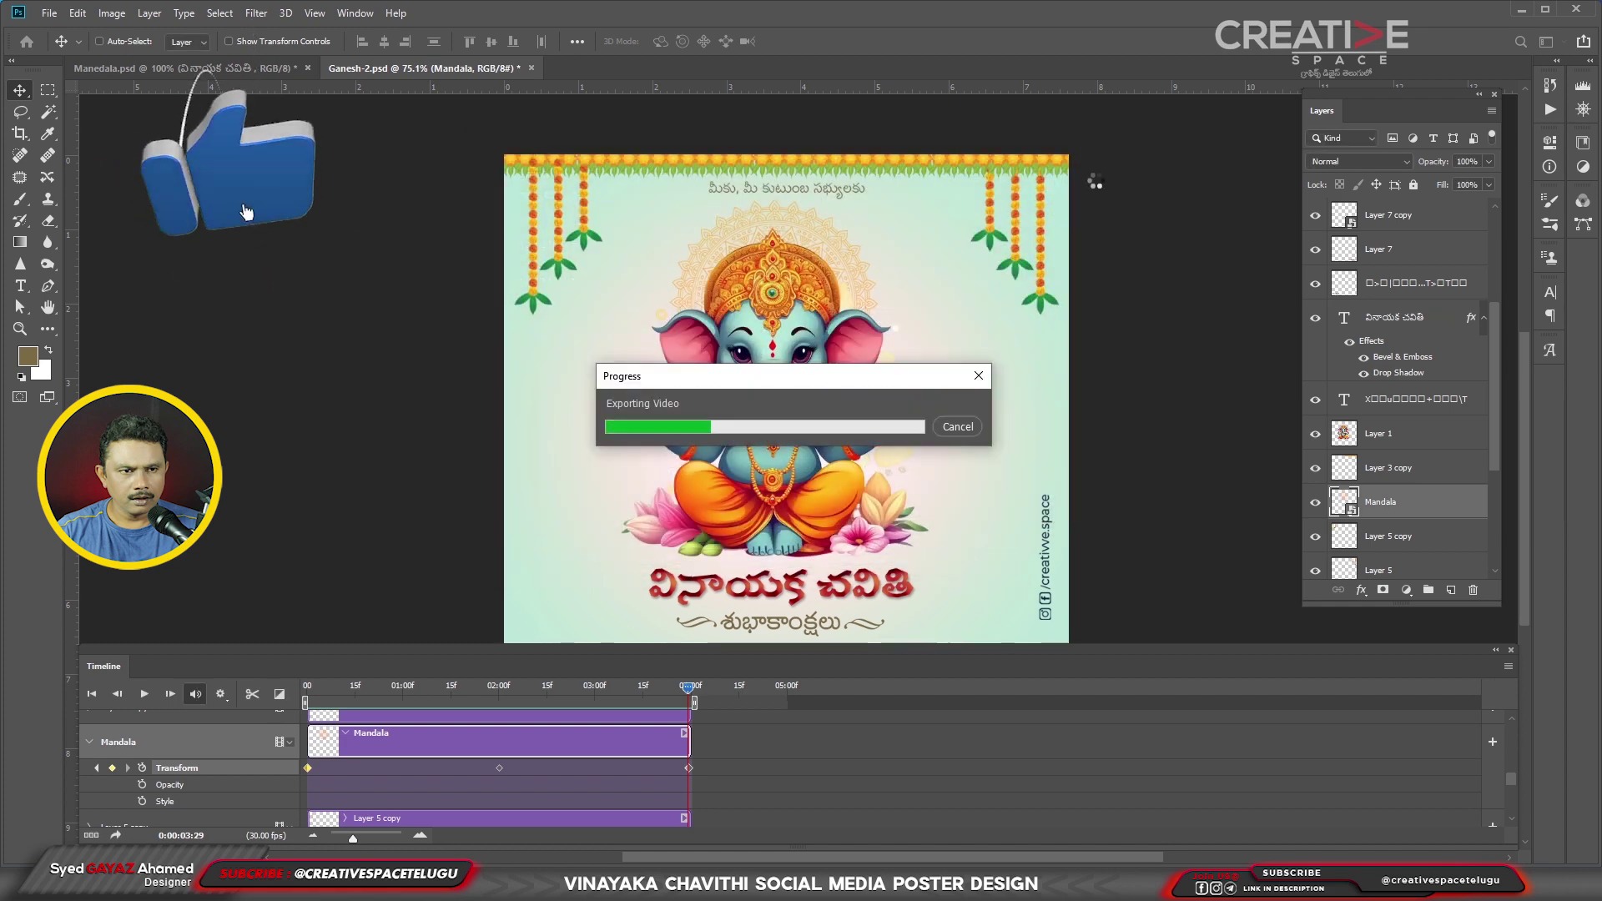